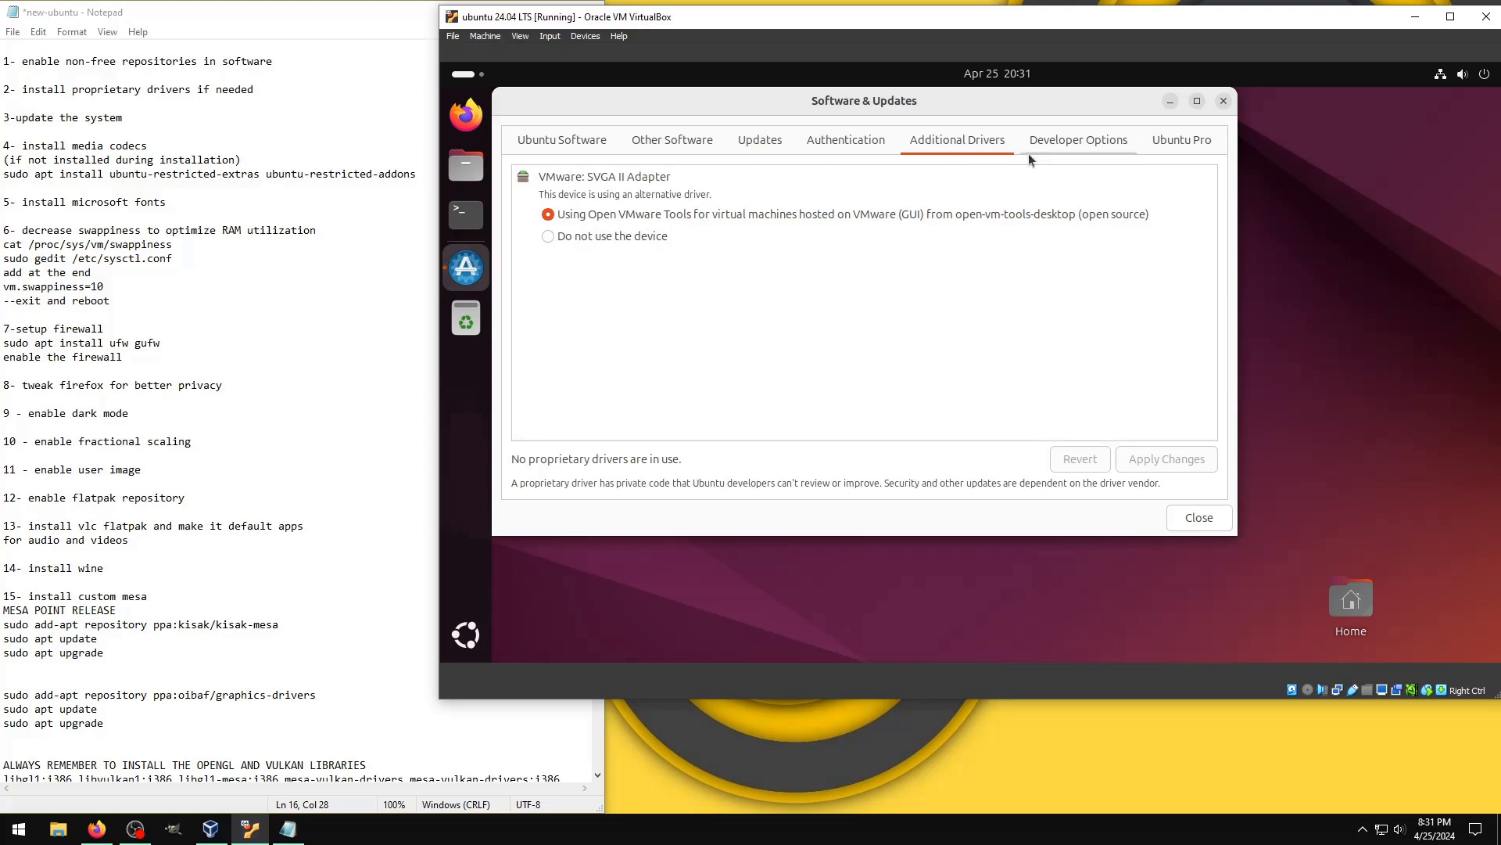
Step: Review the developer options and Ubuntu Pro settings in Software & Updates, and close the window
click(1106, 142)
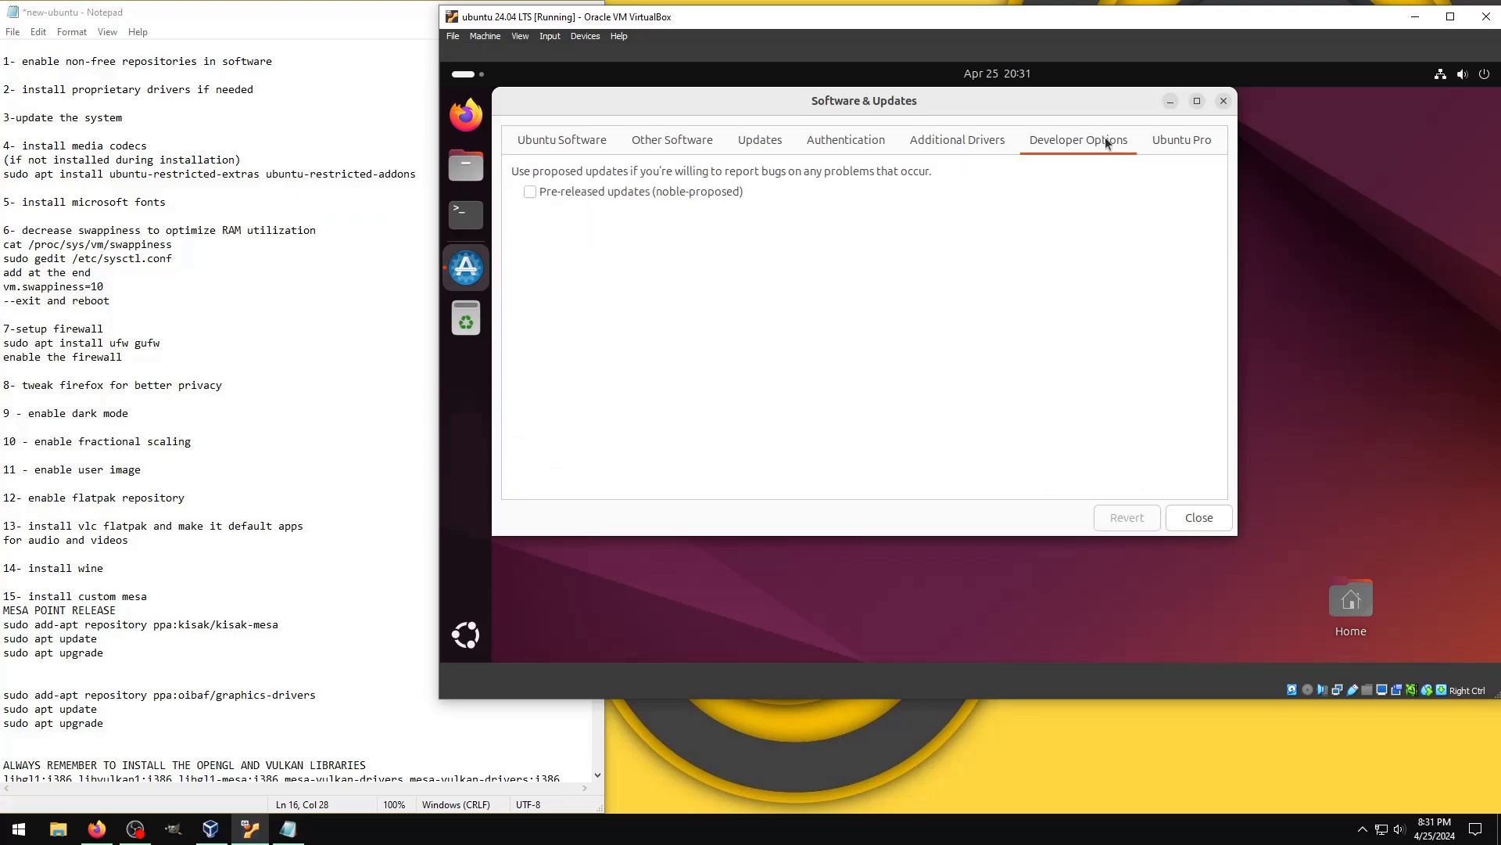
click(1182, 140)
click(1225, 104)
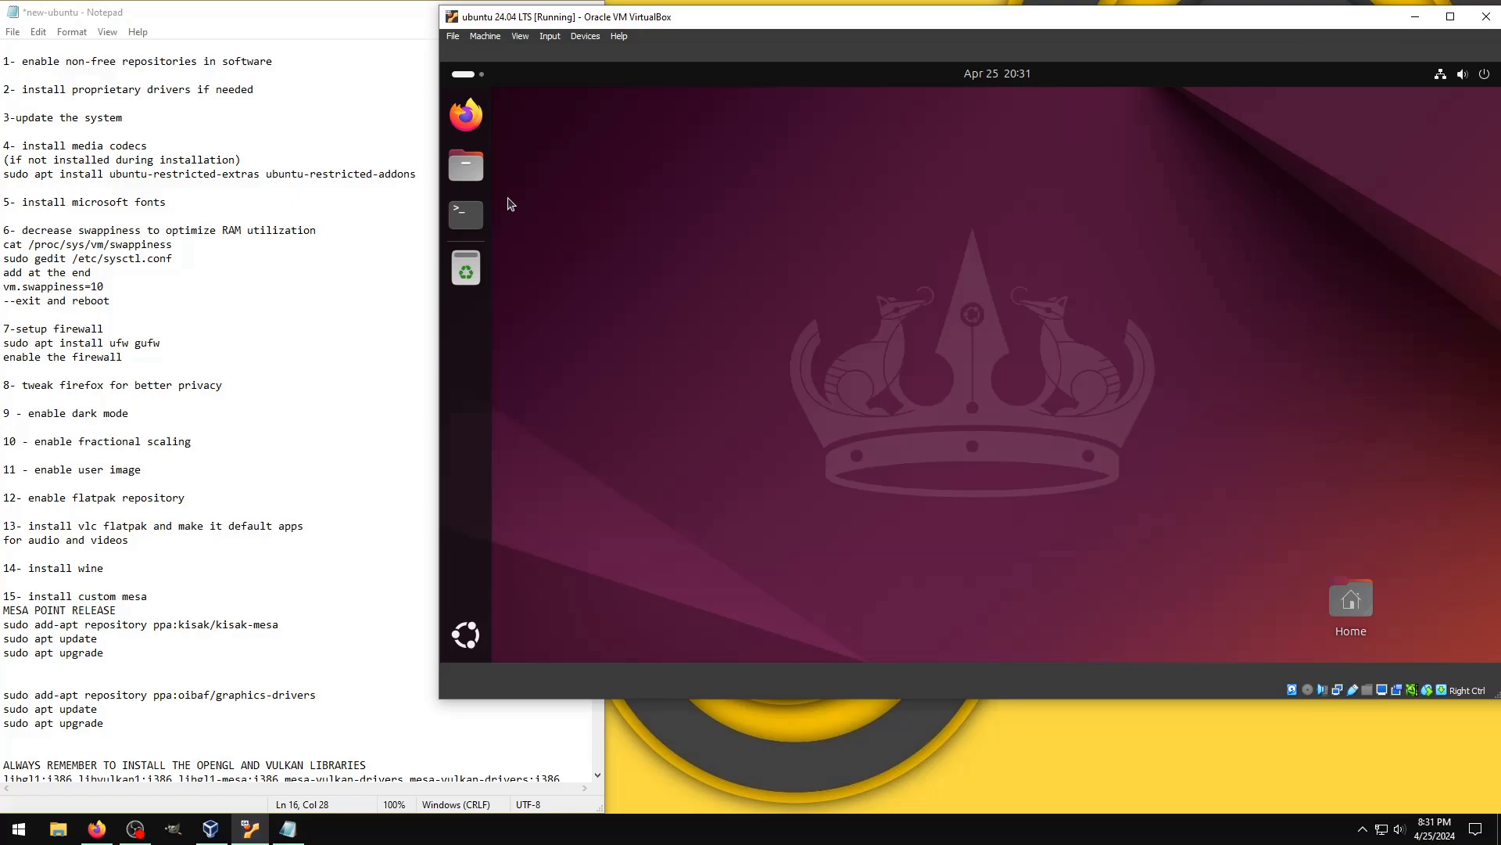
Step: Refresh the package lists in a terminal with sudo apt update, entering the account password for sudo
text(sudo)
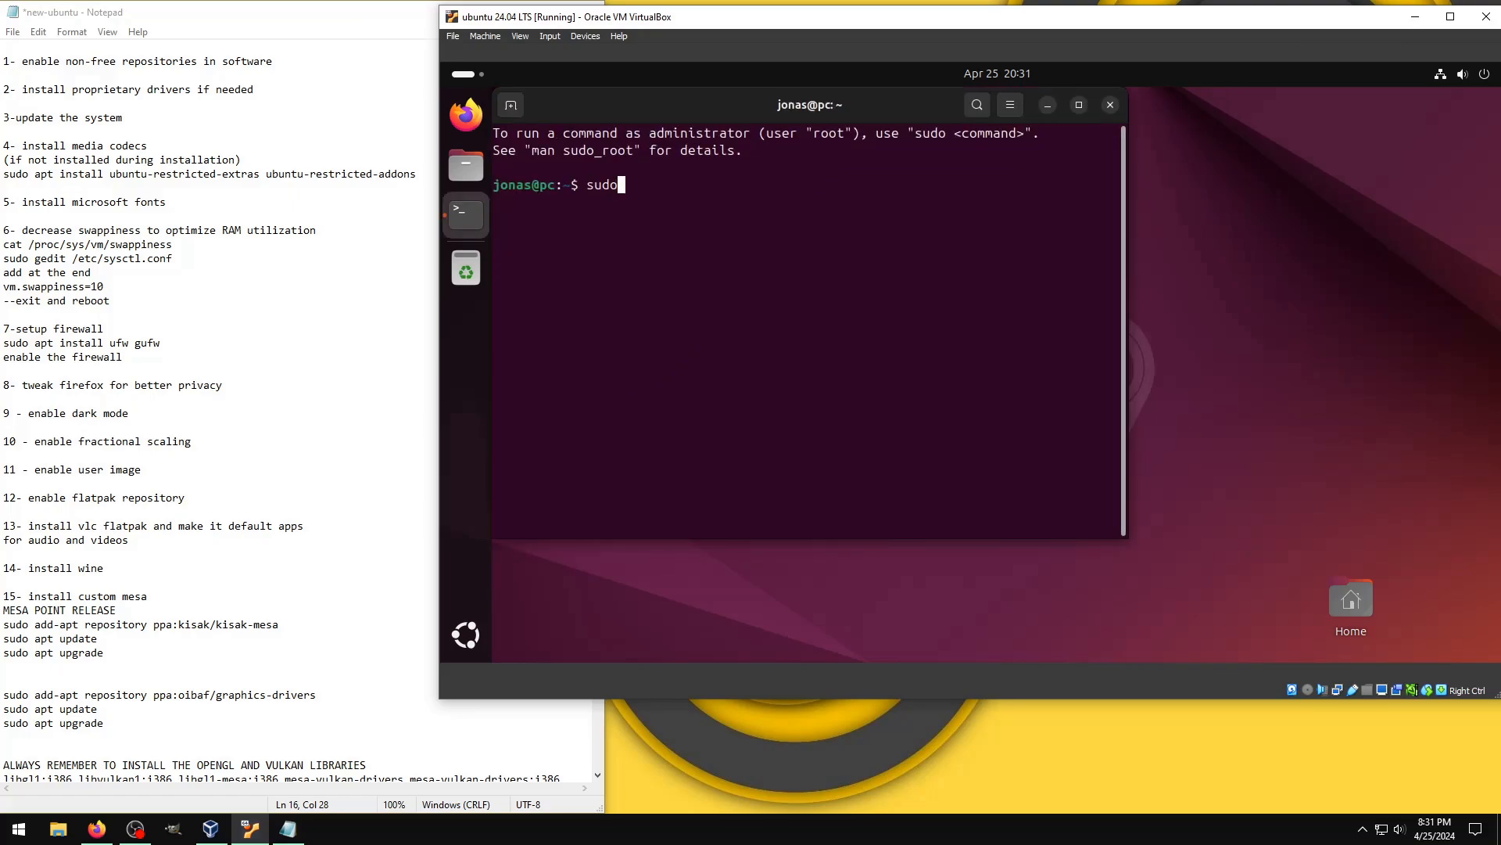
text( apt update)
key(Return)
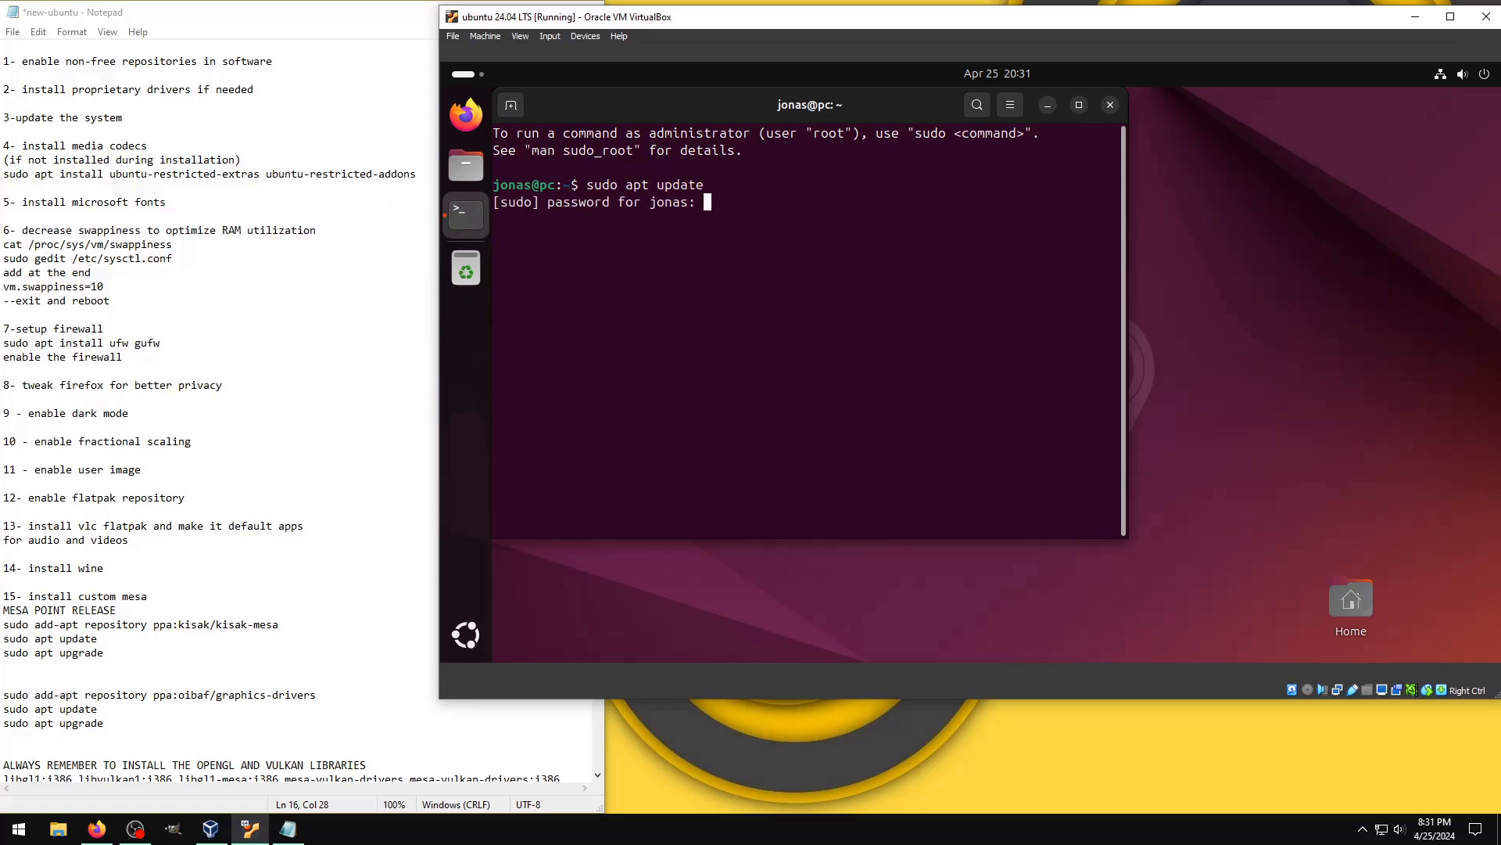
key(Return)
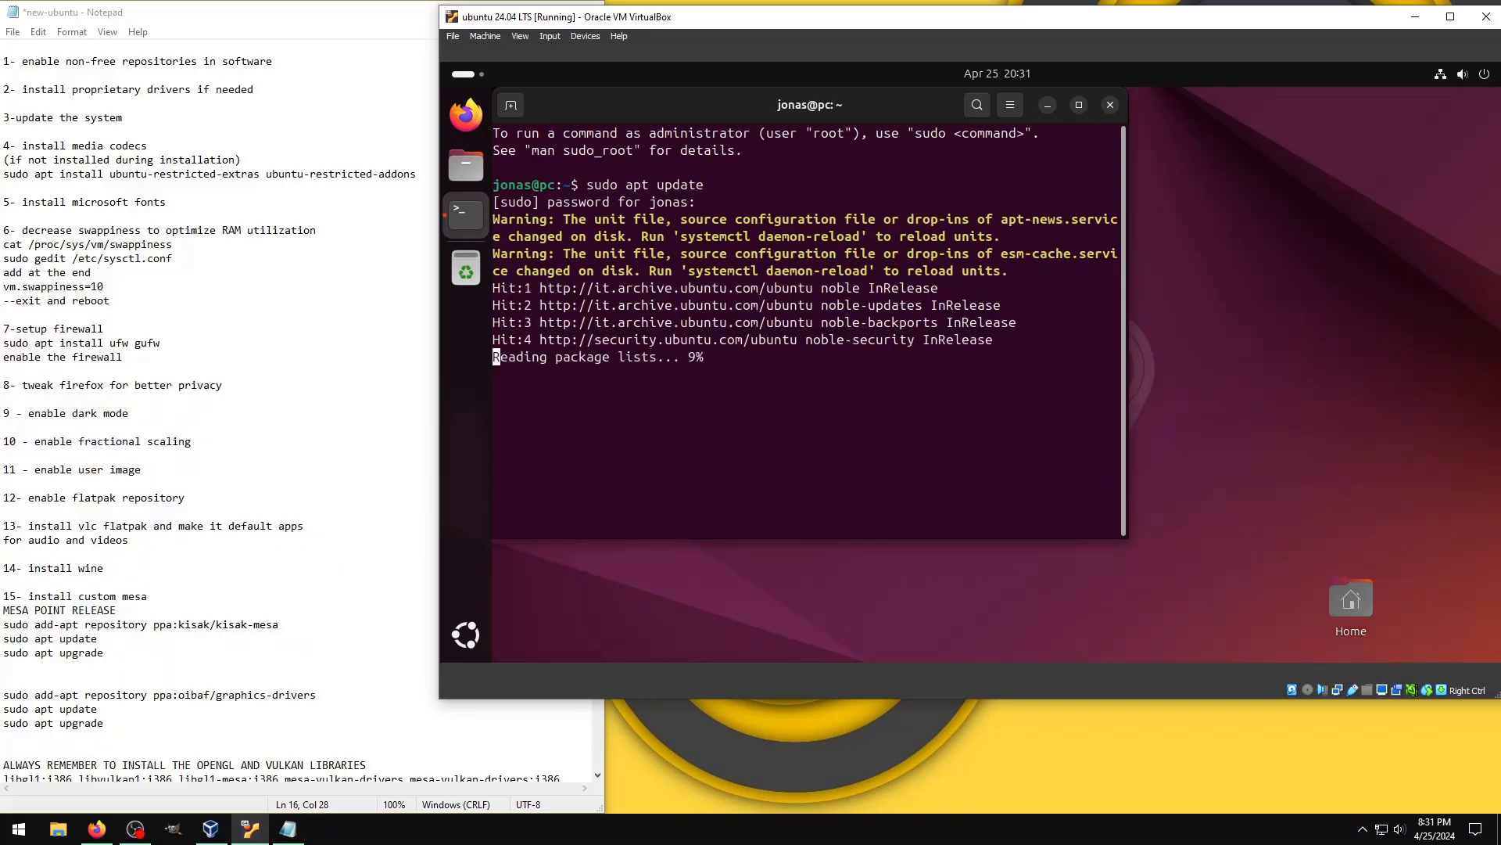
Step: Reload the systemd unit files with sudo systemctl daemon-reload
text(sudo )
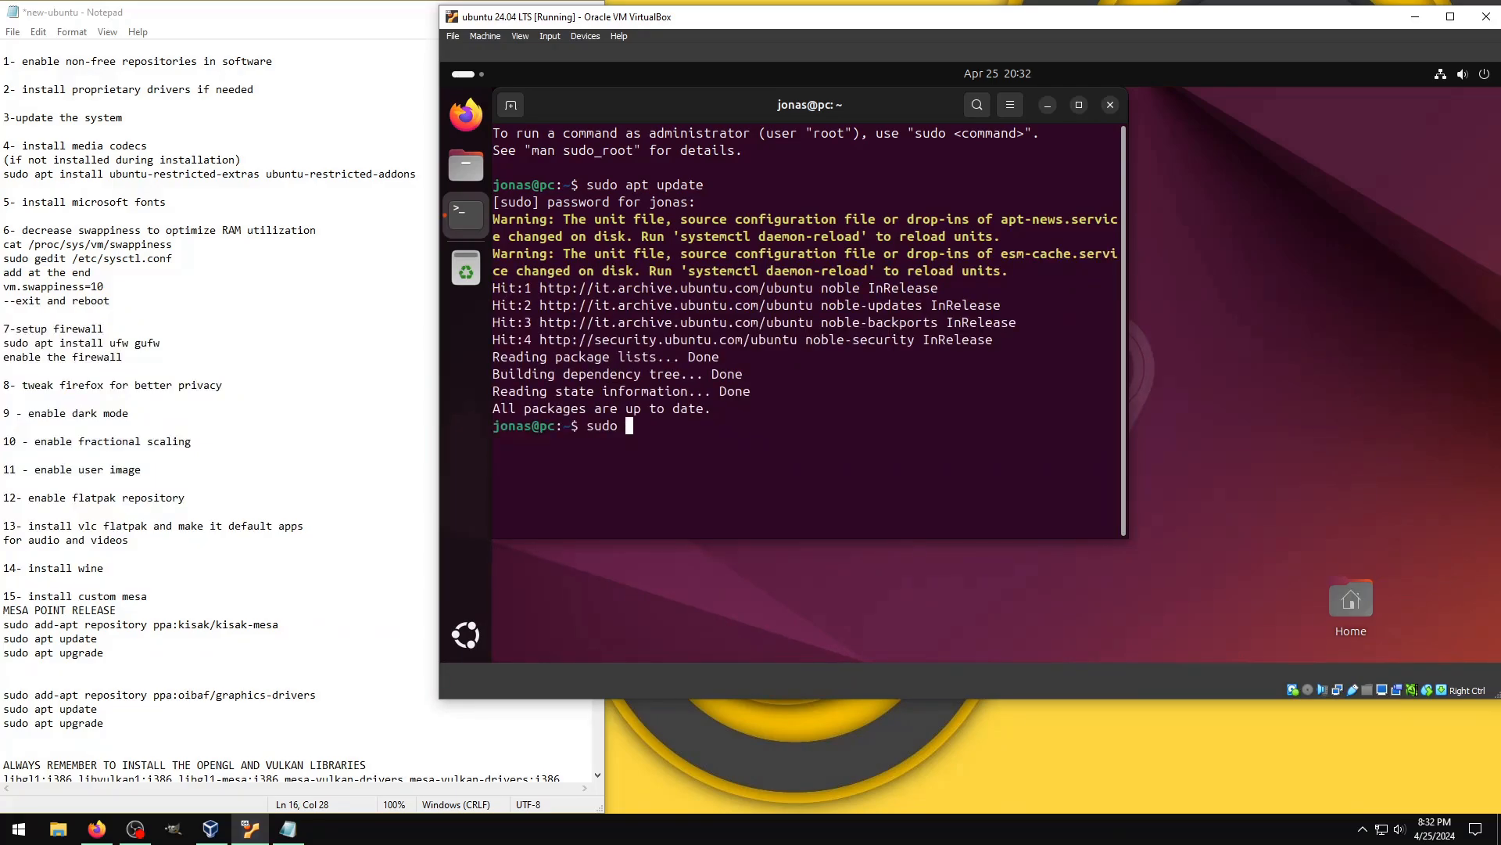
text(systemctl daemon0-)
key(BackSpace)
key(BackSpace)
text(-reload)
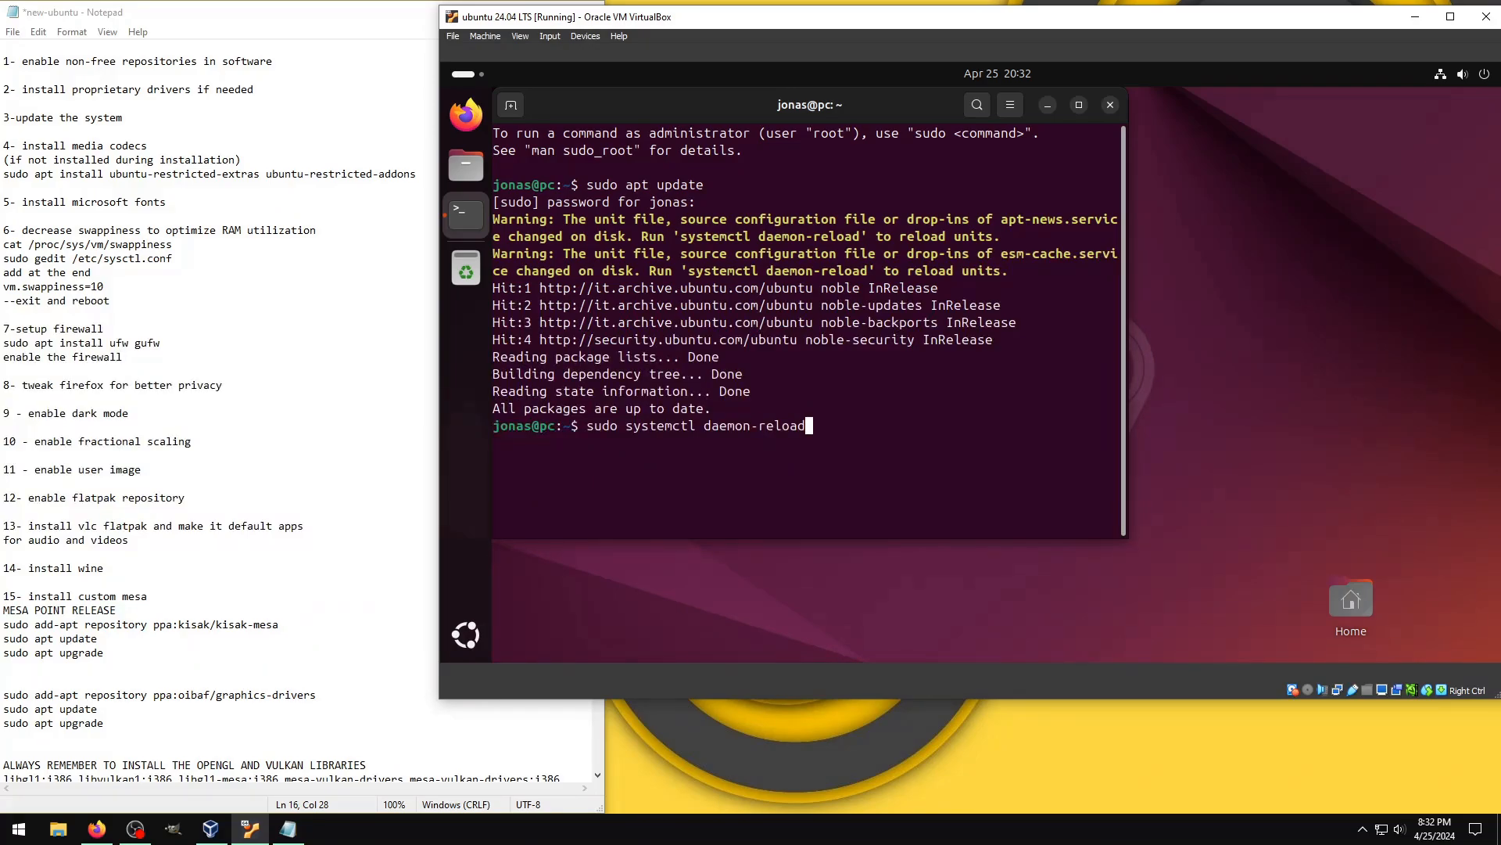
key(Return)
Step: Run sudo apt update again after the daemon reload
key(Up)
key(Up)
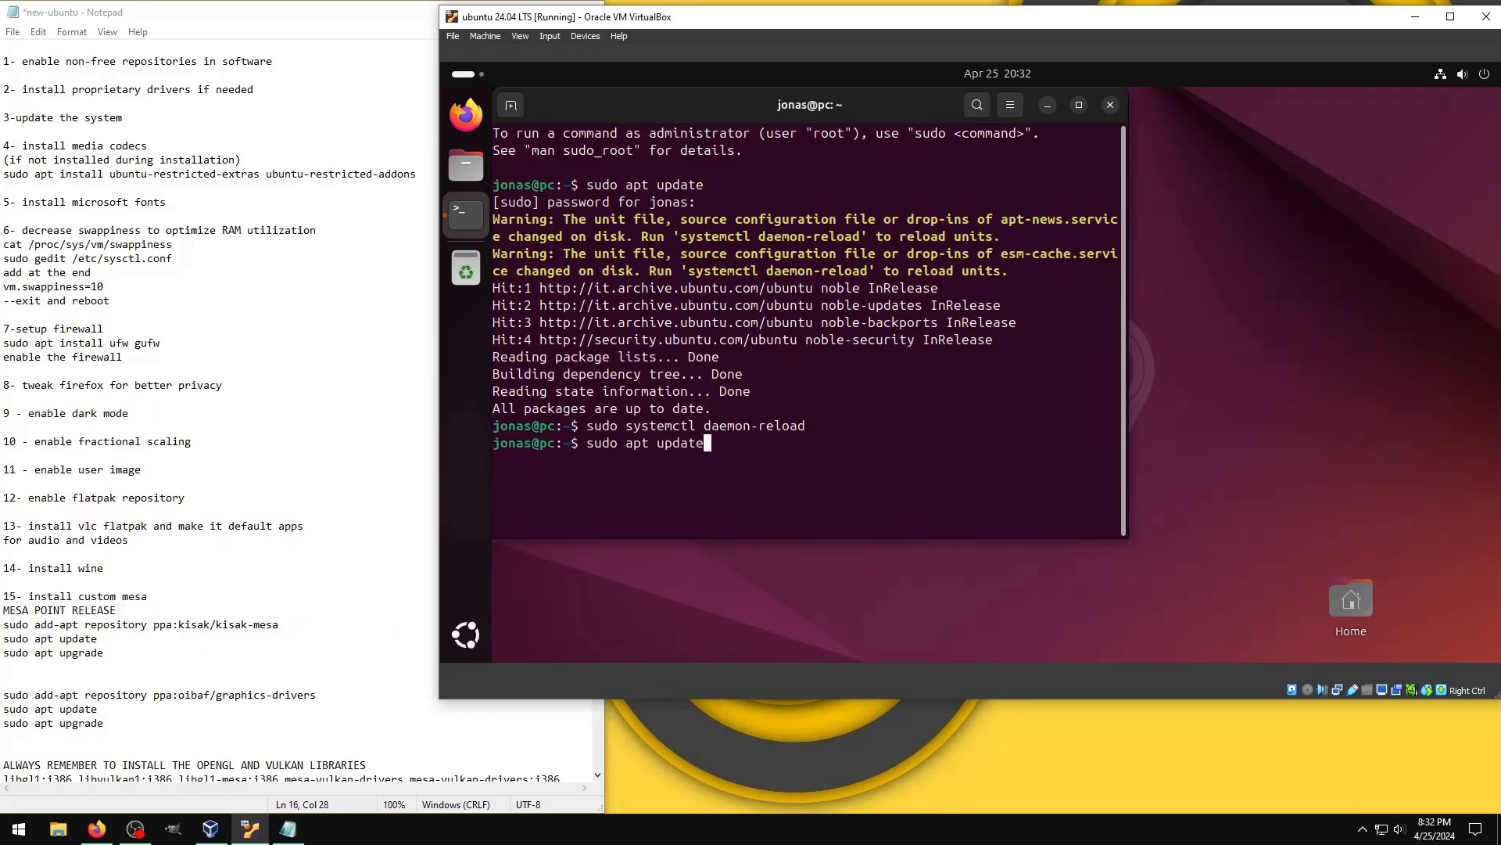
key(Return)
Step: Switch to the Notepad checklist and add ttf-mscorefonts-installer on a line under item 5, install microsoft fonts
click(62, 215)
text(ttdf)
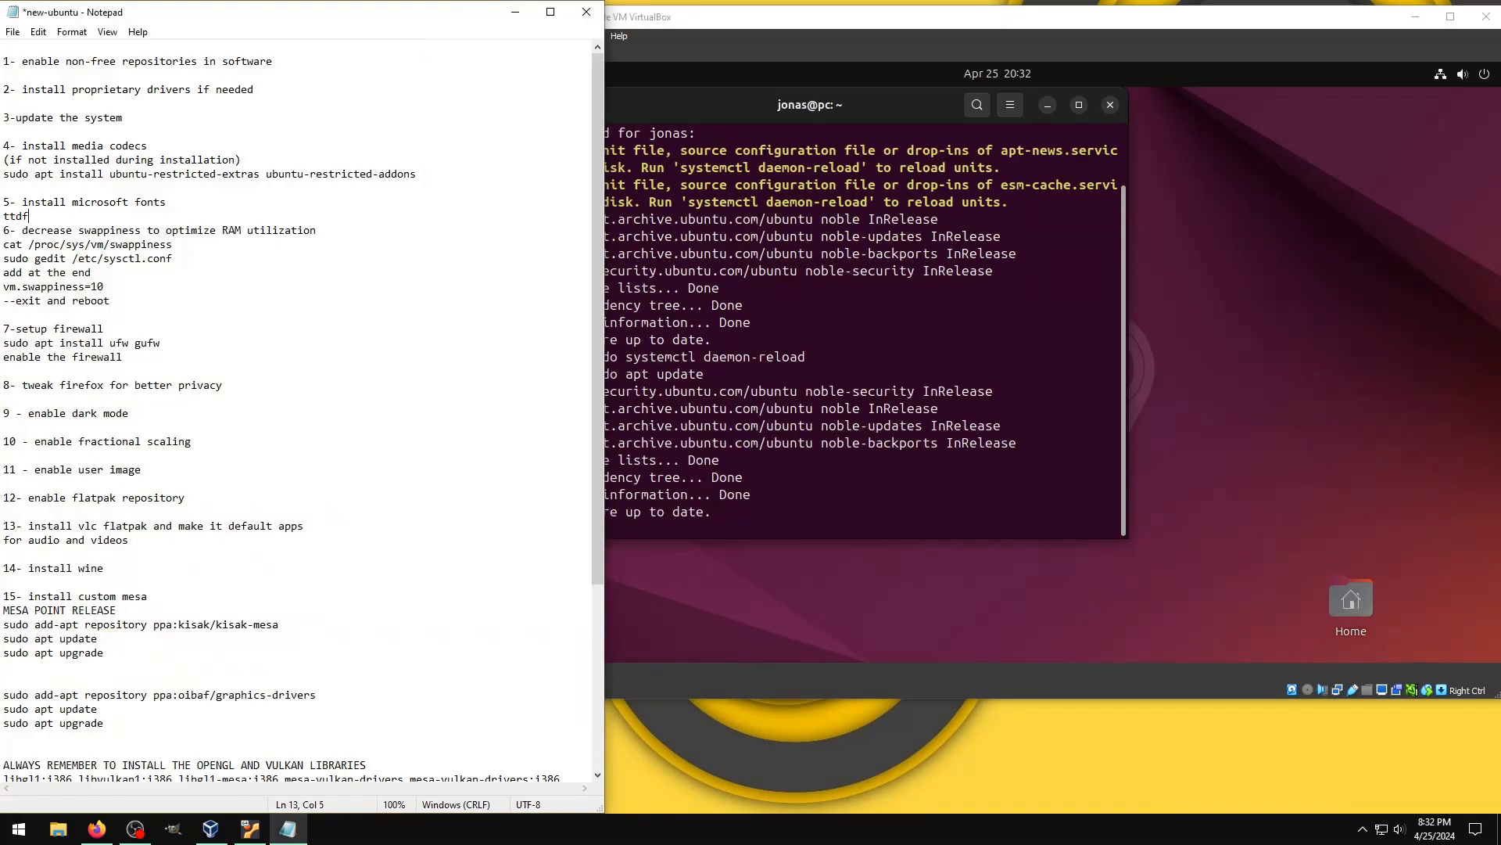
key(BackSpace)
text(f-mscorefonts-installer)
key(Return)
Step: Return to the virtual machine's terminal, clear it and upgrade the packages with sudo apt upgrade
click(815, 458)
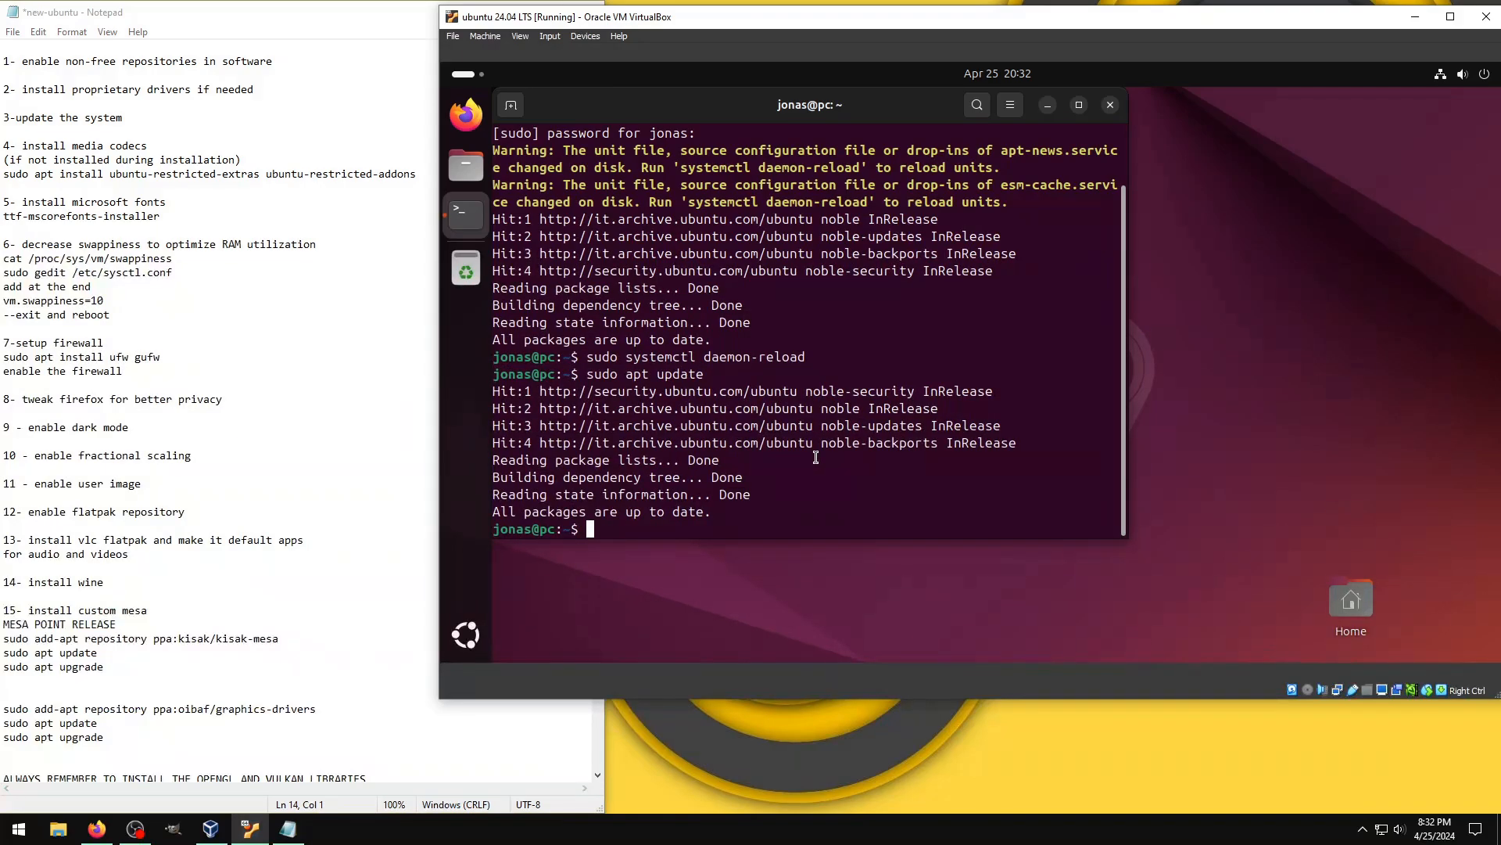
key(ctrl+l)
text(sudo apt upgrade])
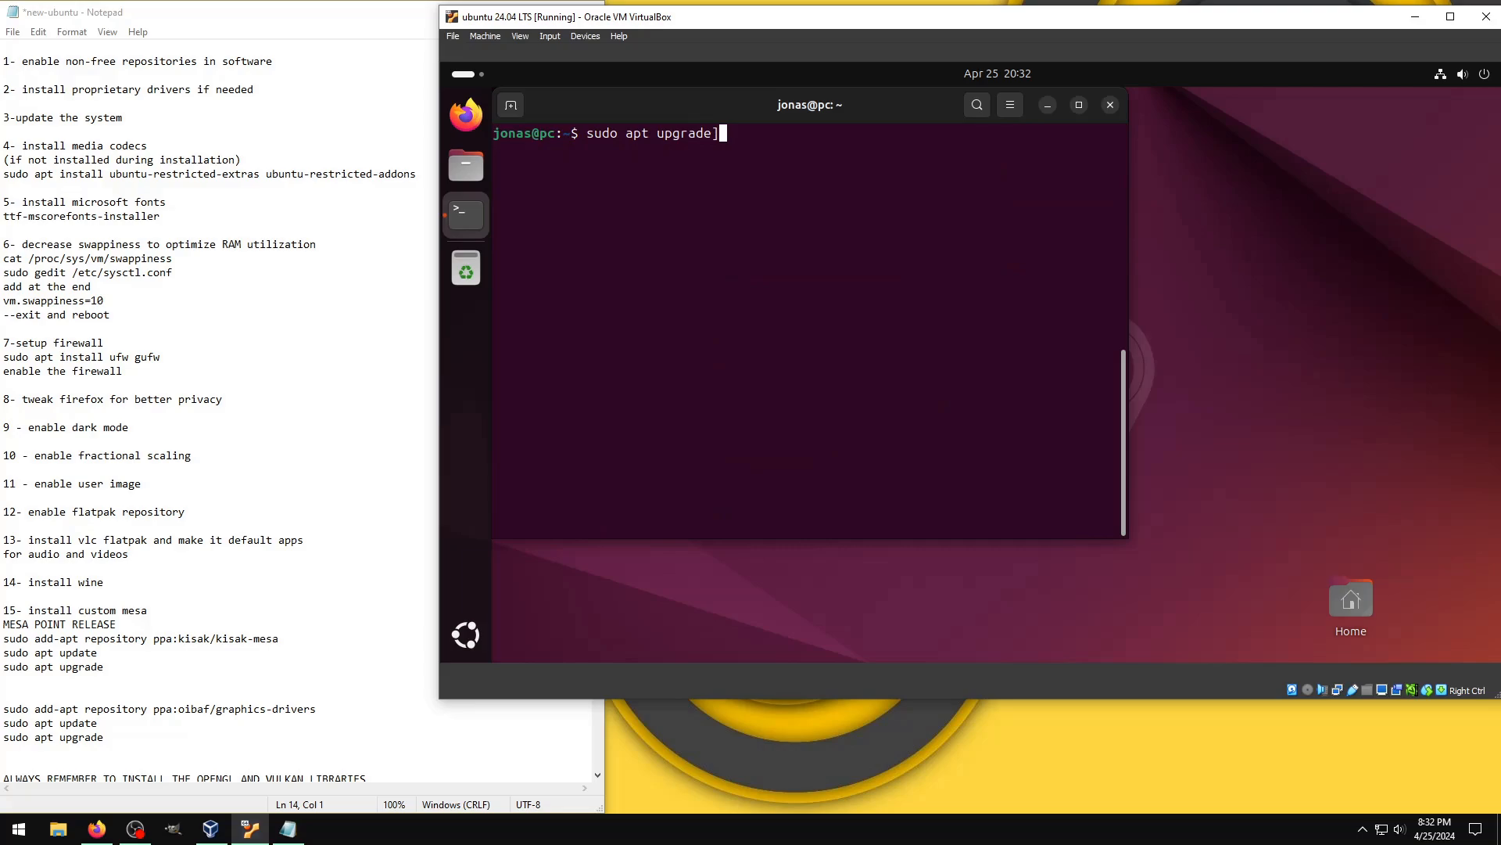
key(BackSpace)
key(Return)
Step: Start installing the media codecs with sudo apt install ubuntu-restricted-extras ubuntu-restricted-addons
key(Up)
key(BackSpace)
key(BackSpace)
key(BackSpace)
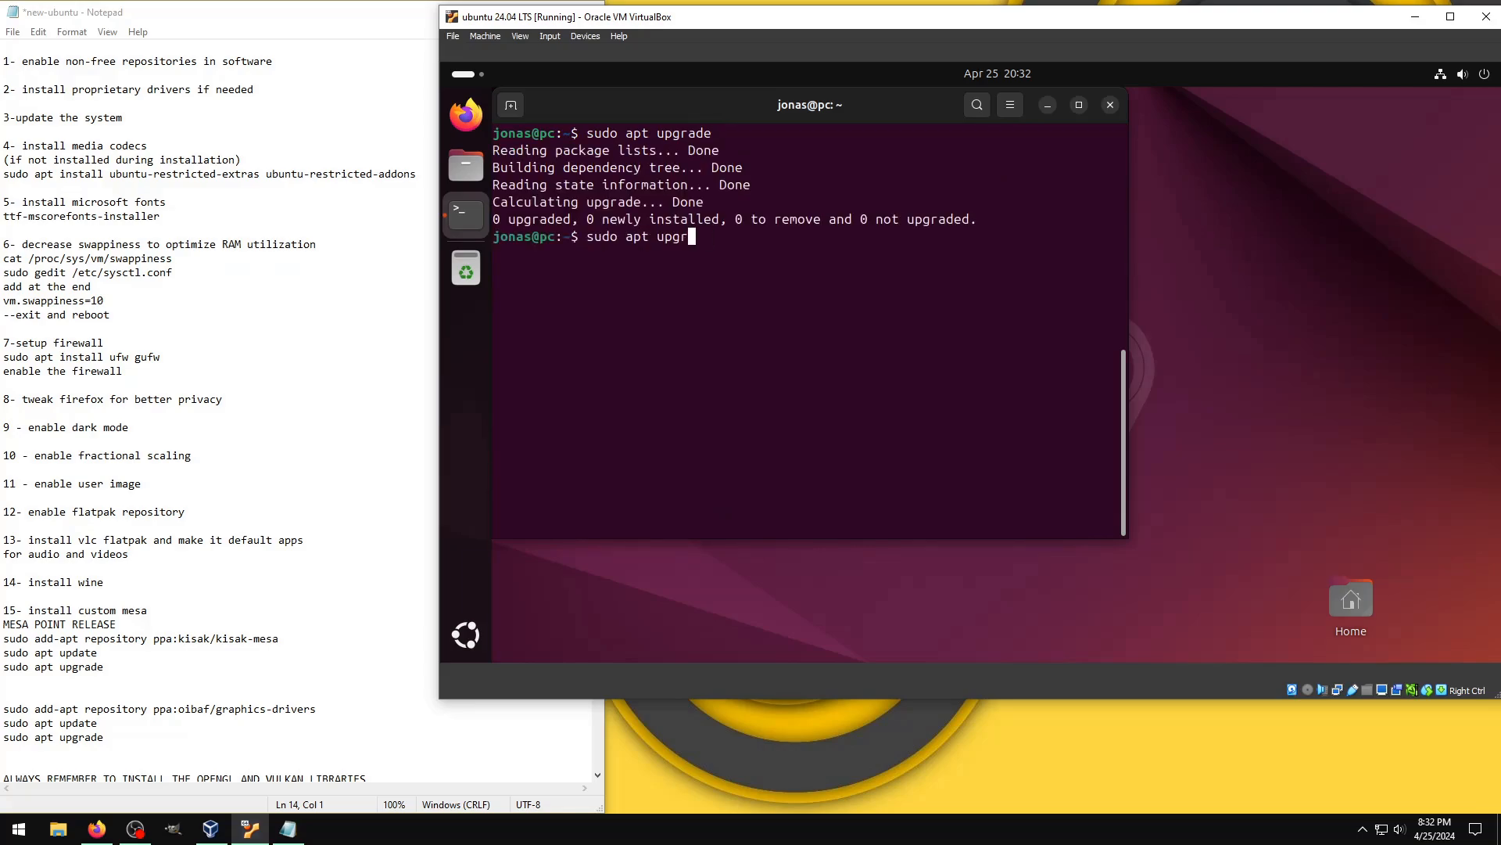
key(BackSpace)
key(BackSpace)
key(BackSpace)
key(BackSpace)
text(install ubuntu-restricted)
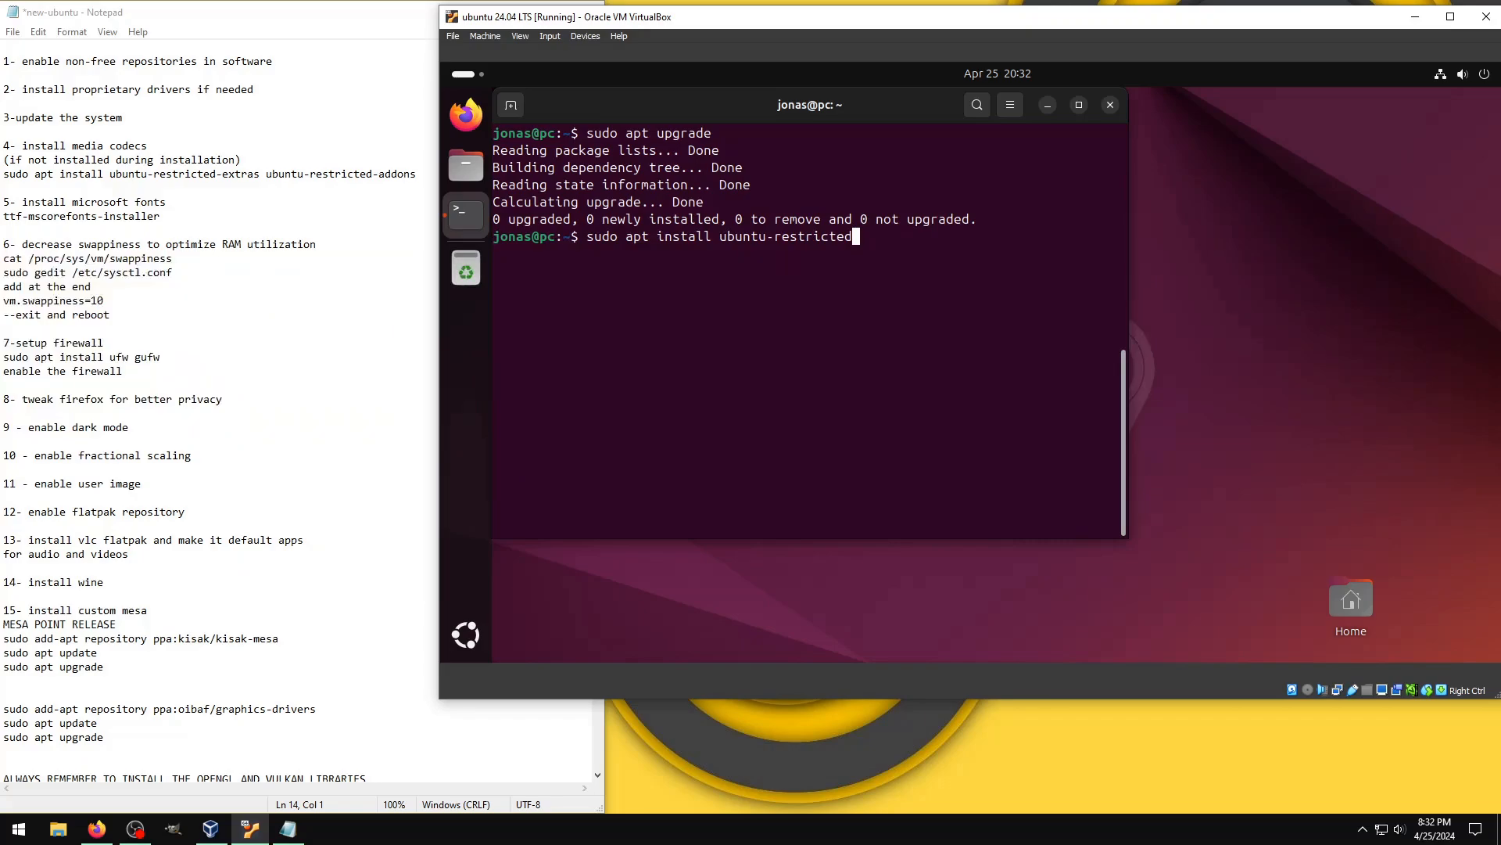
text(-extras ubuntu-rest)
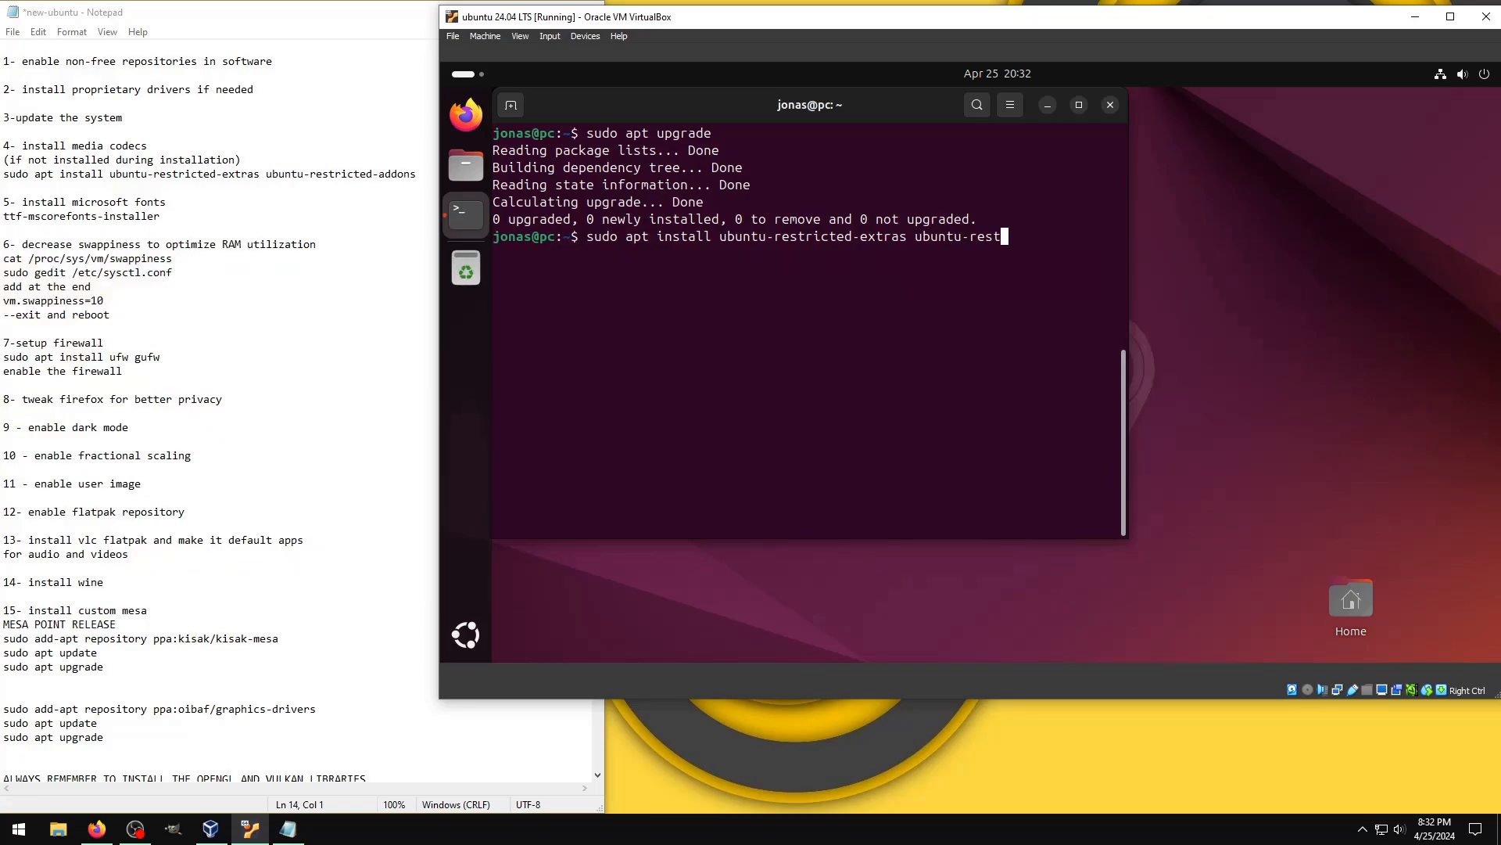
text(ricted-addons)
key(Return)
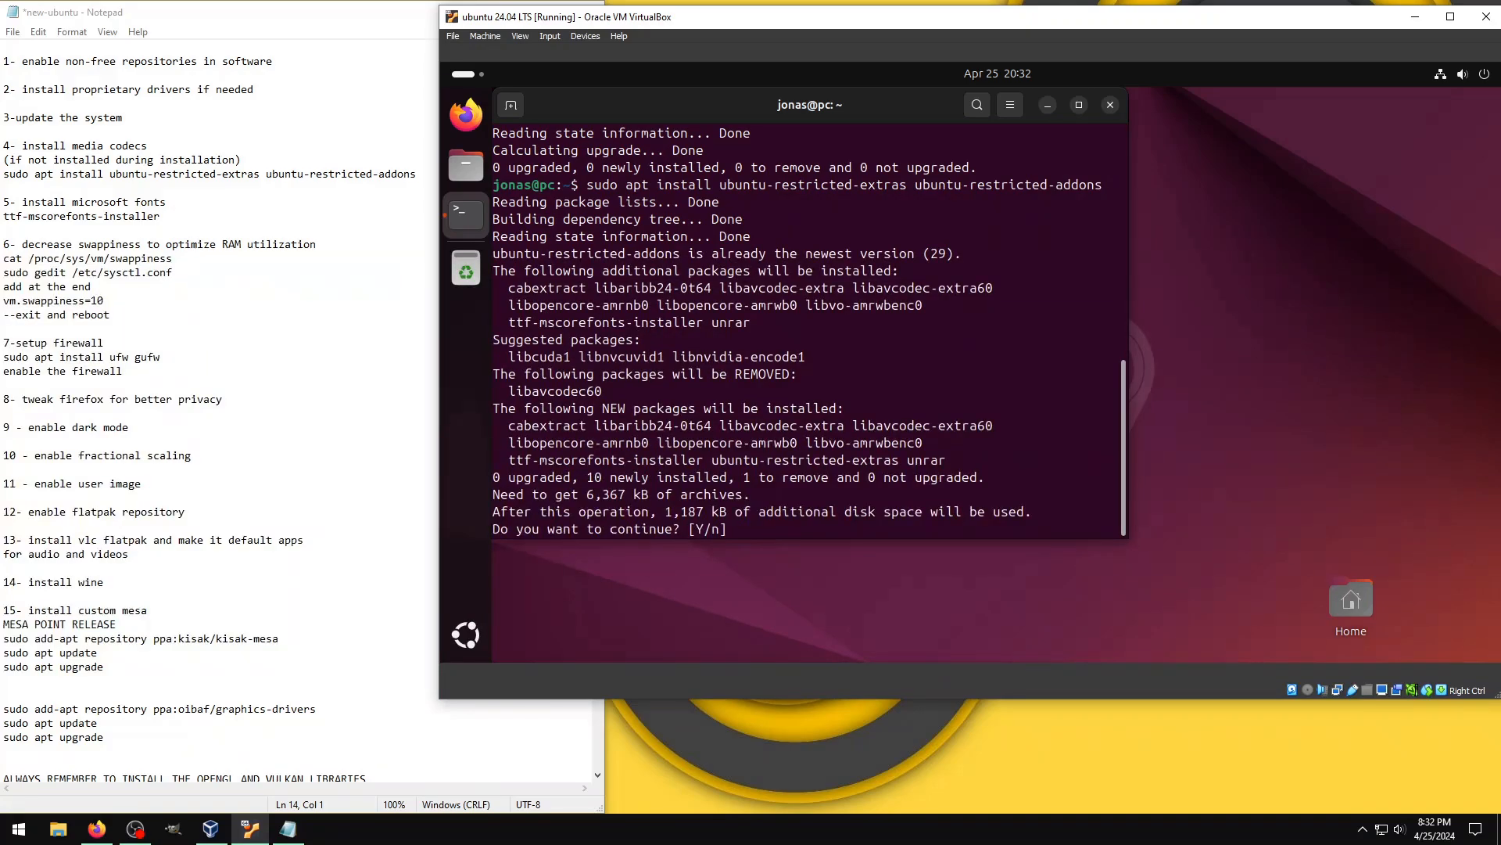
Step: Confirm the codec installation and accept the EULA license terms for ttf-mscorefonts-installer
text(y)
key(Return)
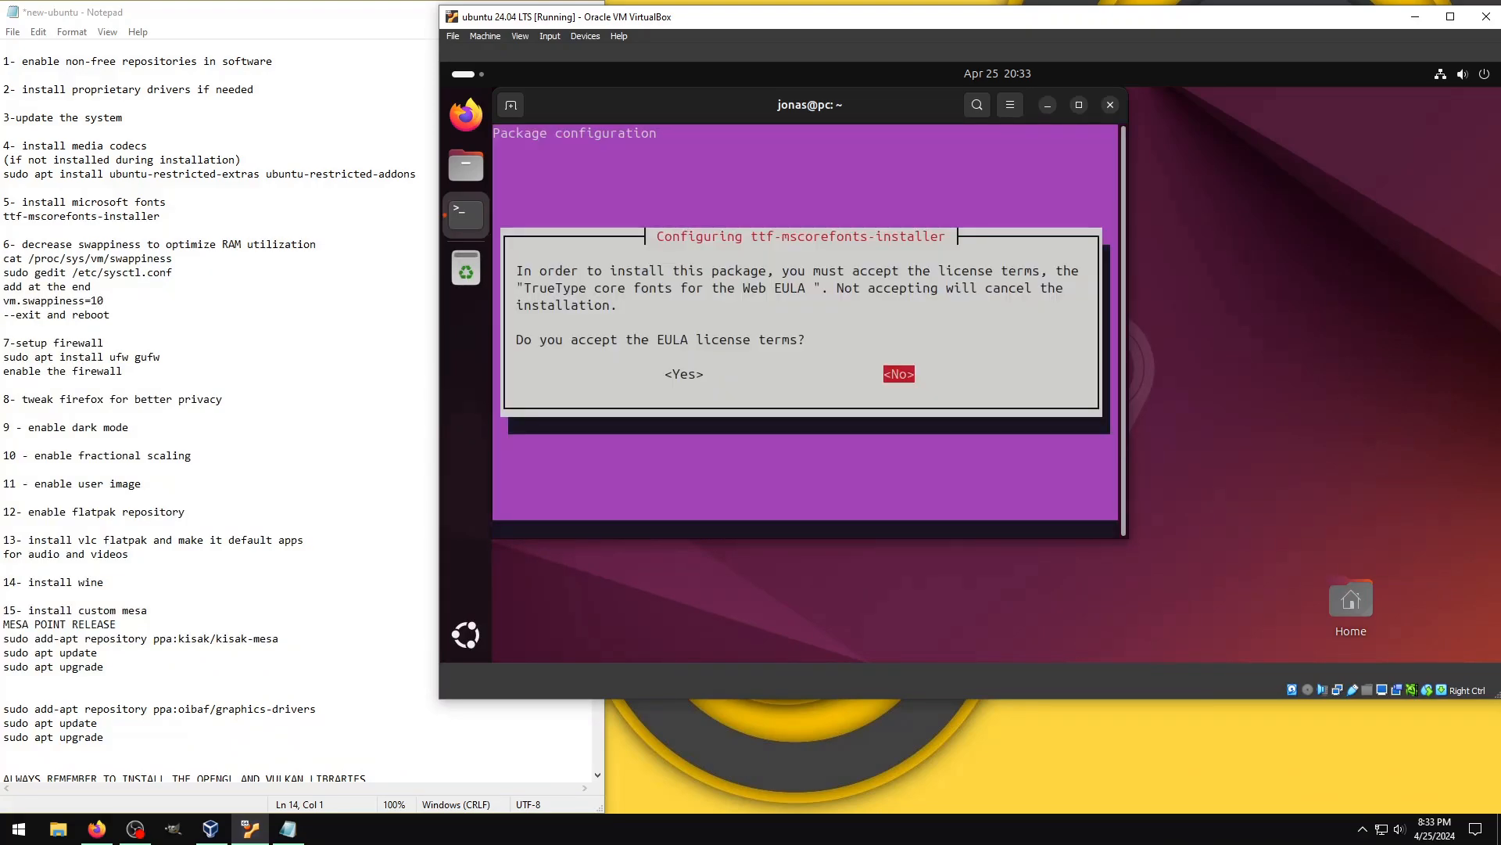
key(Tab)
key(Return)
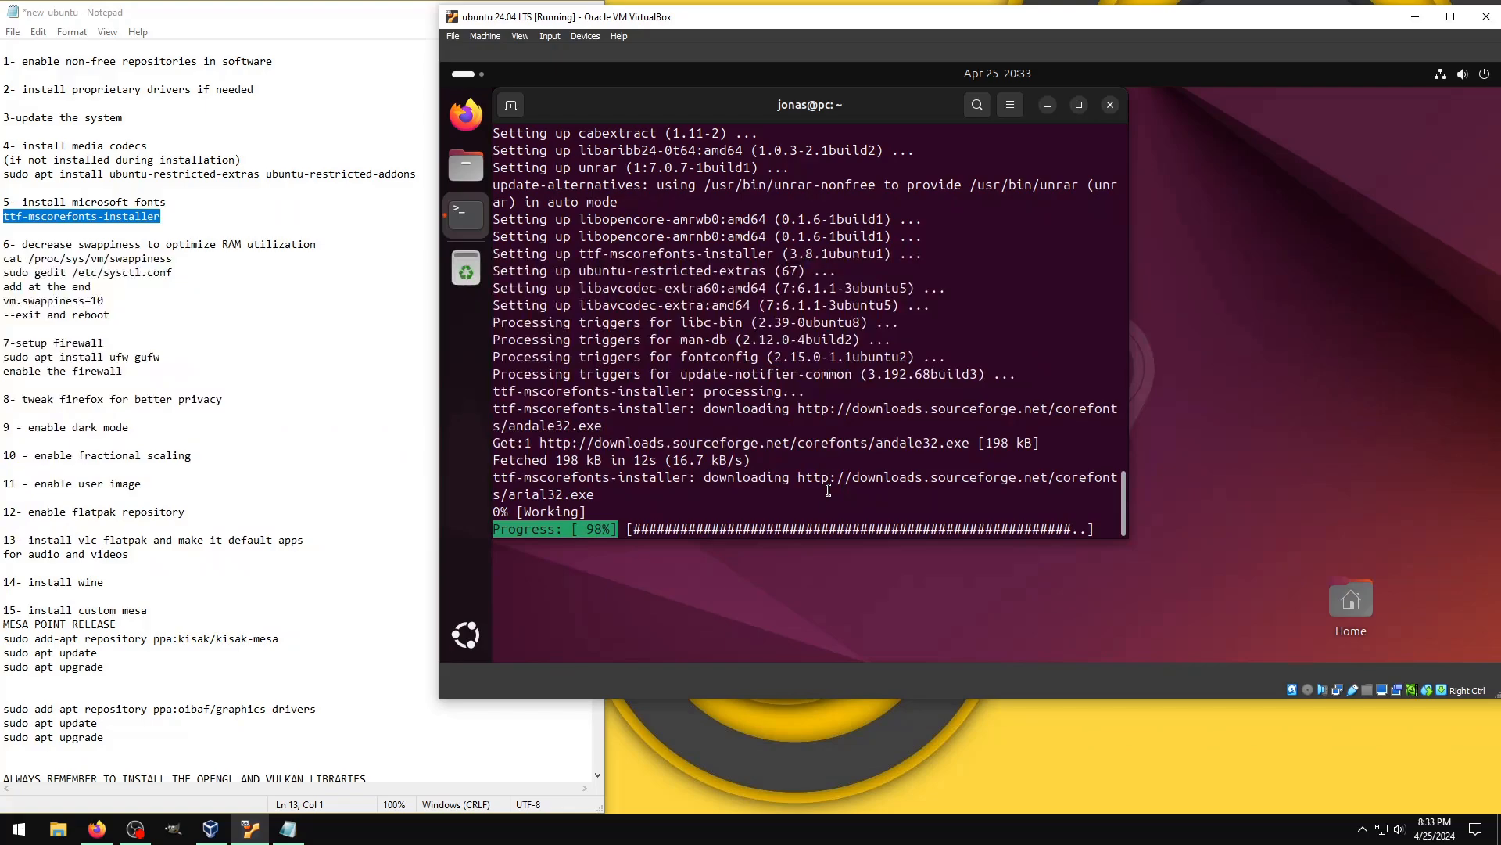
click(1362, 829)
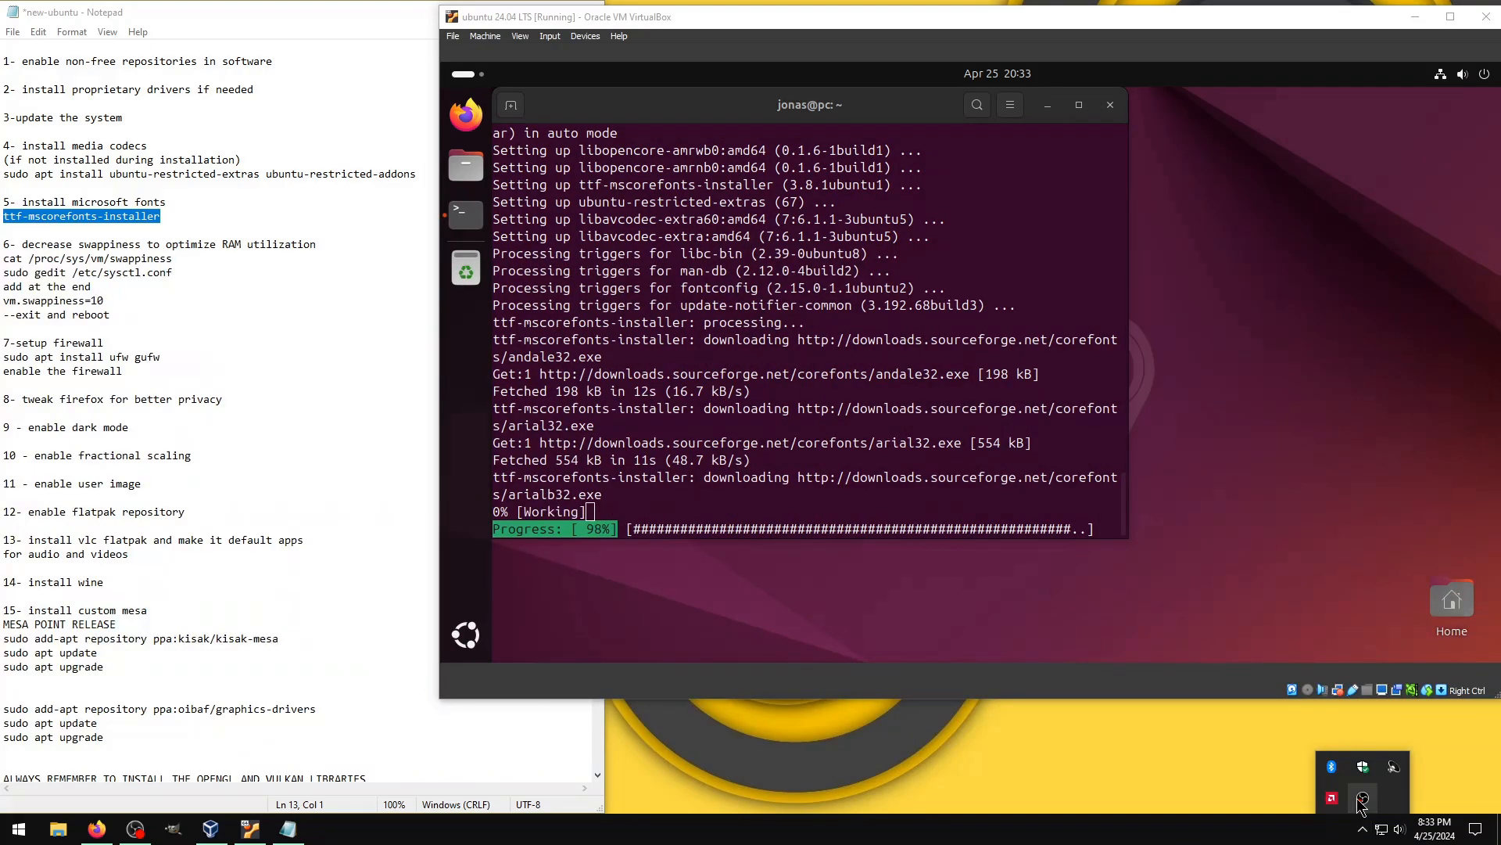
right_click(1363, 798)
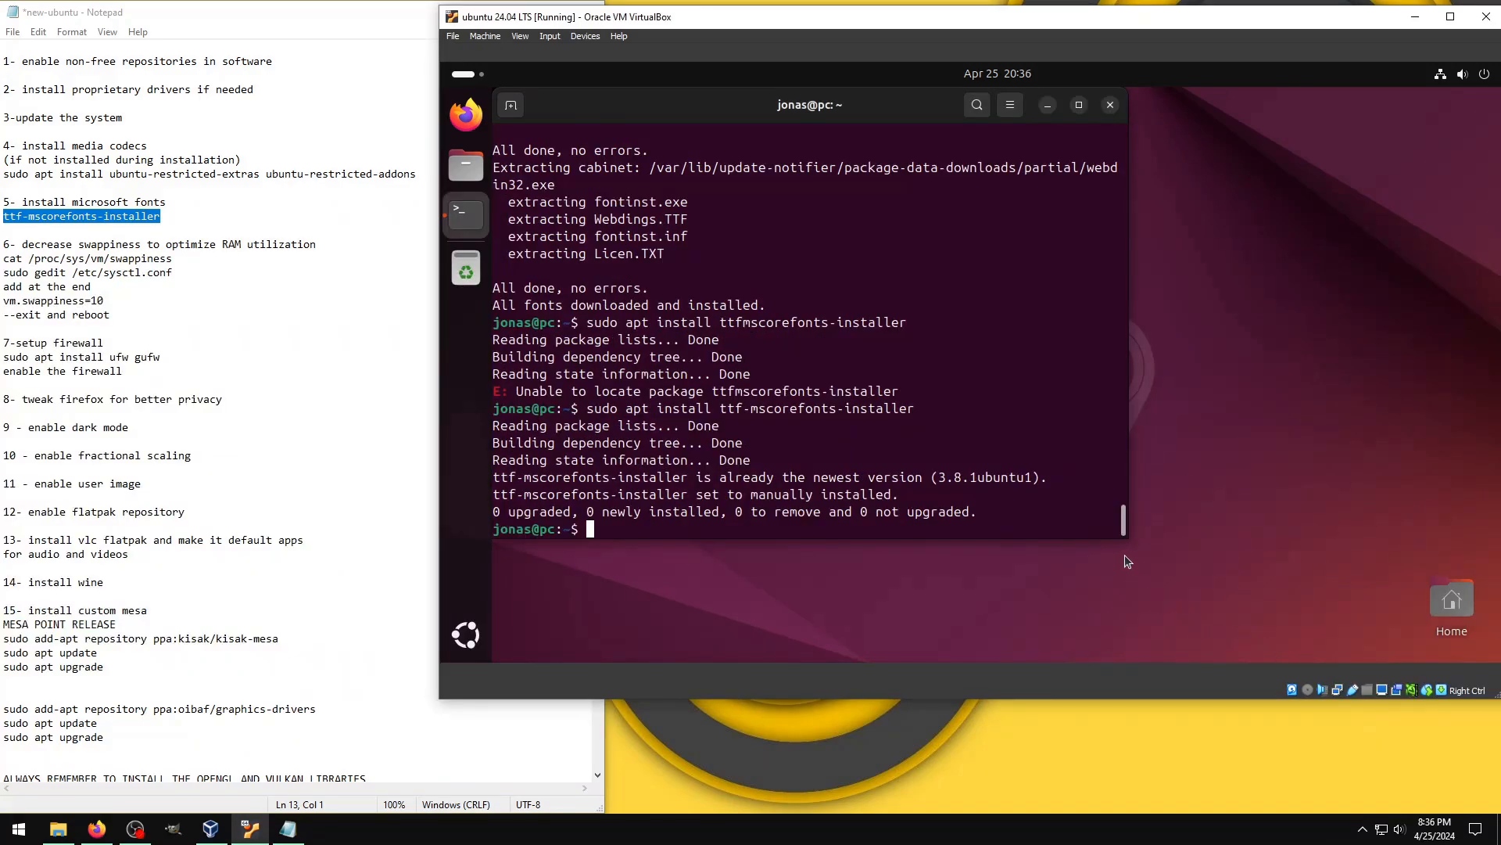
Step: Clear the terminal and print the current swappiness value with cat /proc/sys/vm/swappiness
key(ctrl+l)
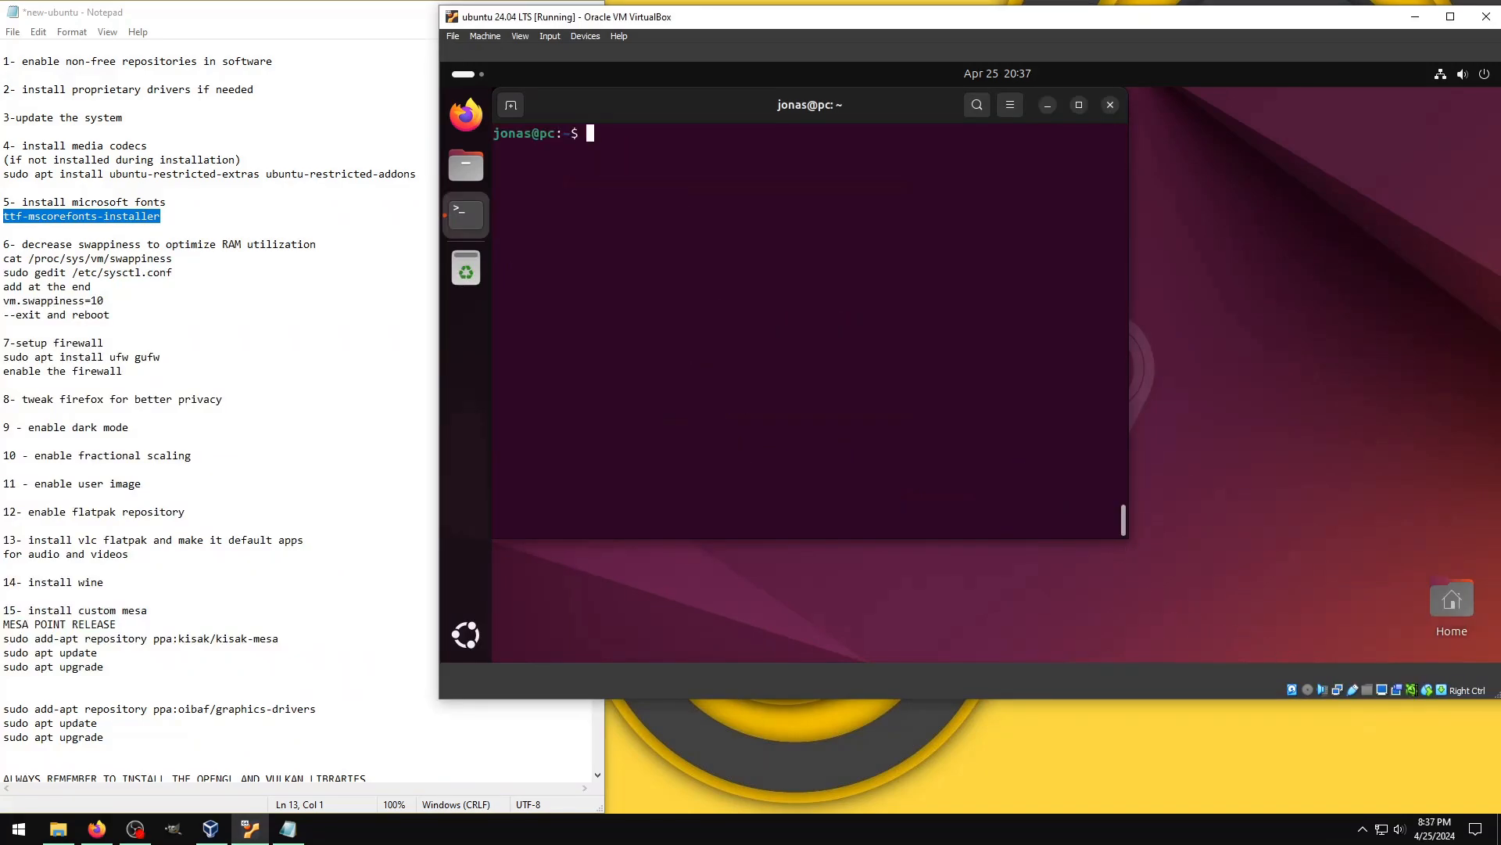
text(cat /proc/sys/vm/swappiness)
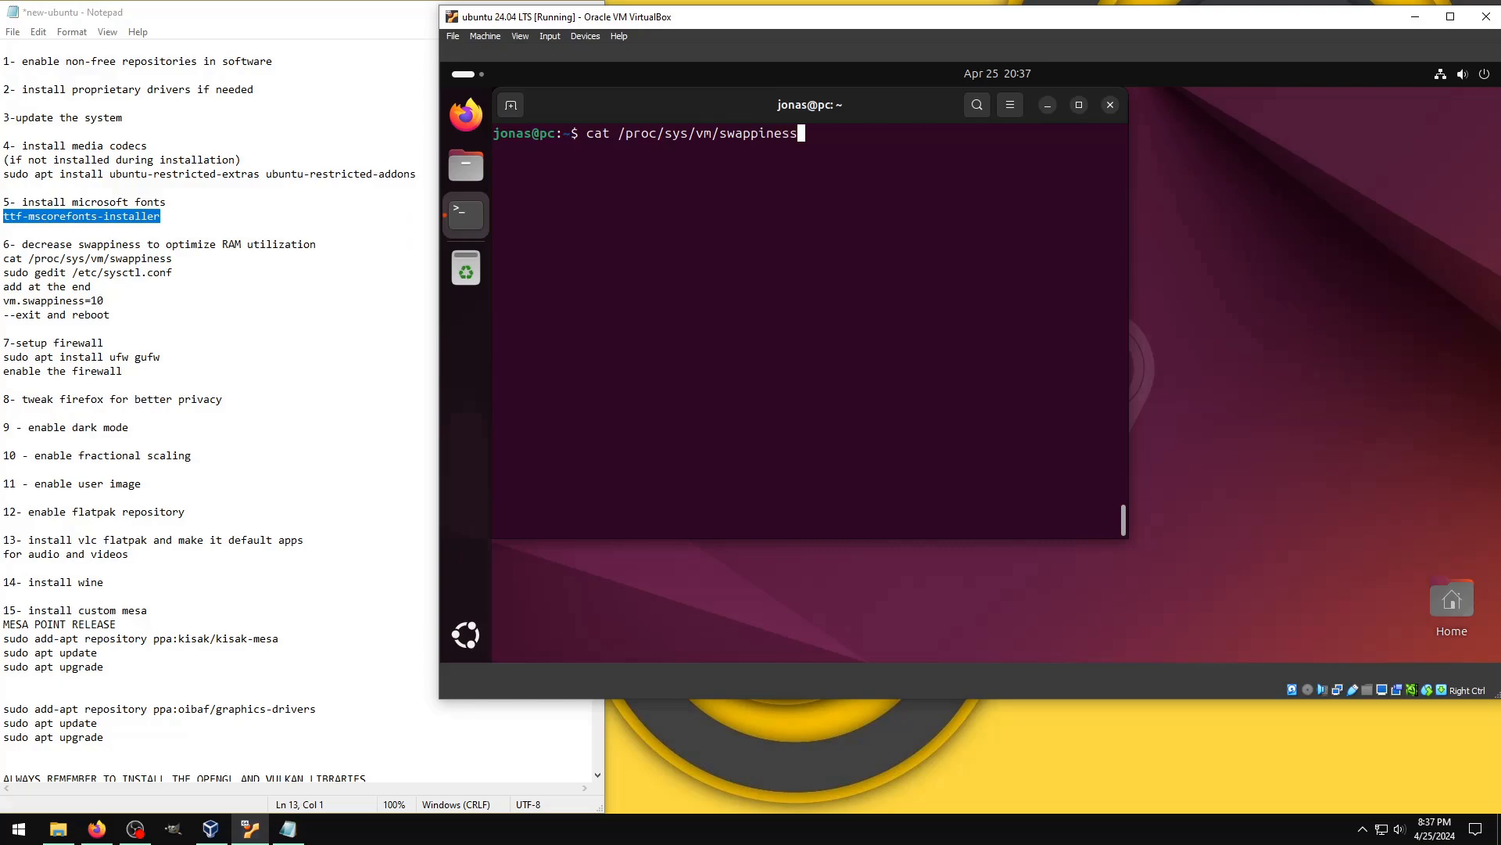
key(Return)
Step: Try to open /etc/sysctl.conf in gedit with sudo
text(sudo gedit)
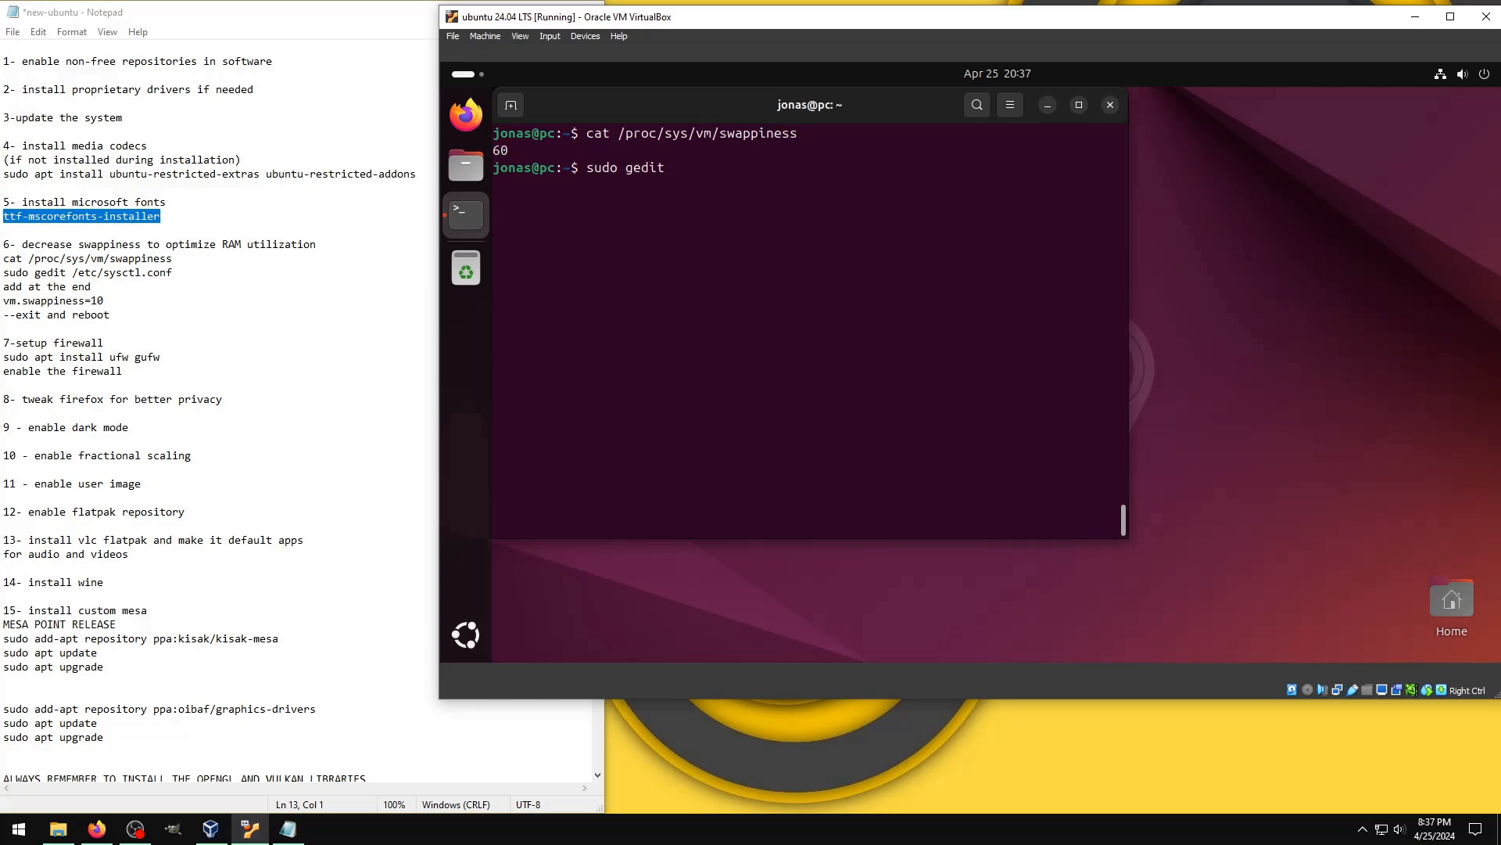
text( /etc/sysctl.conf)
key(Return)
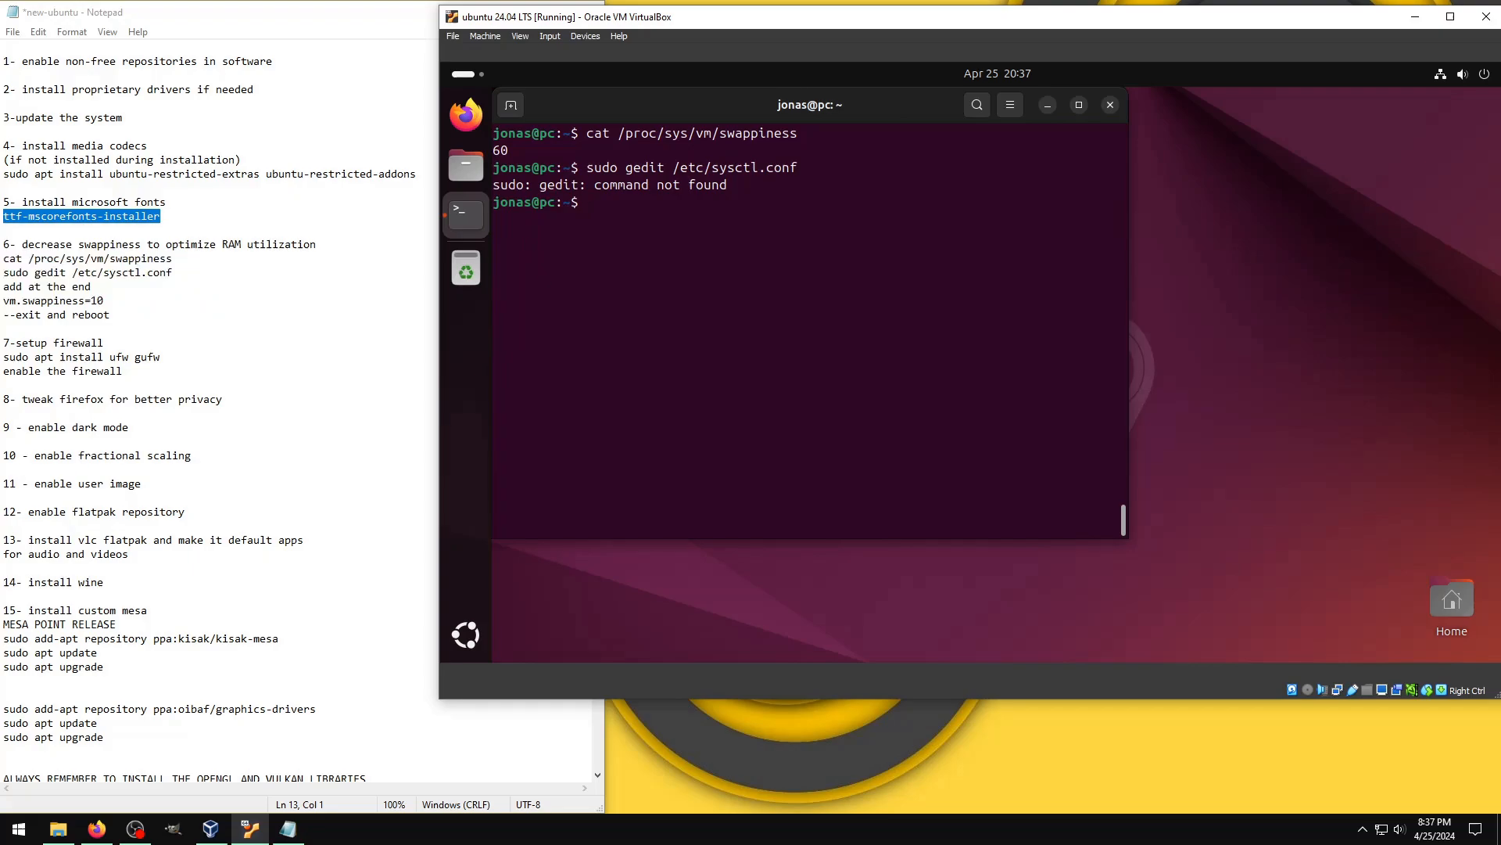
Step: Install the gedit text editor with sudo apt install gedit and confirm the installation
key(Up)
key(BackSpace)
key(BackSpace)
key(BackSpace)
key(BackSpace)
key(BackSpace)
key(BackSpace)
key(BackSpace)
key(BackSpace)
key(BackSpace)
key(BackSpace)
key(BackSpace)
key(BackSpace)
key(BackSpace)
key(BackSpace)
key(BackSpace)
key(BackSpace)
key(BackSpace)
key(BackSpace)
key(BackSpace)
key(BackSpace)
key(BackSpace)
text(apt install gedit)
key(Return)
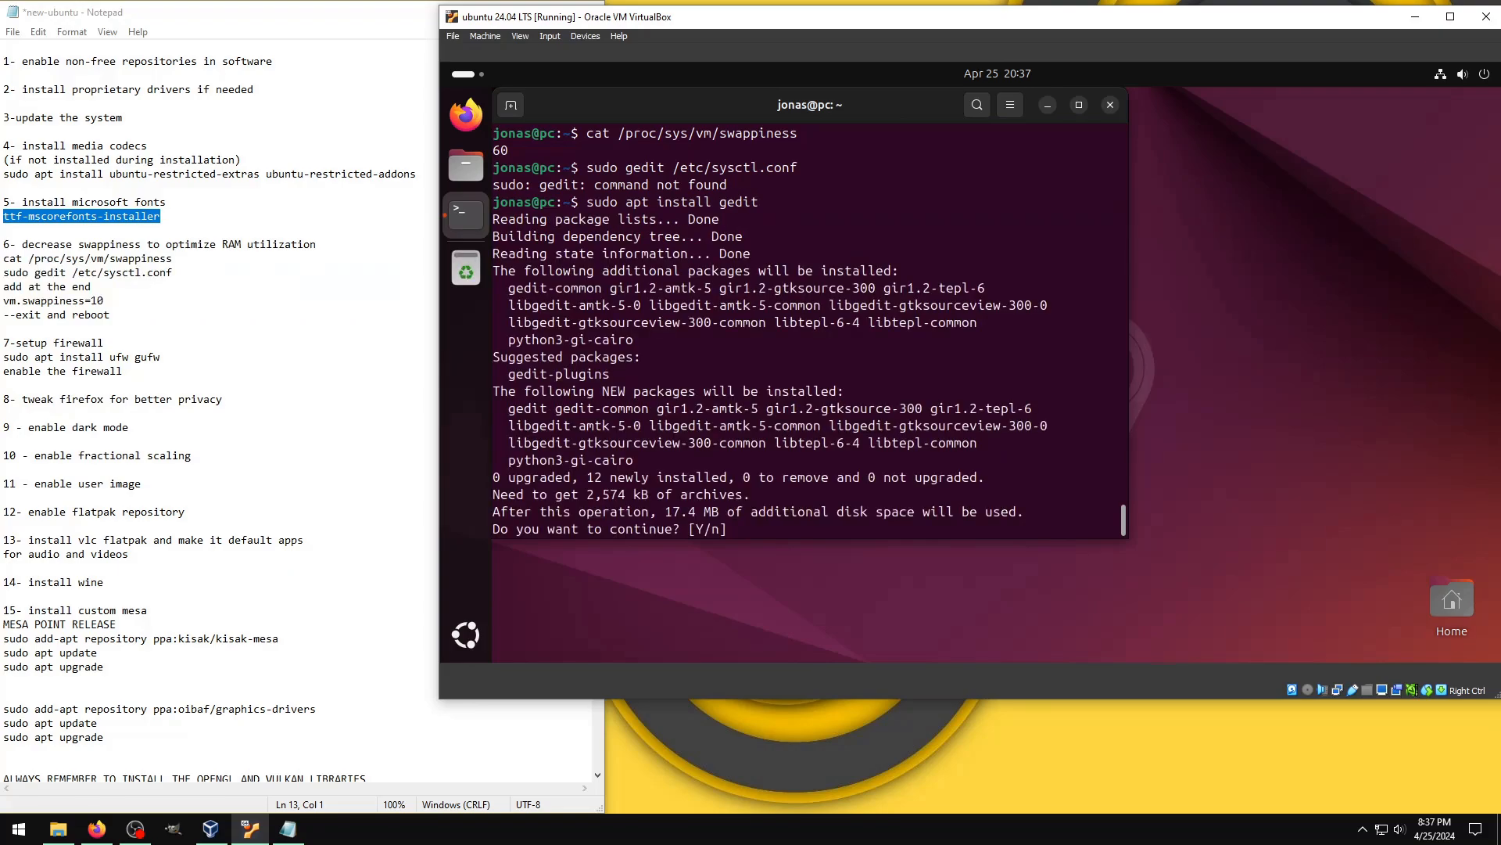
text(y)
key(Return)
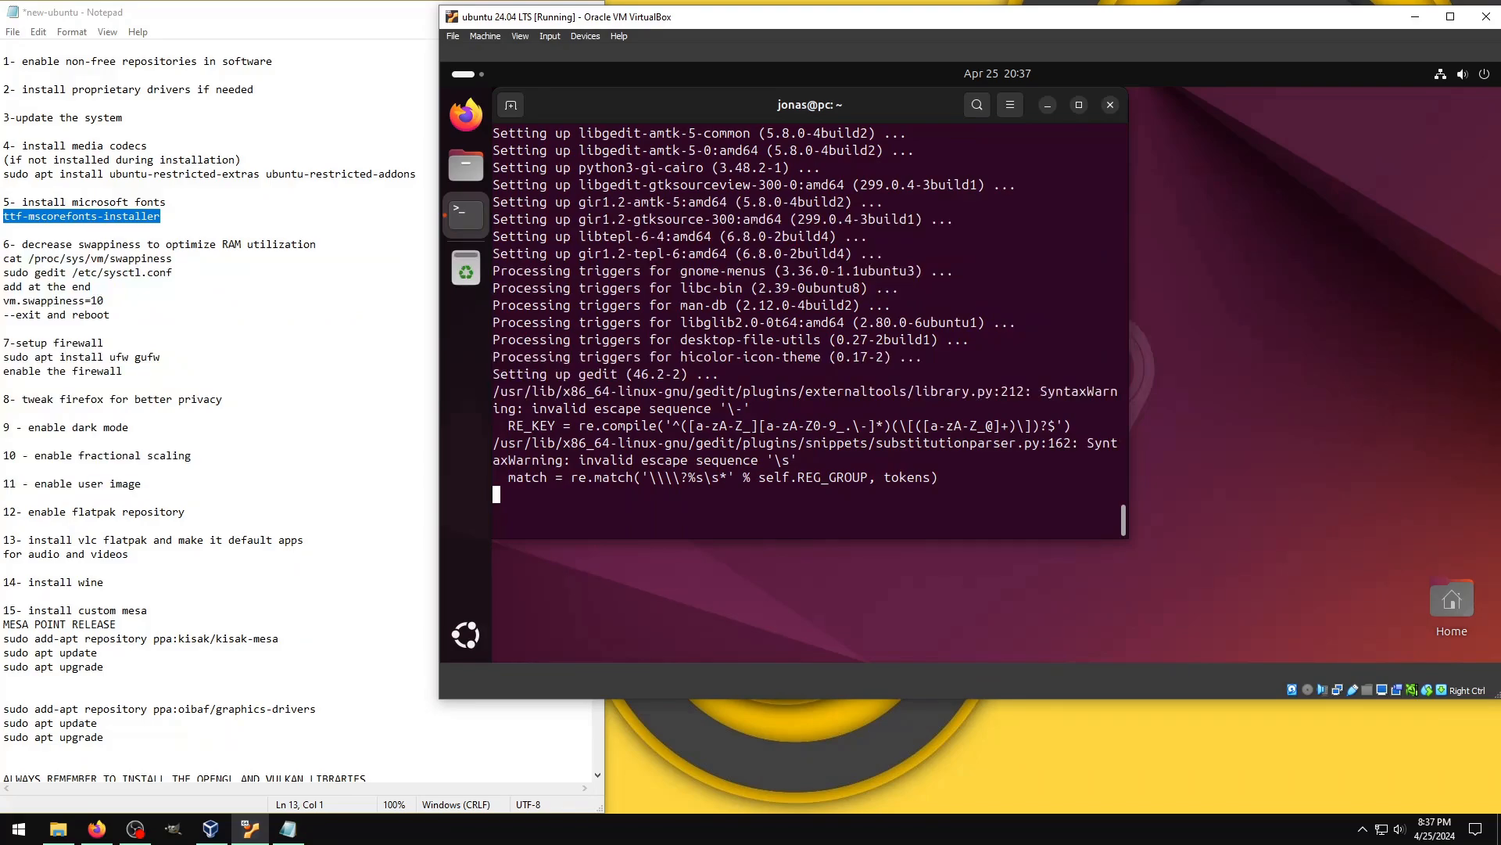
Step: Open /etc/sysctl.conf in gedit with sudo, add vm.swappiness=10 as the last line, save the file and close the editor
text(sudo gedit /etc/sysctl.conf)
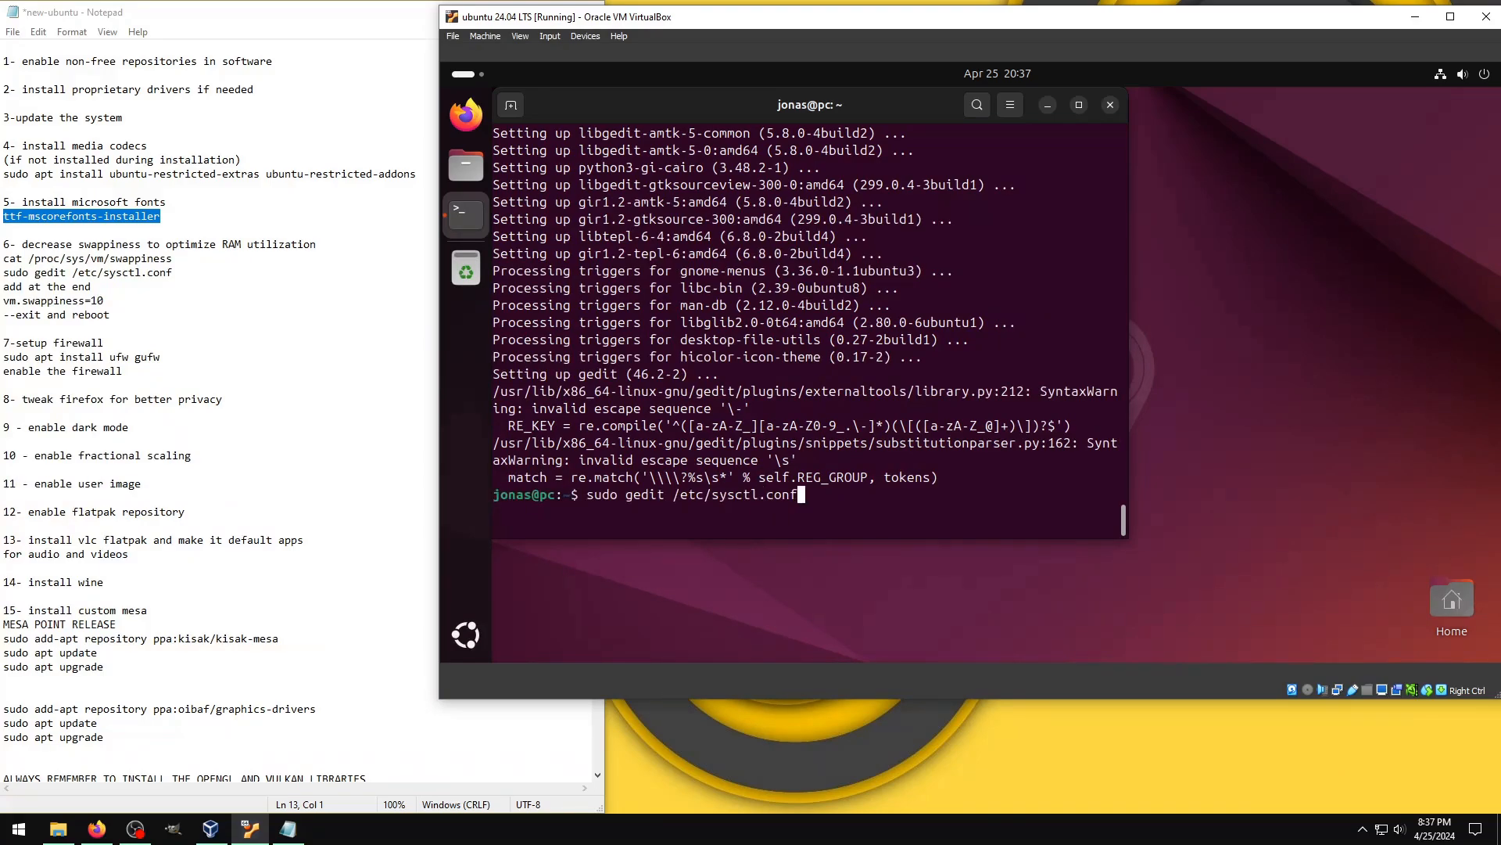
key(Return)
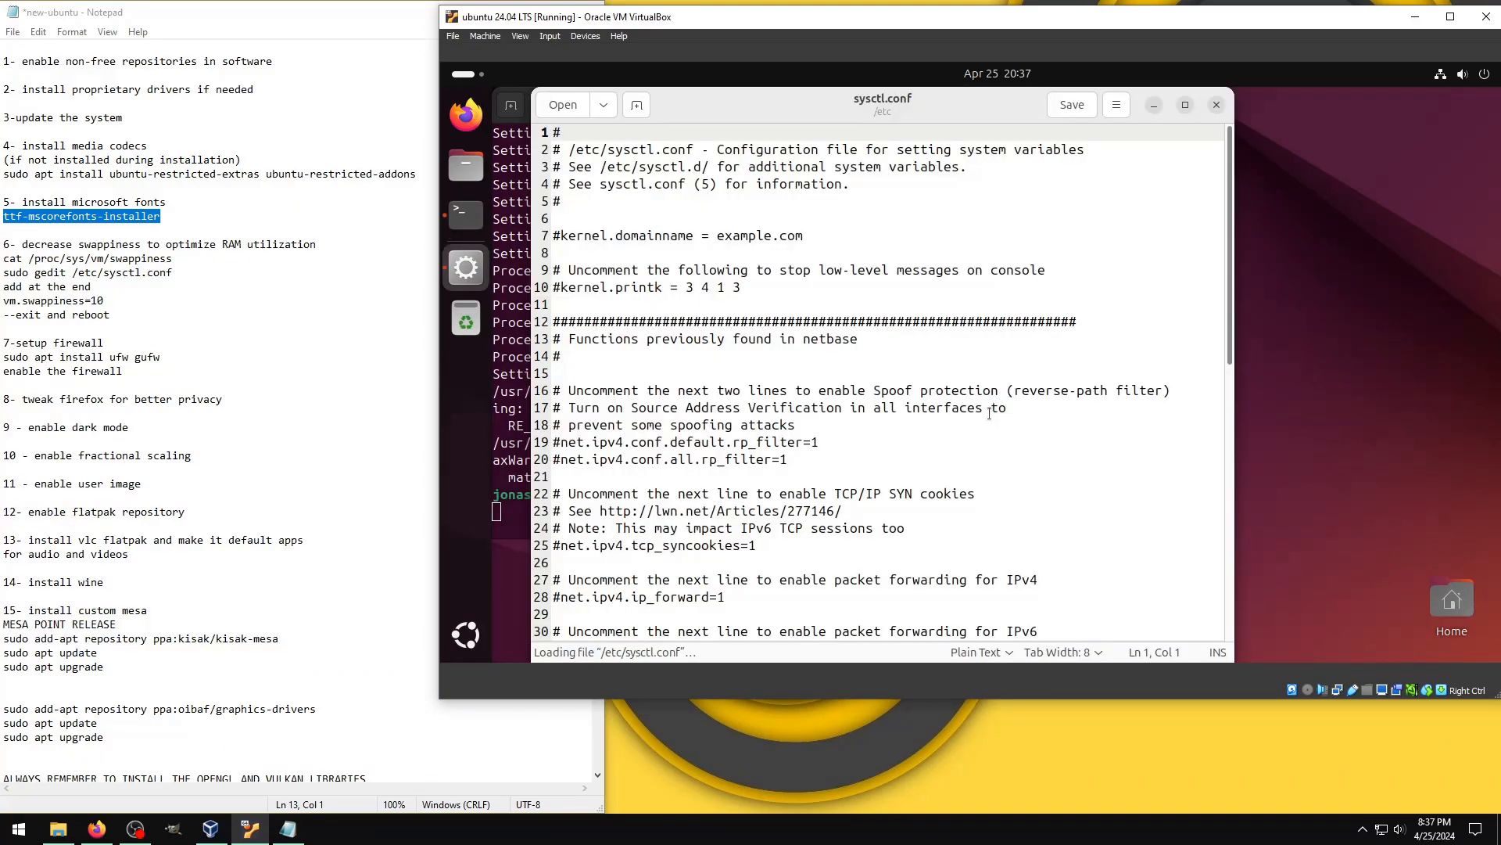
scroll(989, 413, down, 10)
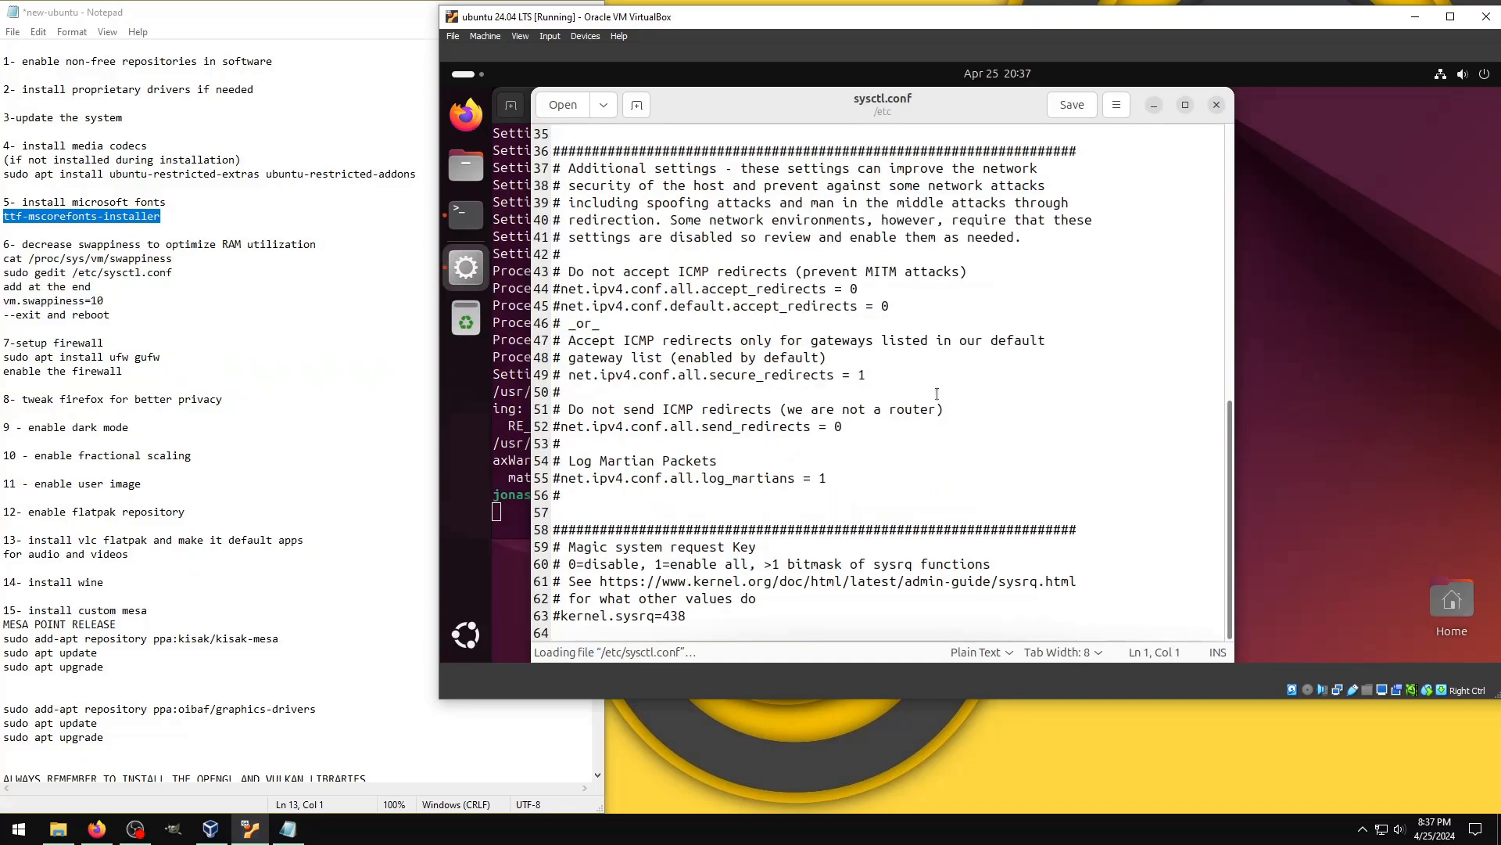
click(587, 632)
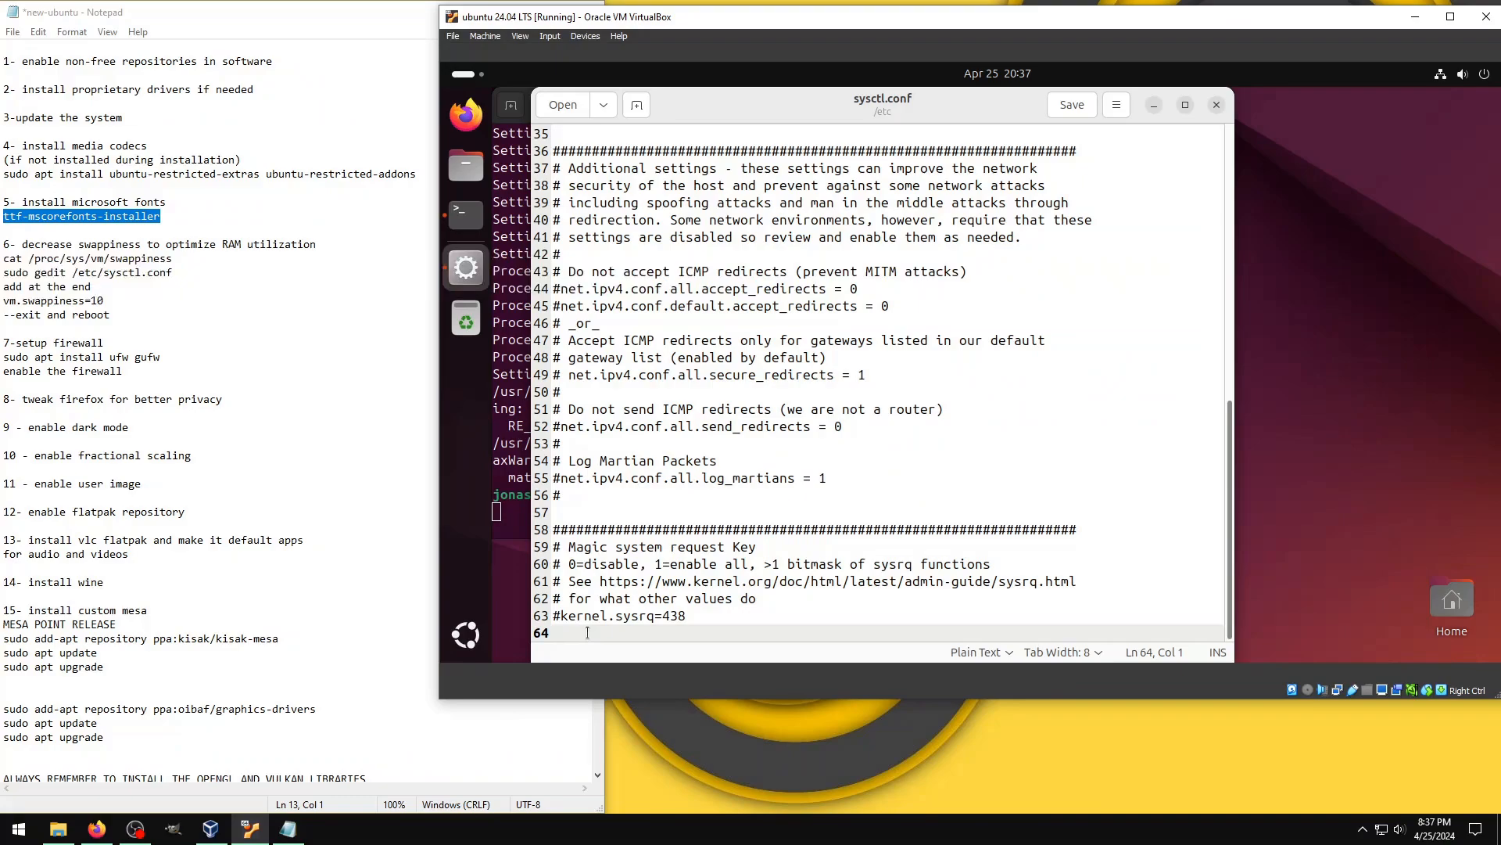
text(vm.swappiness=)
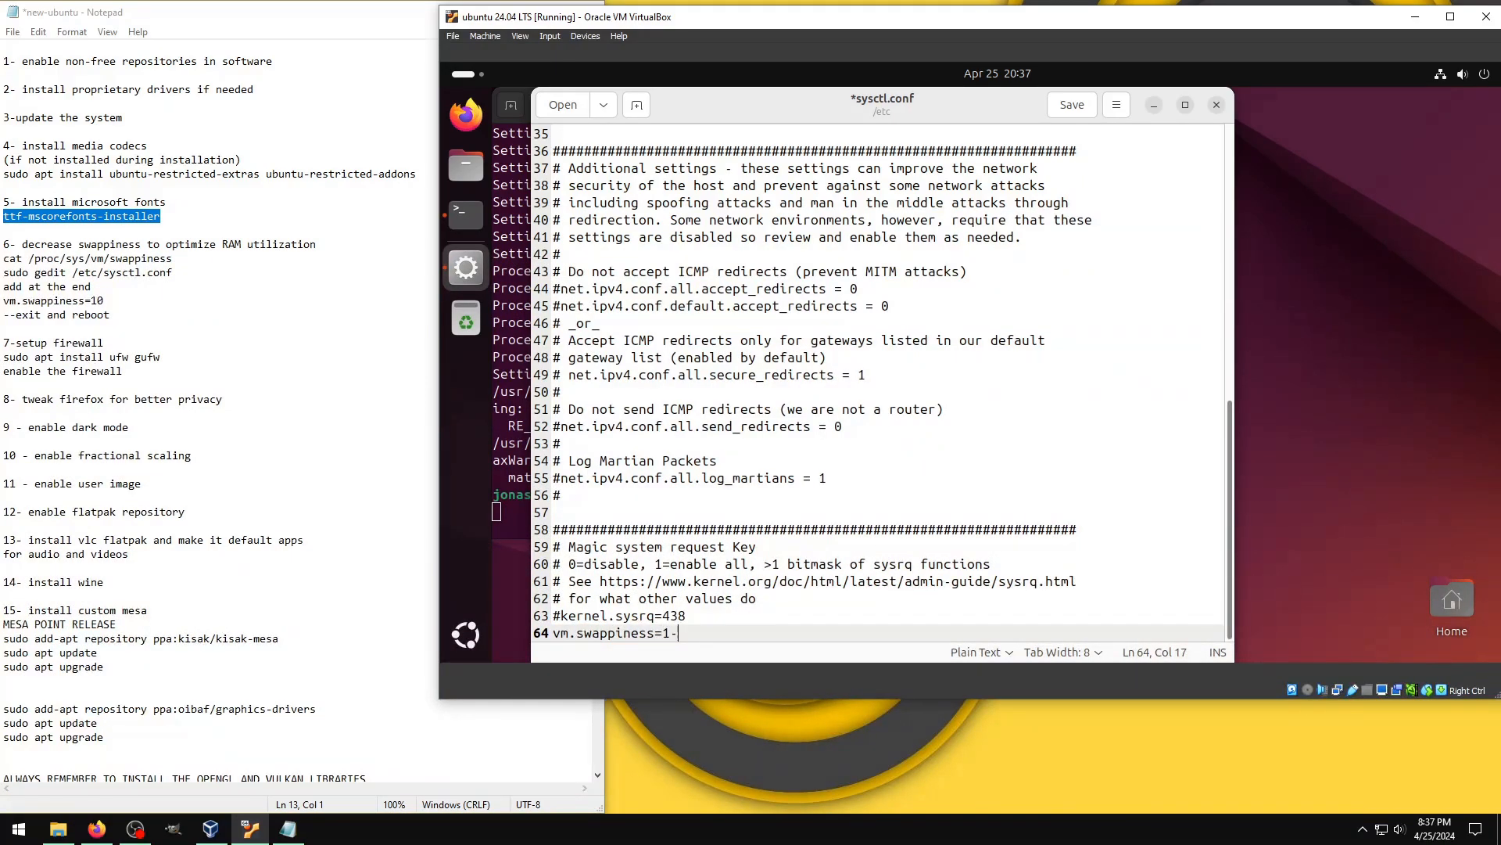
text(1-)
key(BackSpace)
text(0)
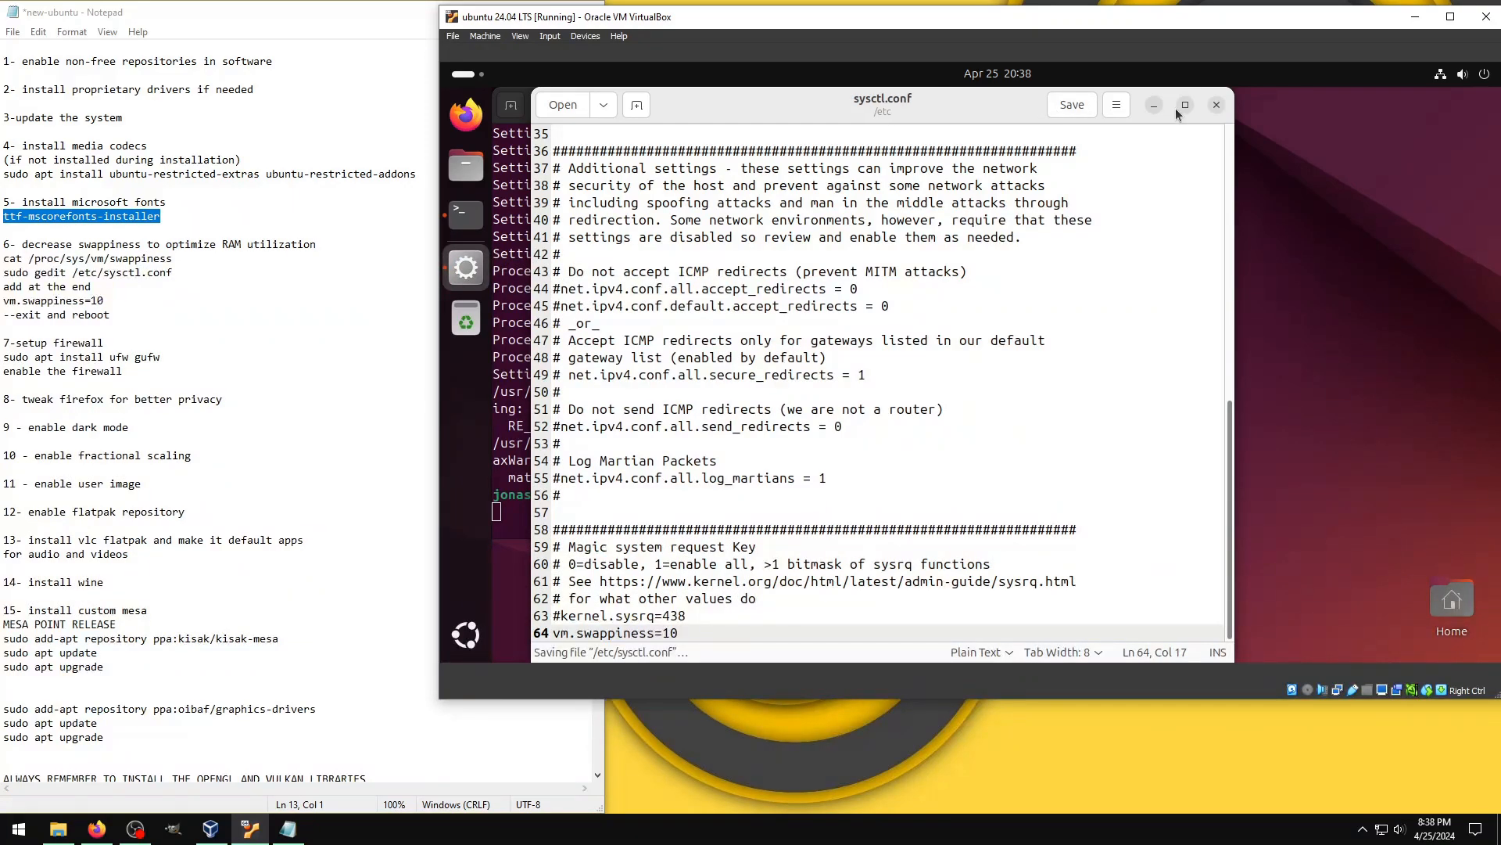
click(1216, 104)
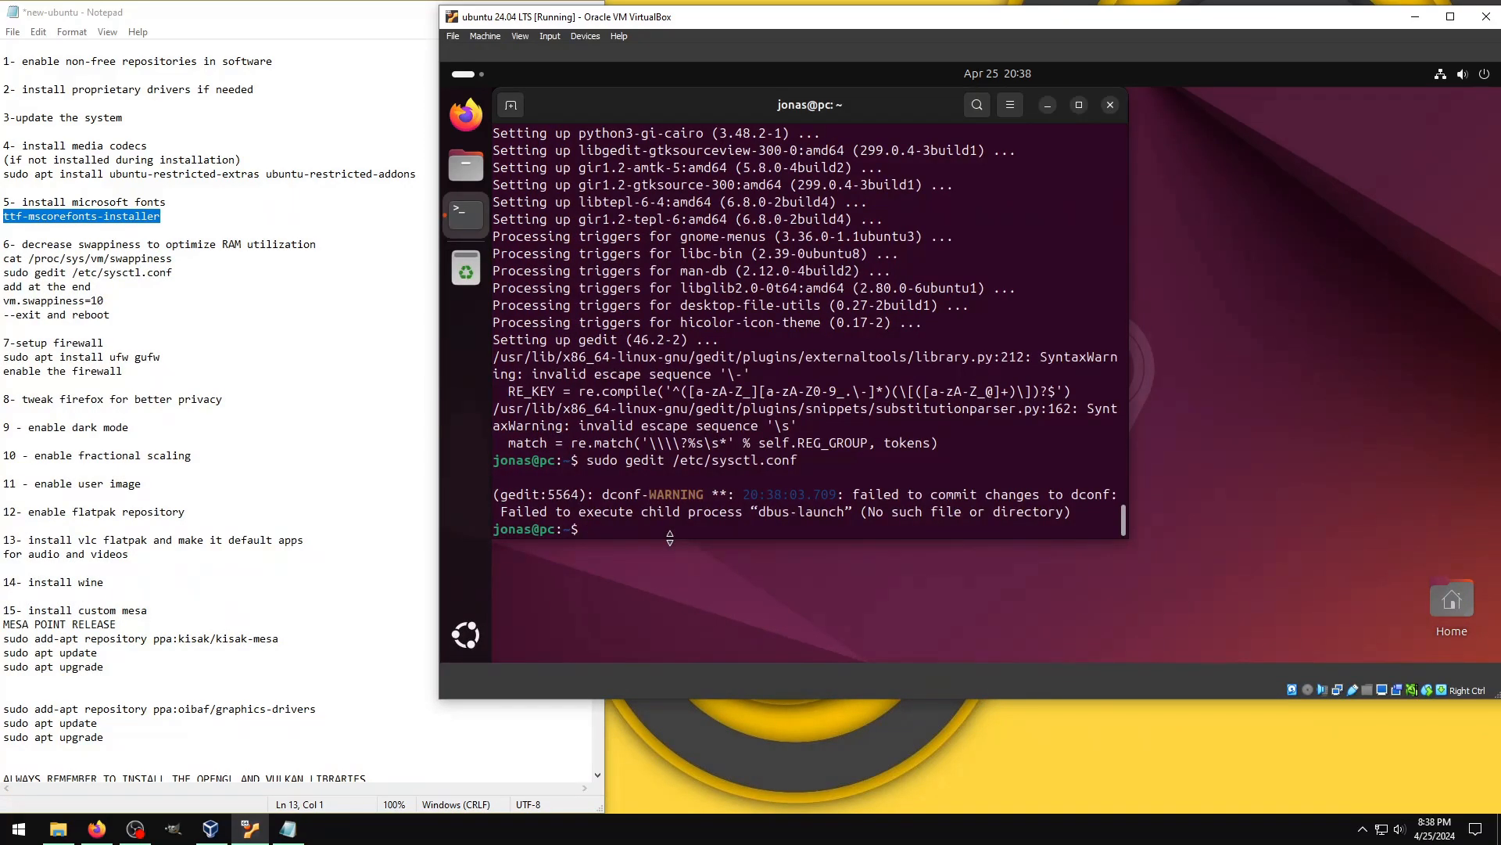
Step: Restart the virtual machine with sudo reboot and sign back in with the account password
text(sudo reboot)
key(Return)
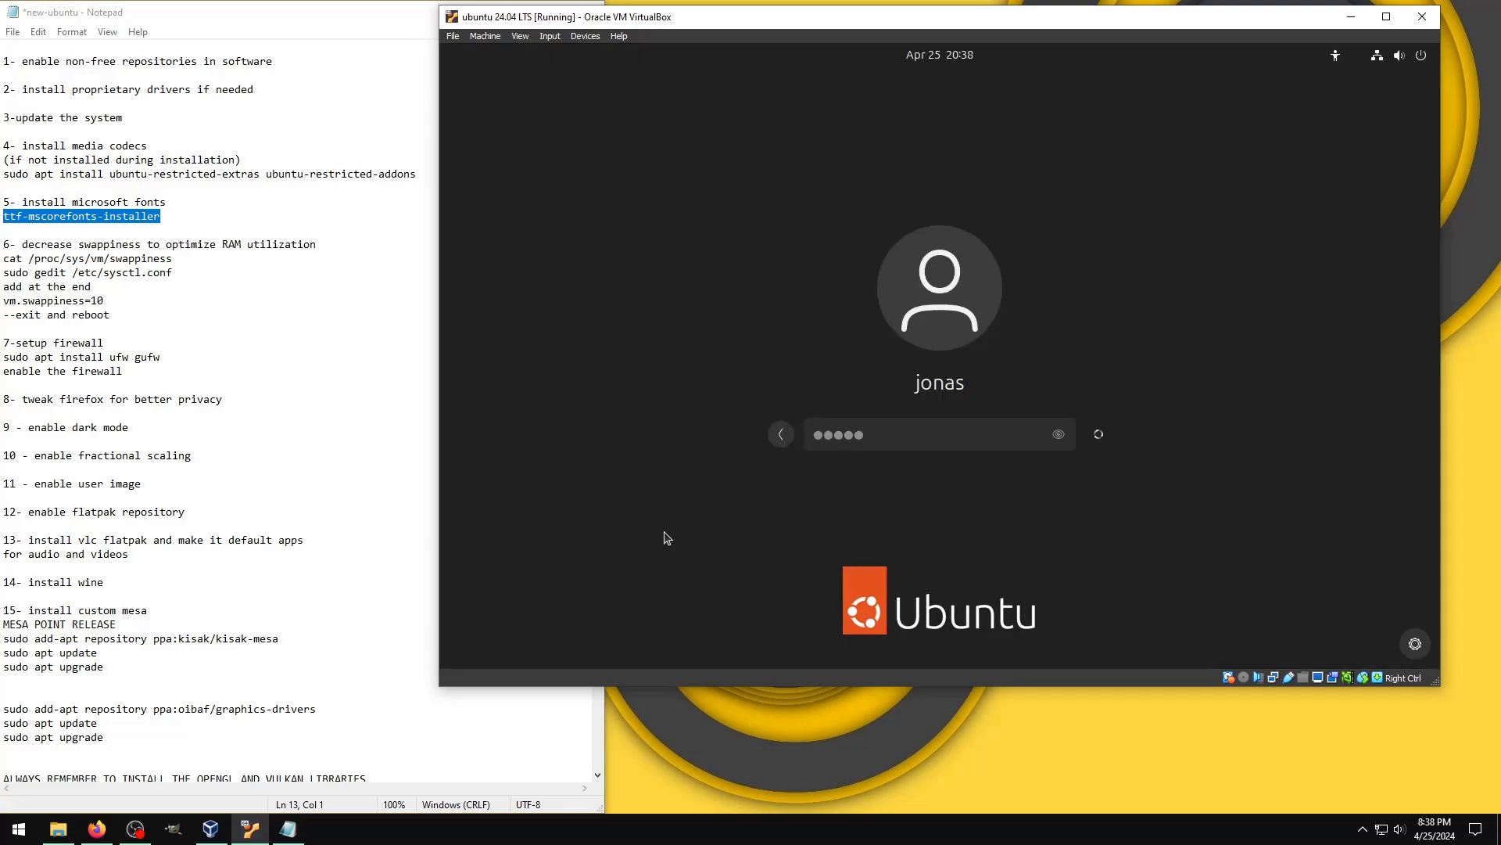
key(Return)
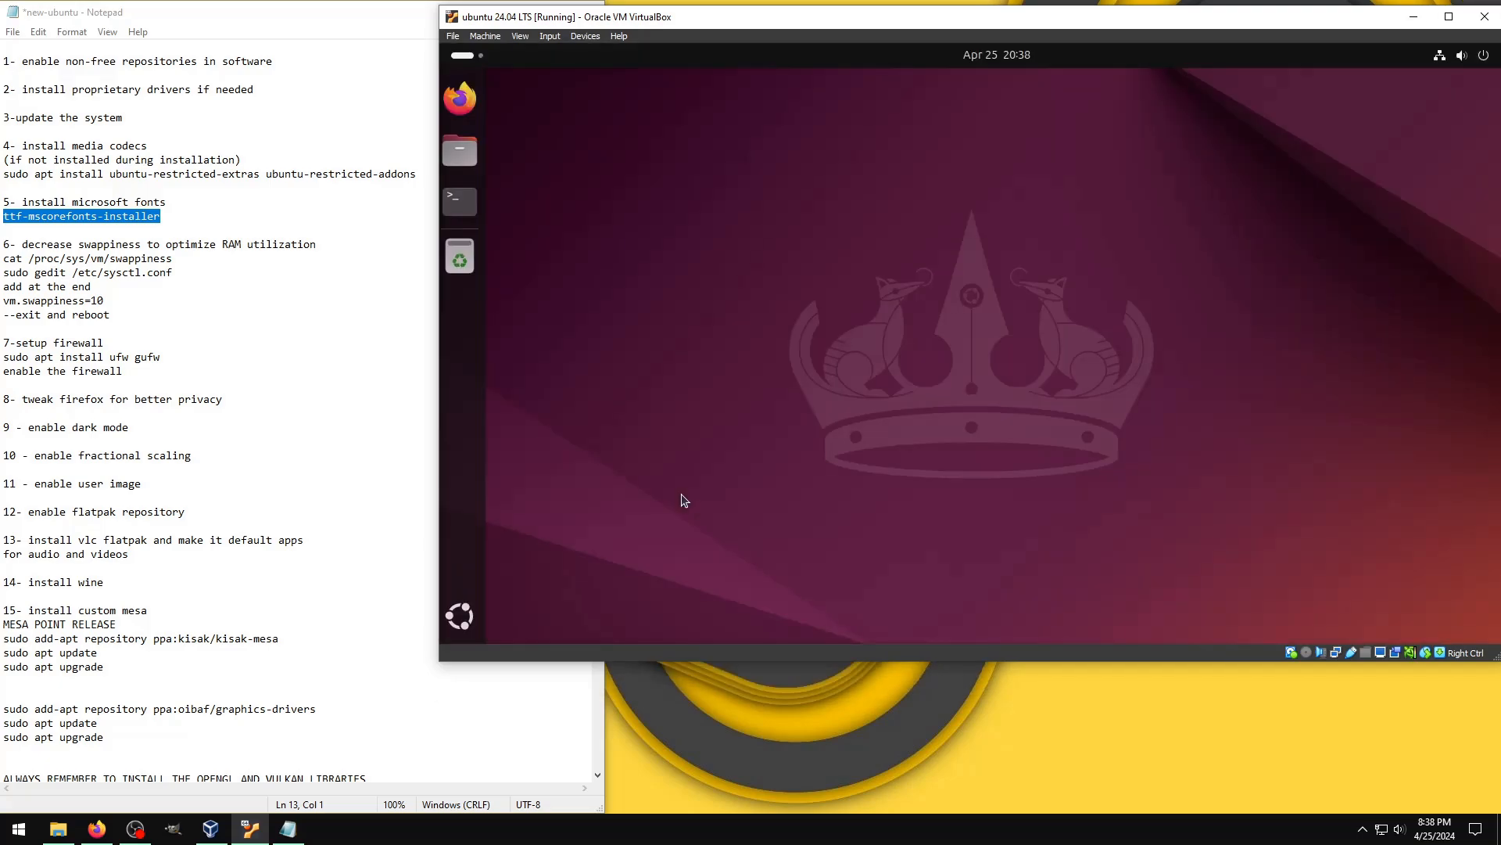
Step: Open a terminal and check the active swappiness value with cat /proc/sys/vm/swappiness
key(ctrl+alt+t)
text(sudo gedit /etc/sysctl.conf)
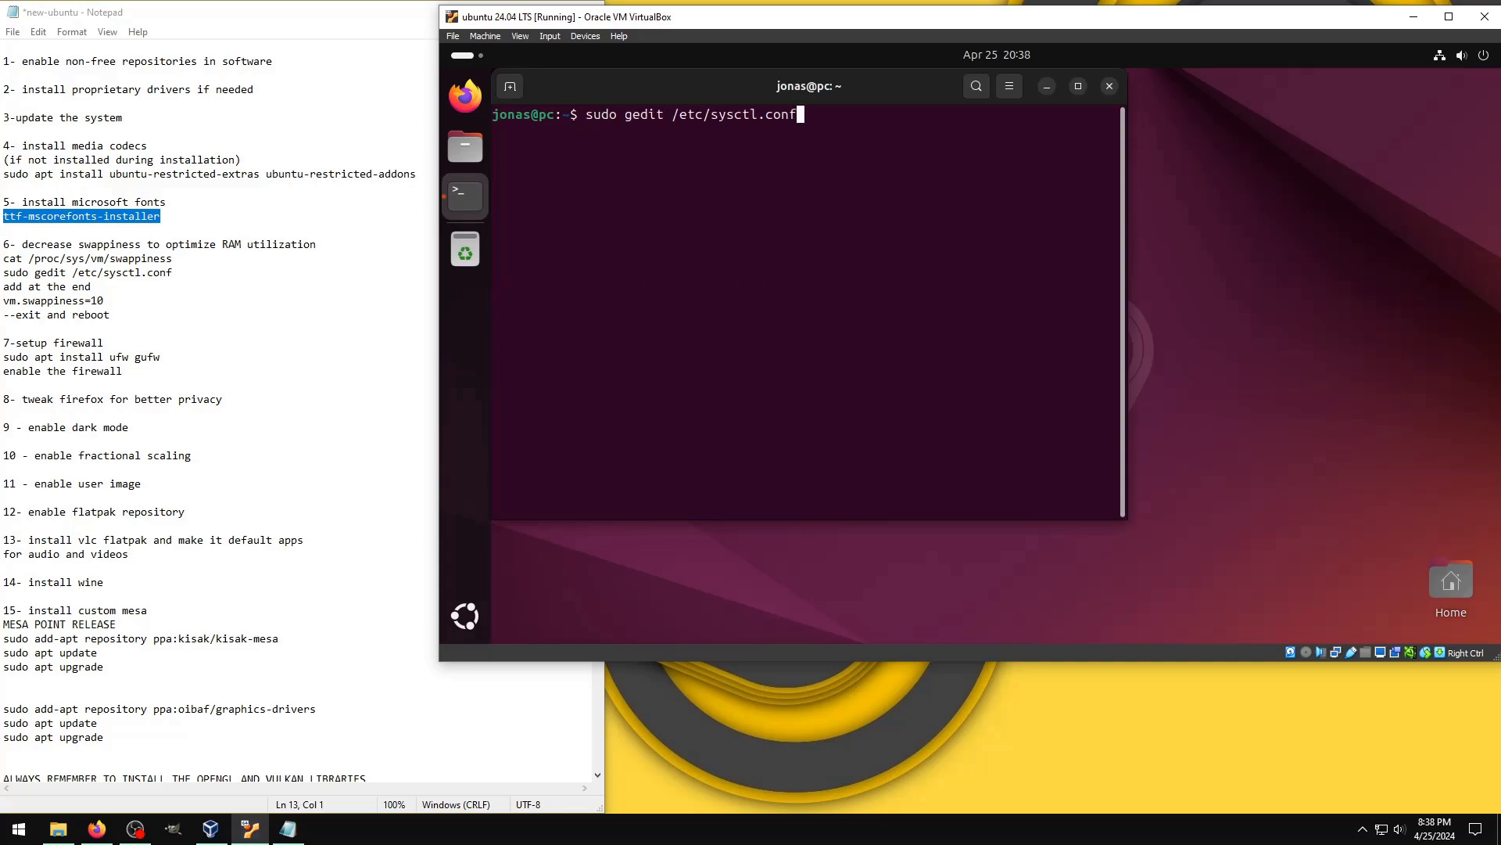
key(Up)
key(Return)
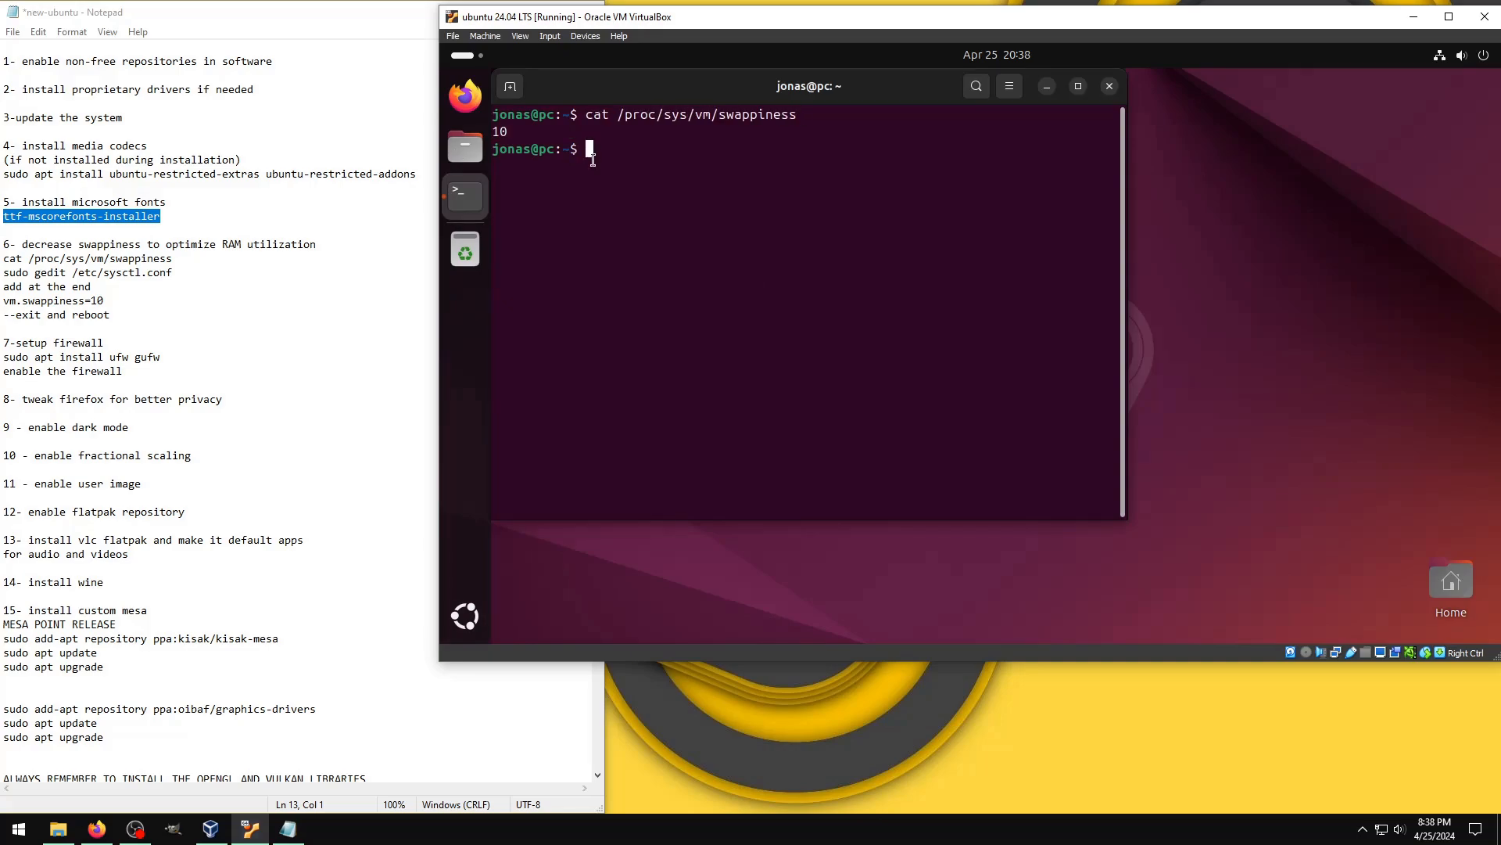
text(IT WORKED)
key(Return)
Step: Try to install VLC in the terminal with sudo flatpak install org.videolan.VLC
text(sudo fla)
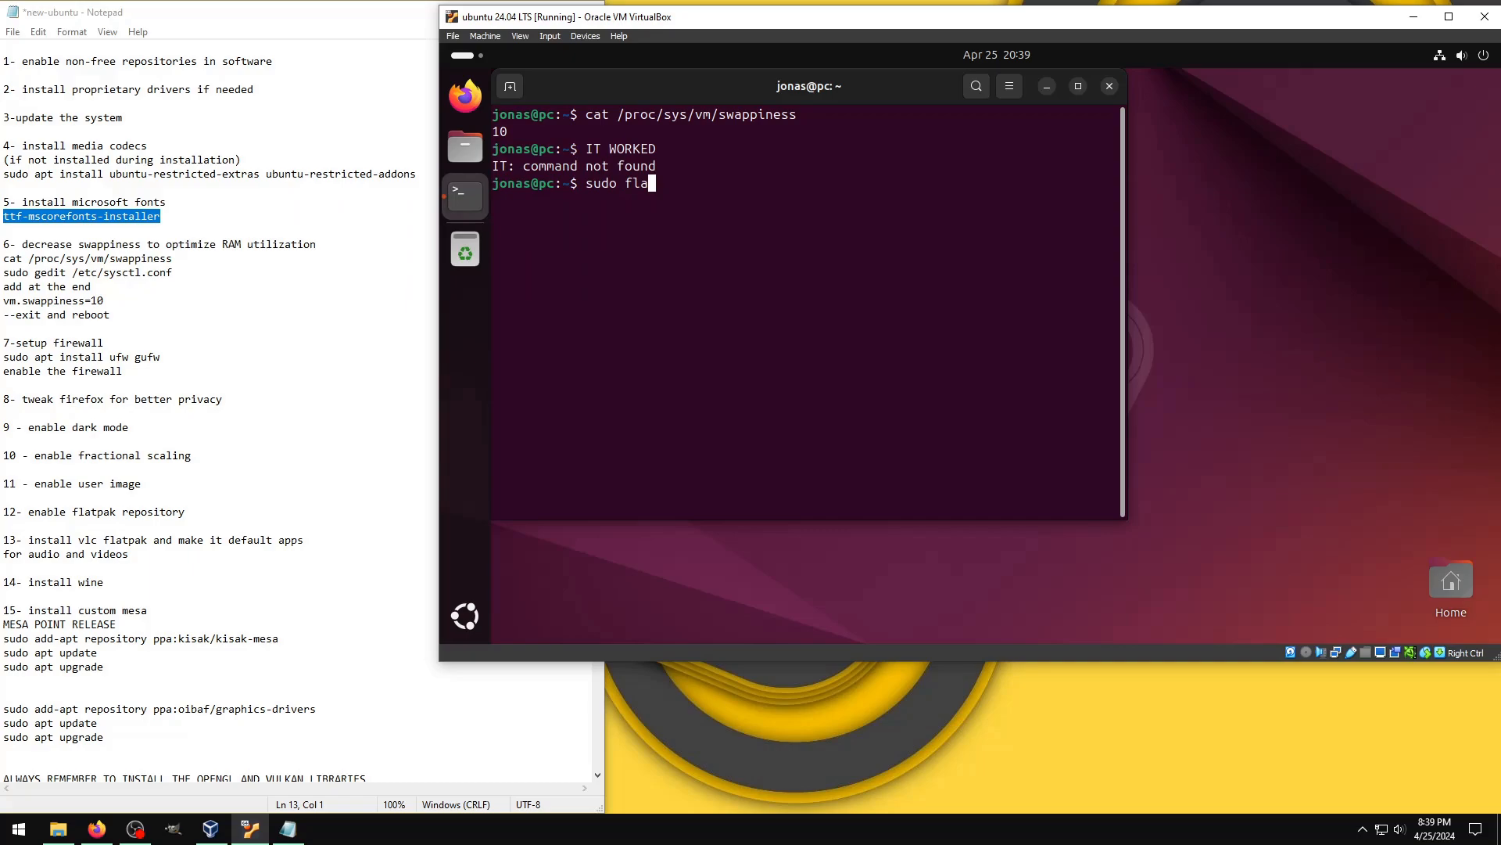
text(tpak install org.video)
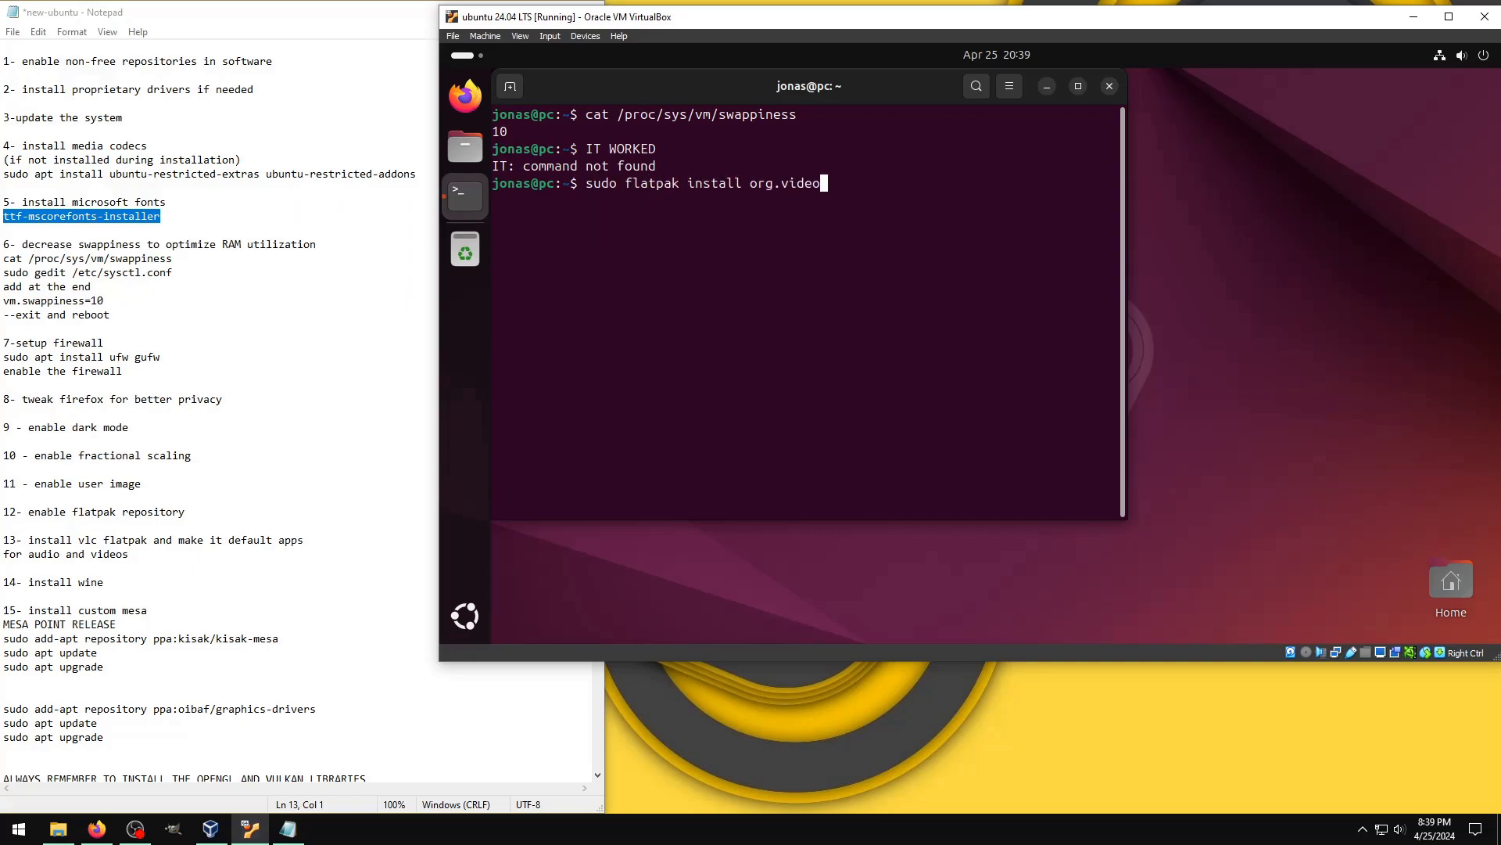
text(lan.VLC)
key(Return)
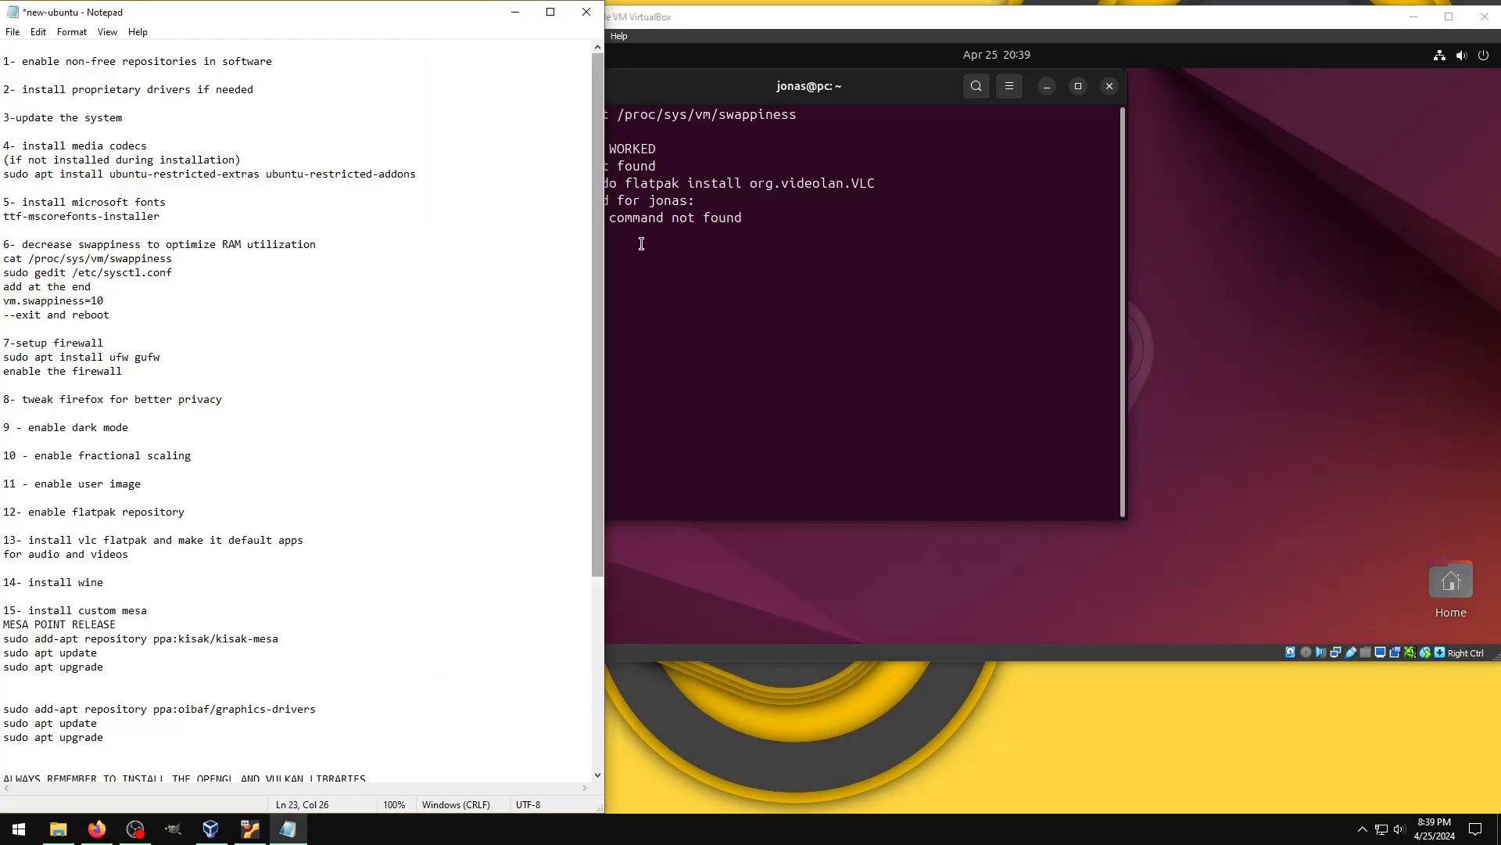
Step: Install the firewall packages with sudo apt install ufw gufw and confirm the installation
click(641, 243)
text(su)
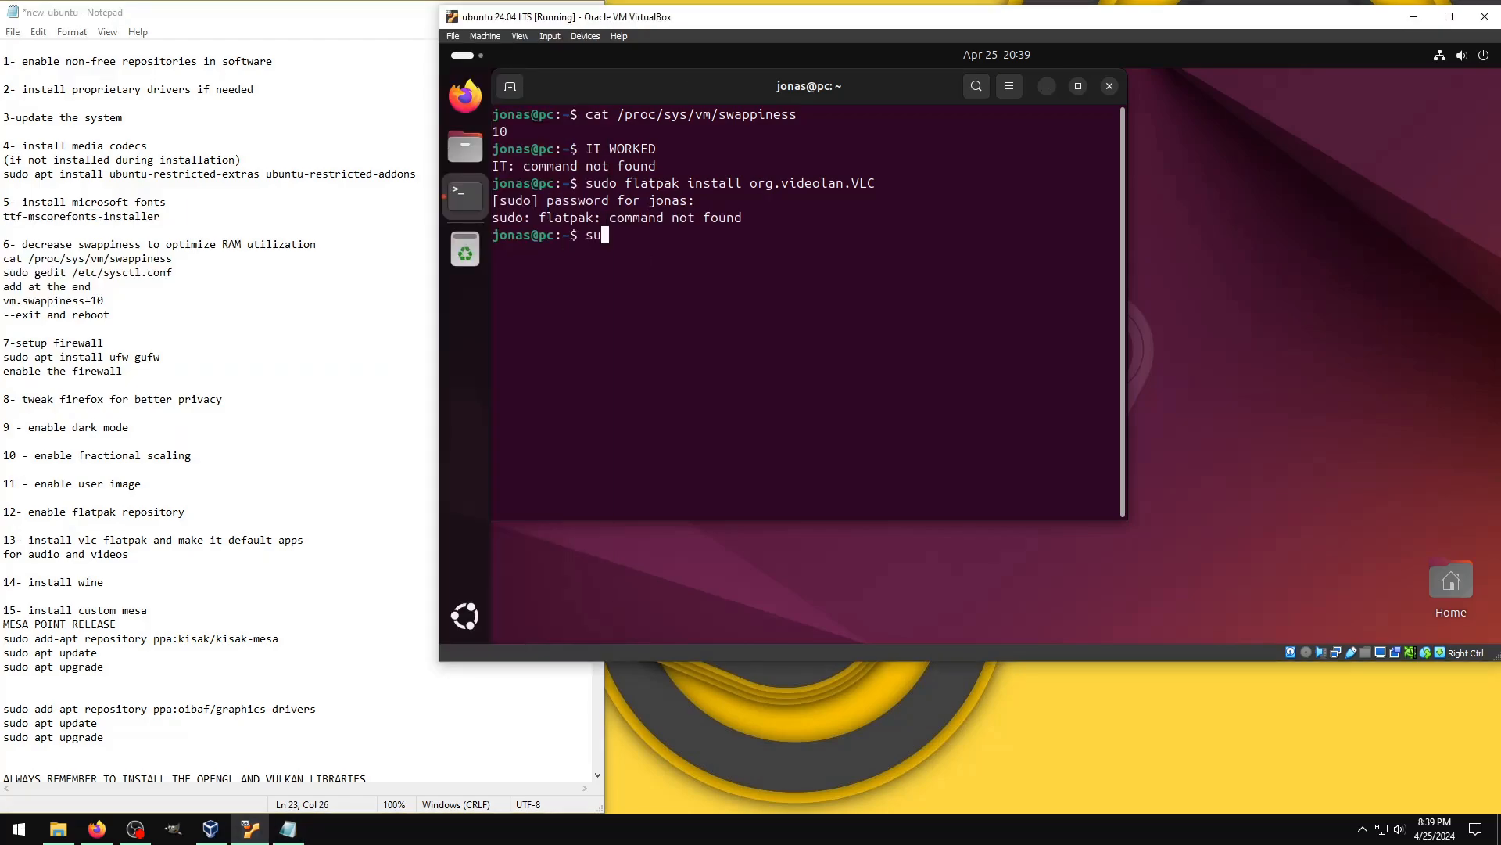
text(do apt install ufw gufw)
key(Return)
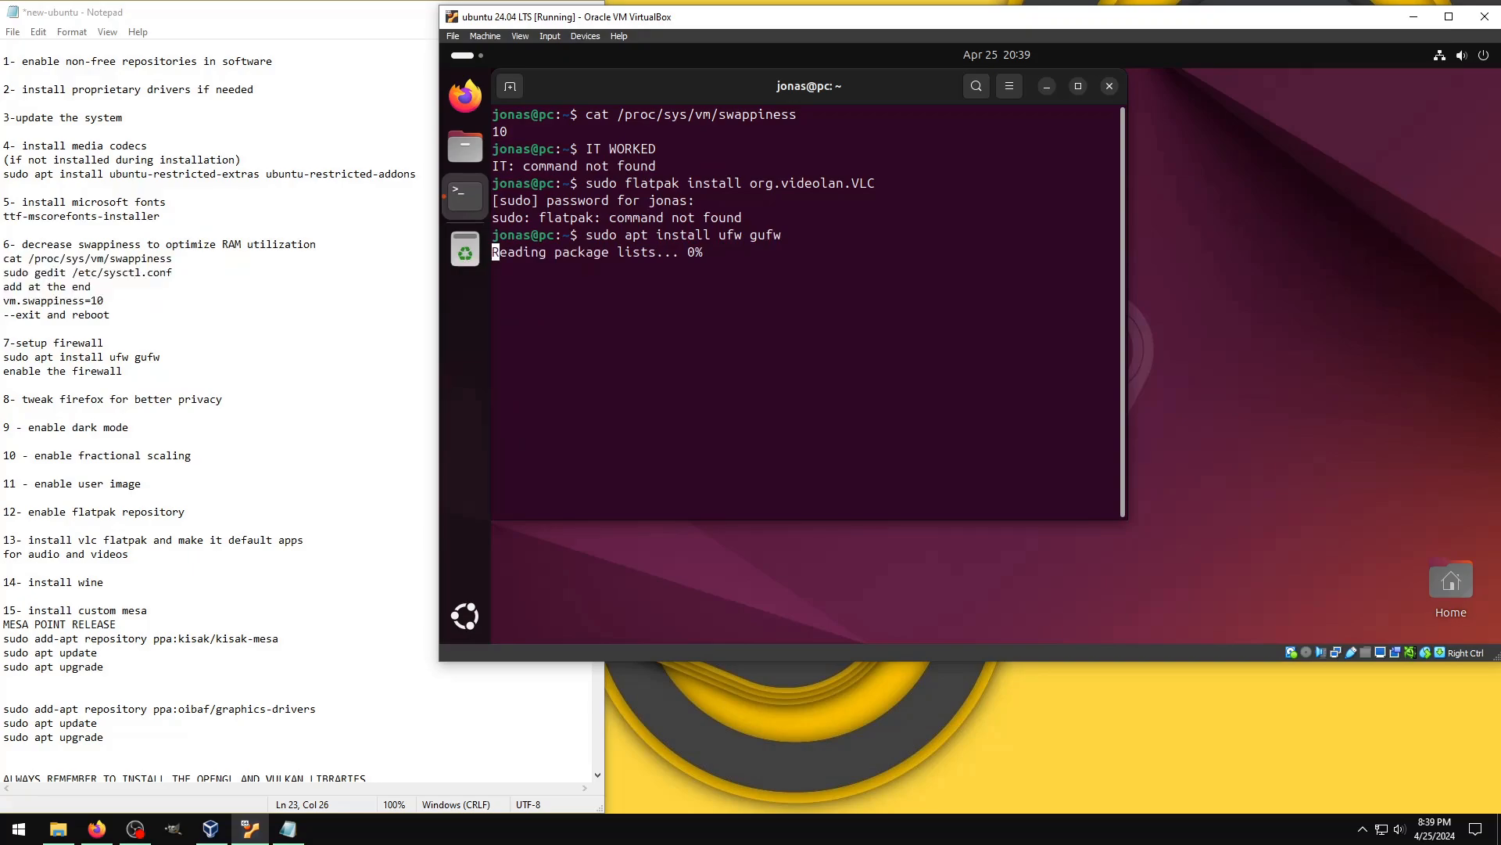
text(y)
key(Return)
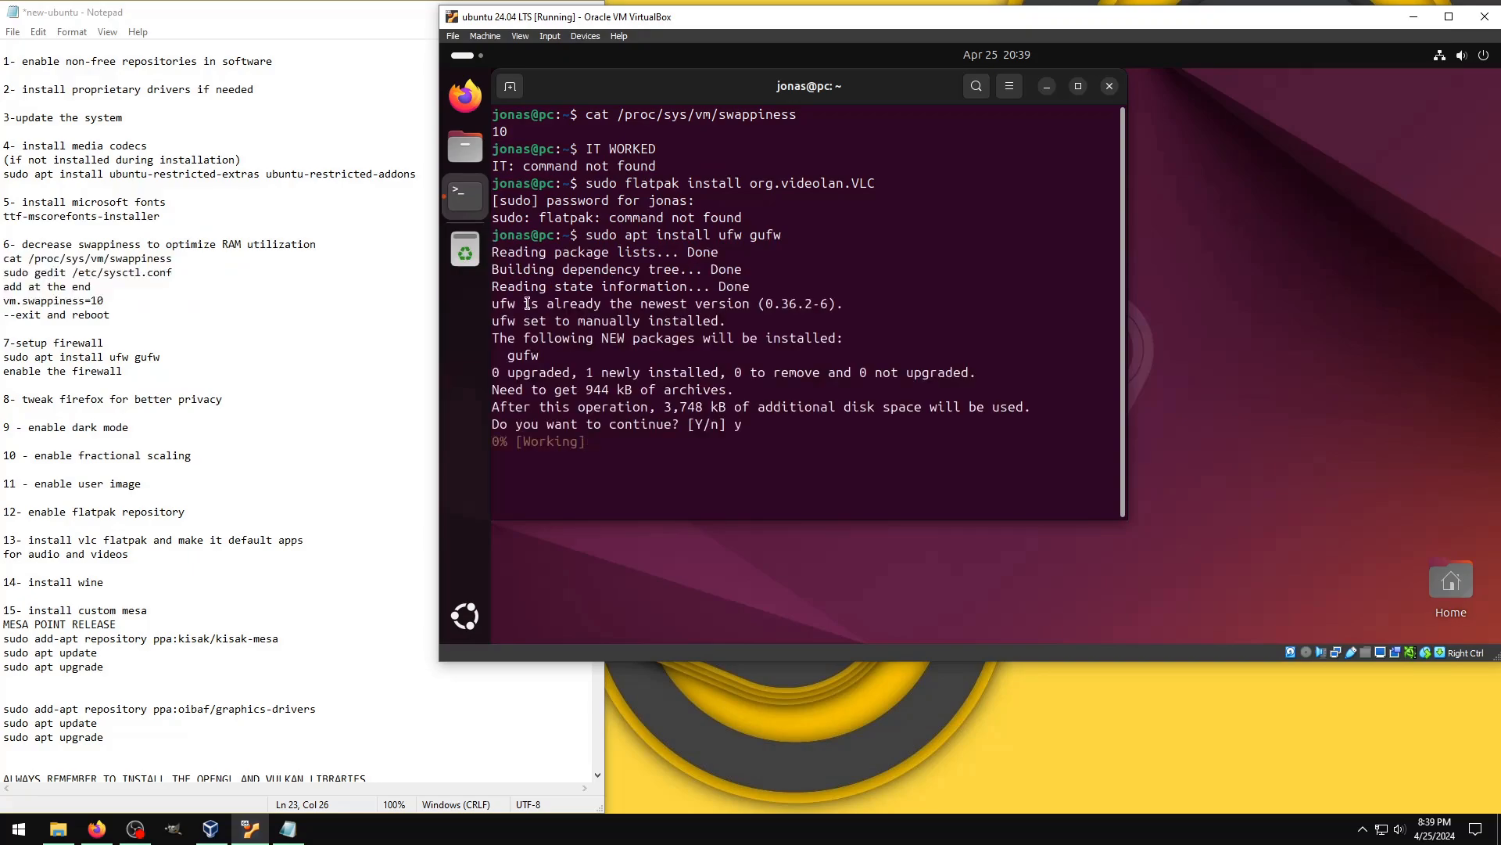
scroll(369, 396, down, 3)
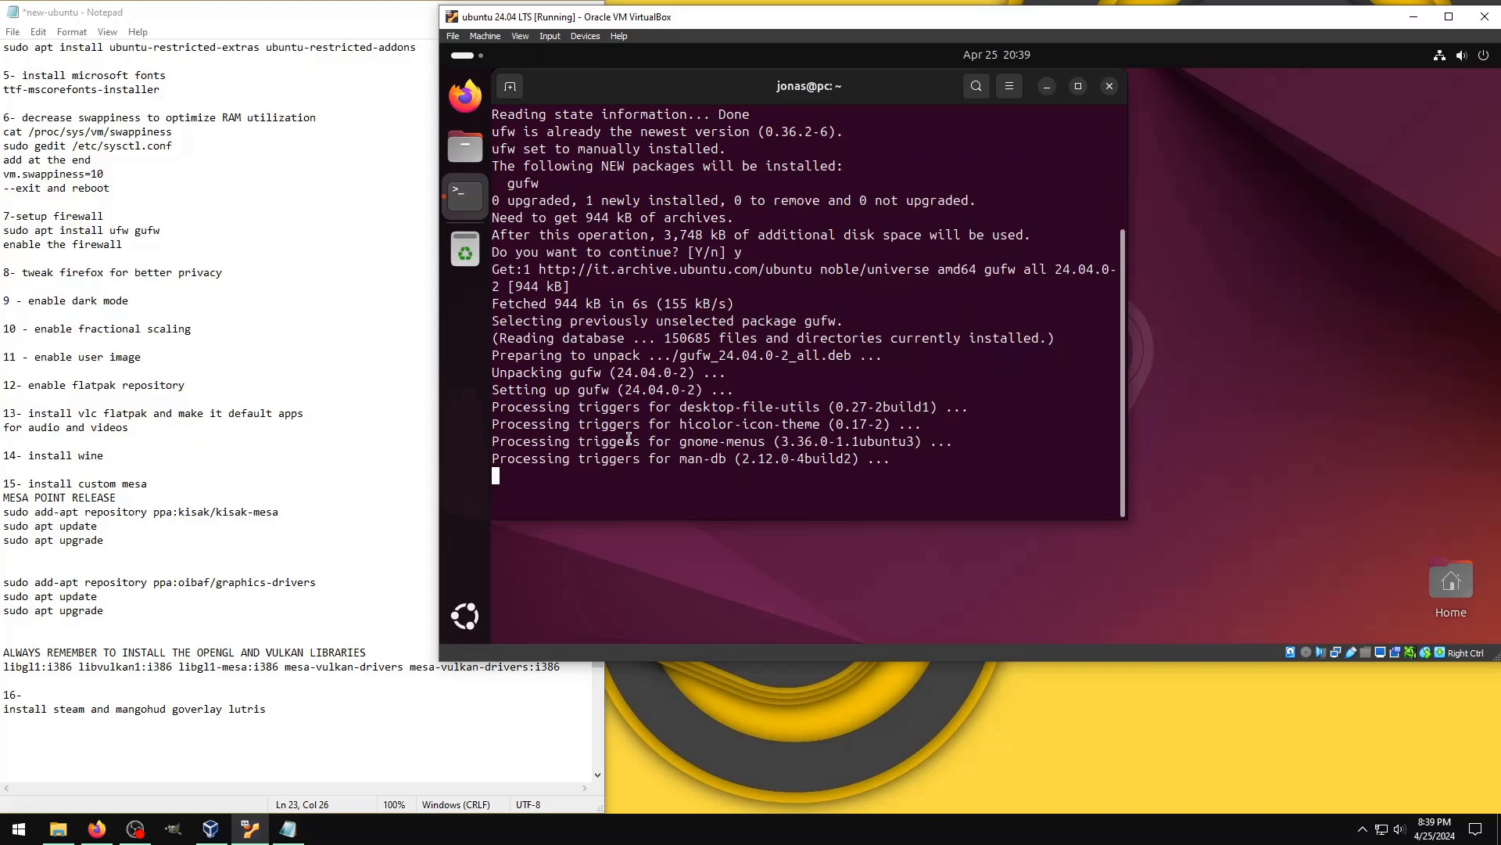
Step: Open Firewall Configuration with the account password, enable the firewall on the Office profile, close it and clear the terminal
click(457, 623)
text(gu)
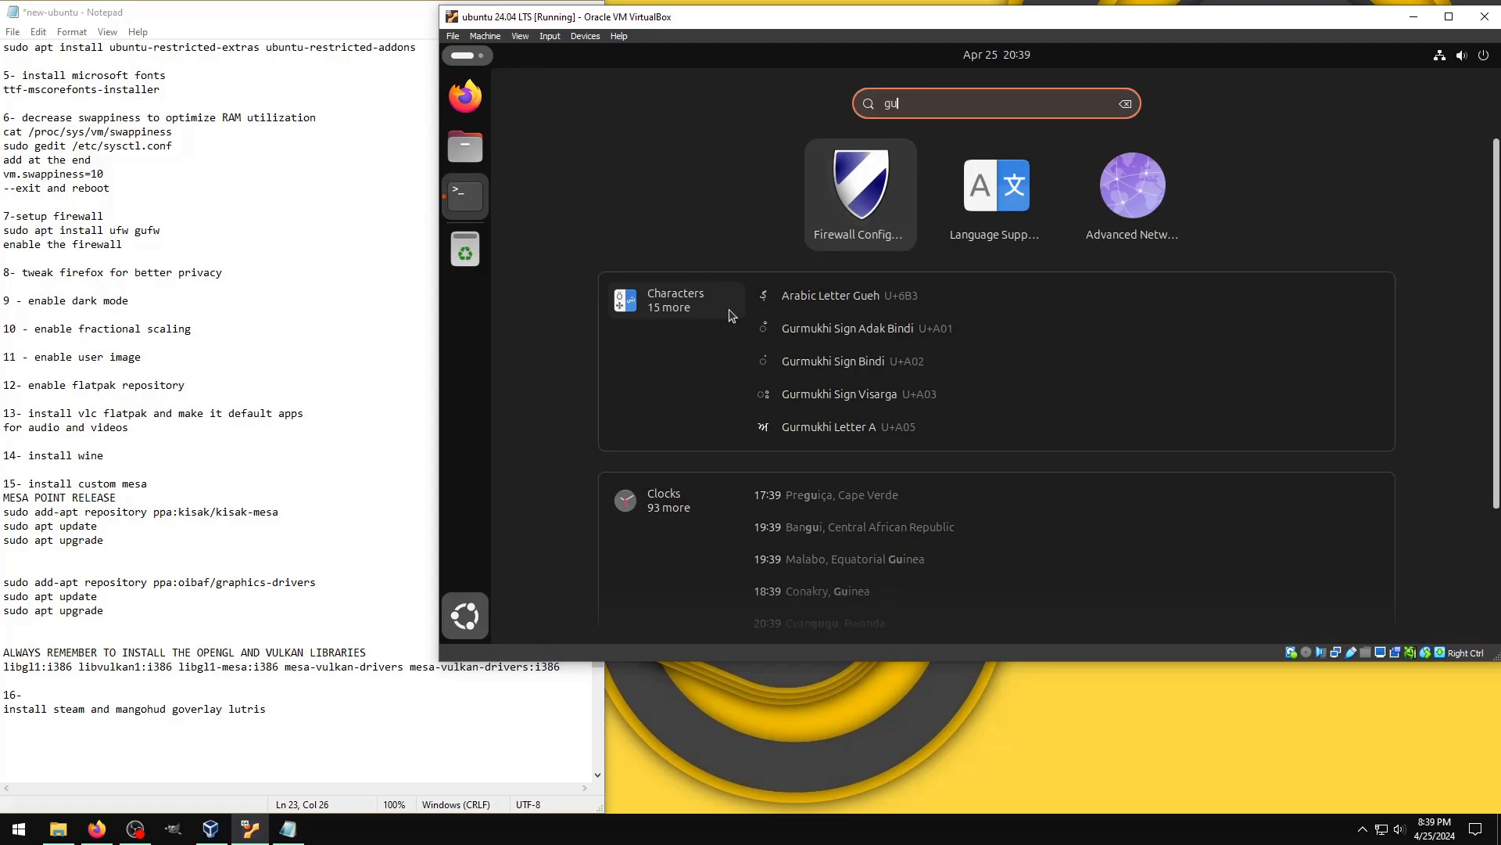
click(875, 187)
text(**)
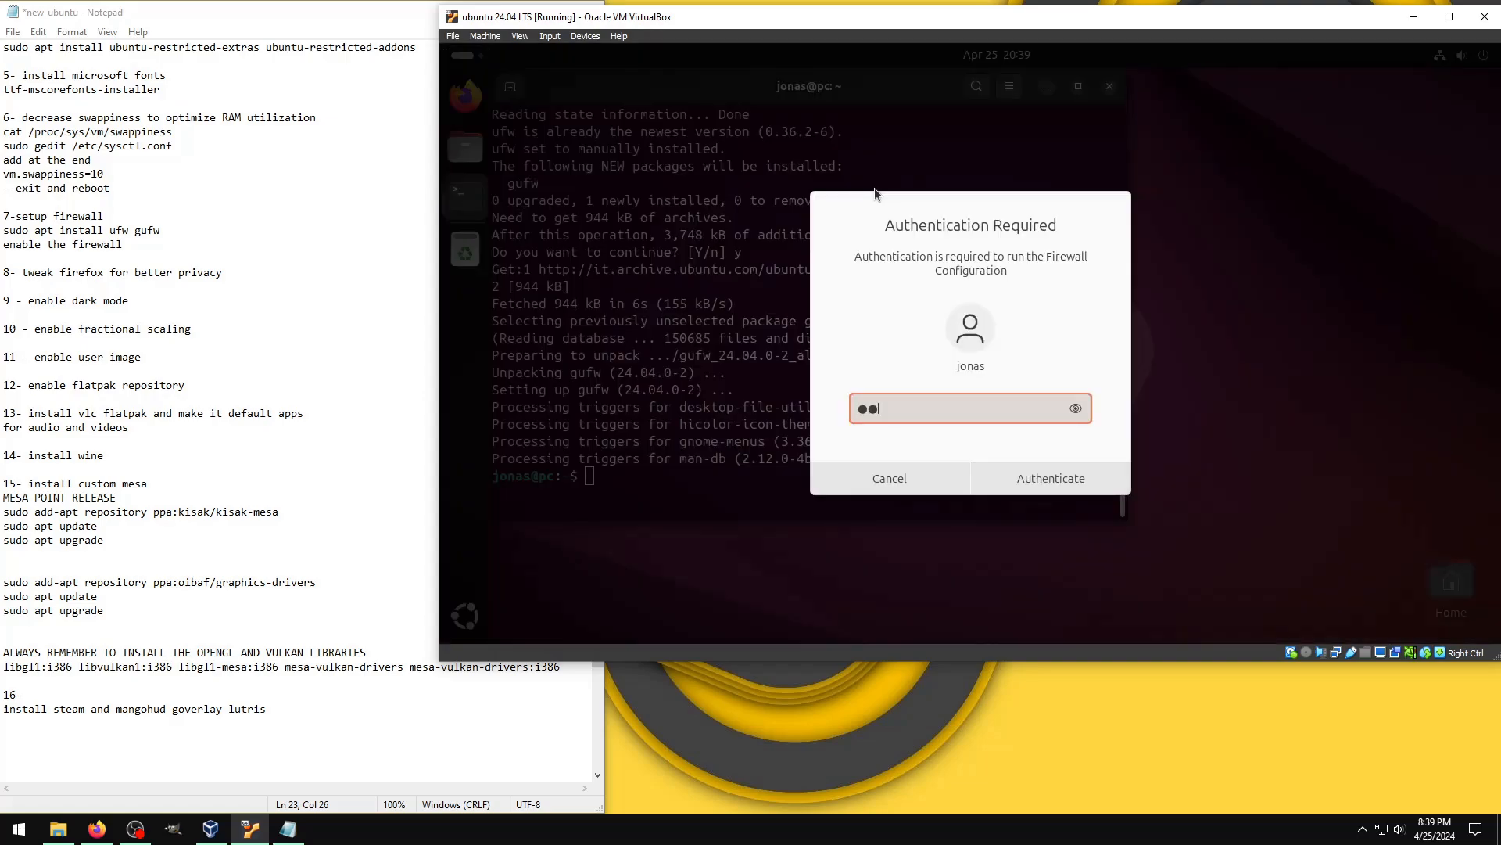
text(***)
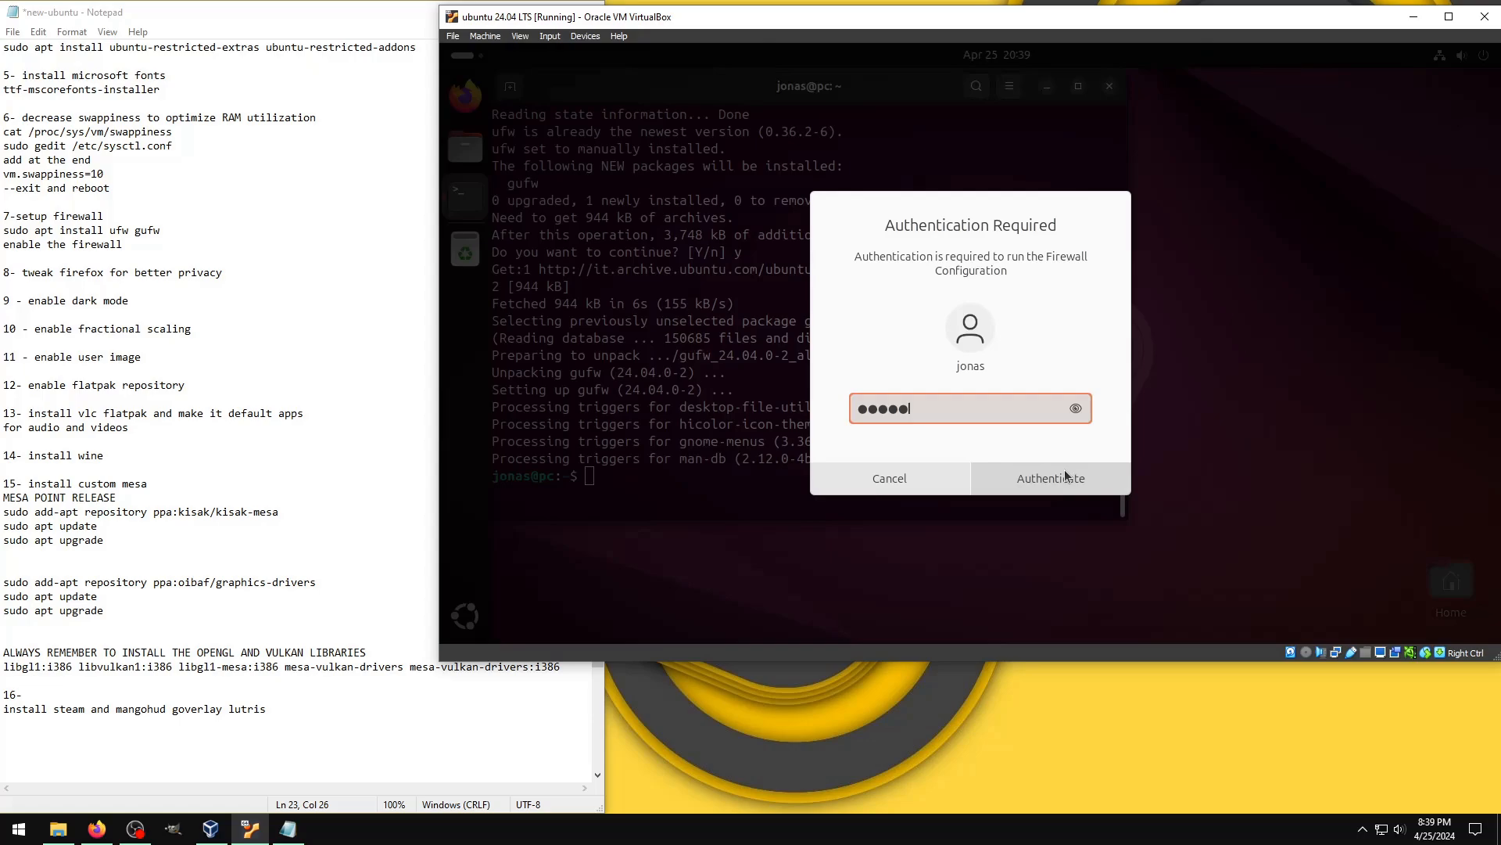
click(1066, 476)
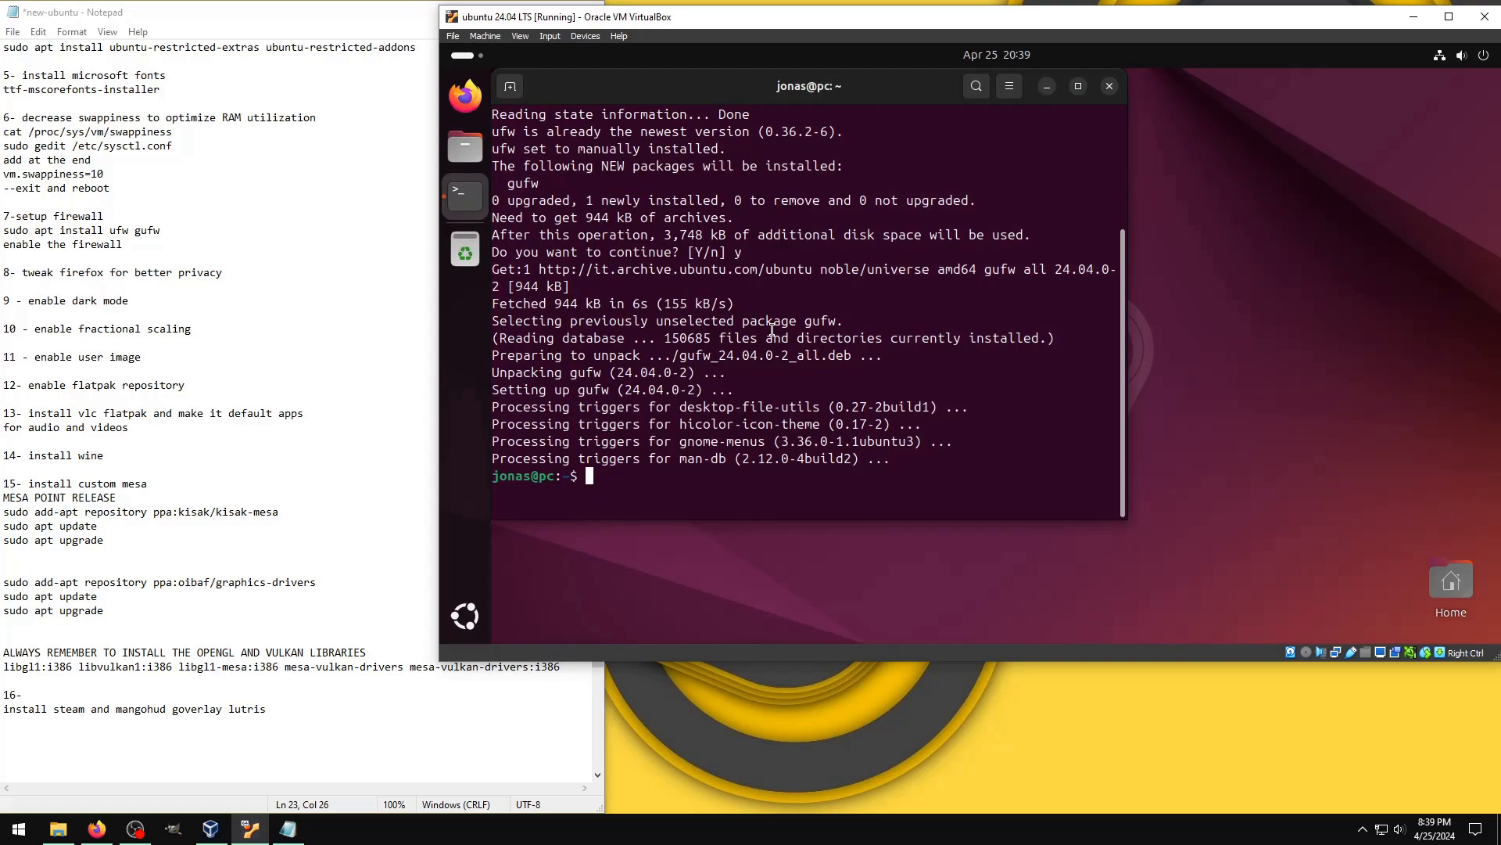
key(ctrl+l)
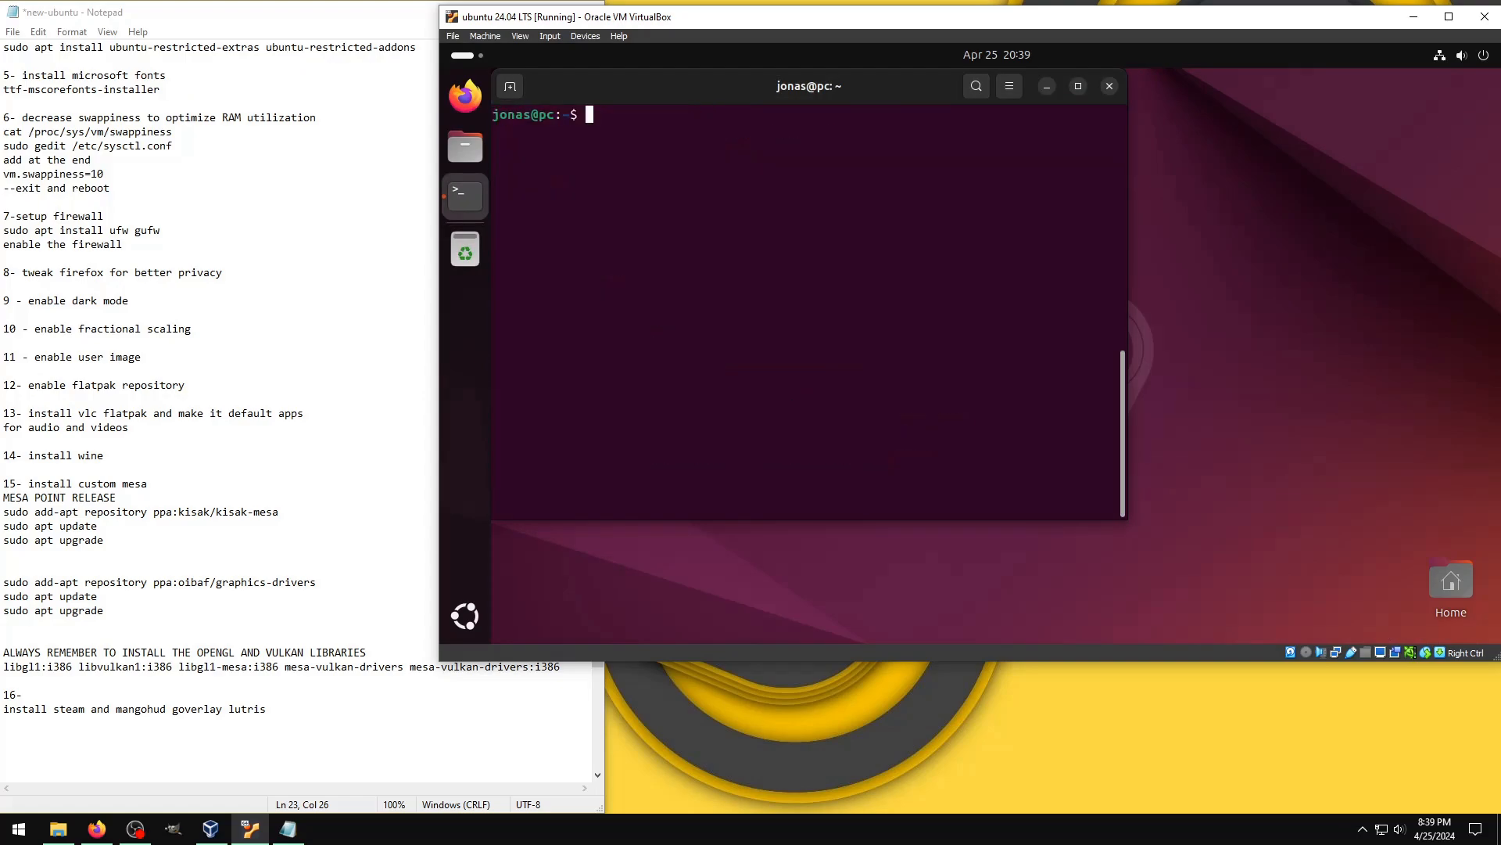
Step: Launch Firefox and close its welcome and privacy notice tabs, leaving a new tab open
click(477, 92)
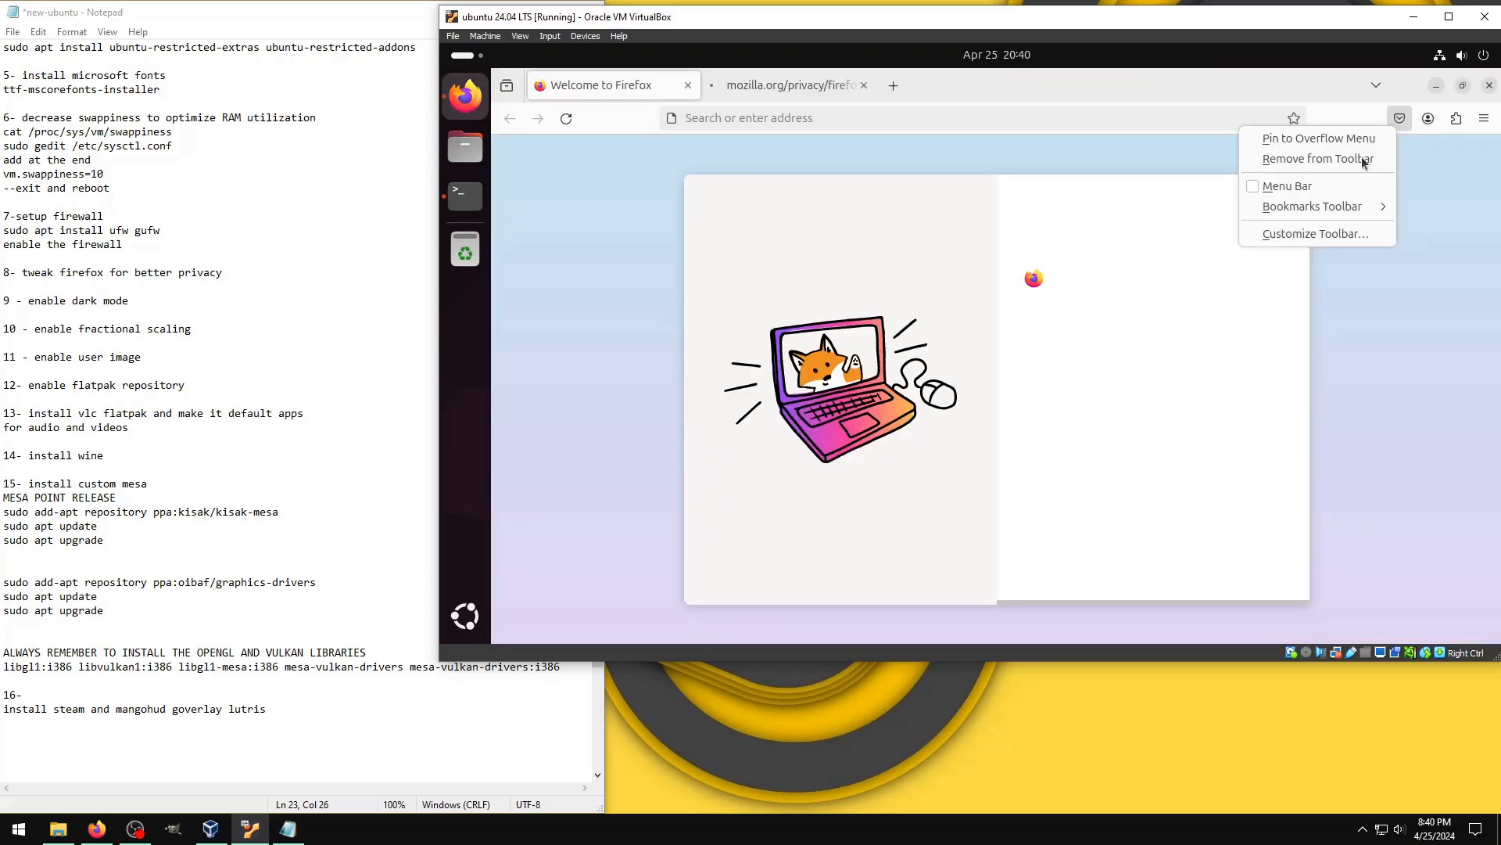
click(1363, 157)
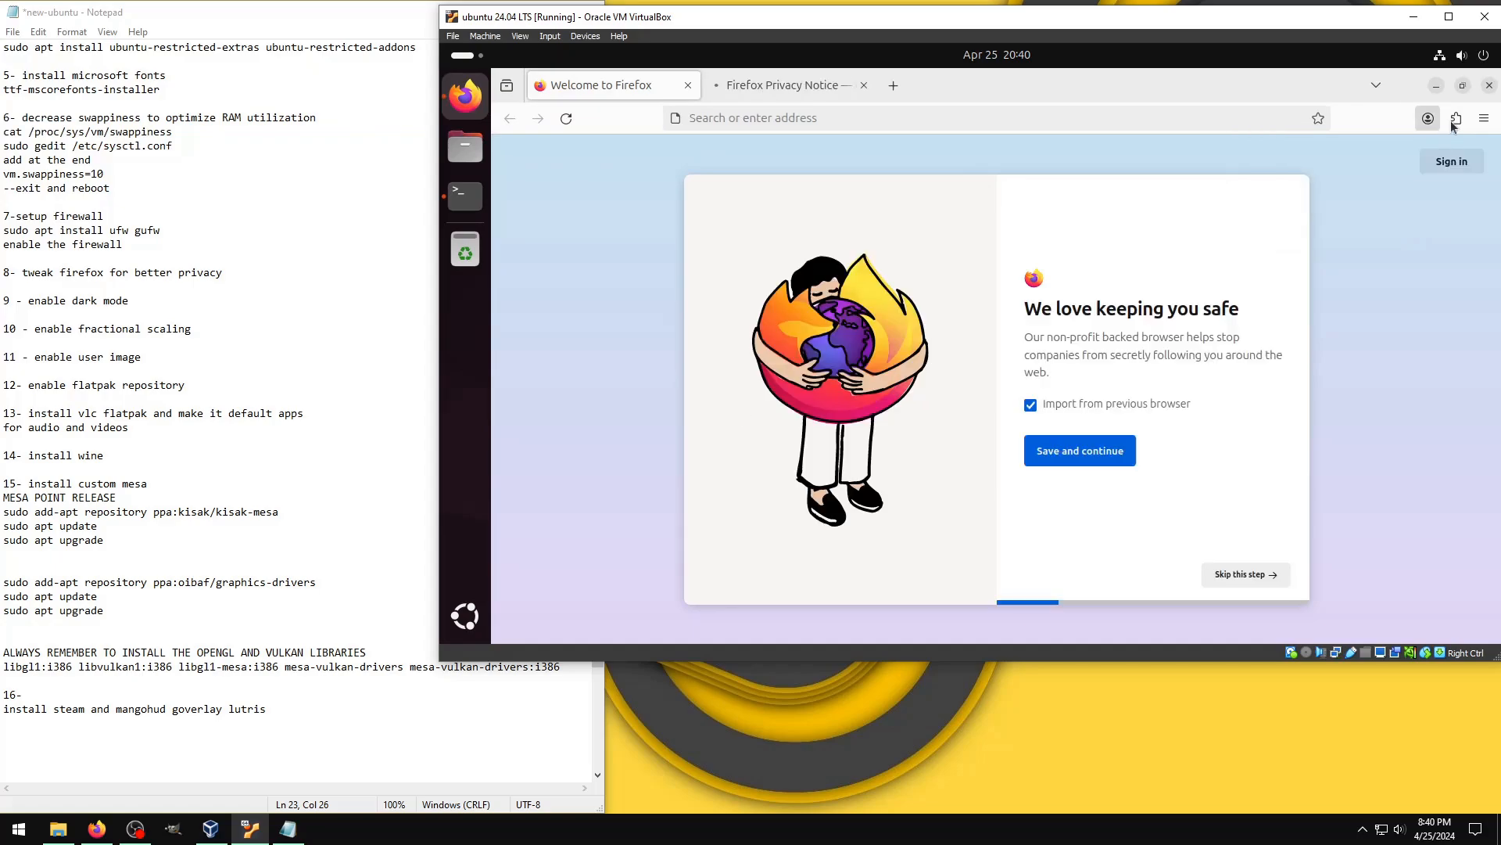
click(691, 84)
click(691, 84)
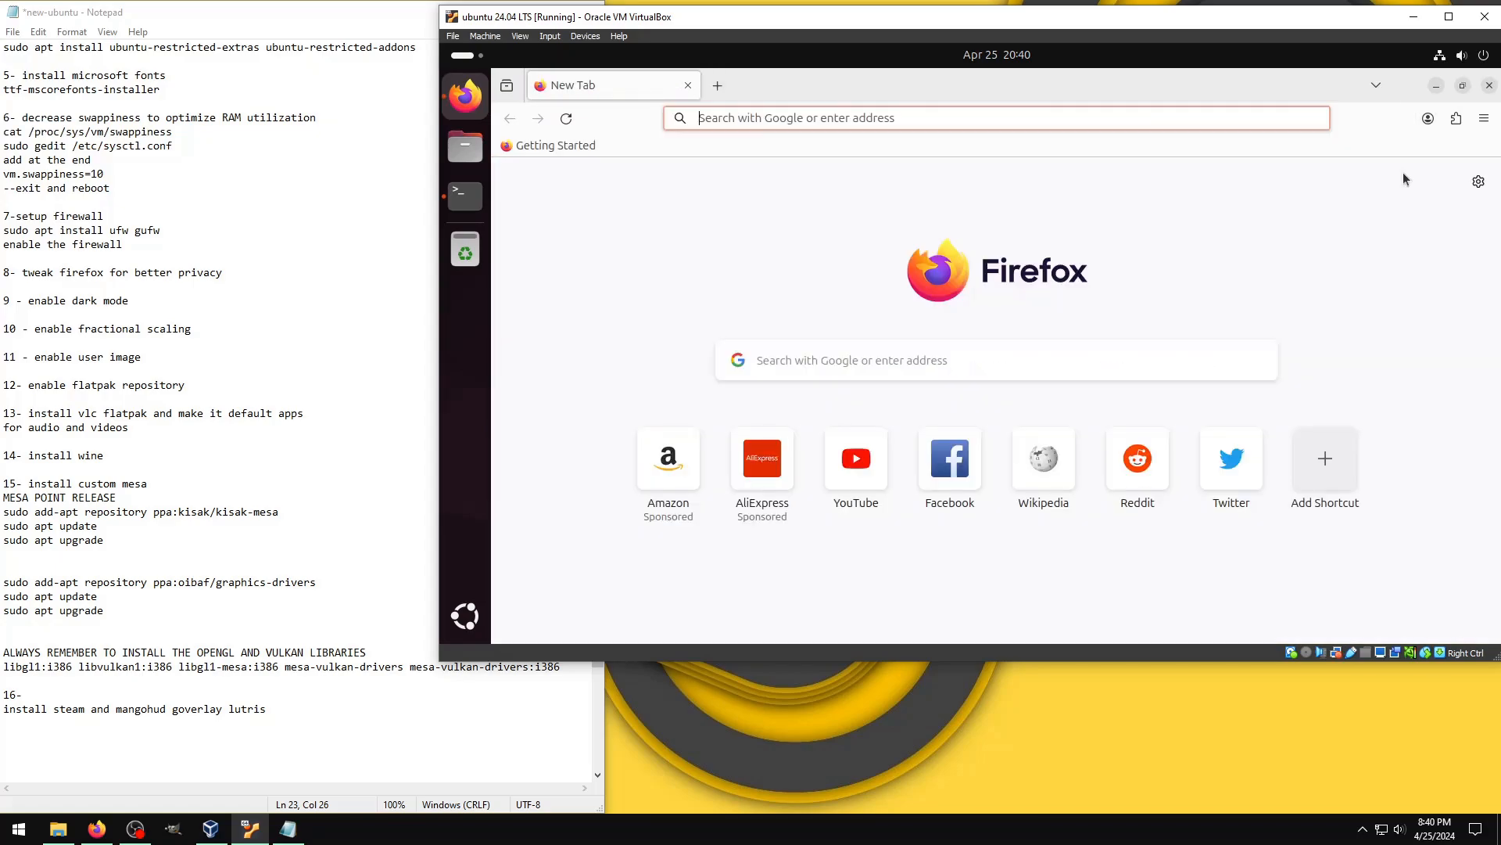
Step: Turn off sponsored shortcuts on the new tab page and set the website appearance to Dark in the general settings
click(1478, 180)
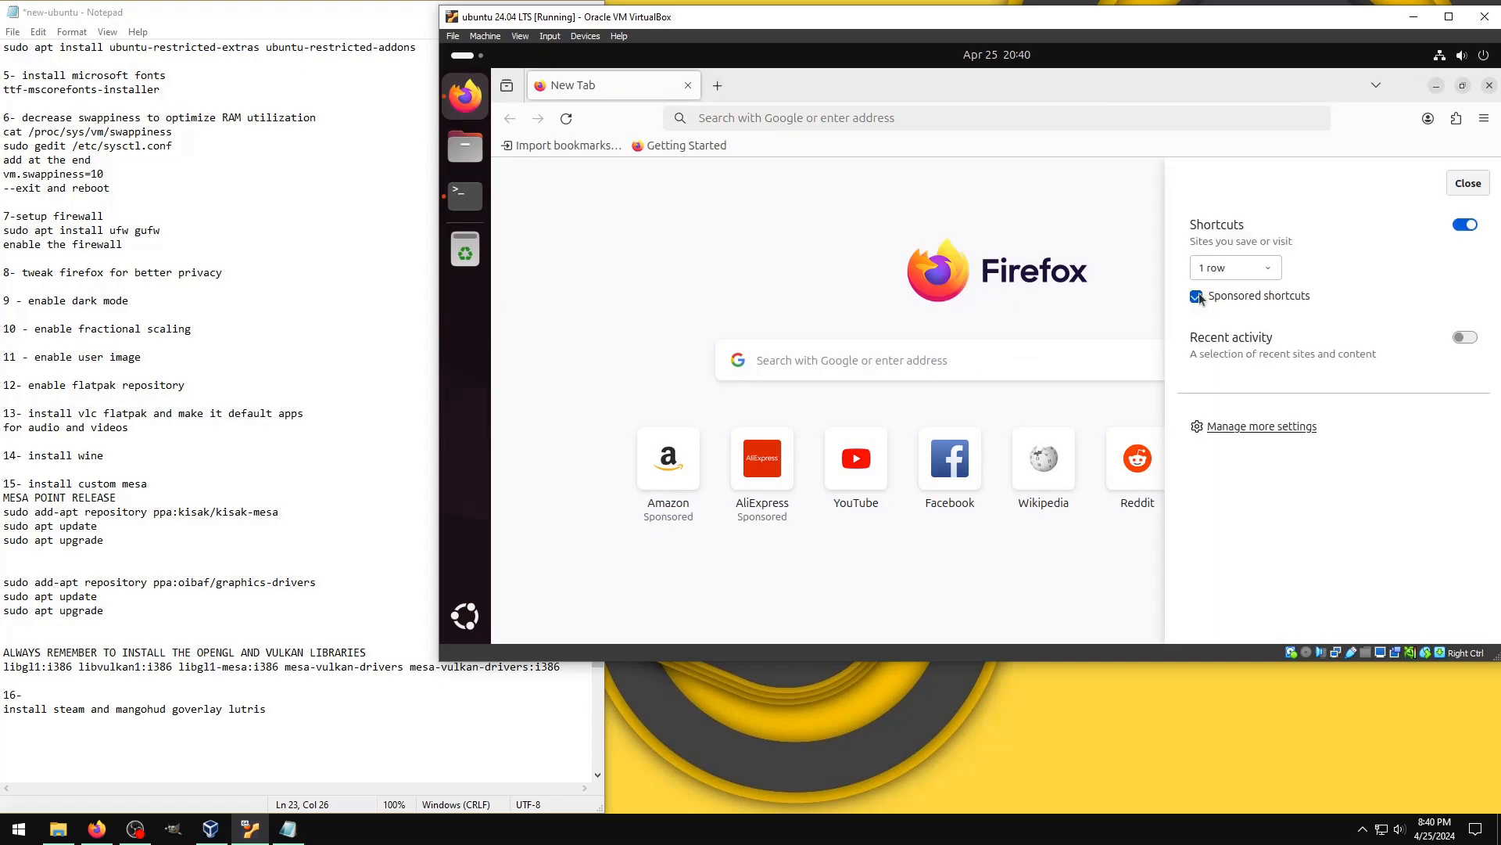
click(1197, 295)
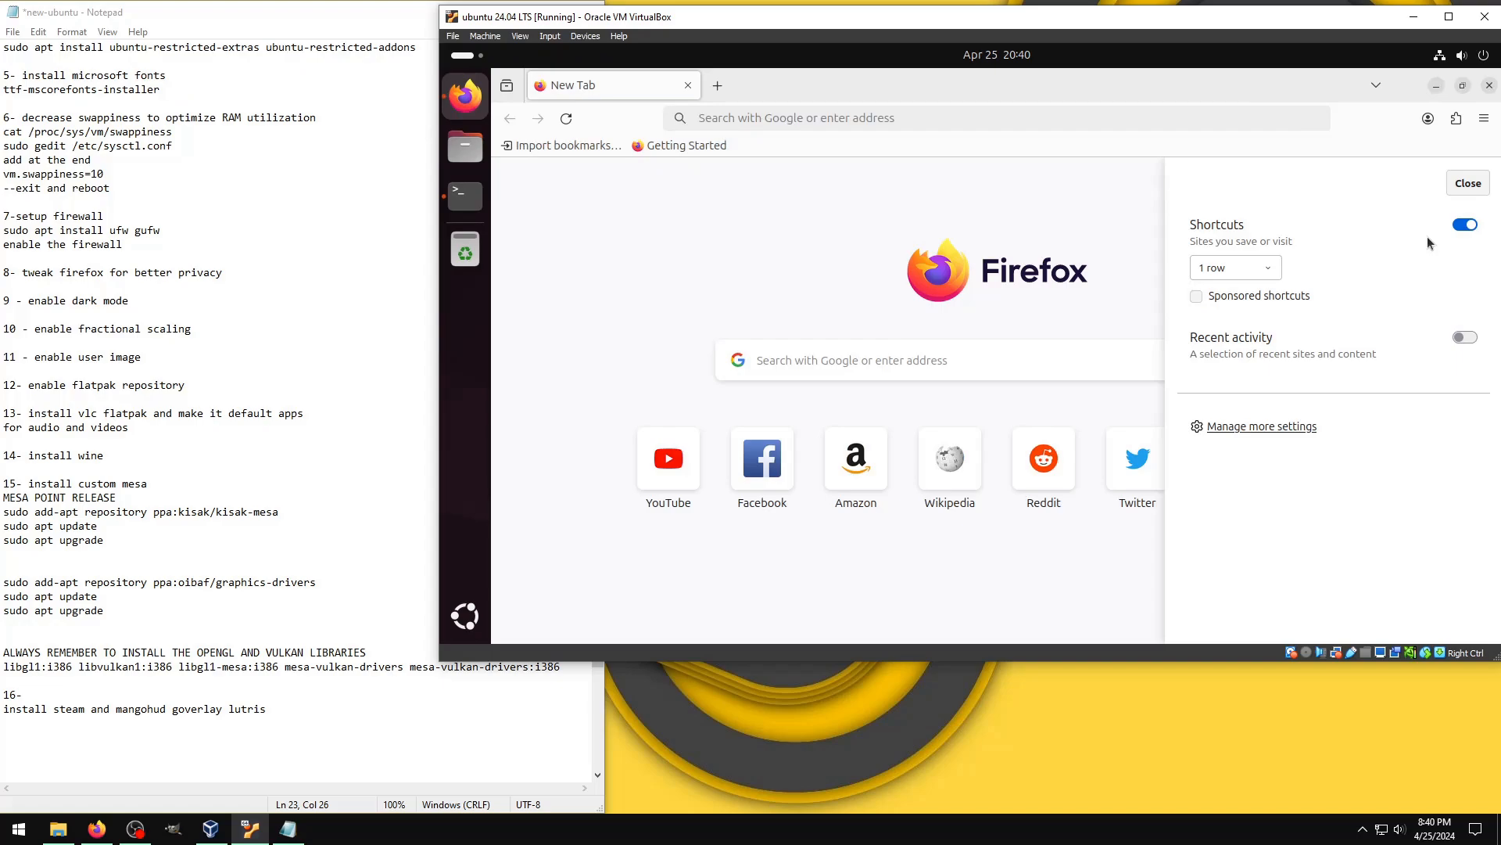
click(1261, 426)
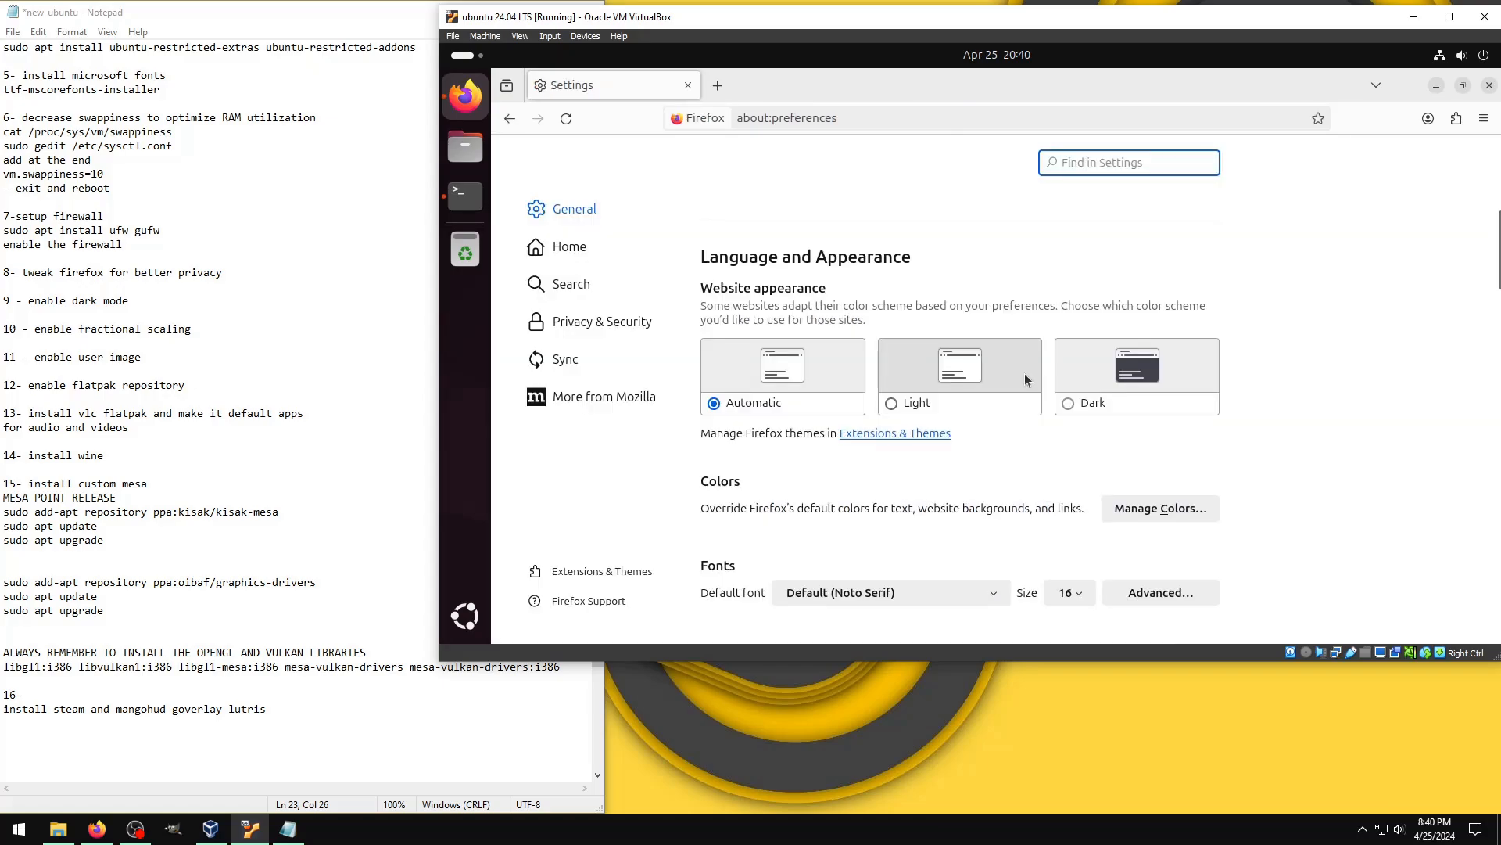
click(1069, 403)
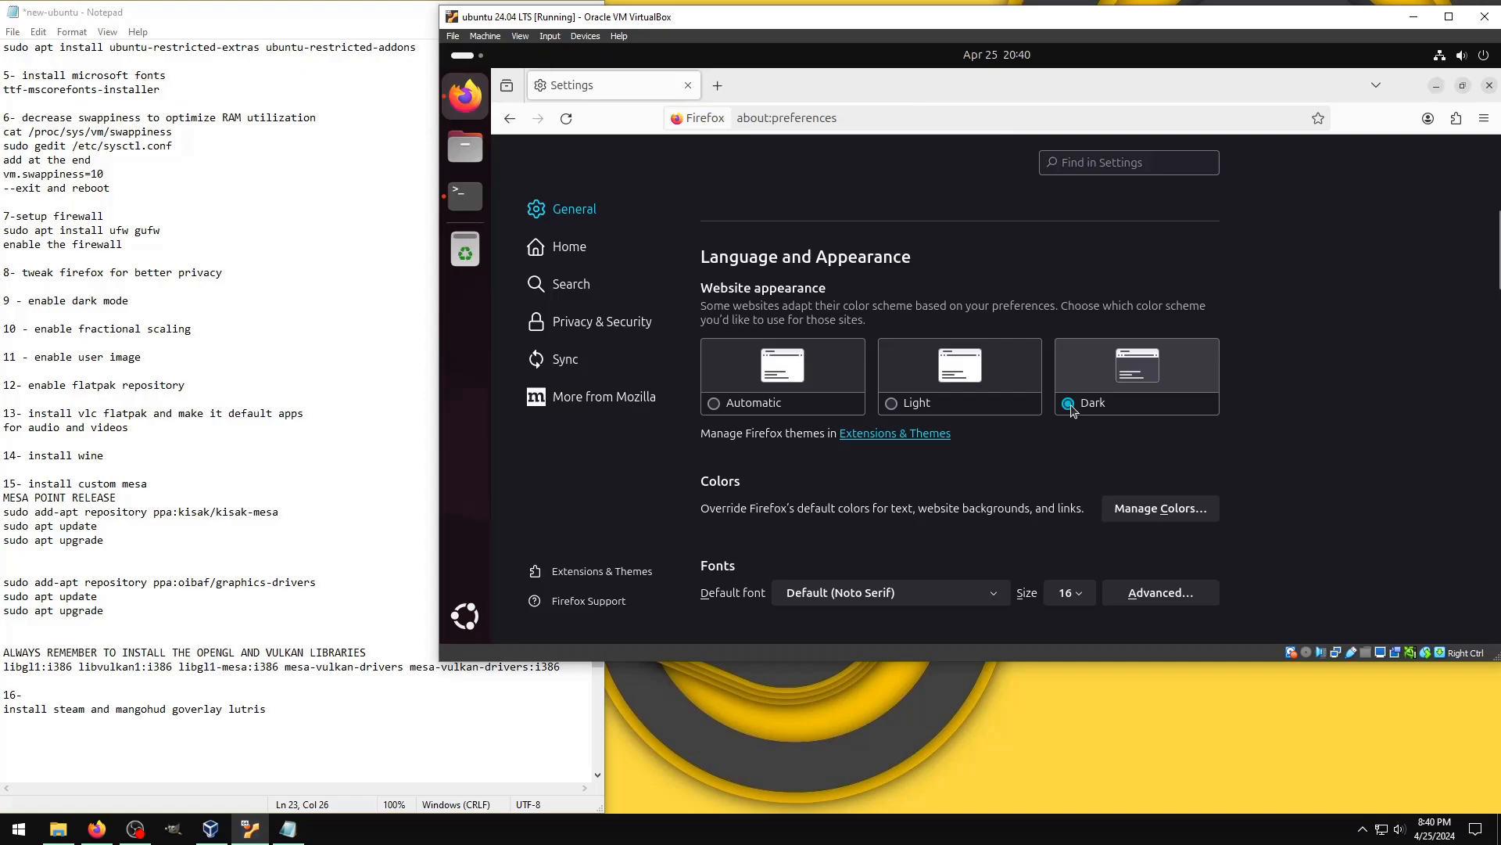
Step: Turn off search suggestions in the Firefox search settings
scroll(1072, 409, down, 15)
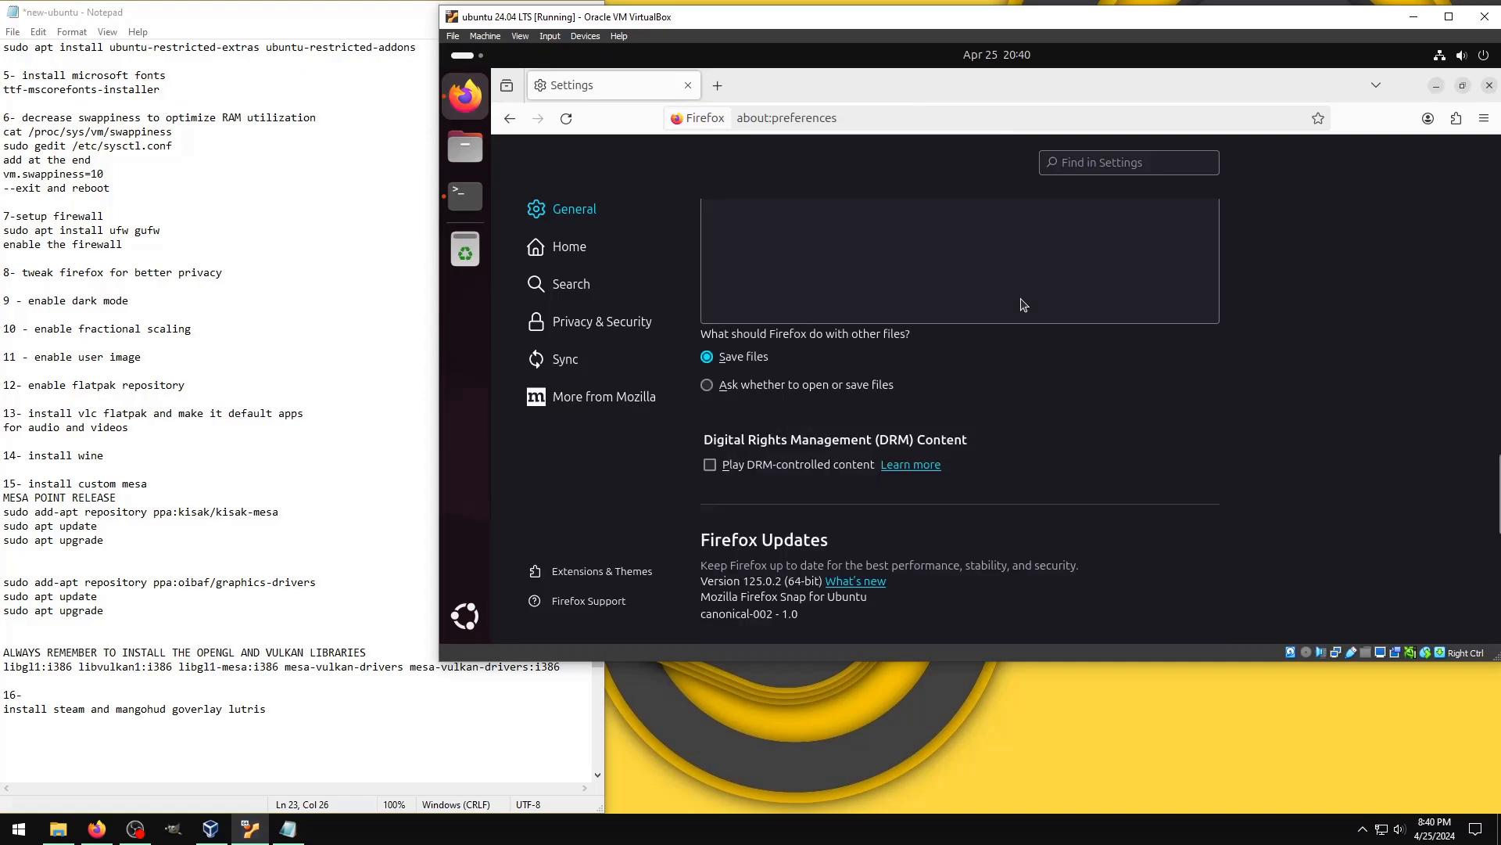
scroll(810, 352, down, 5)
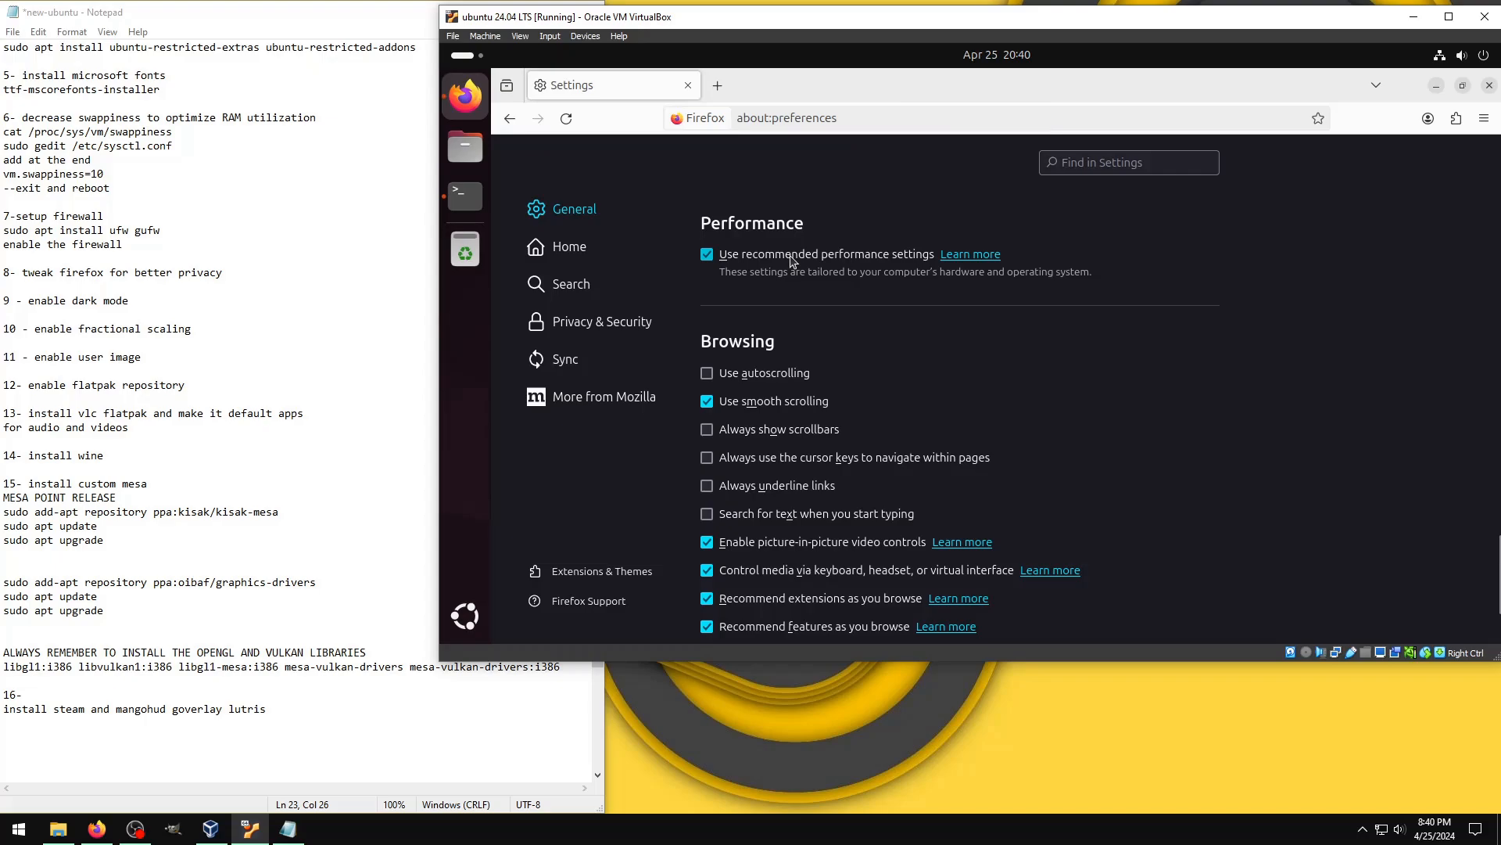
scroll(623, 288, down, 3)
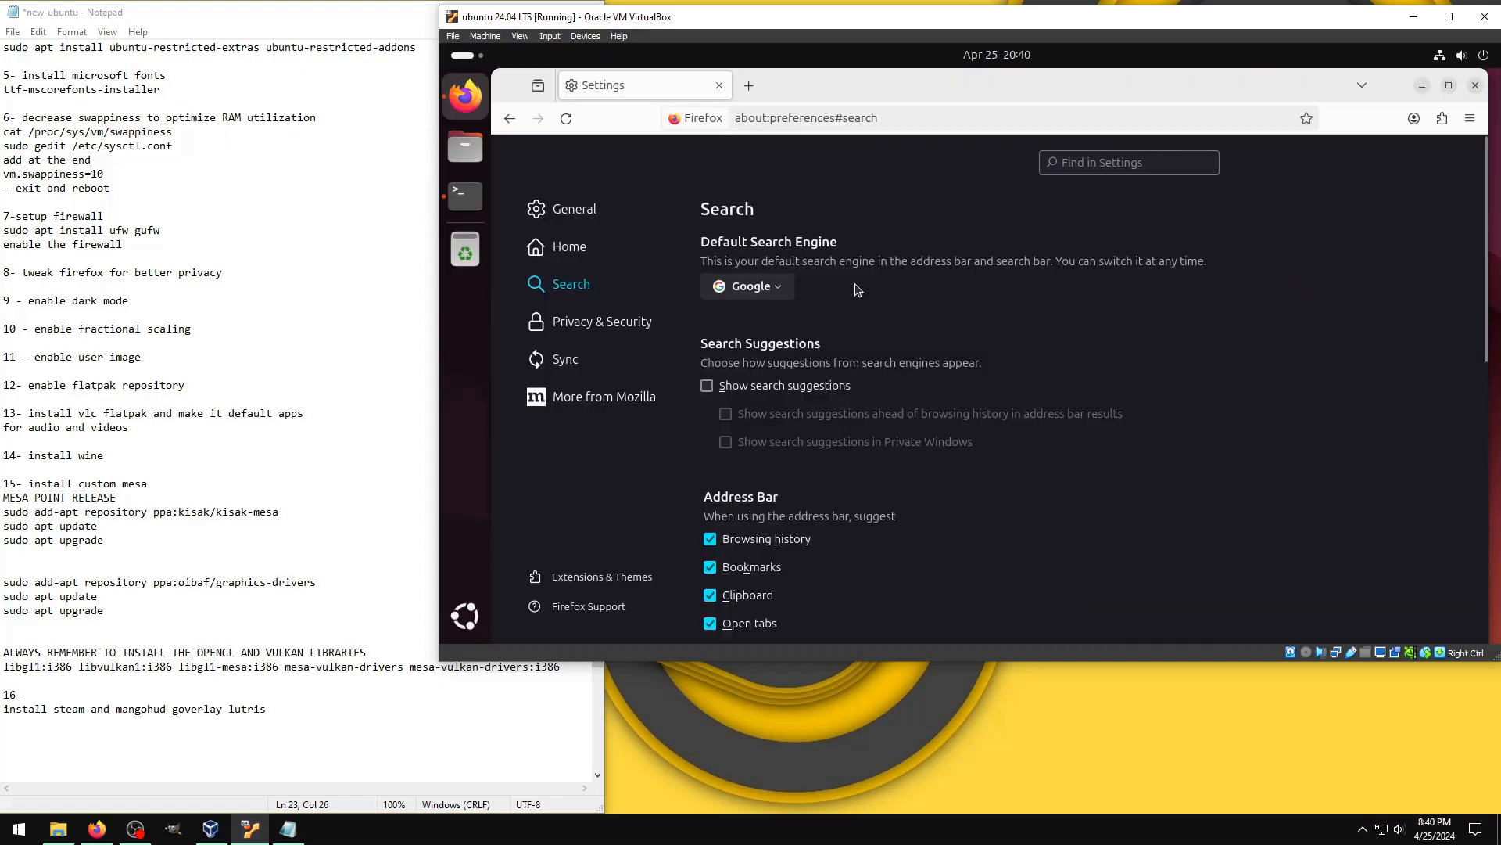
scroll(741, 379, down, 3)
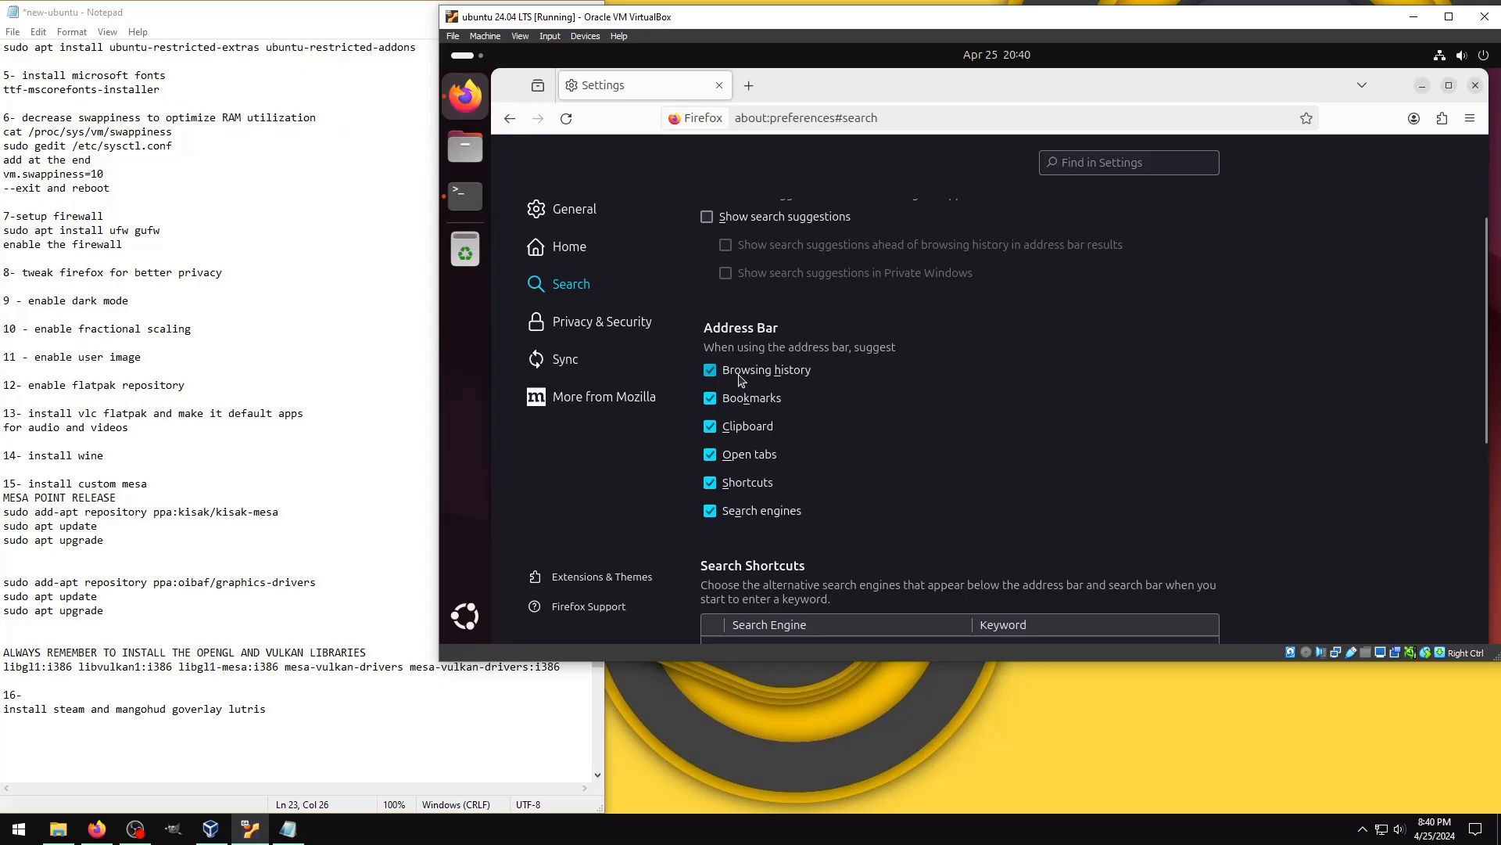
Step: Move DuckDuckGo to the top of the search shortcuts list and remove Bing from it
scroll(741, 380, down, 5)
click(843, 405)
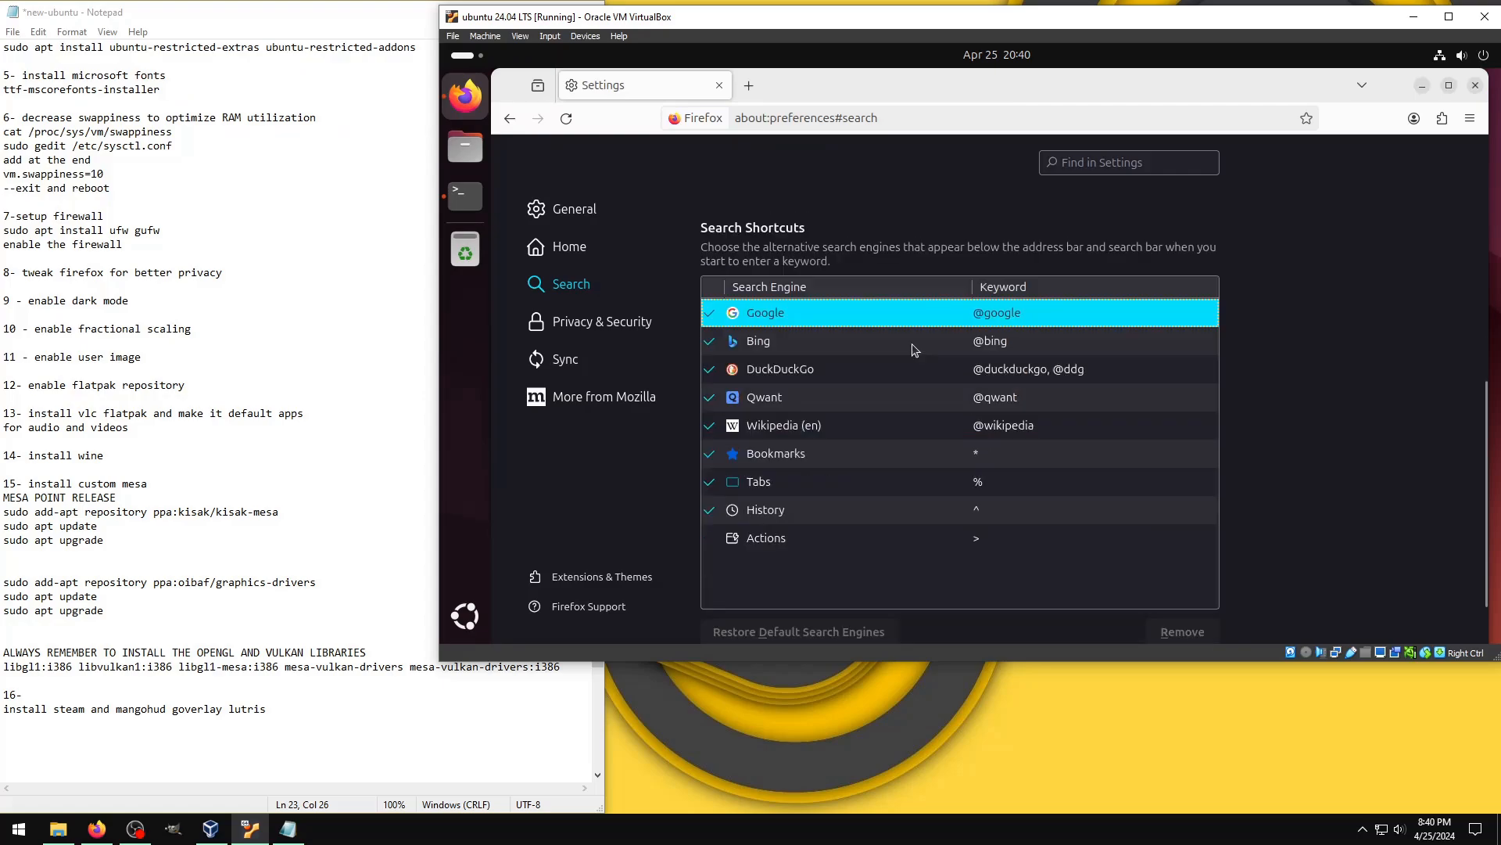
scroll(1173, 554, down, 1)
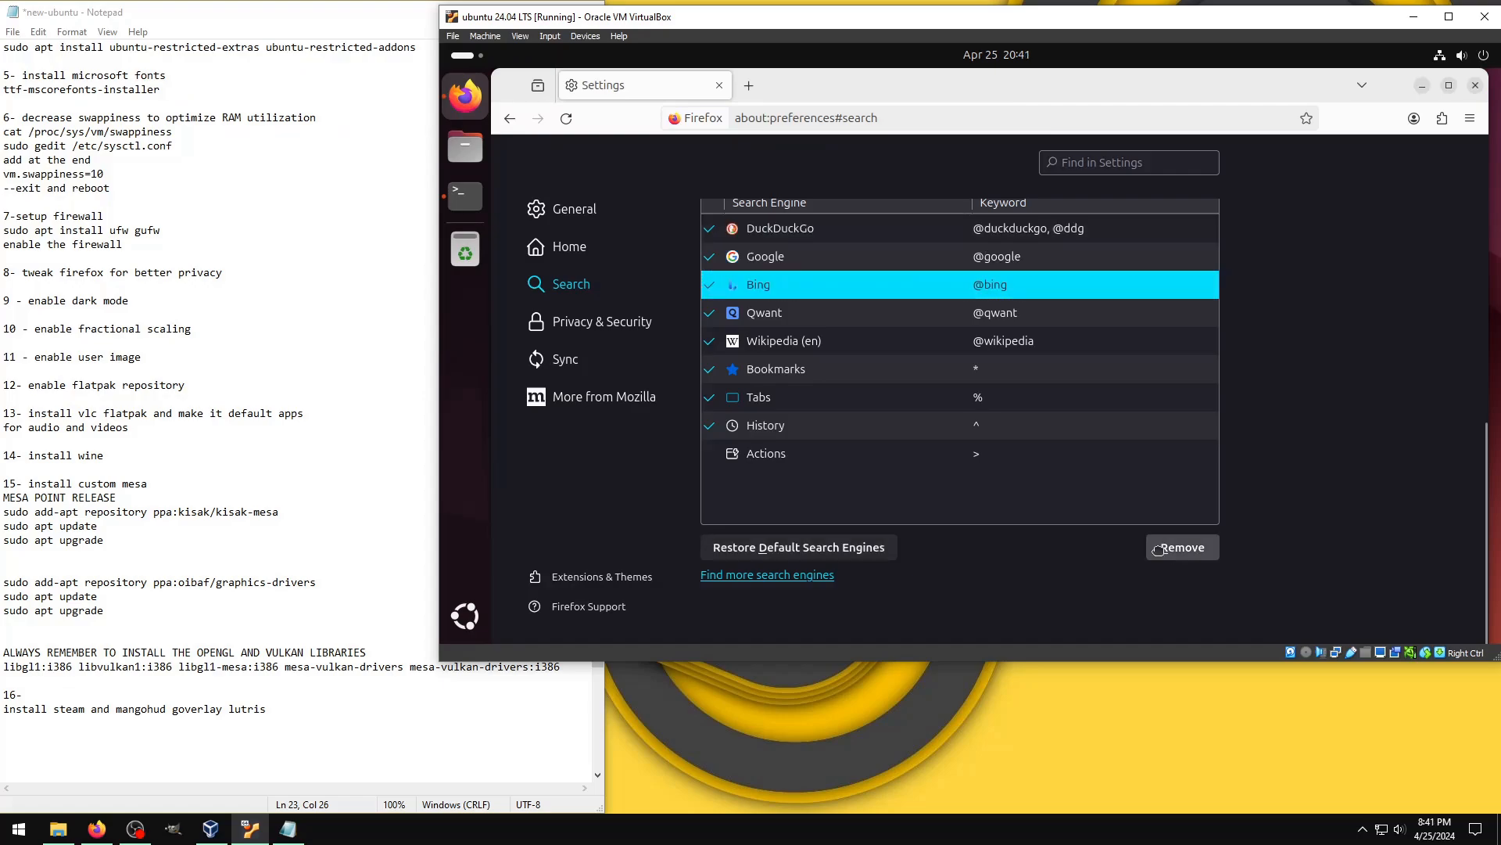
click(1159, 550)
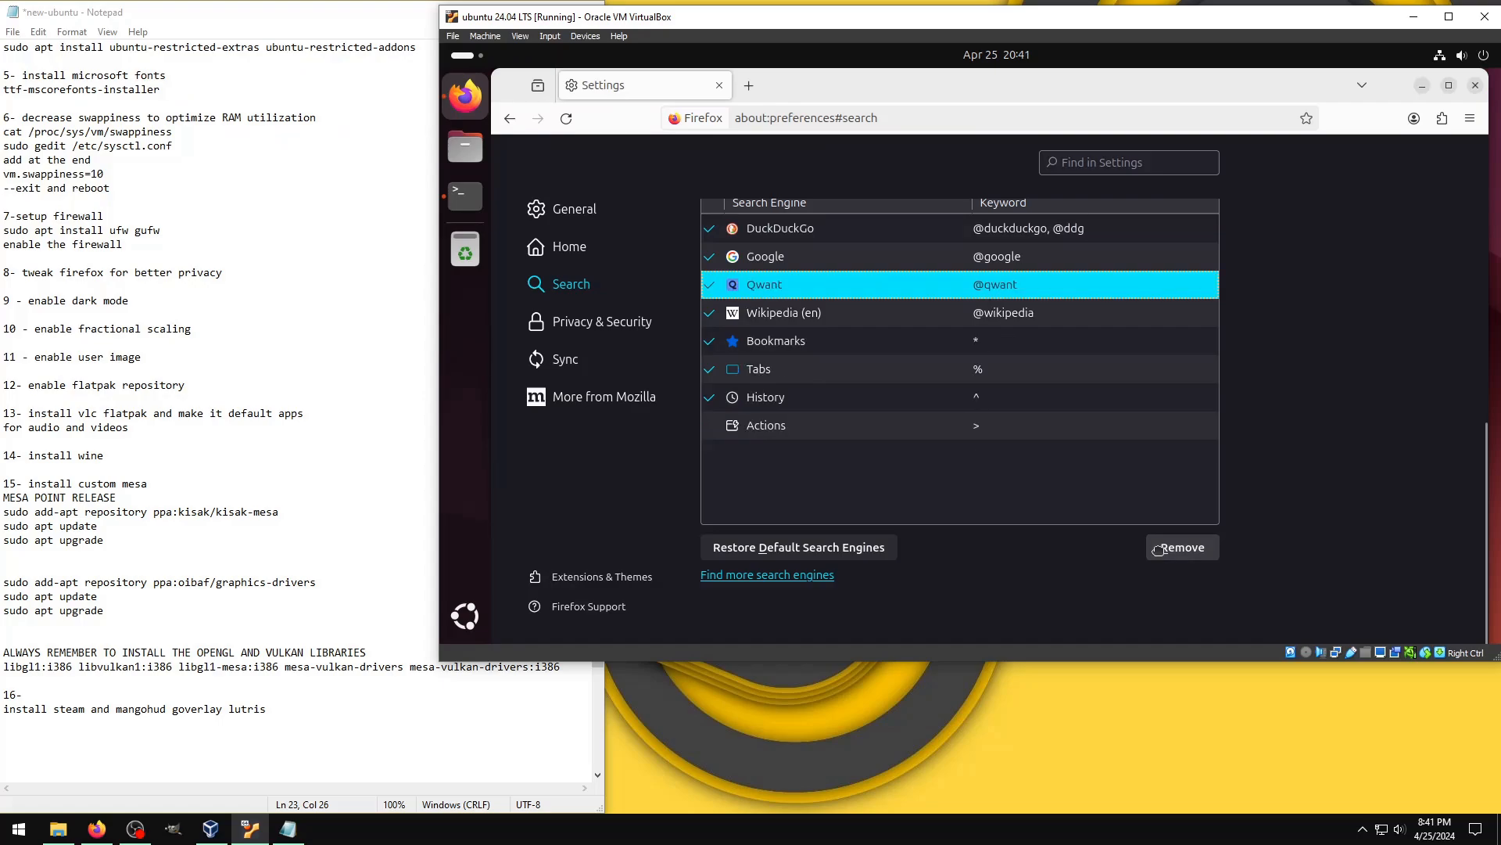
Step: Set Enhanced Tracking Protection to Custom in the privacy settings and open the choices for which cookies to block
click(644, 327)
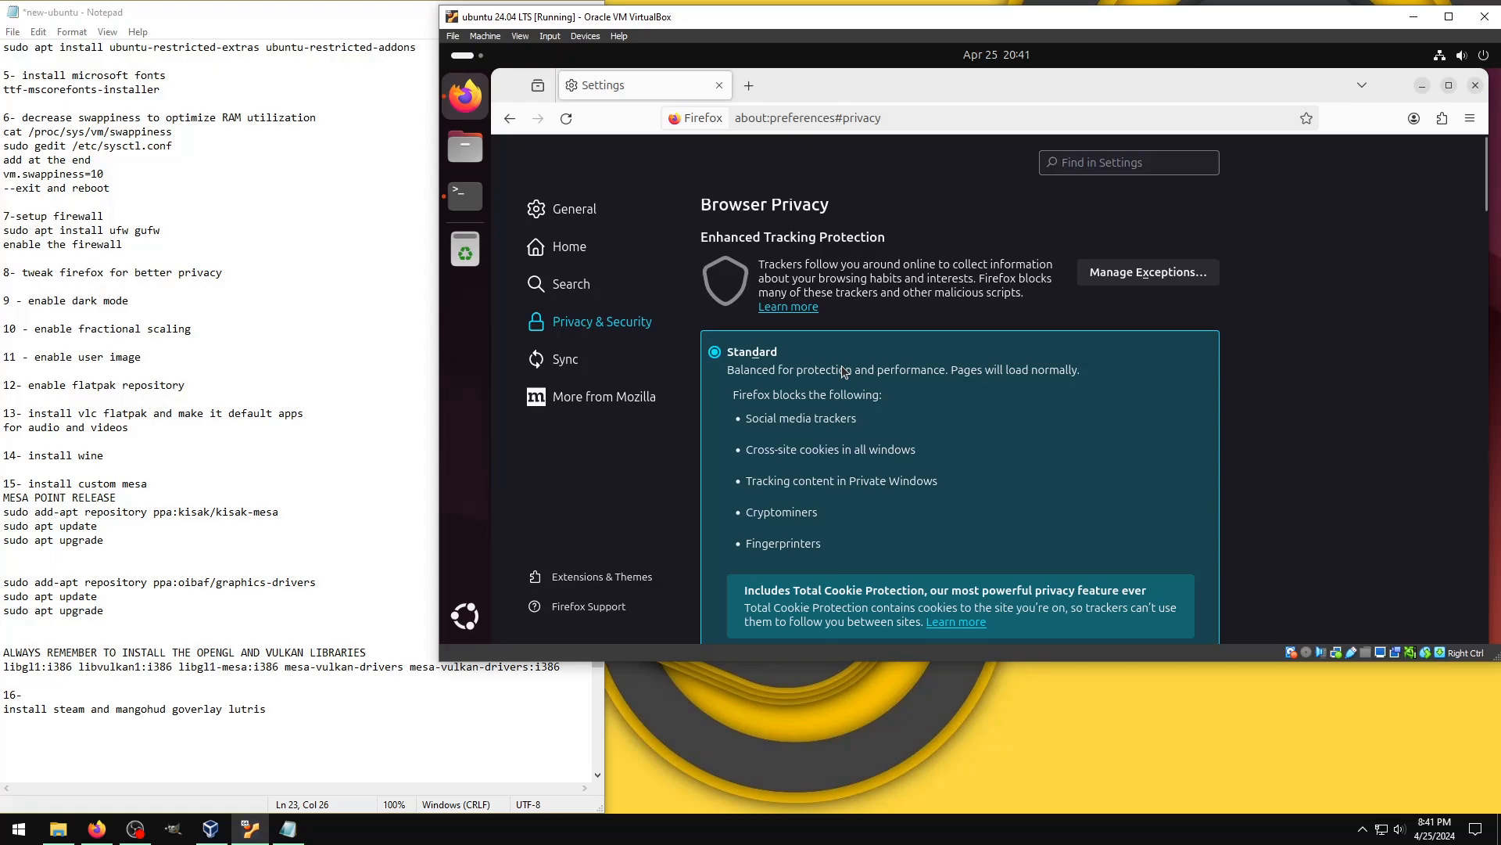
click(1109, 517)
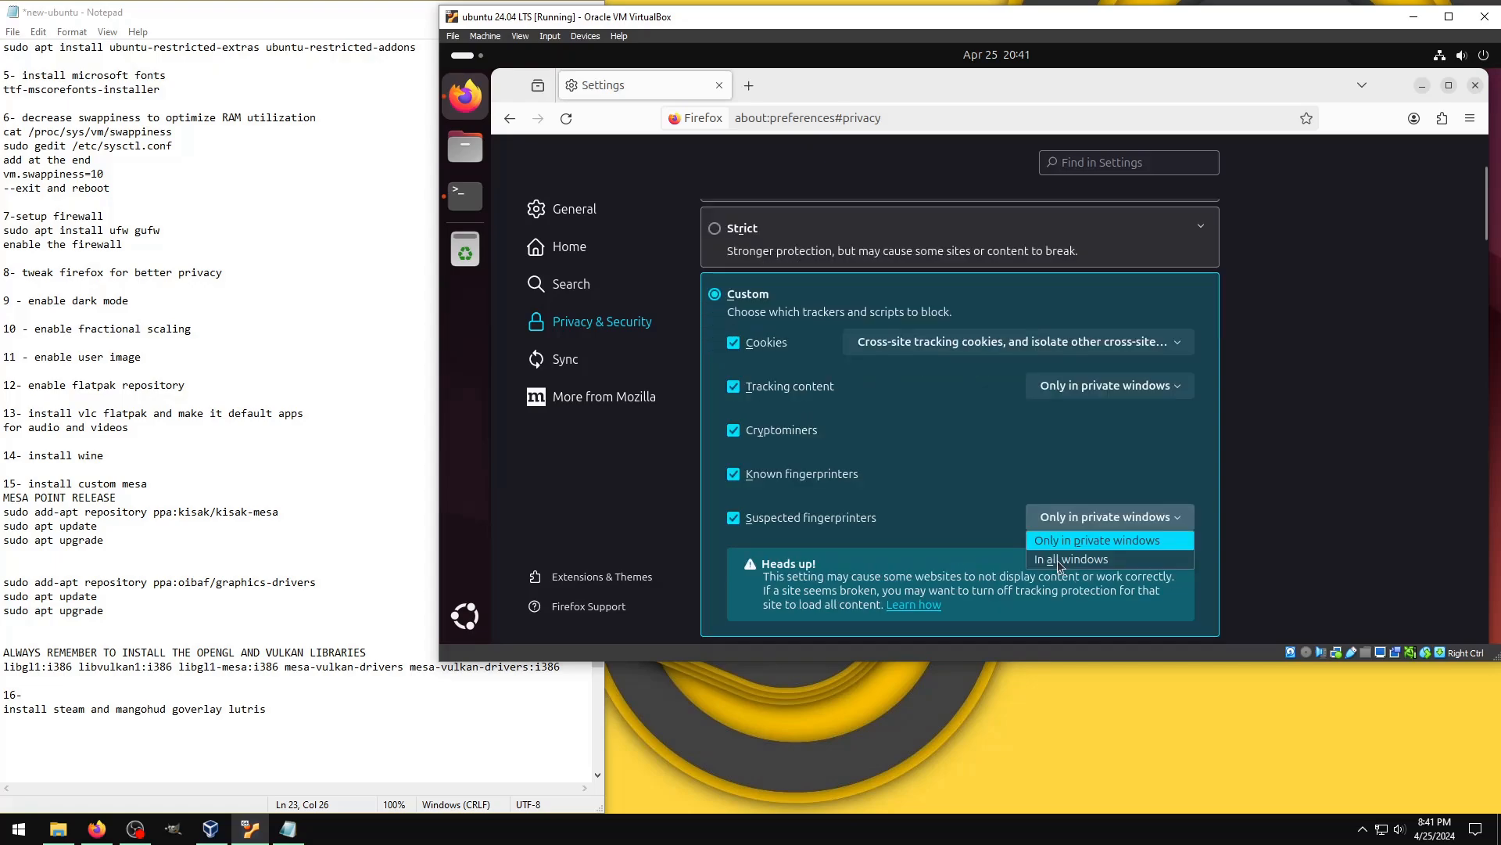
click(1061, 560)
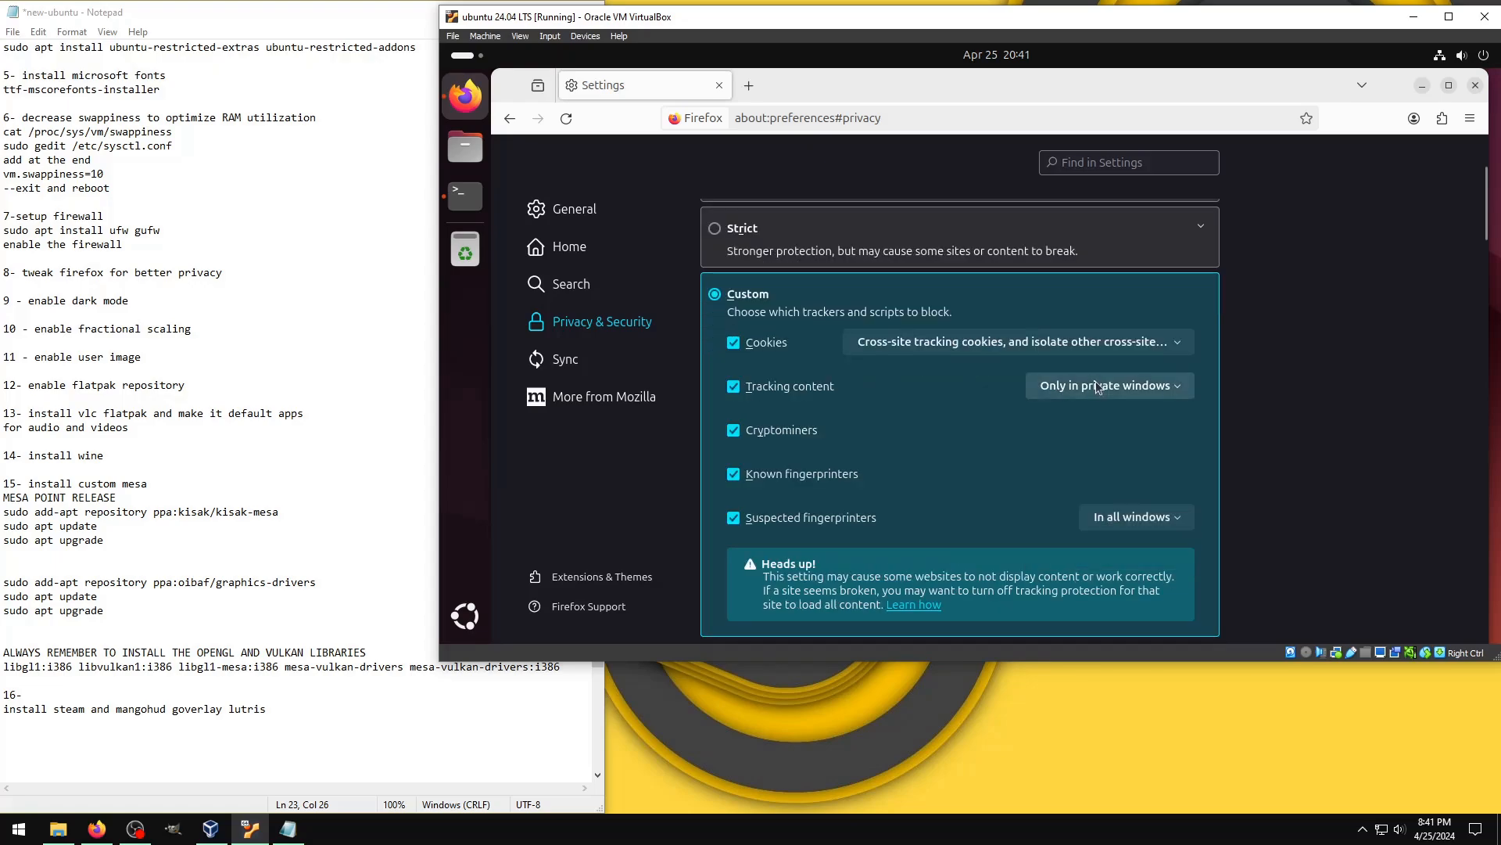
click(1048, 342)
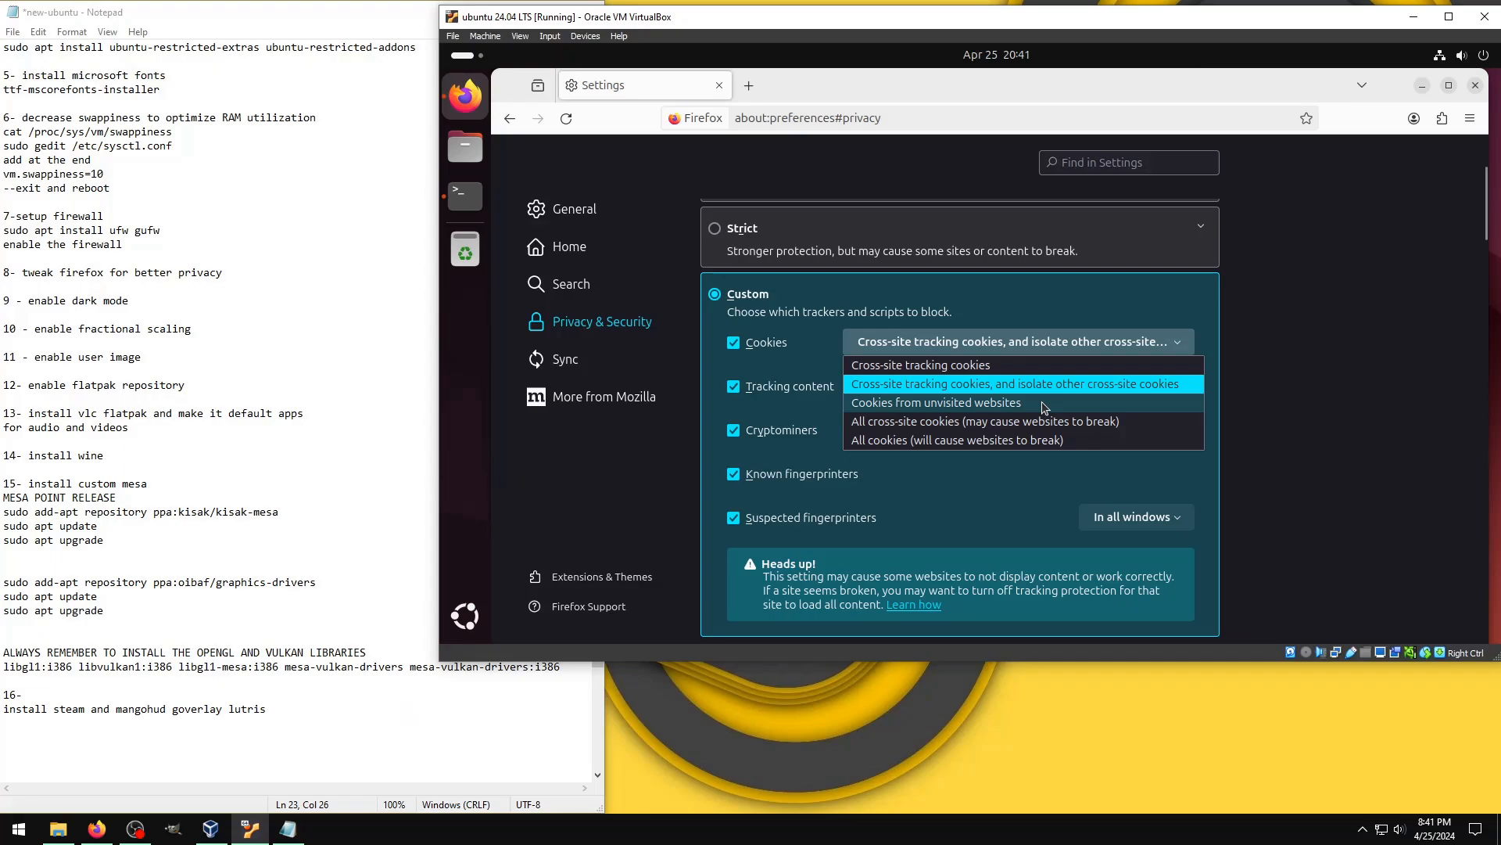
Step: Have cookies and site data deleted when Firefox closes, and turn off saving passwords and payment methods
scroll(760, 463, down, 10)
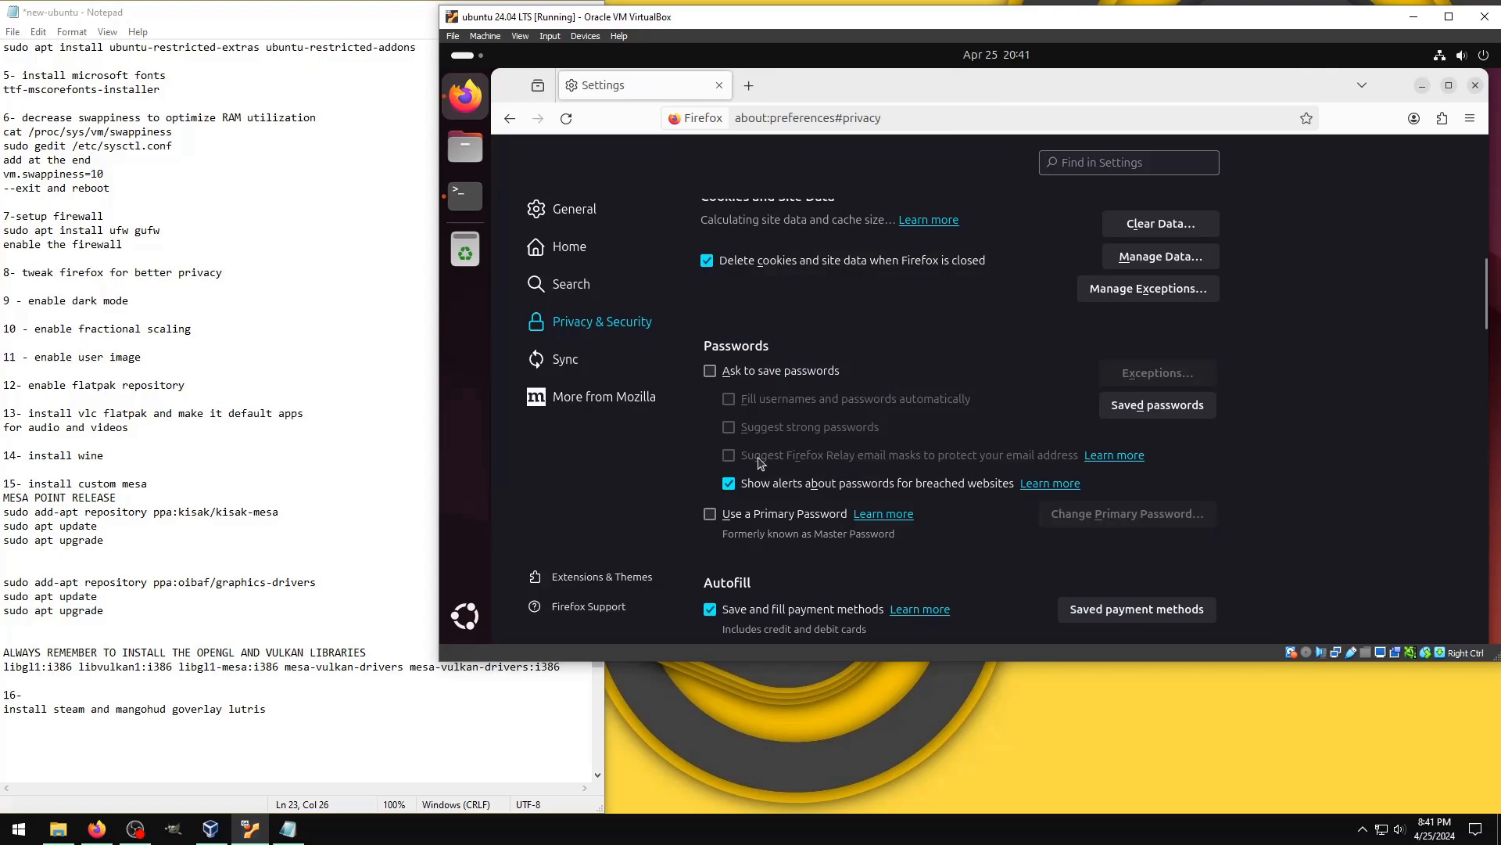
scroll(758, 462, down, 3)
click(781, 439)
scroll(781, 438, down, 2)
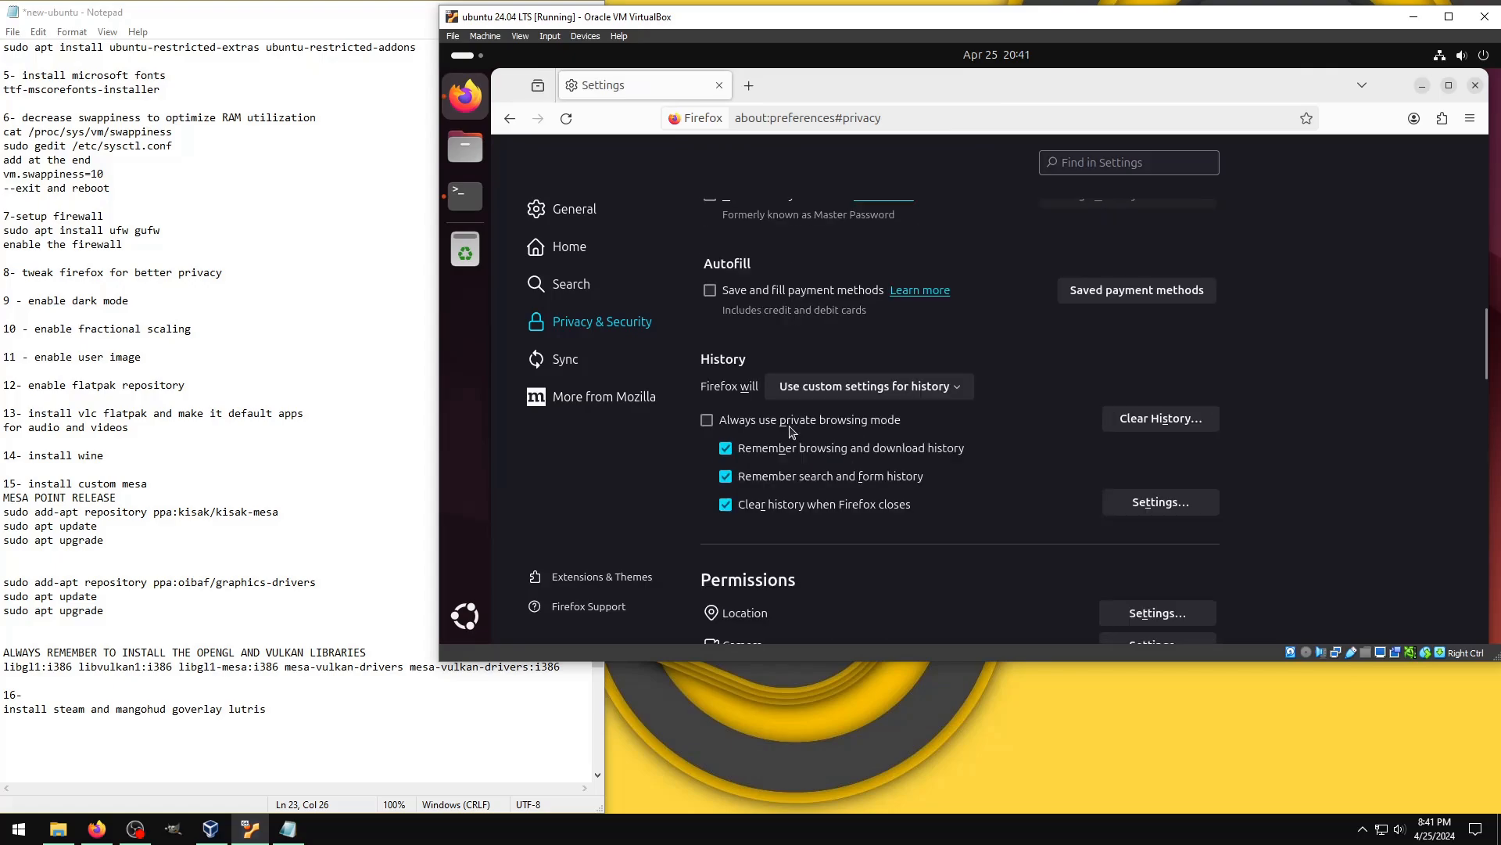
Step: Set the secure DNS level to Max Protection in the privacy settings
scroll(789, 432, down, 15)
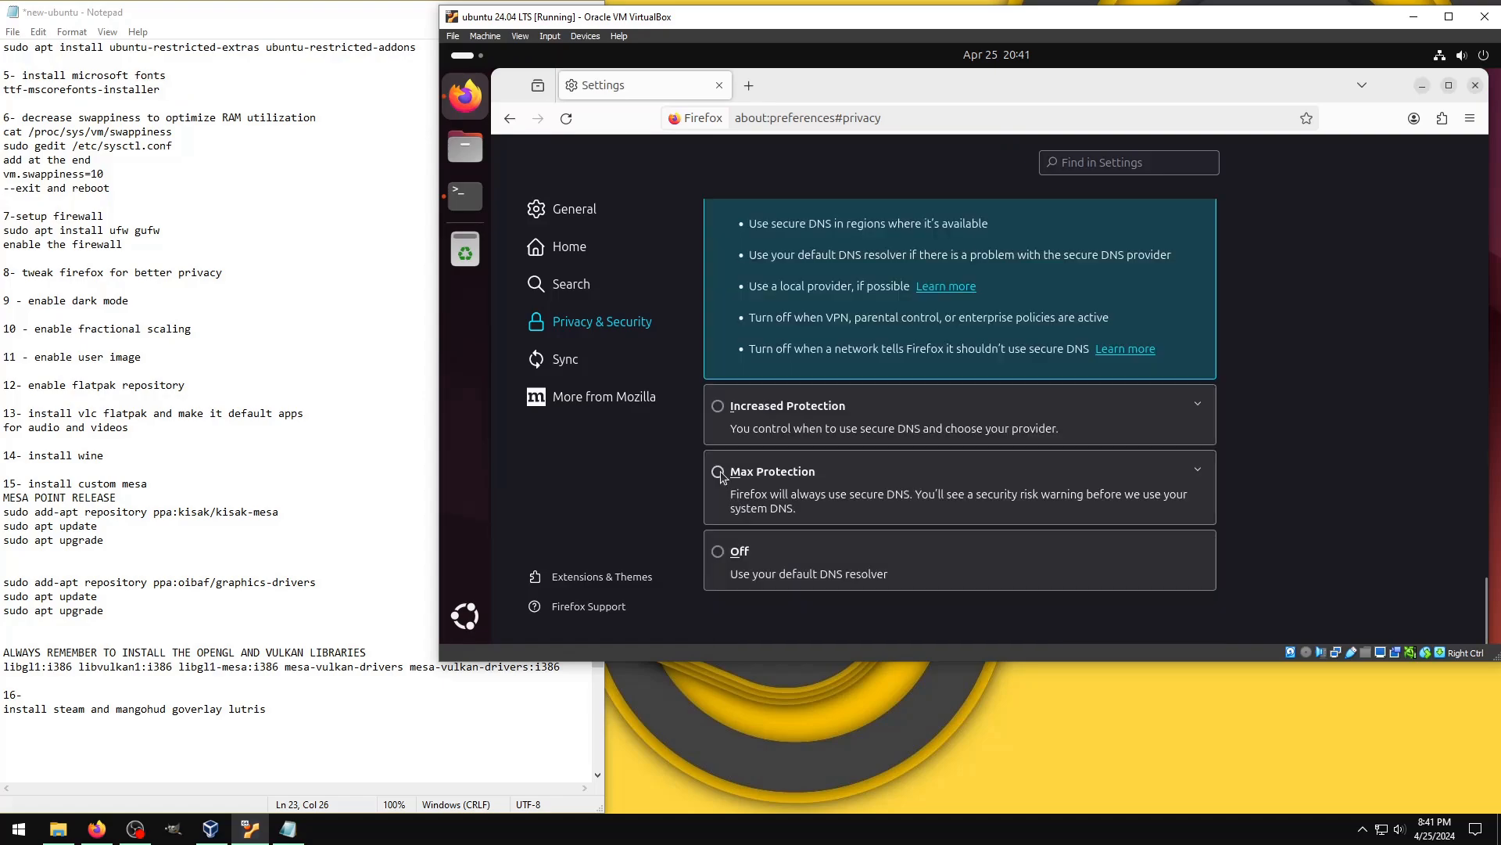
click(719, 473)
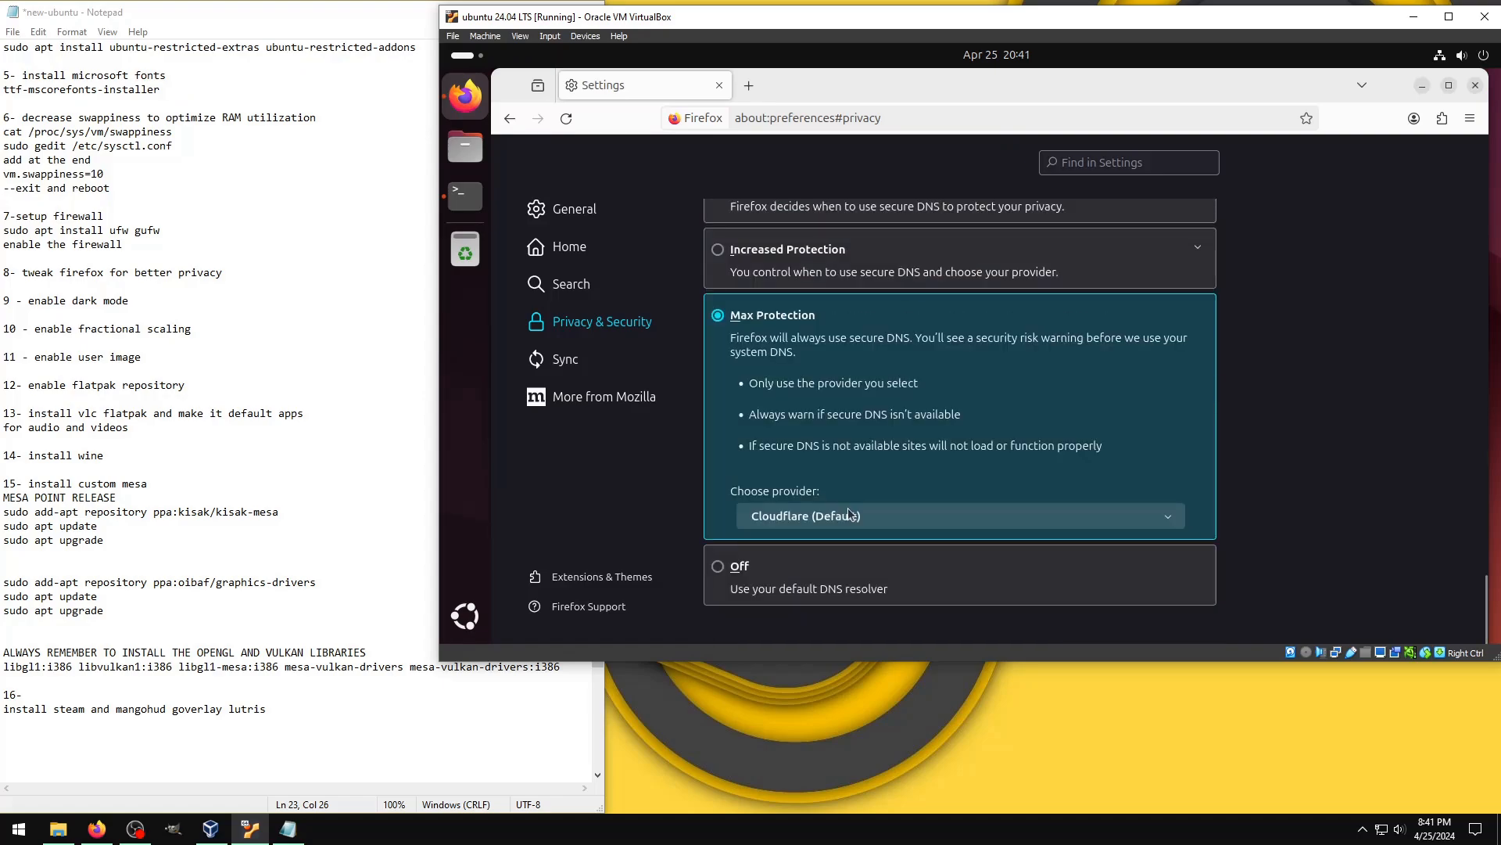
Step: Block new requests asking to allow notifications in the browser permissions and save the change
scroll(829, 492, up, 5)
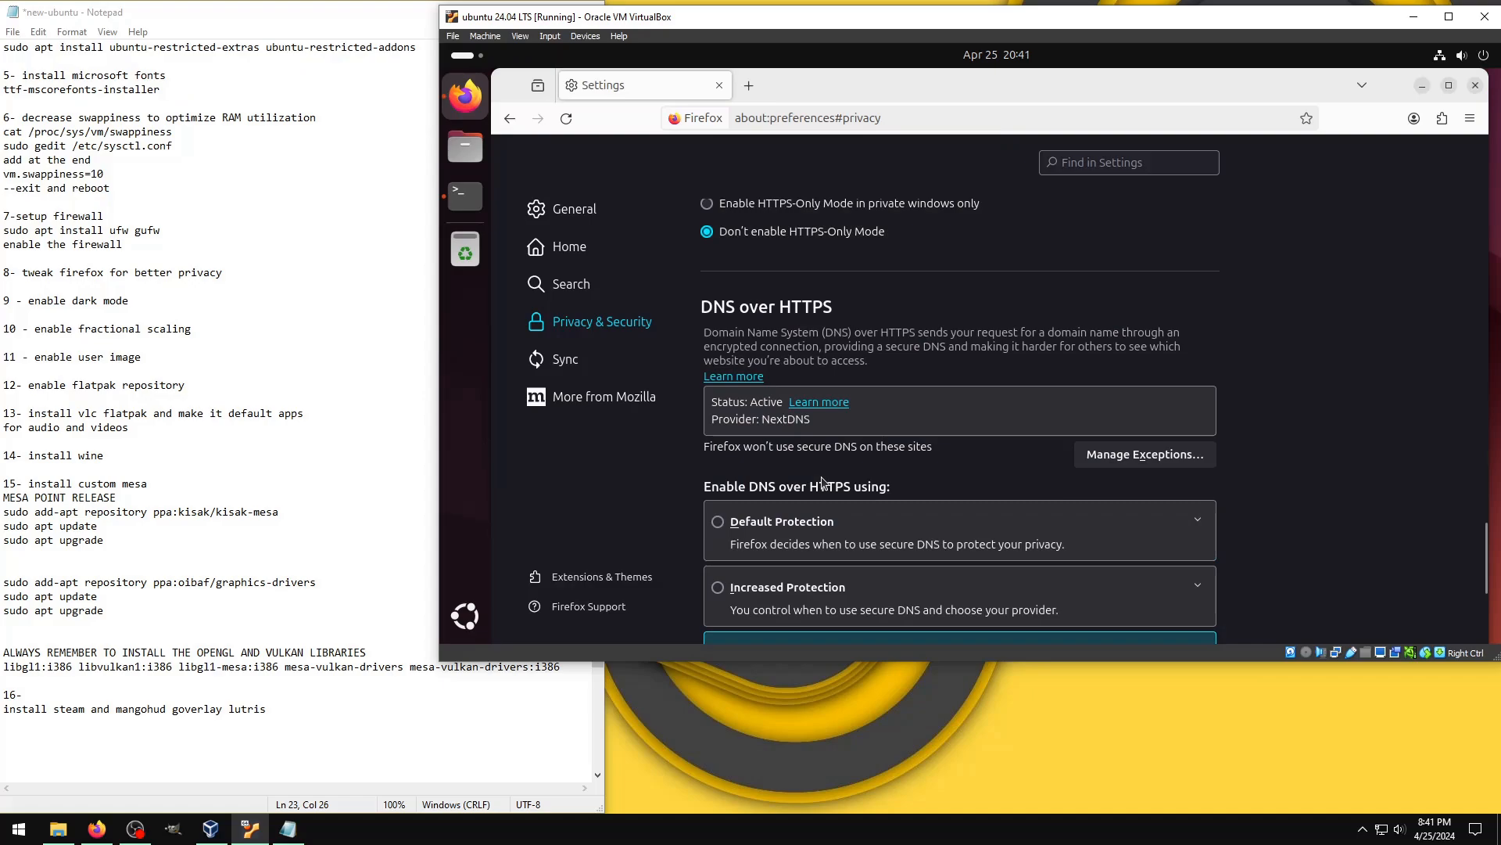
scroll(821, 481, up, 3)
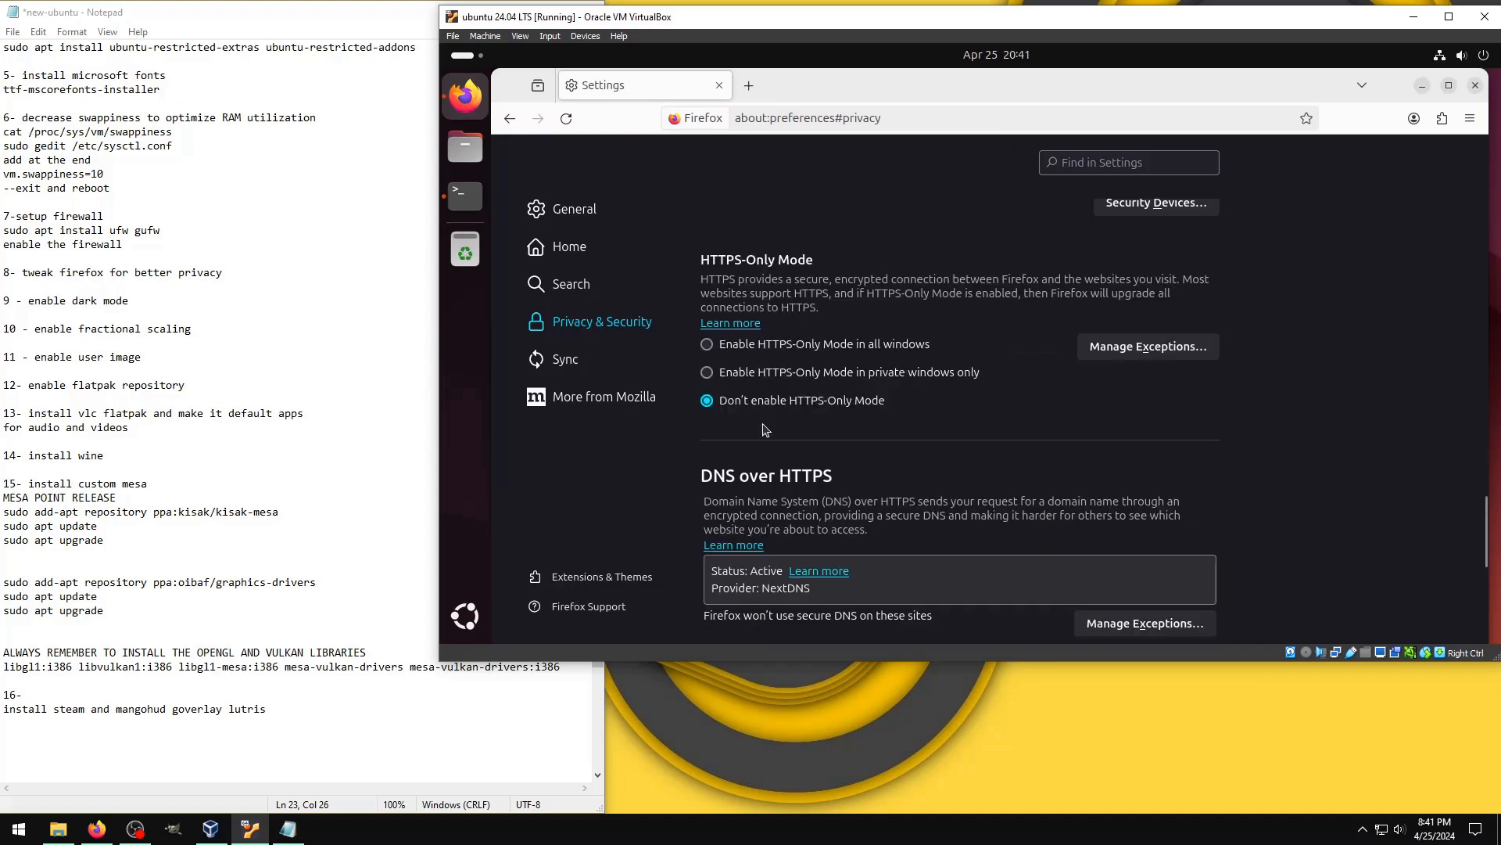
scroll(774, 391, up, 7)
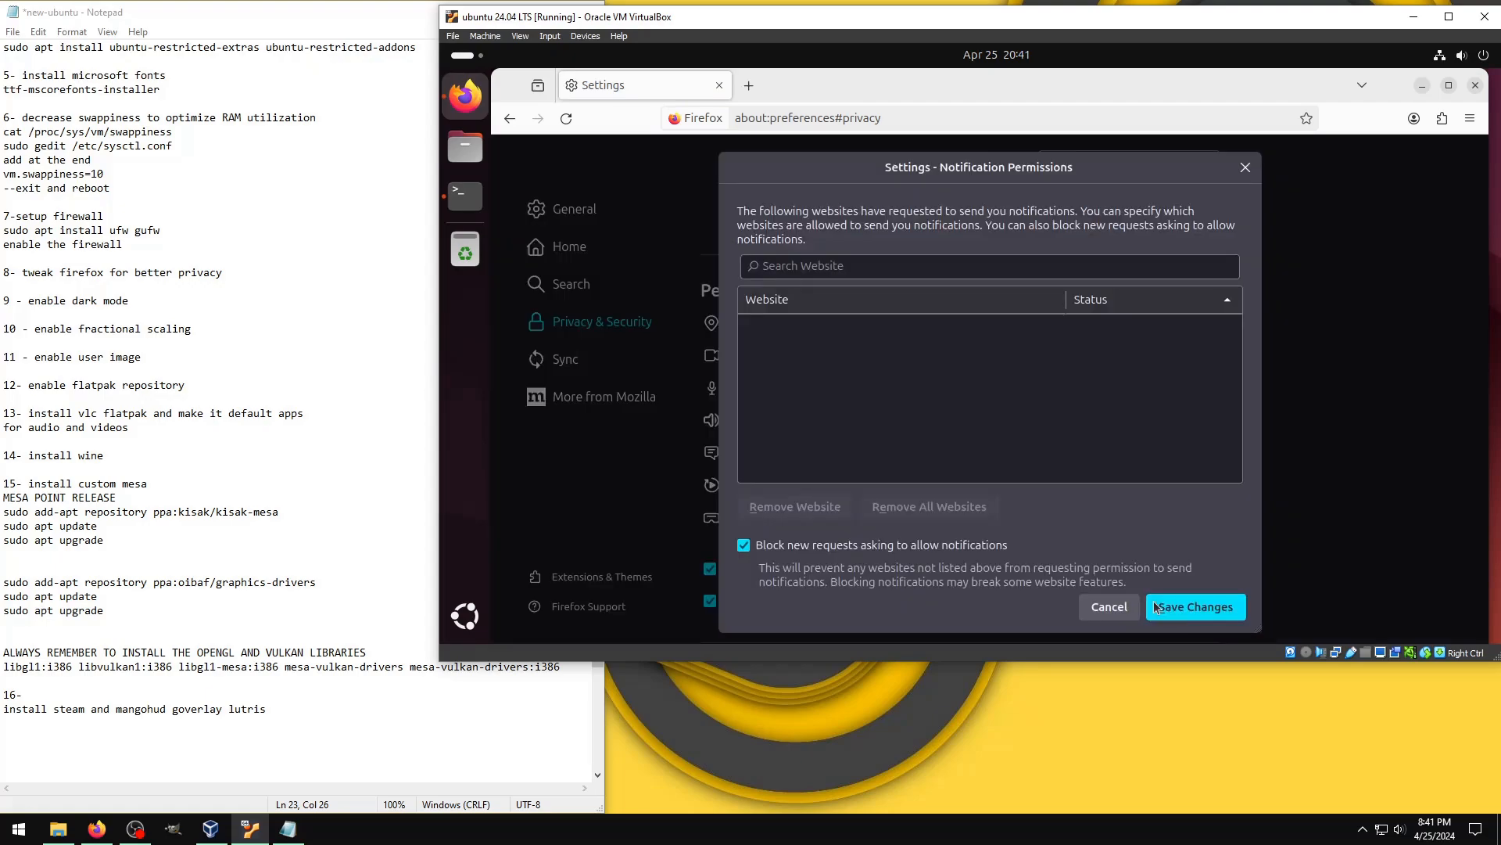
click(1157, 608)
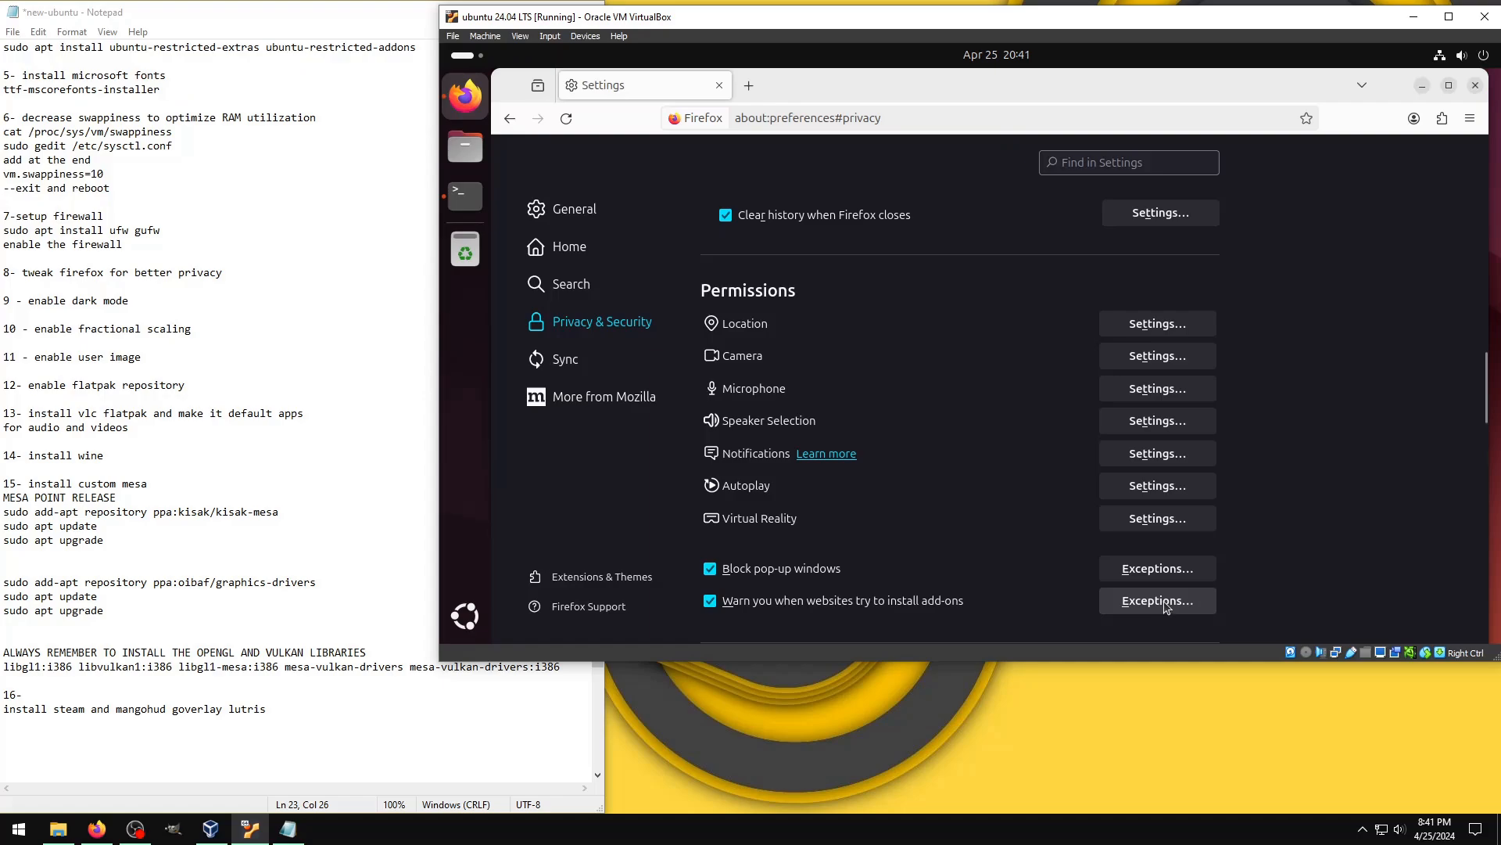
Step: Block new requests asking to access the camera and save the change
click(1158, 356)
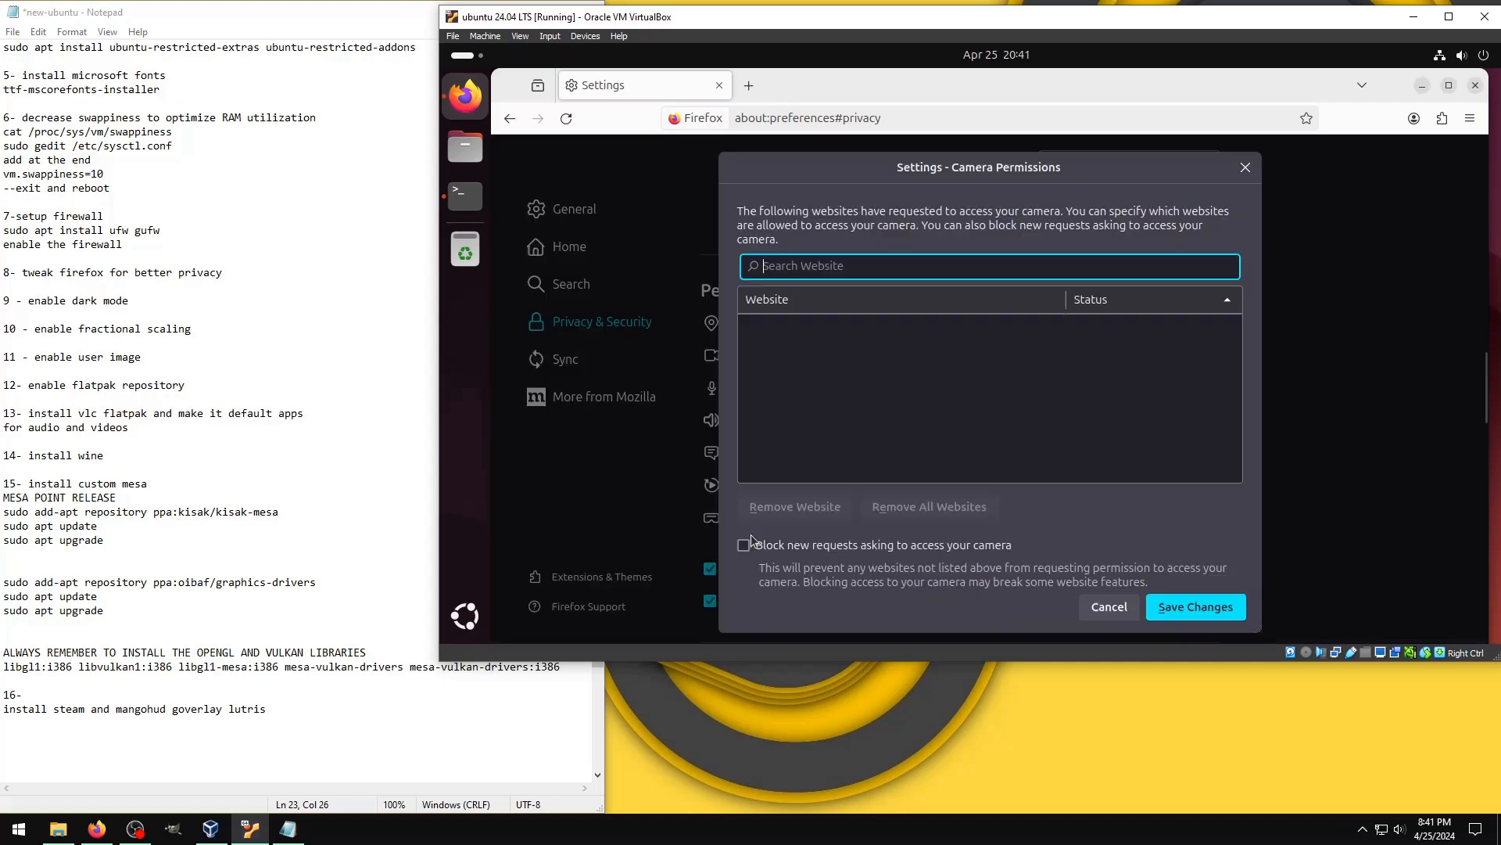
click(747, 544)
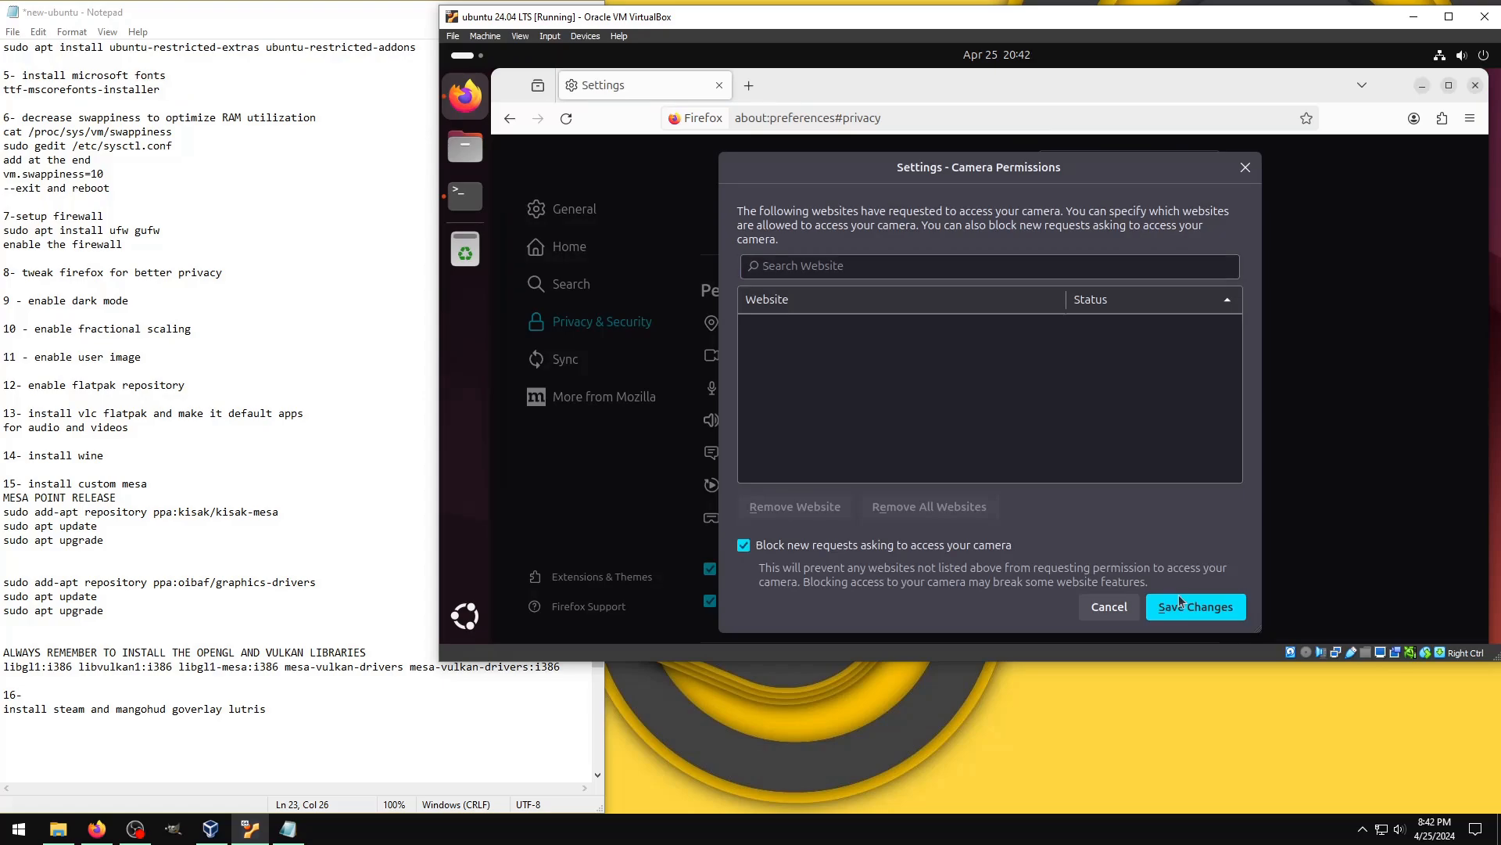
click(1181, 603)
Step: Check the browser's microphone permission settings and close them
click(1150, 389)
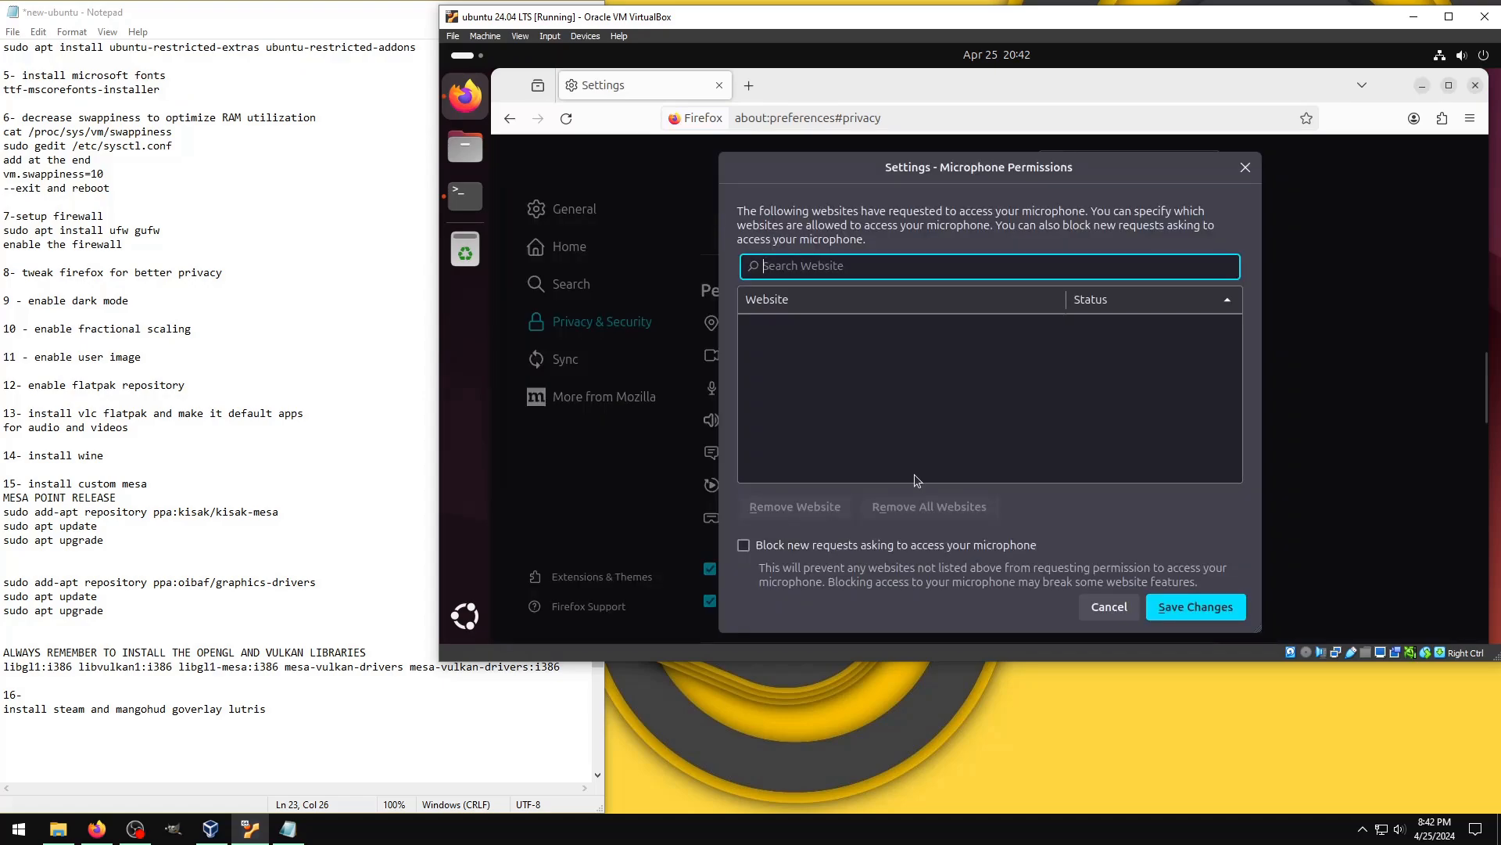
key(Escape)
scroll(806, 526, up, 5)
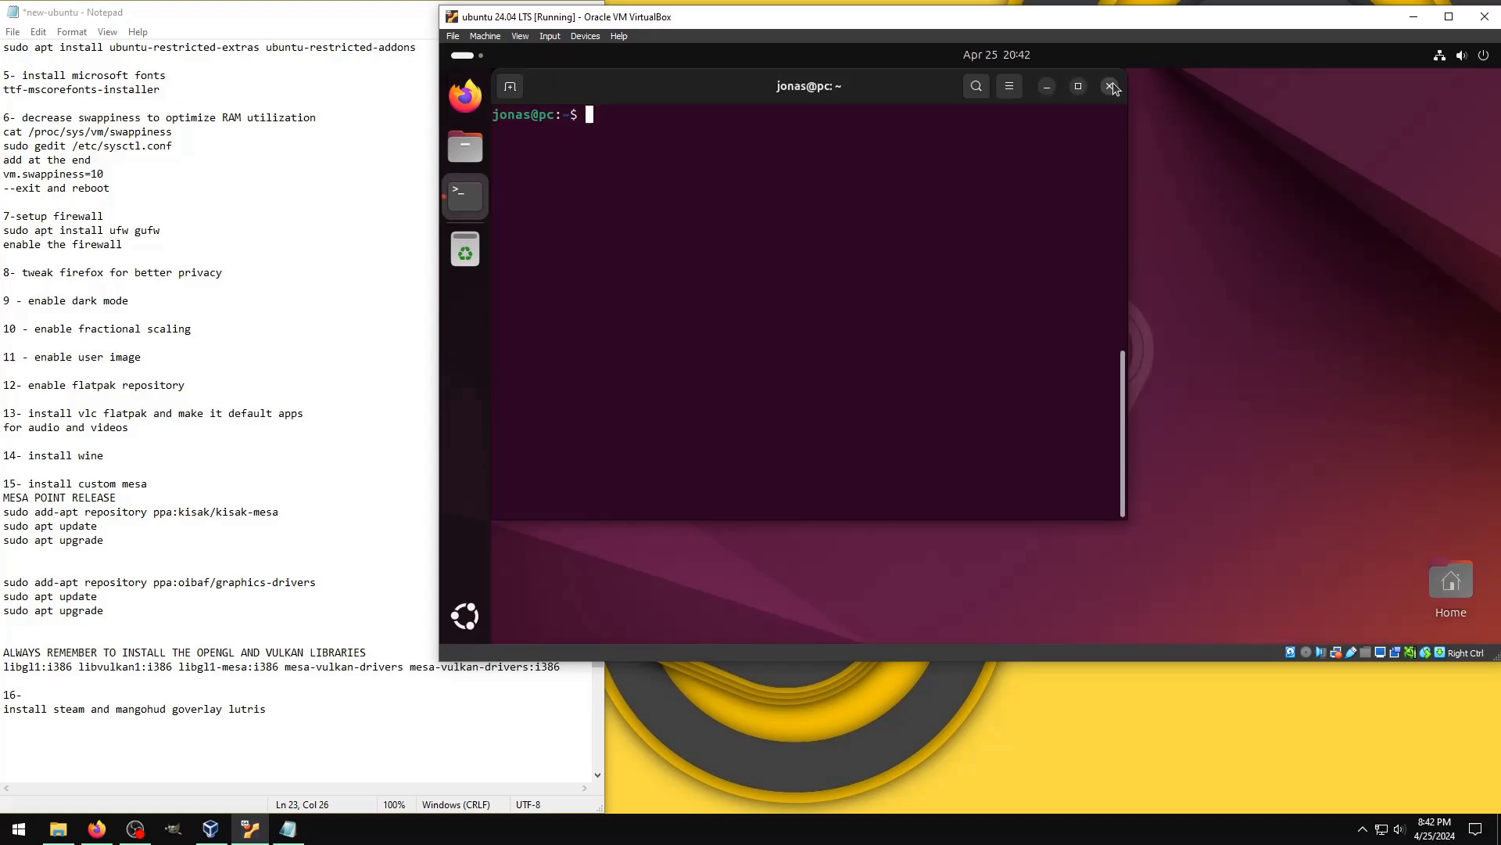
Step: Close the terminal and turn on fractional scaling in the system's display settings
click(1113, 87)
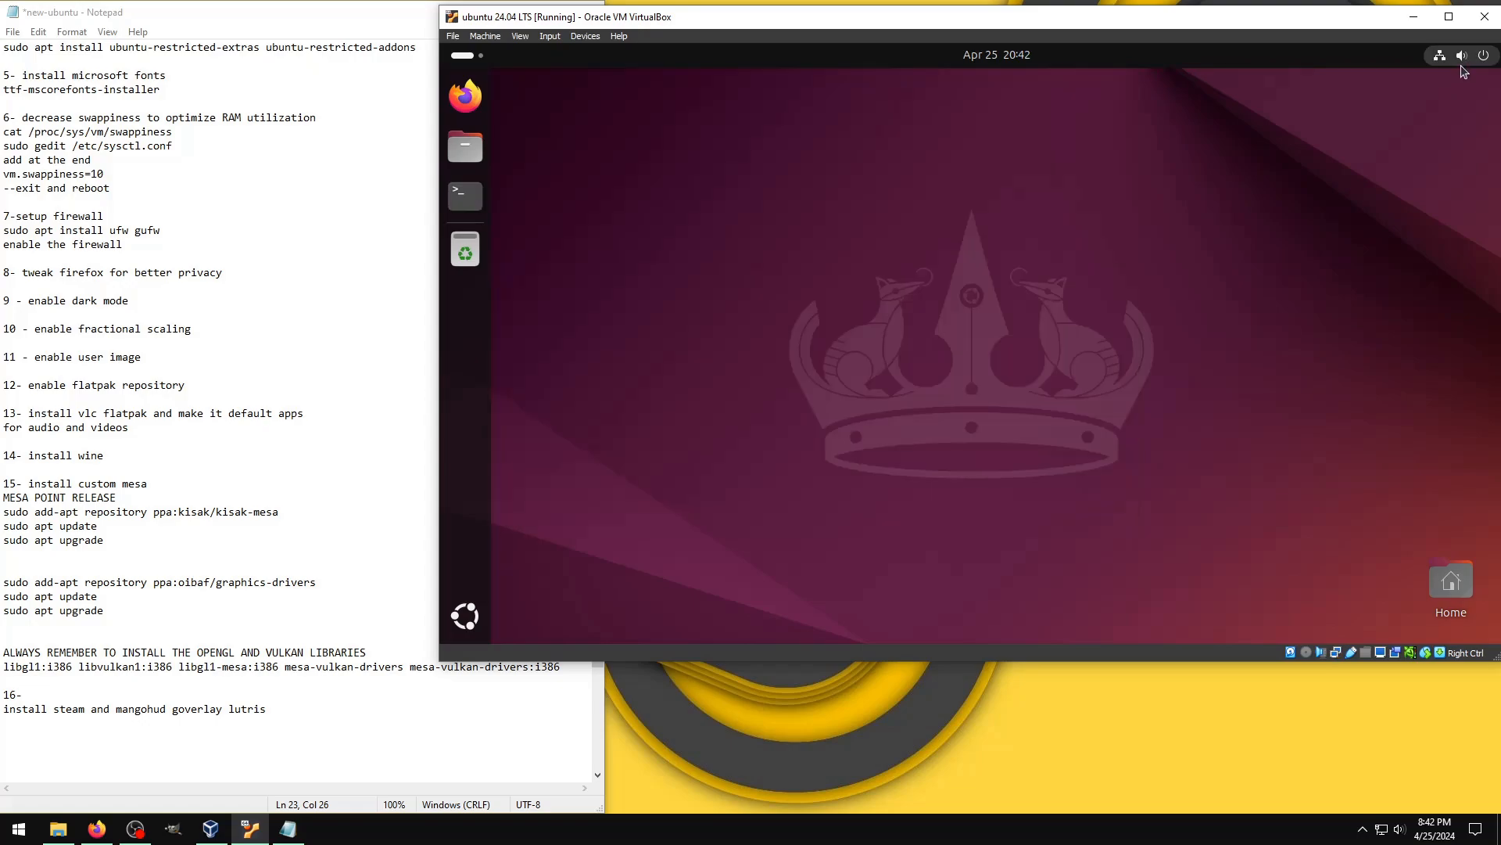
click(1461, 58)
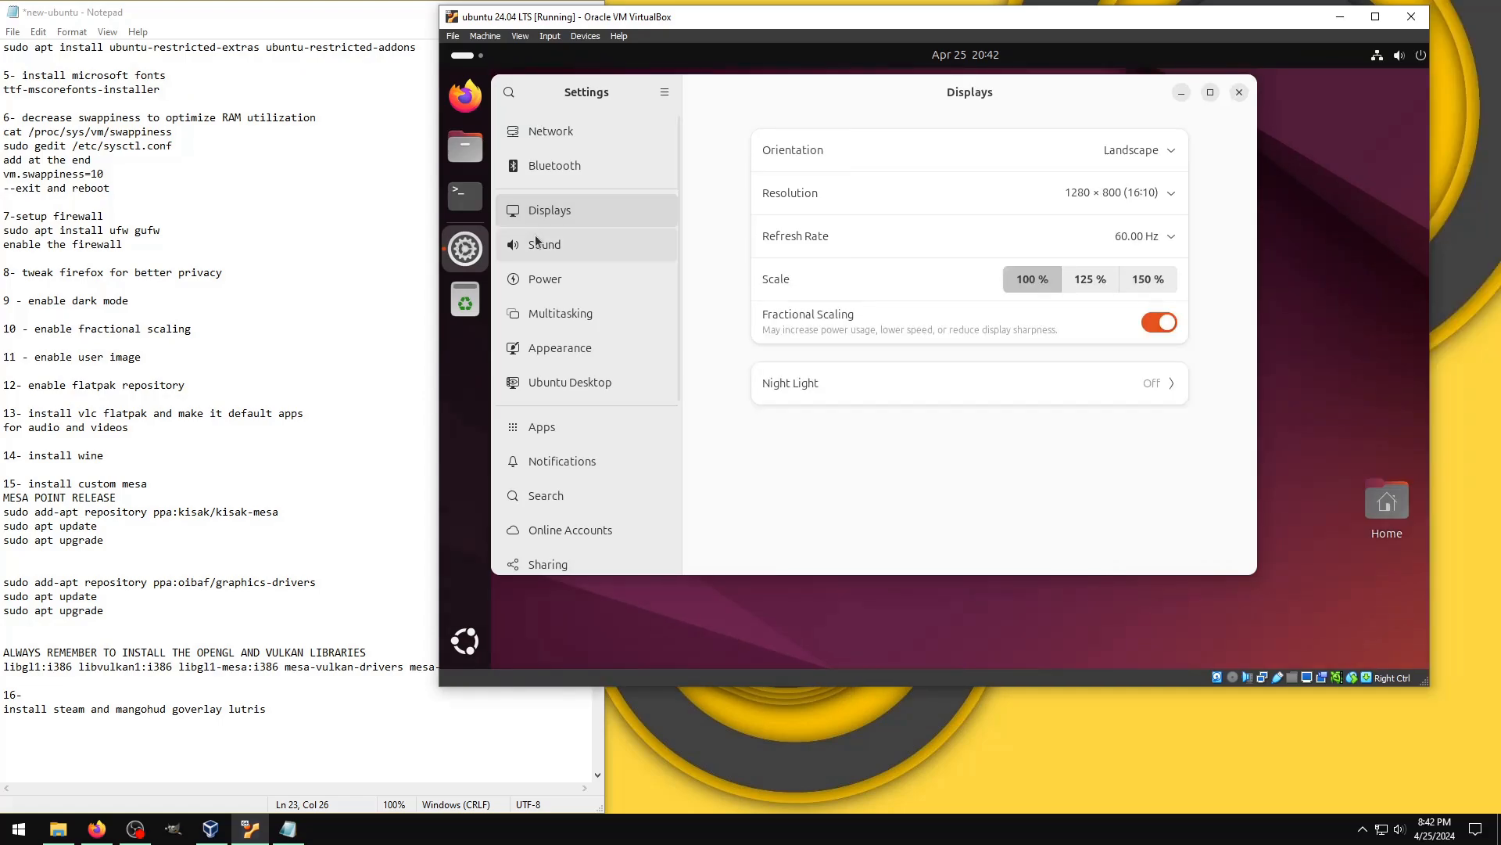
Step: Check the power settings and switch the desktop's appearance style to Dark
click(545, 279)
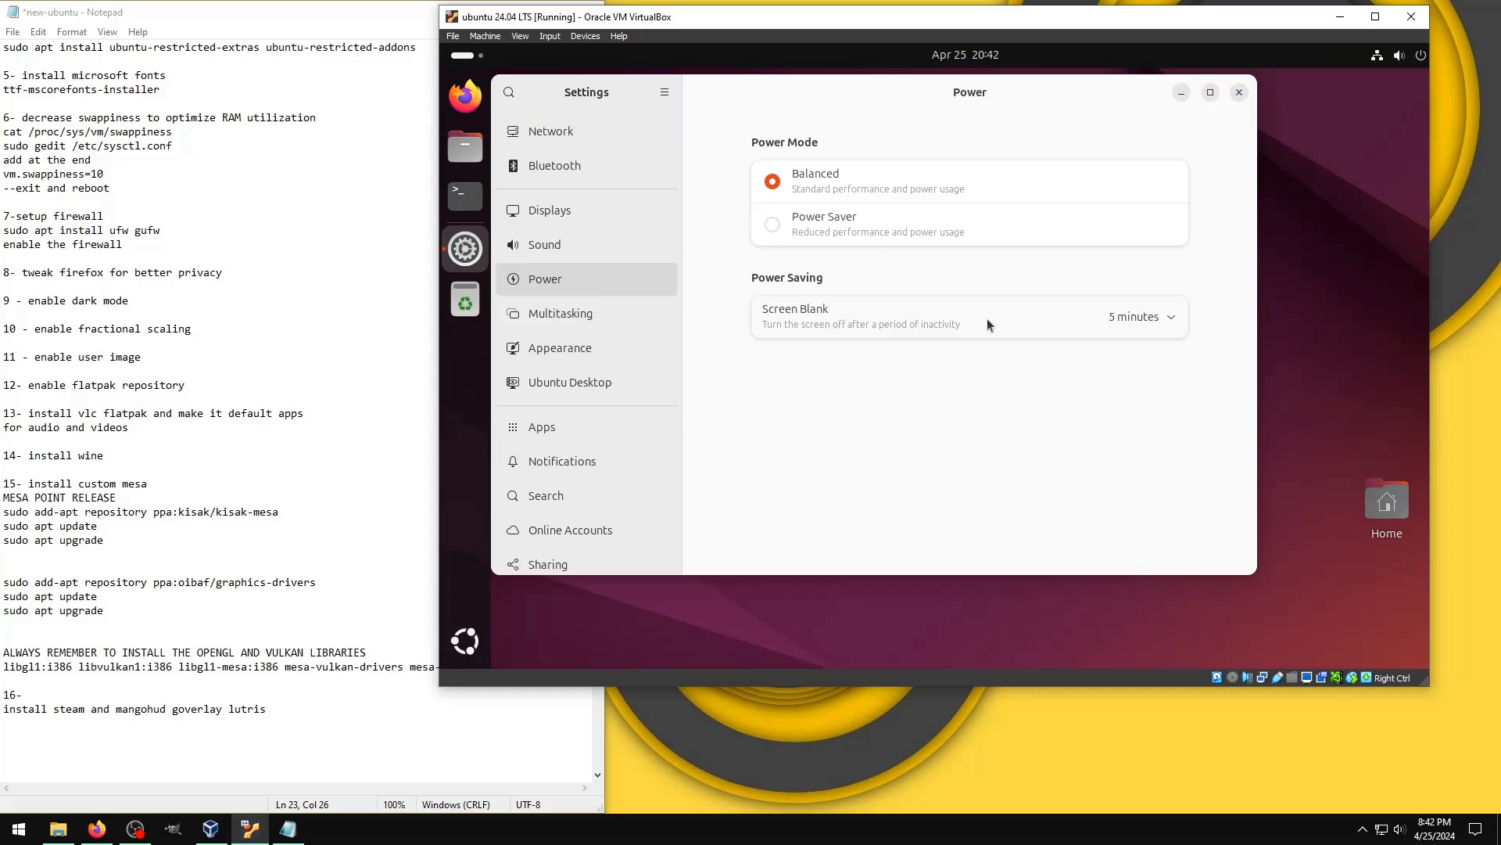
click(657, 345)
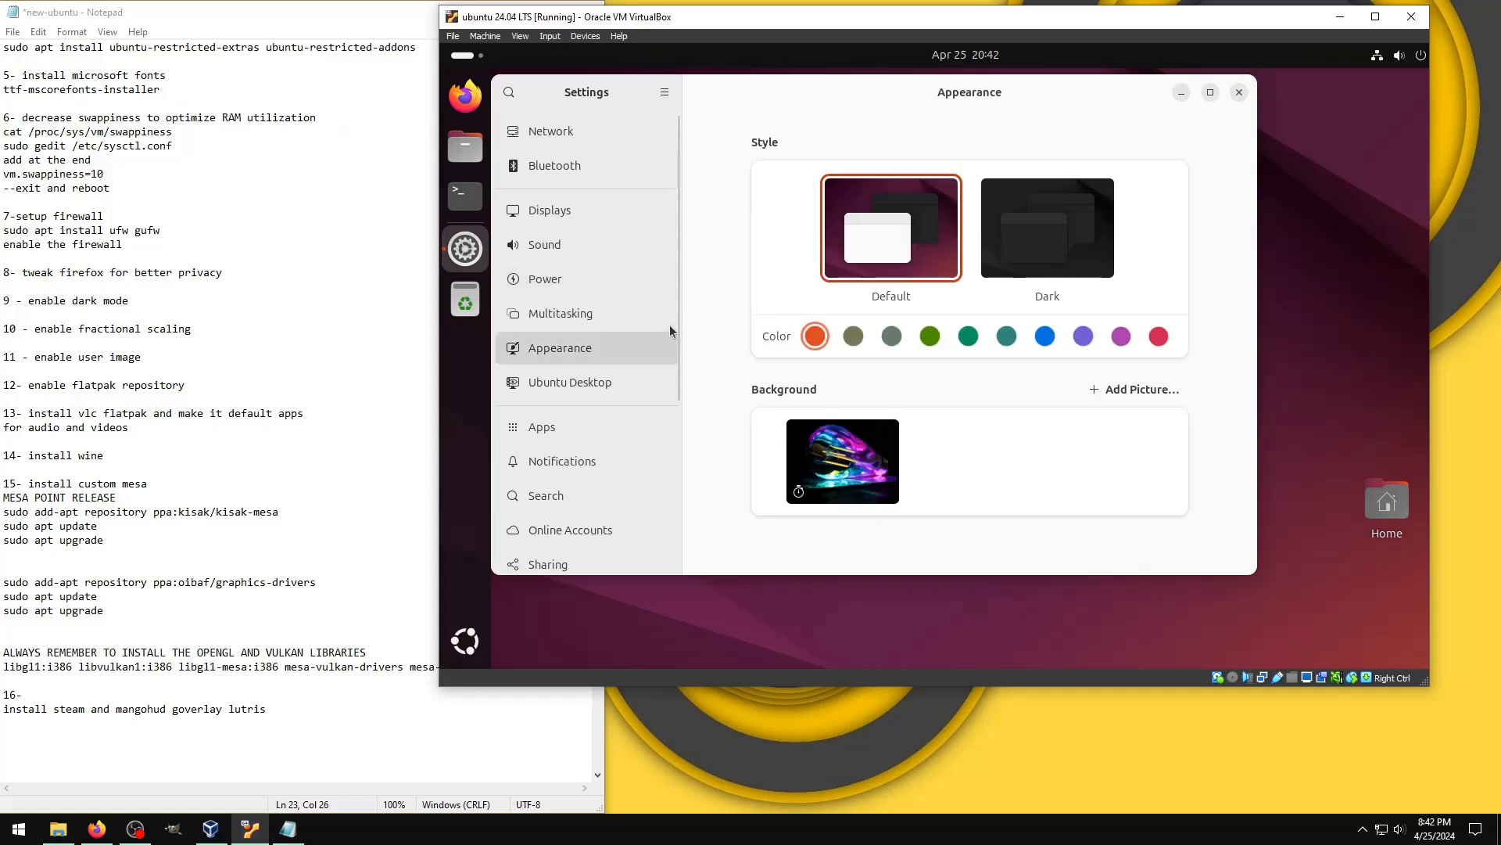
click(1033, 270)
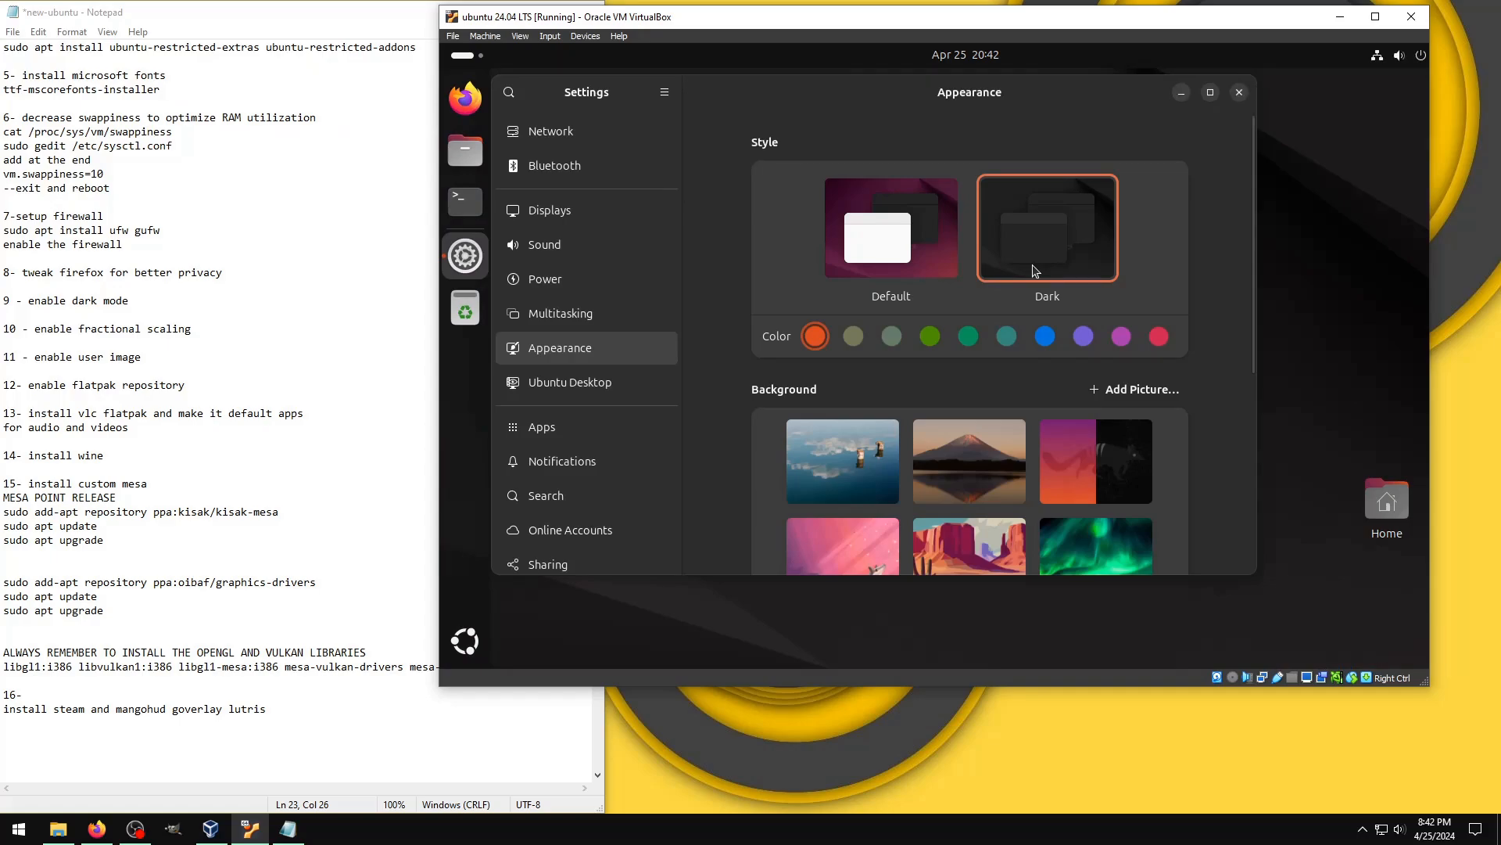
Step: Browse the available desktop backgrounds and turn on auto-hide for the dock in the Ubuntu Desktop settings
scroll(990, 383, down, 3)
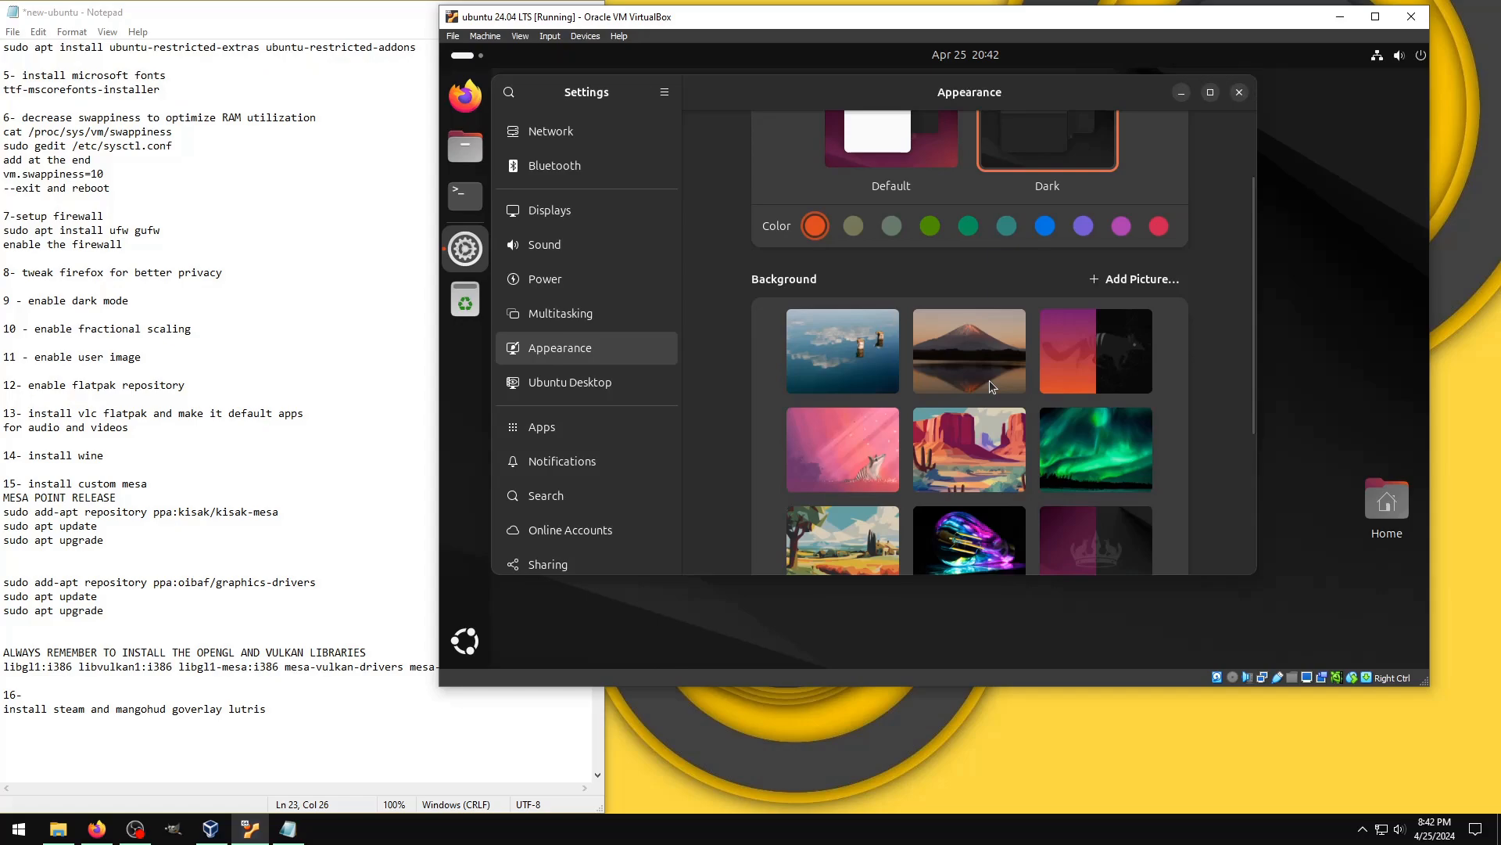
scroll(988, 383, down, 2)
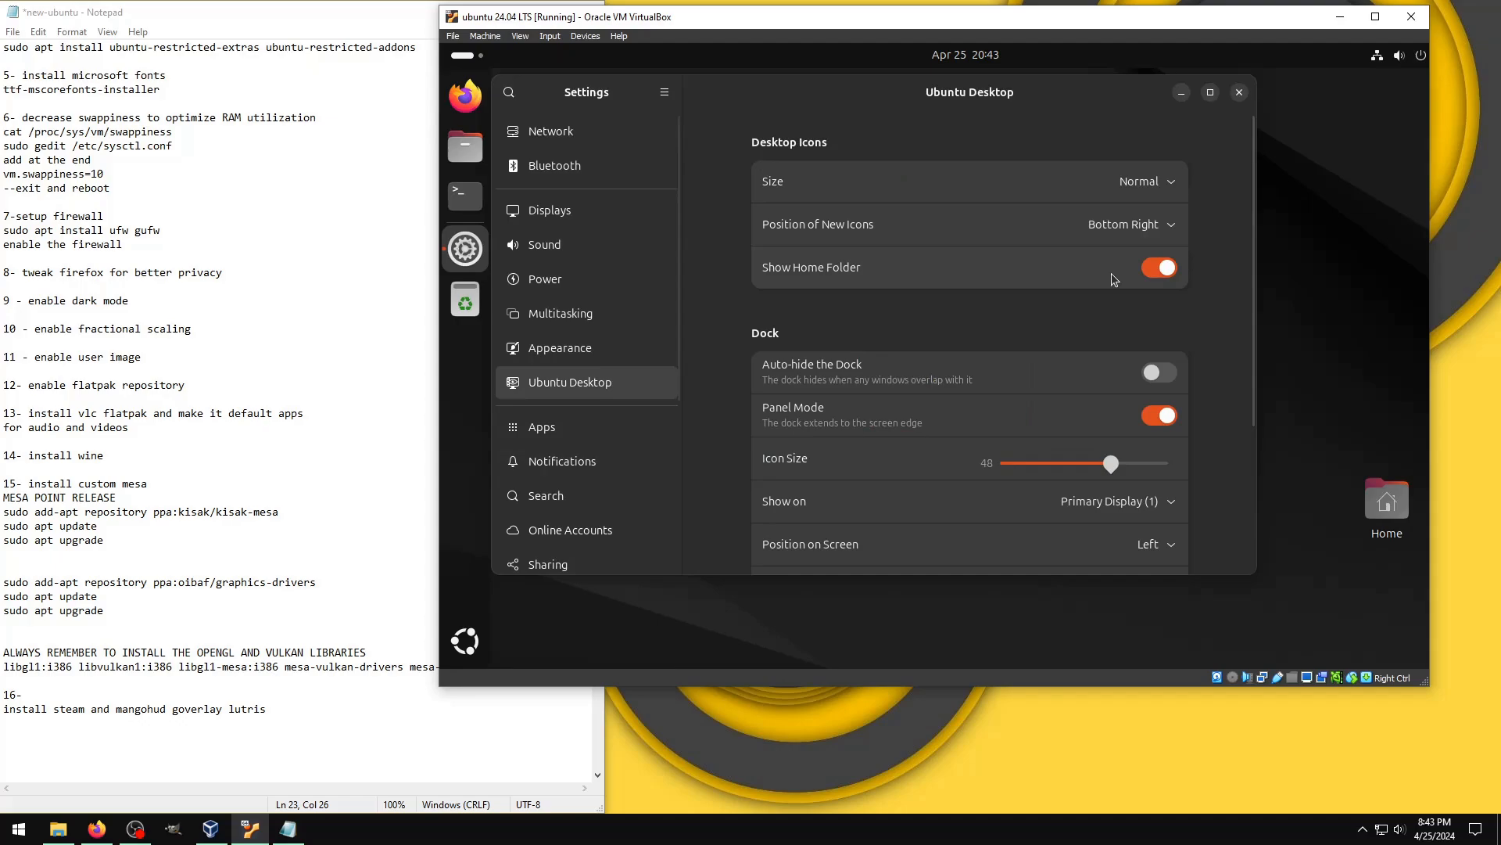
scroll(1130, 281, down, 3)
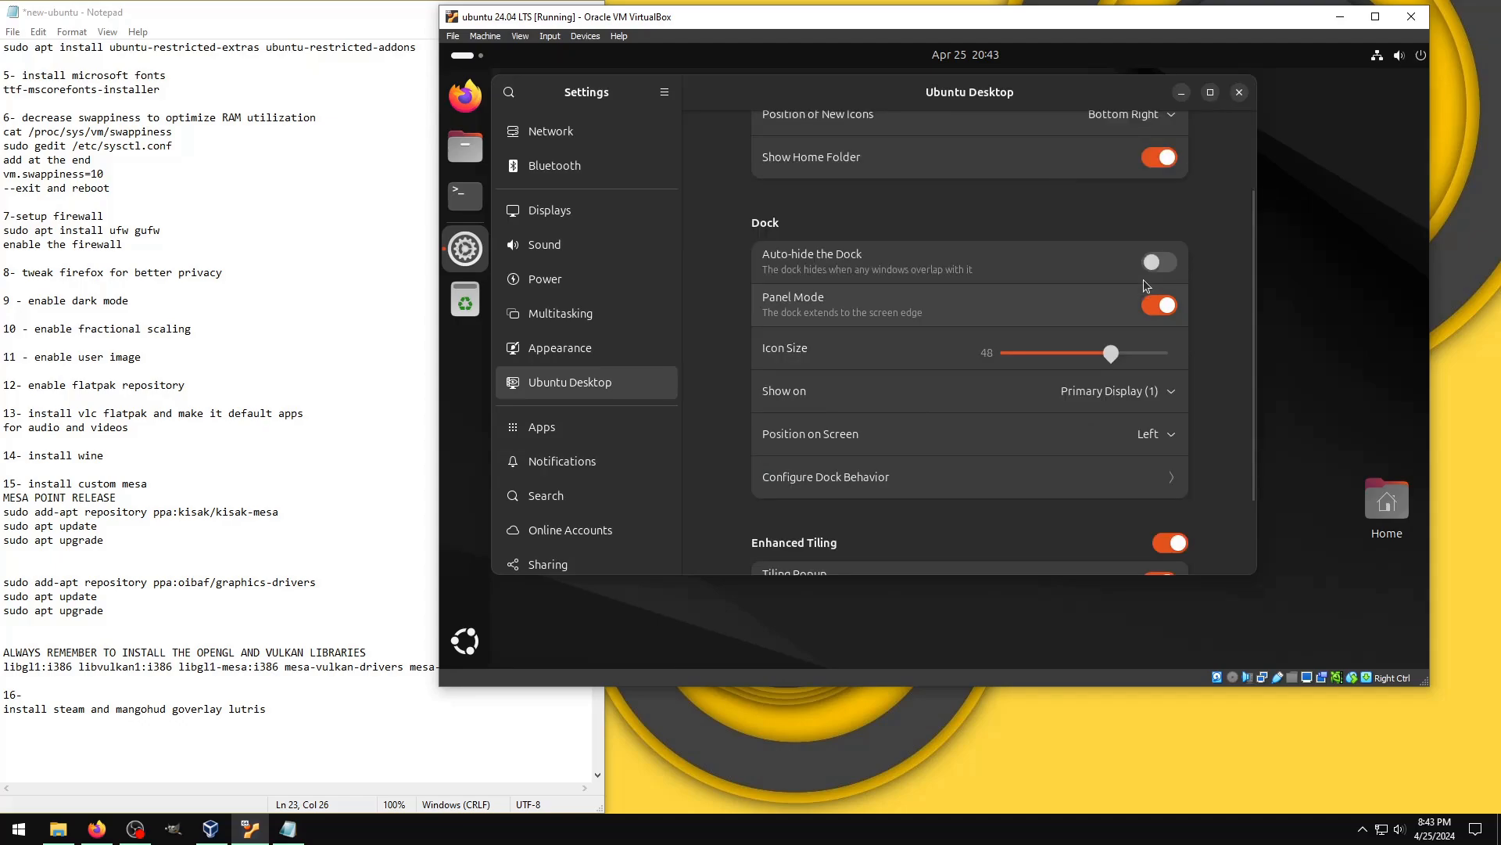
click(1153, 264)
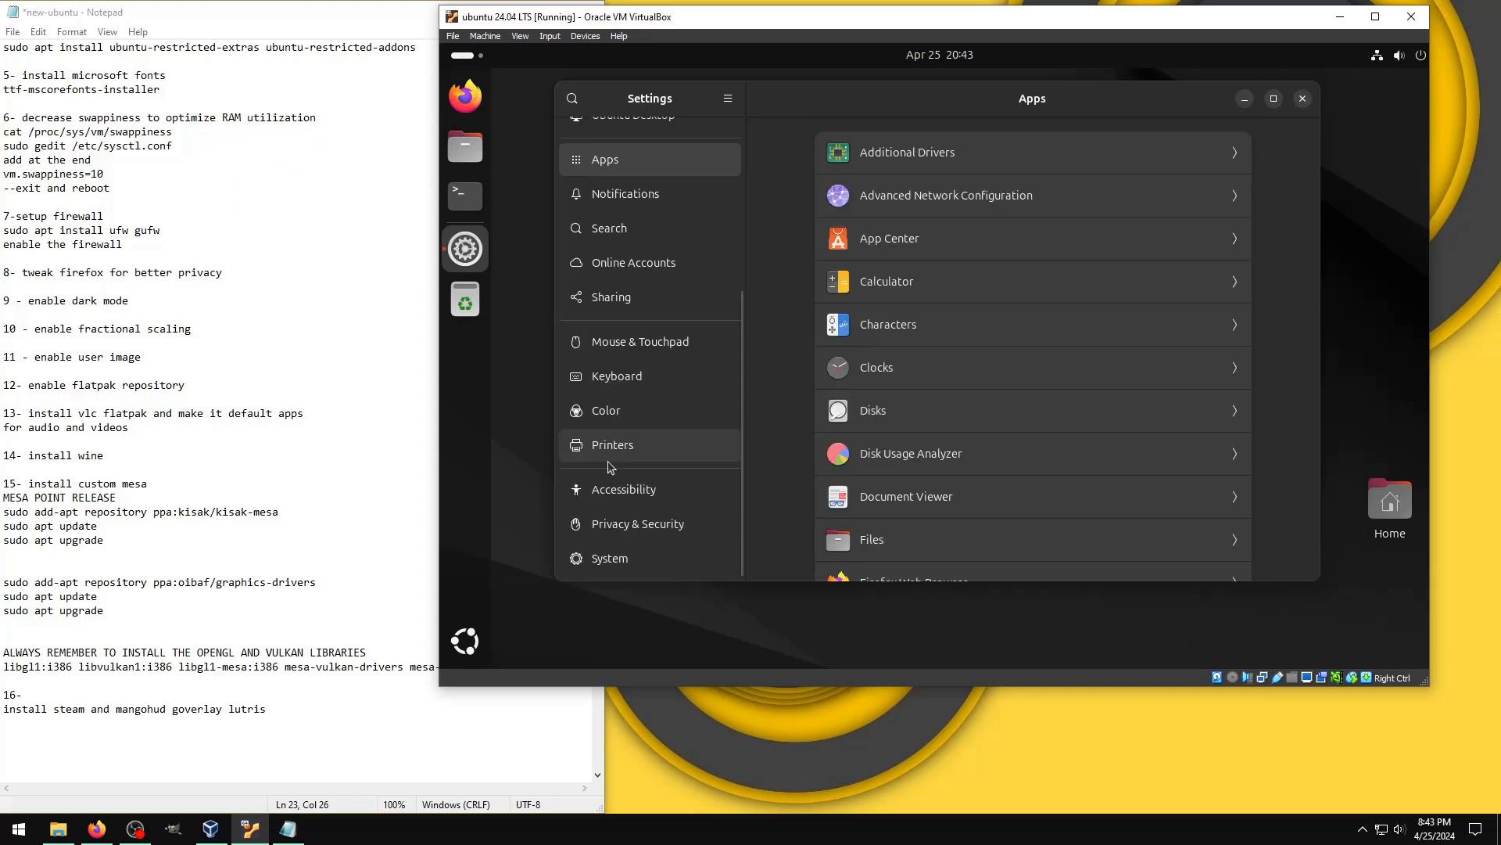
Step: Look through the Privacy & Security and System sections of the settings and the remaining categories
click(605, 525)
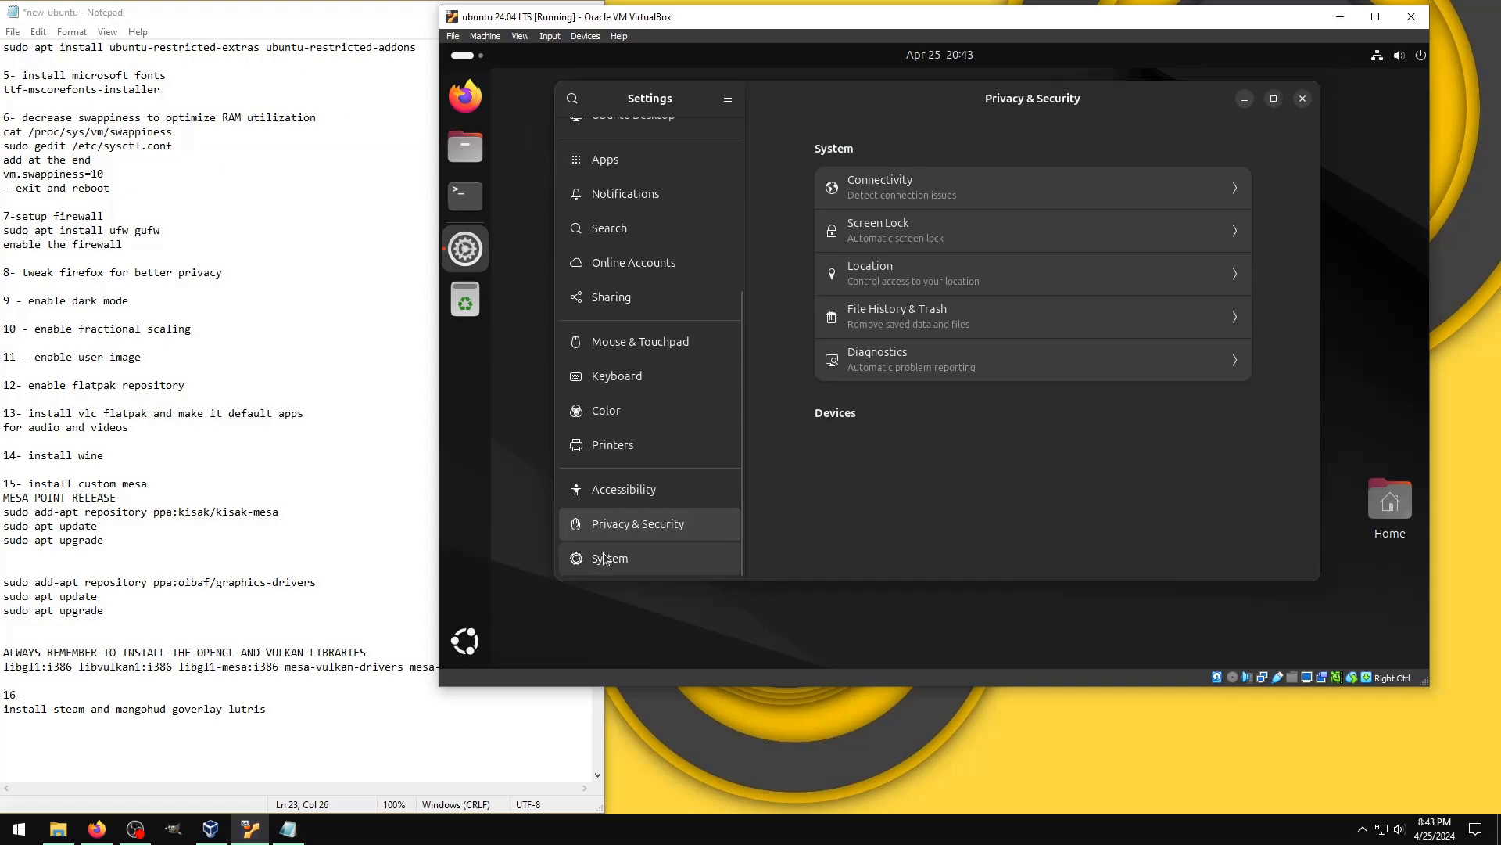
click(605, 557)
scroll(676, 420, up, 3)
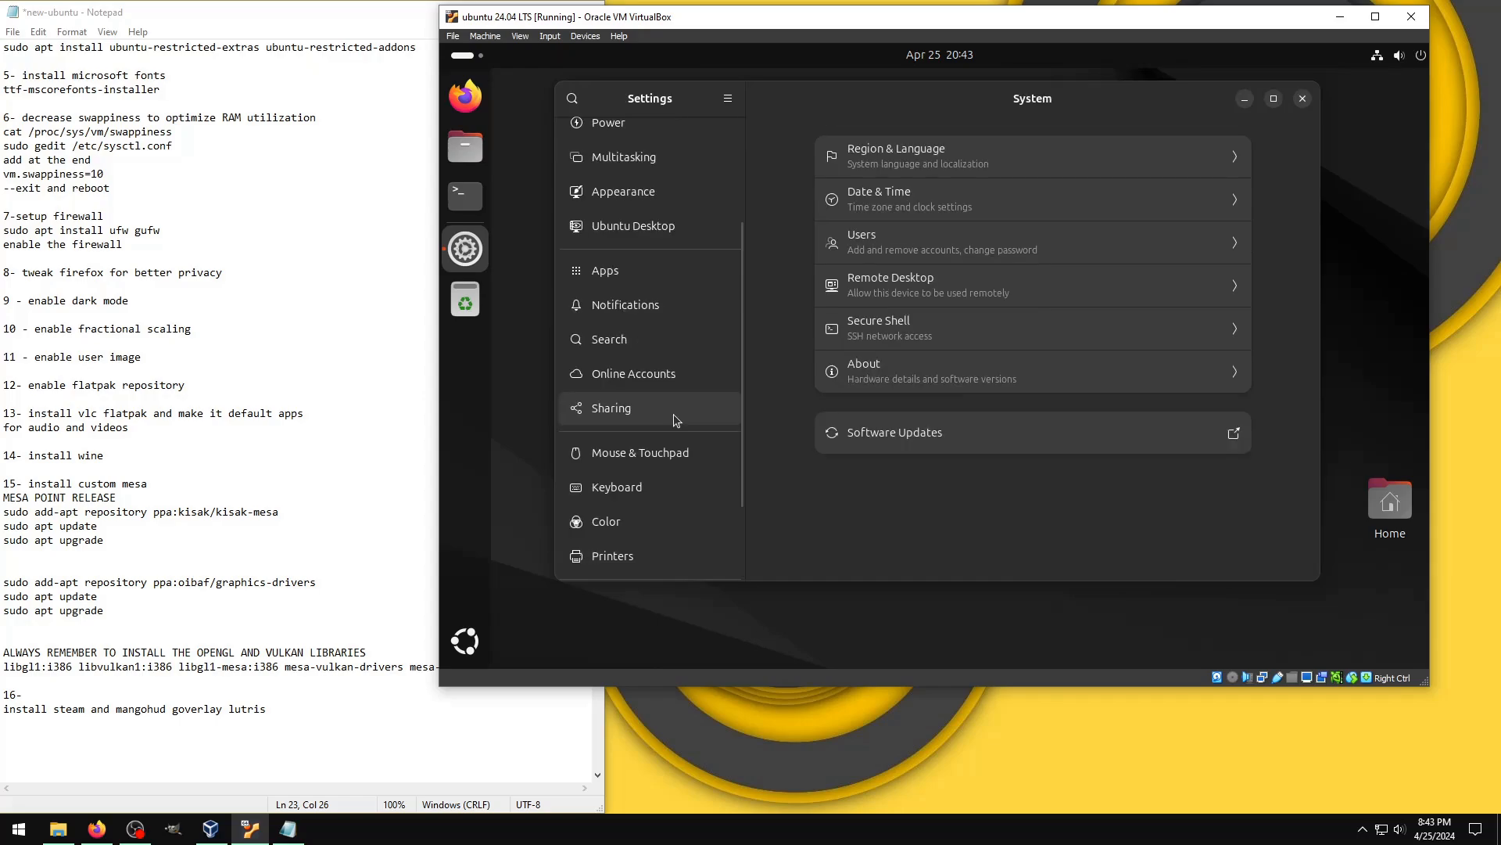
scroll(677, 420, up, 1)
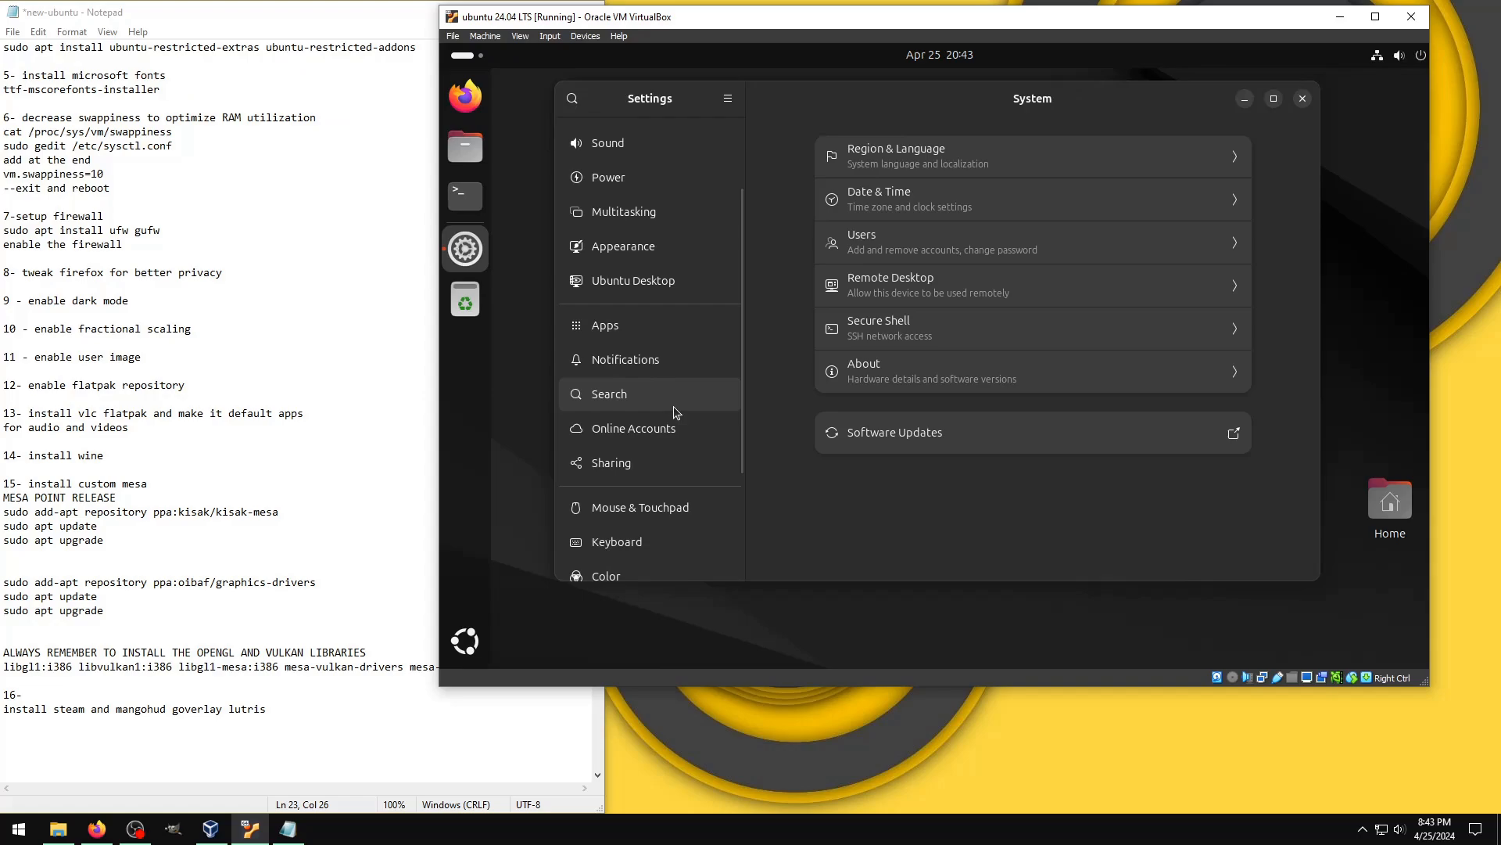
scroll(673, 406, down, 3)
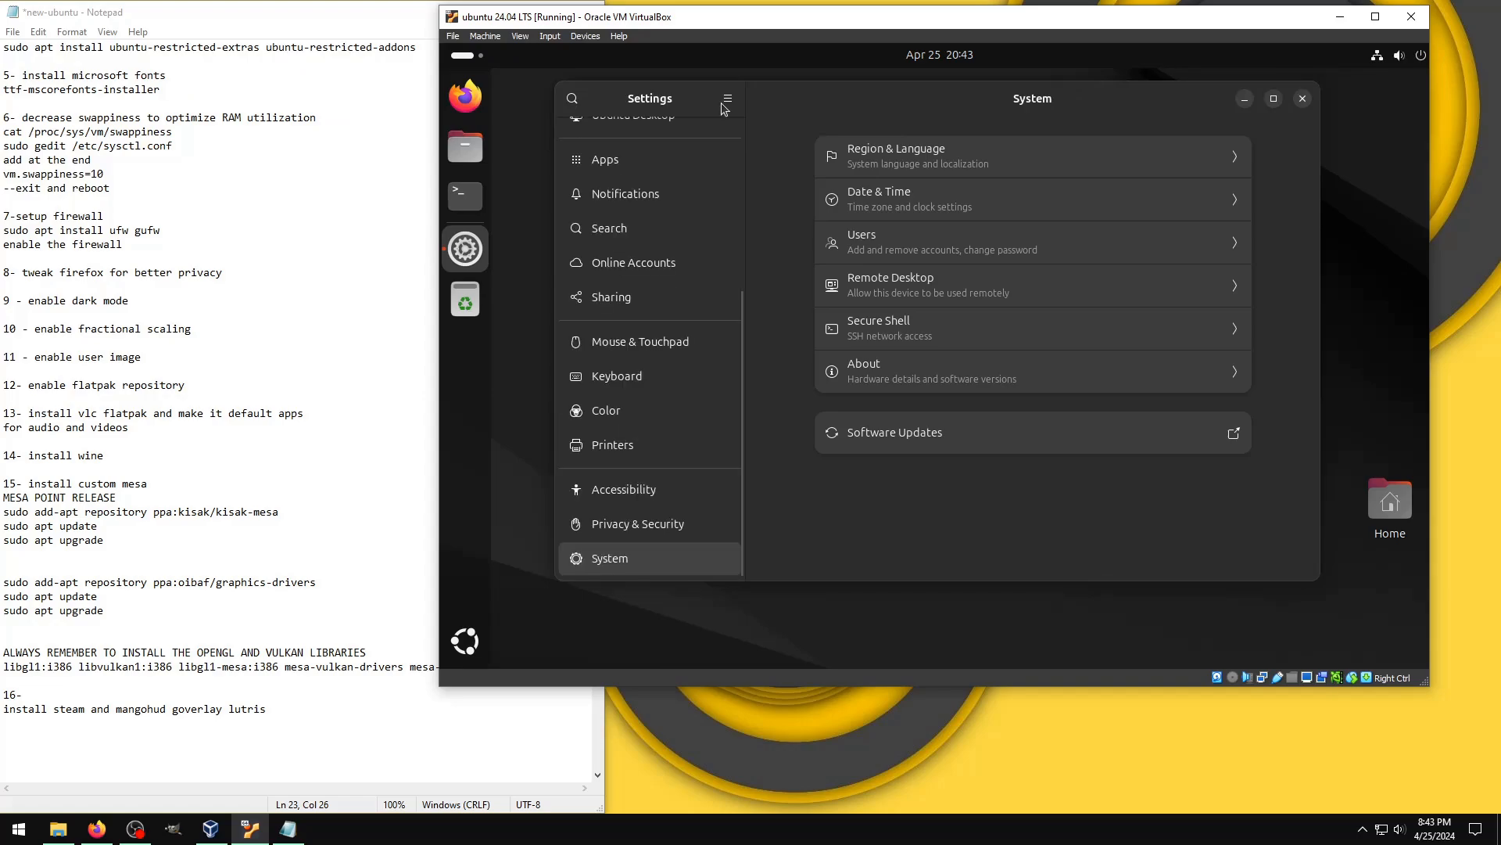
click(727, 99)
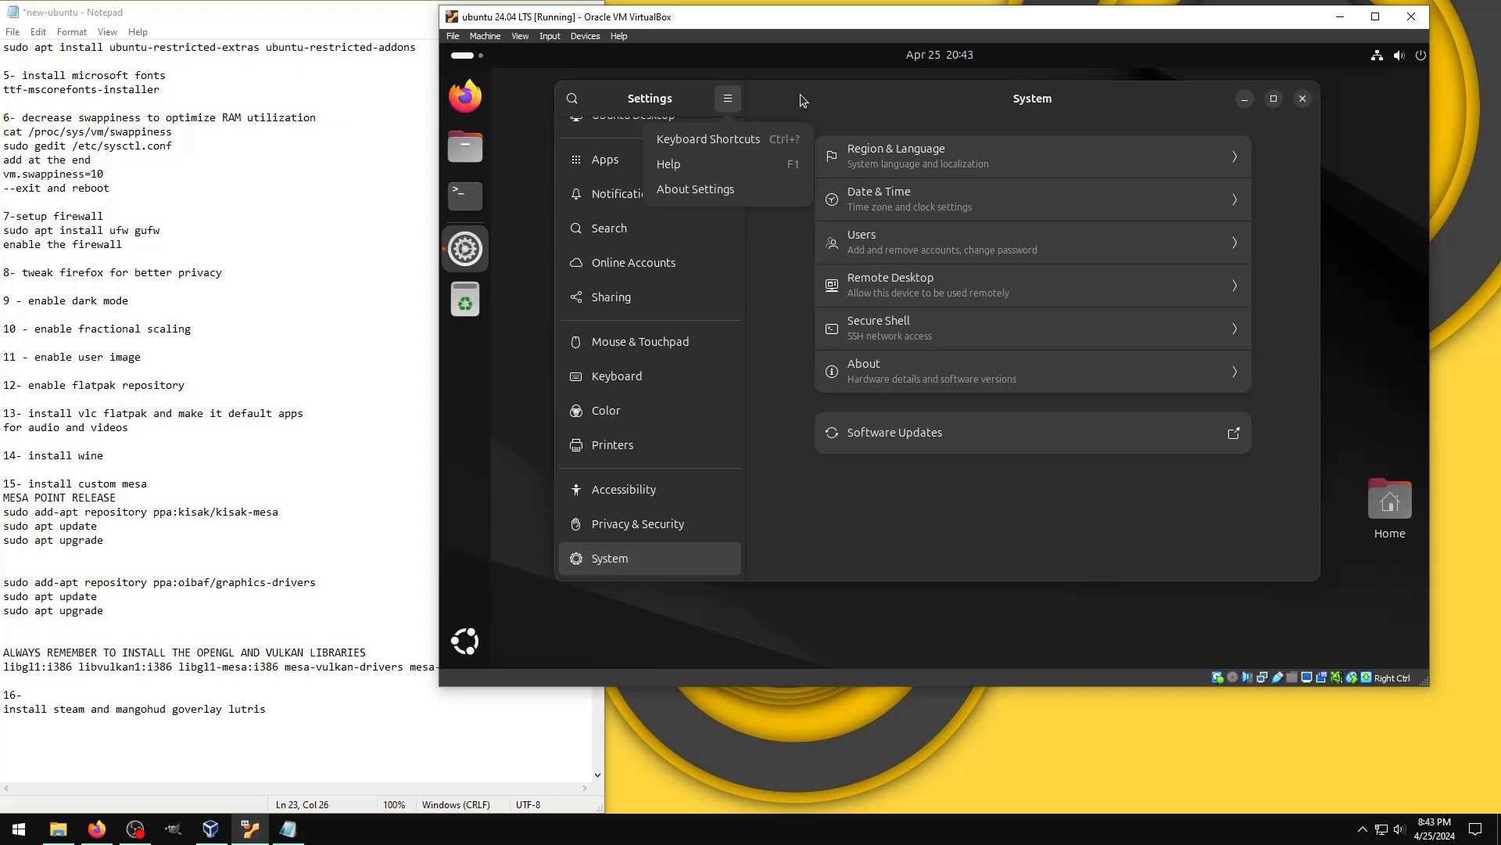
click(804, 101)
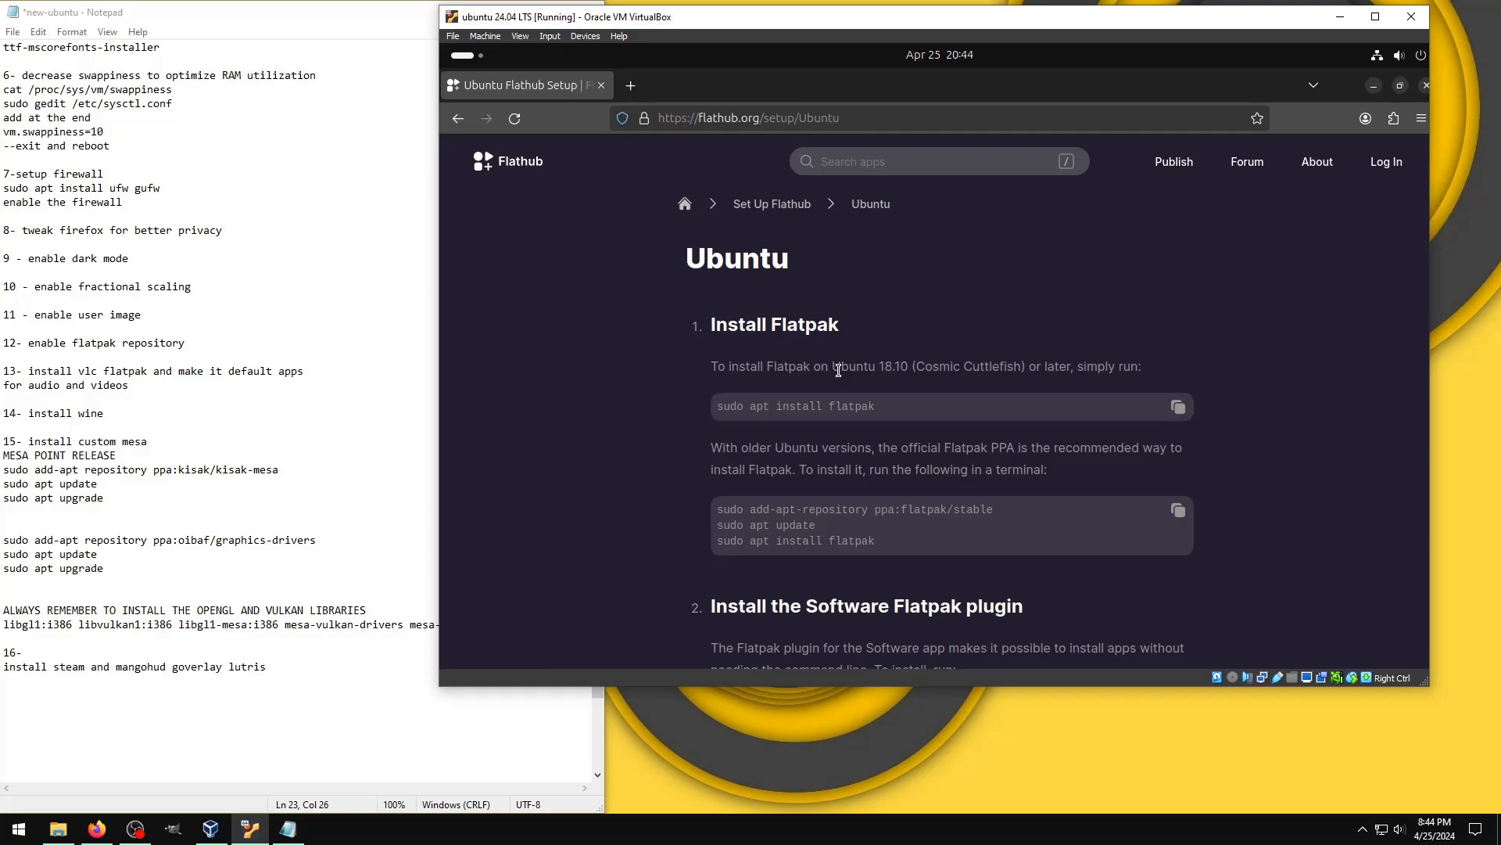
Step: Read Flathub's Ubuntu setup instructions and run "sudo apt install flatpak" in a new terminal
scroll(839, 369, down, 2)
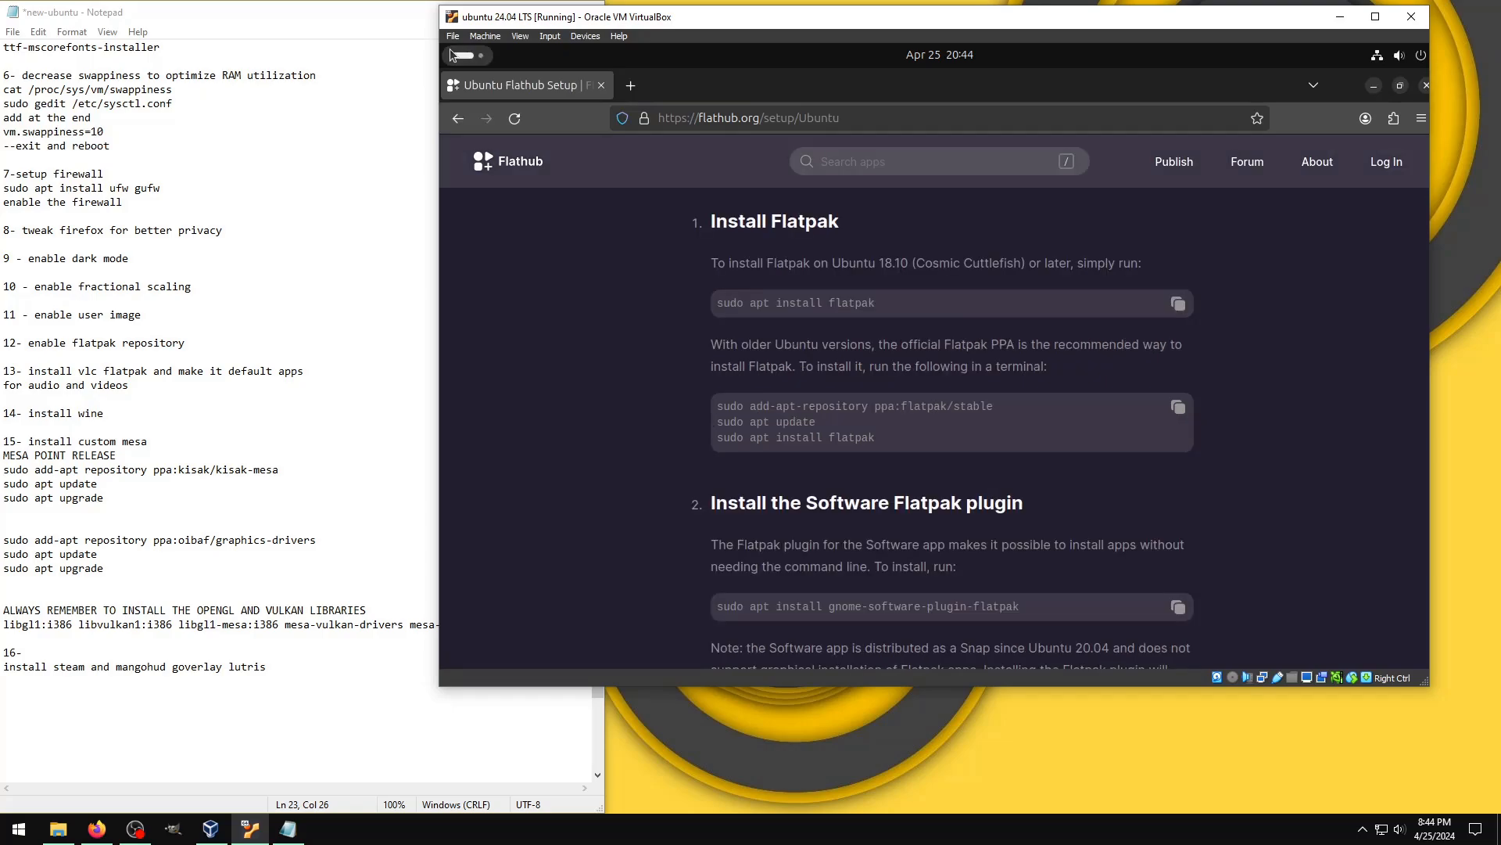
key(ctrl+alt+t)
text(su)
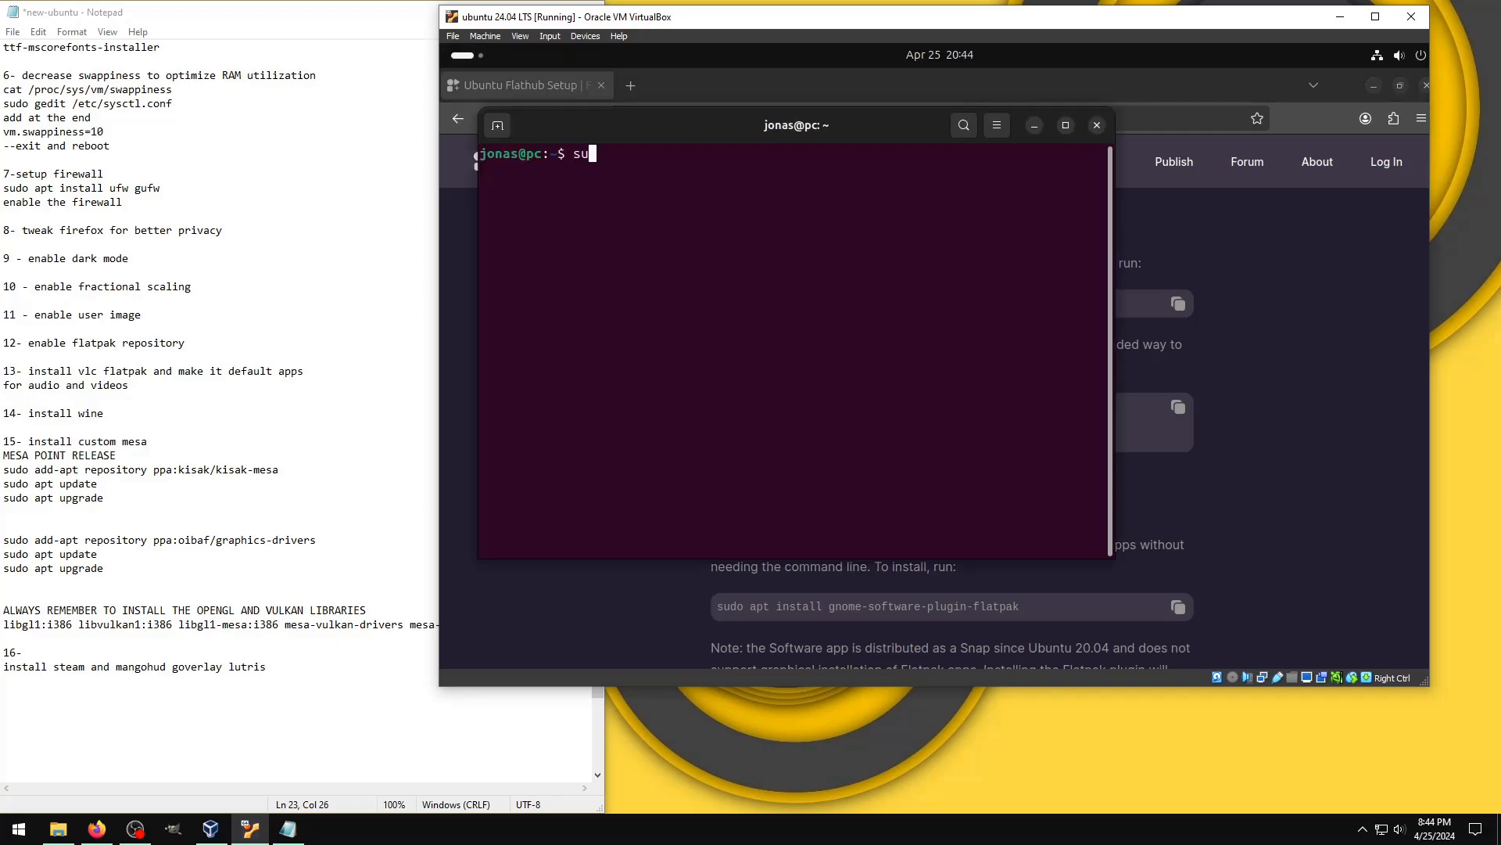
text(do apt install flatpak)
key(Return)
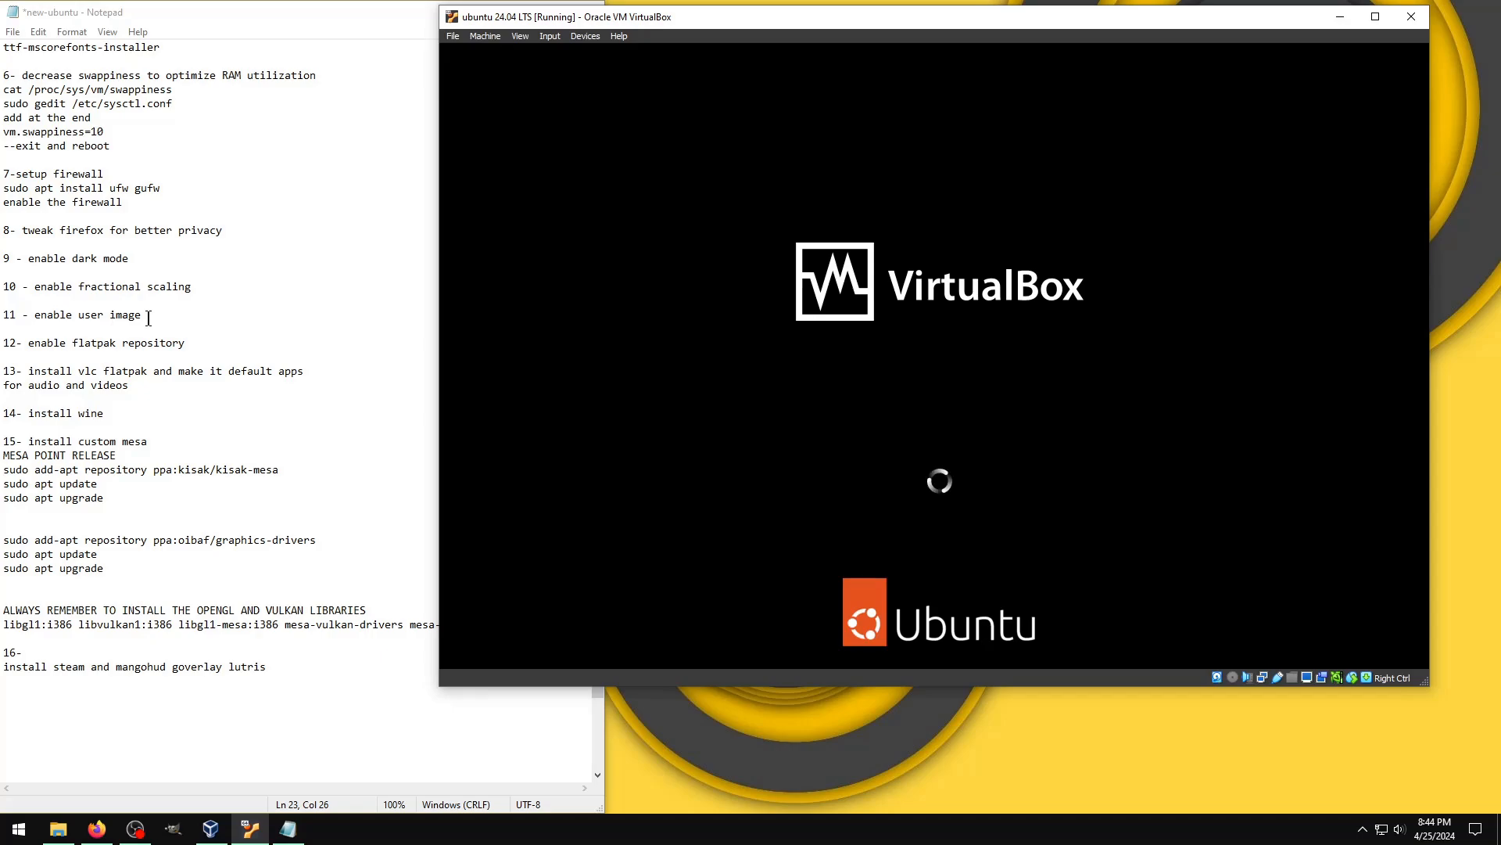
Step: Select the text "enable user image" in item 11 of the Notepad checklist and return to the virtual machine
drag(149, 318, 34, 316)
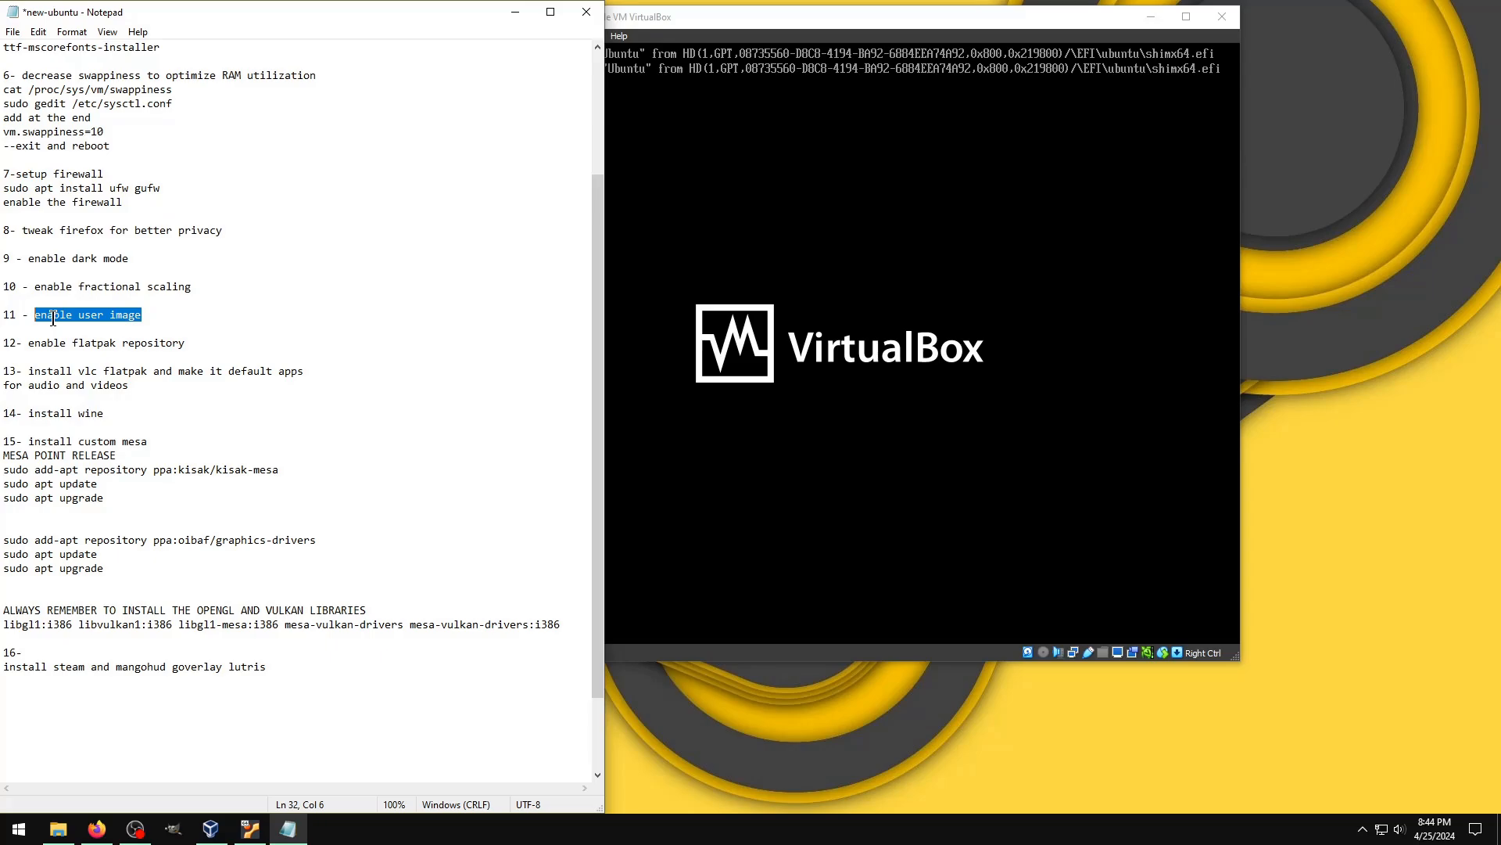
click(732, 24)
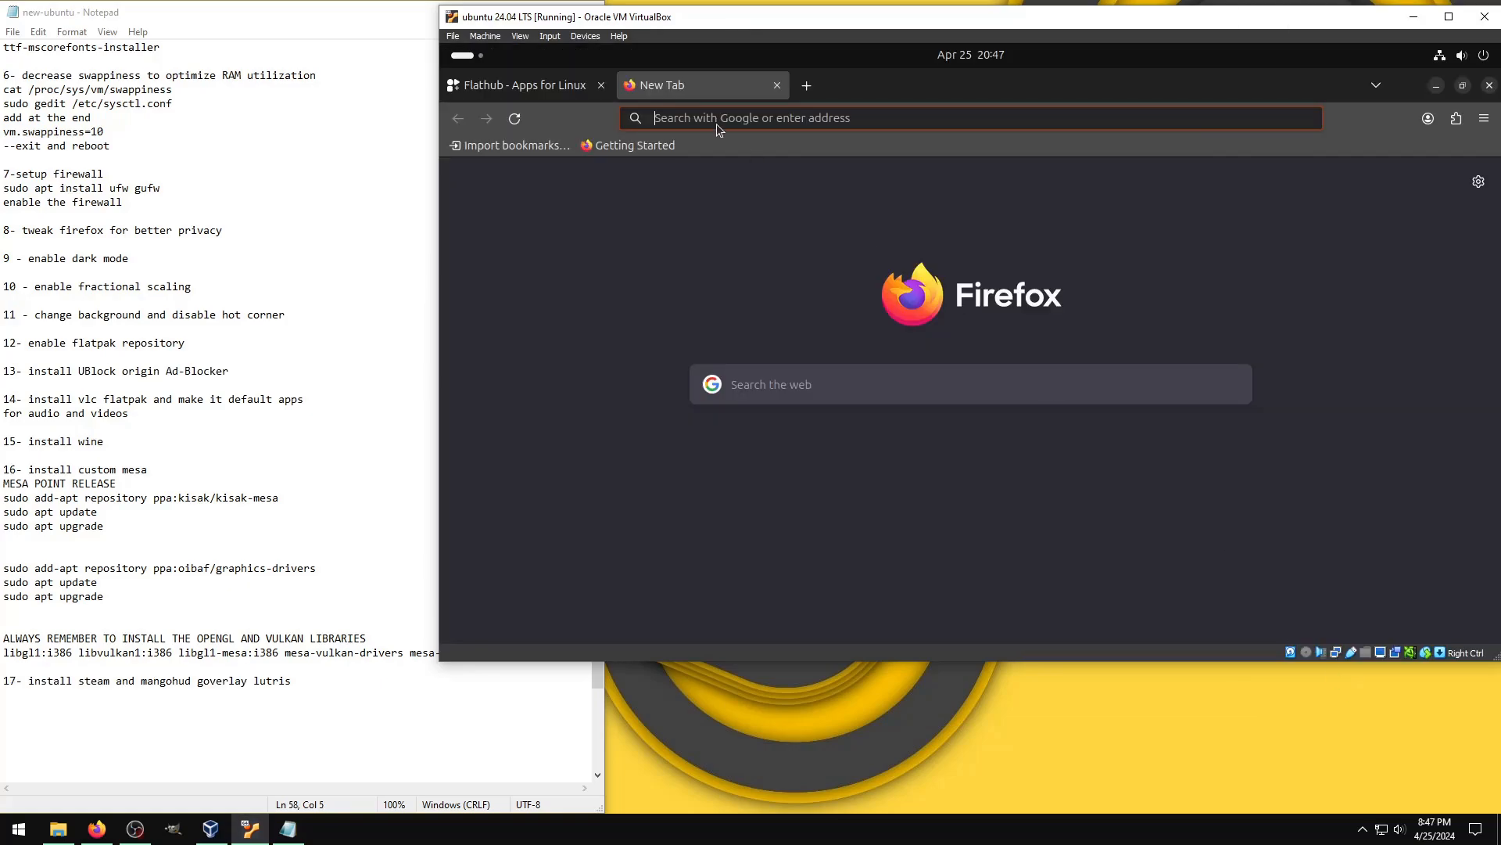
Step: Search the web for "firefox addons", decline the page translation and accept all of Google's cookies
text(firefox addo)
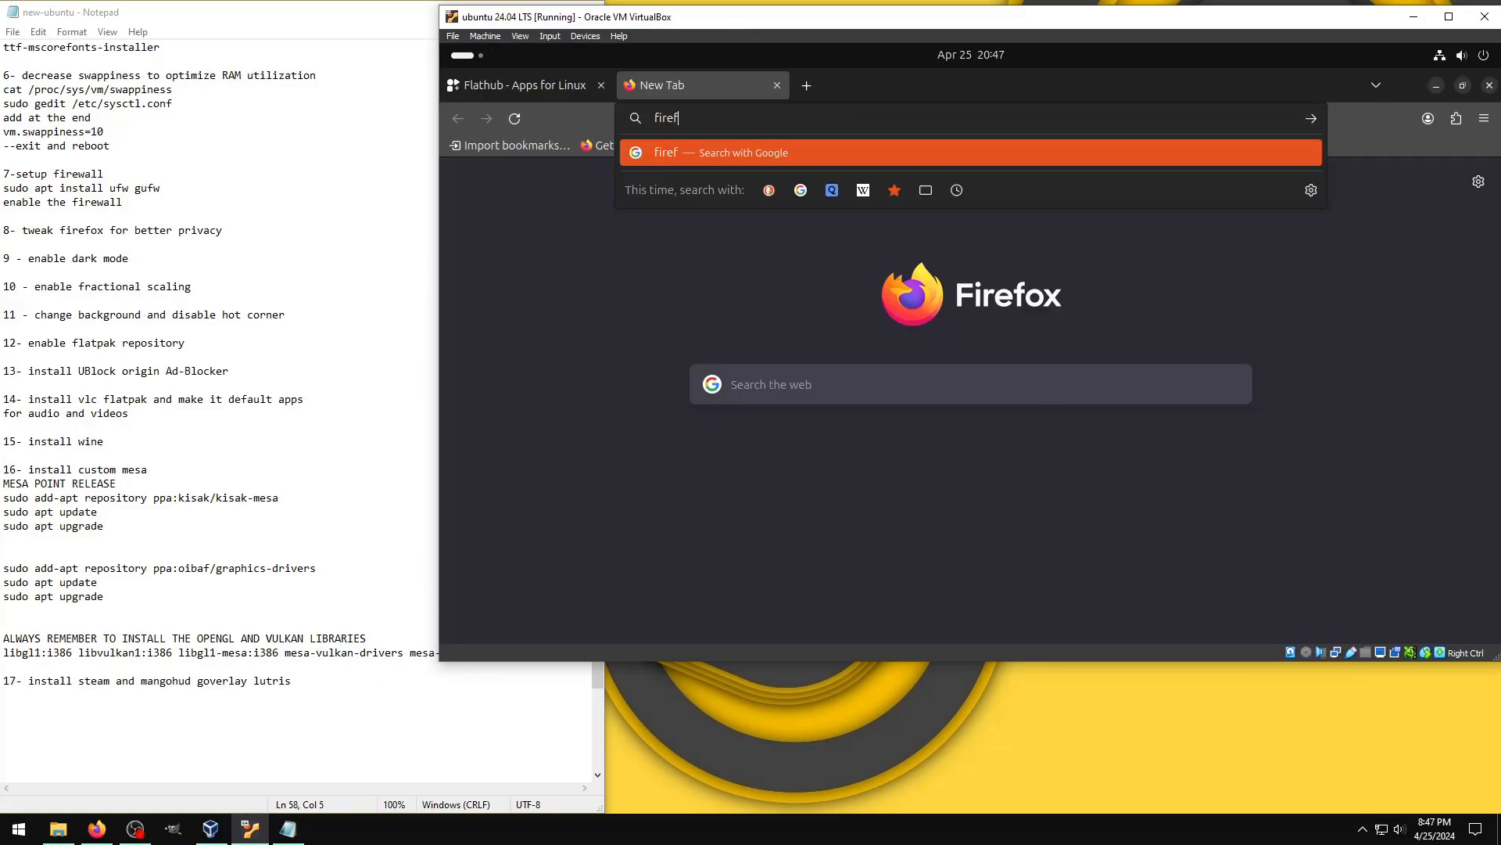
text(ns)
key(Return)
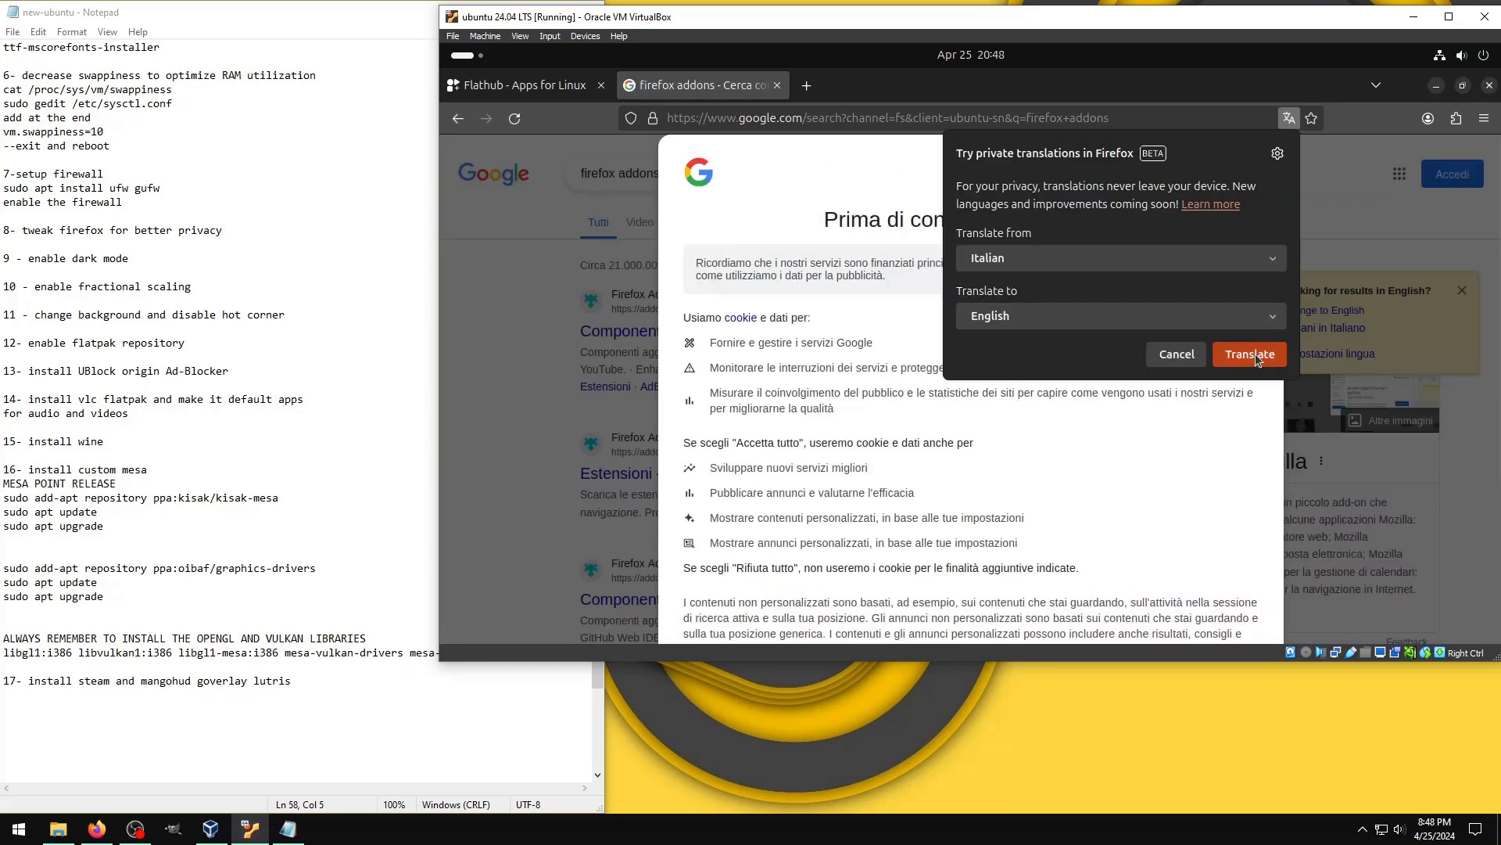
click(1199, 354)
scroll(1197, 485, down, 5)
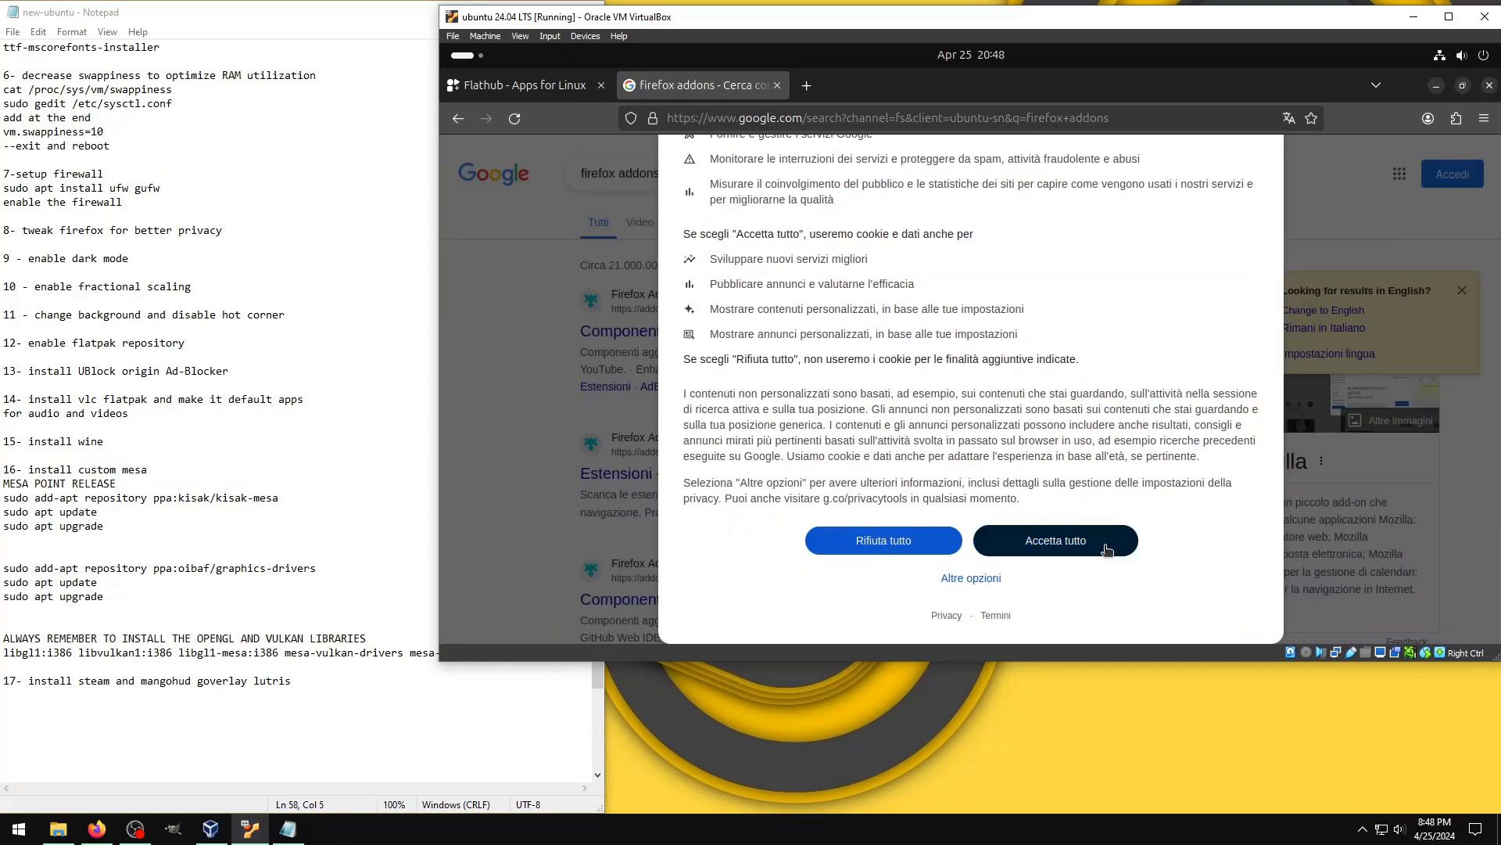
click(1040, 541)
Step: Open the Firefox Add-ons site, decline its translation, and search for "ub" to open the uBlock Origin page
click(657, 329)
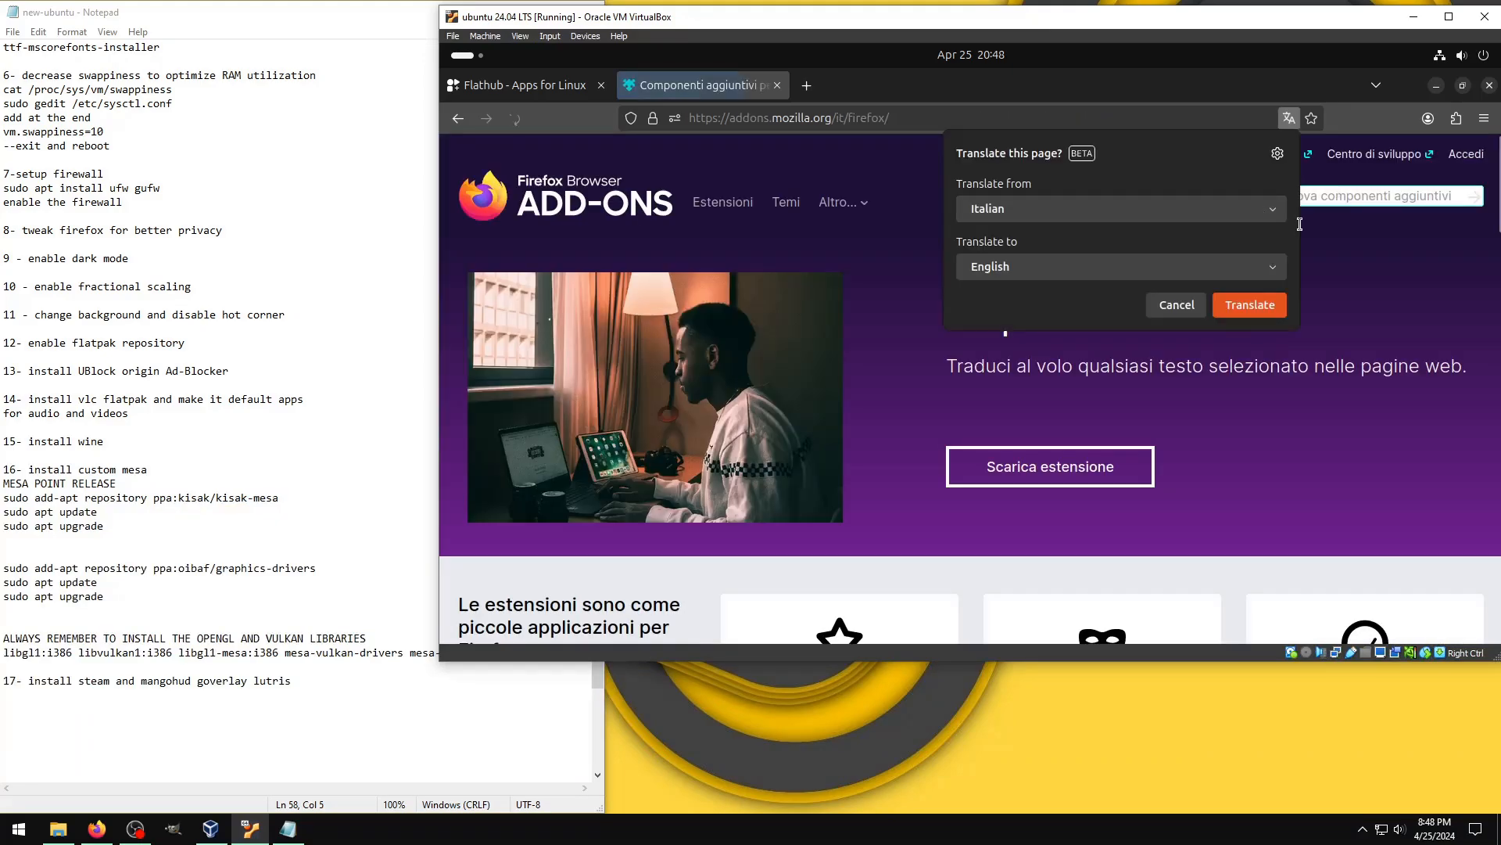
click(1197, 305)
click(1291, 196)
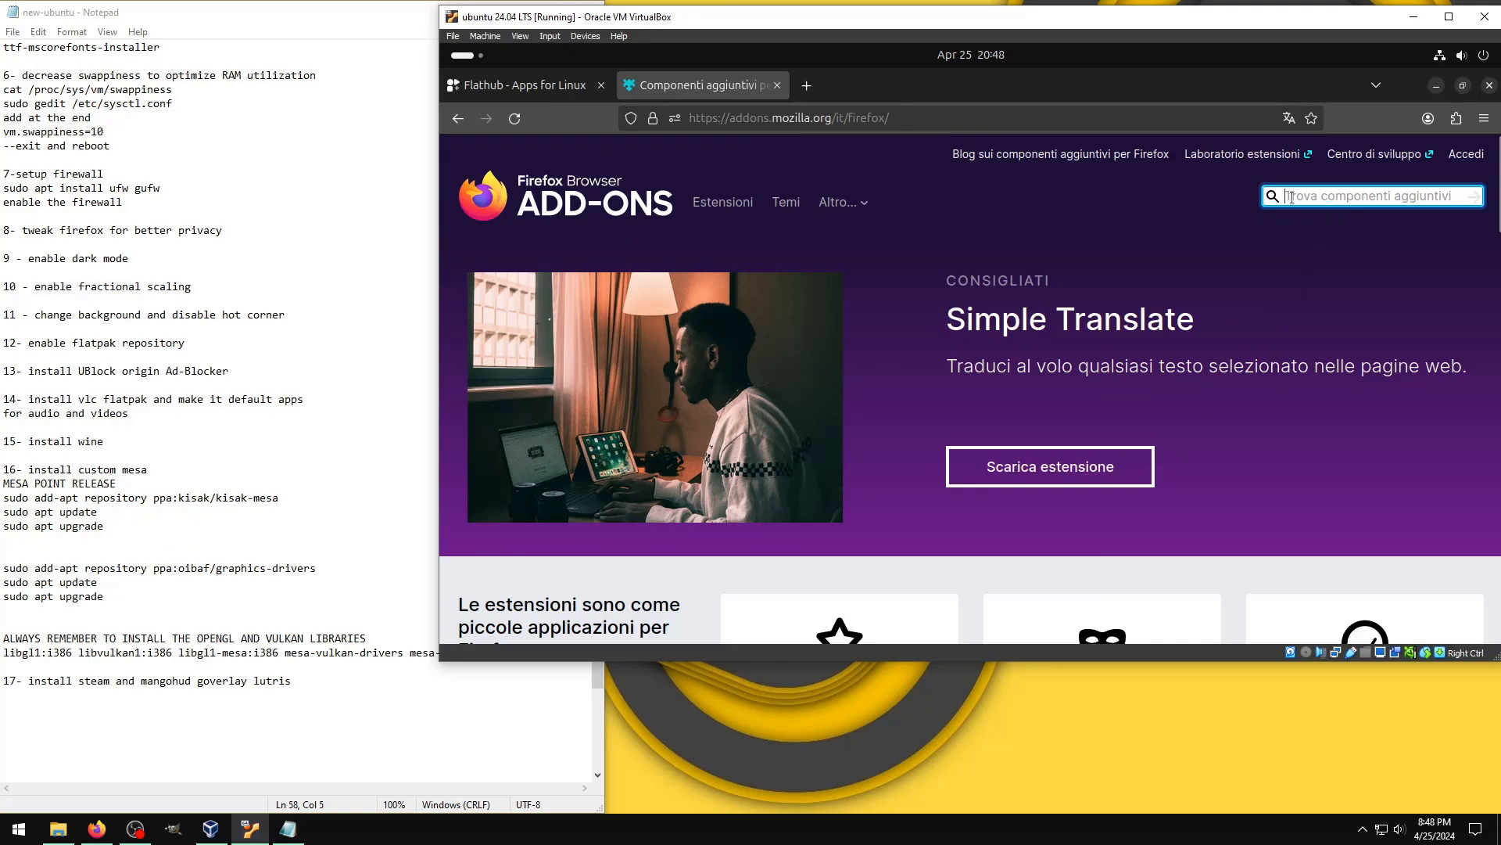
text(ub)
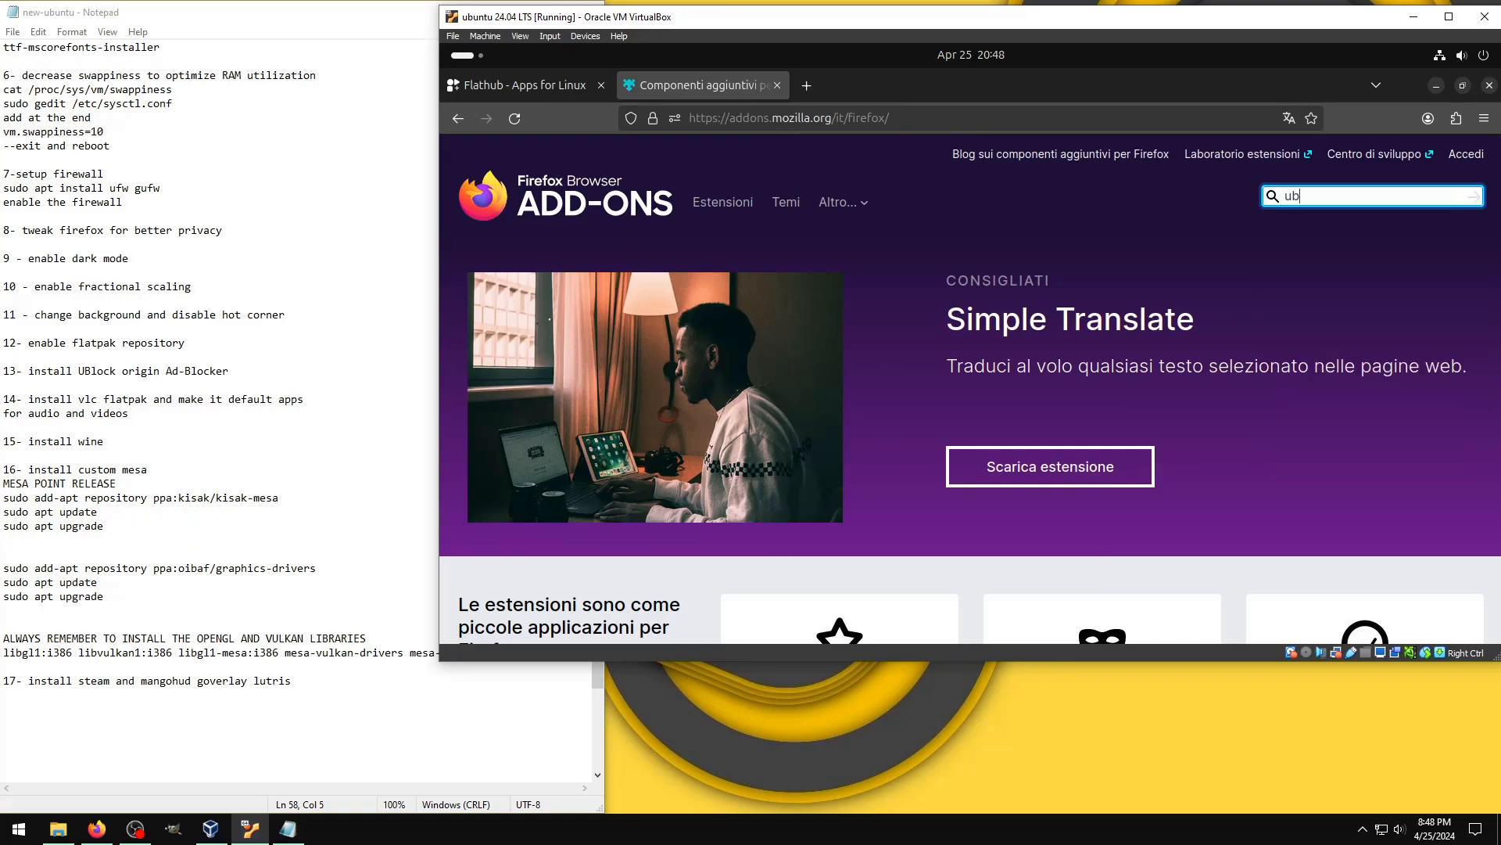
click(1293, 227)
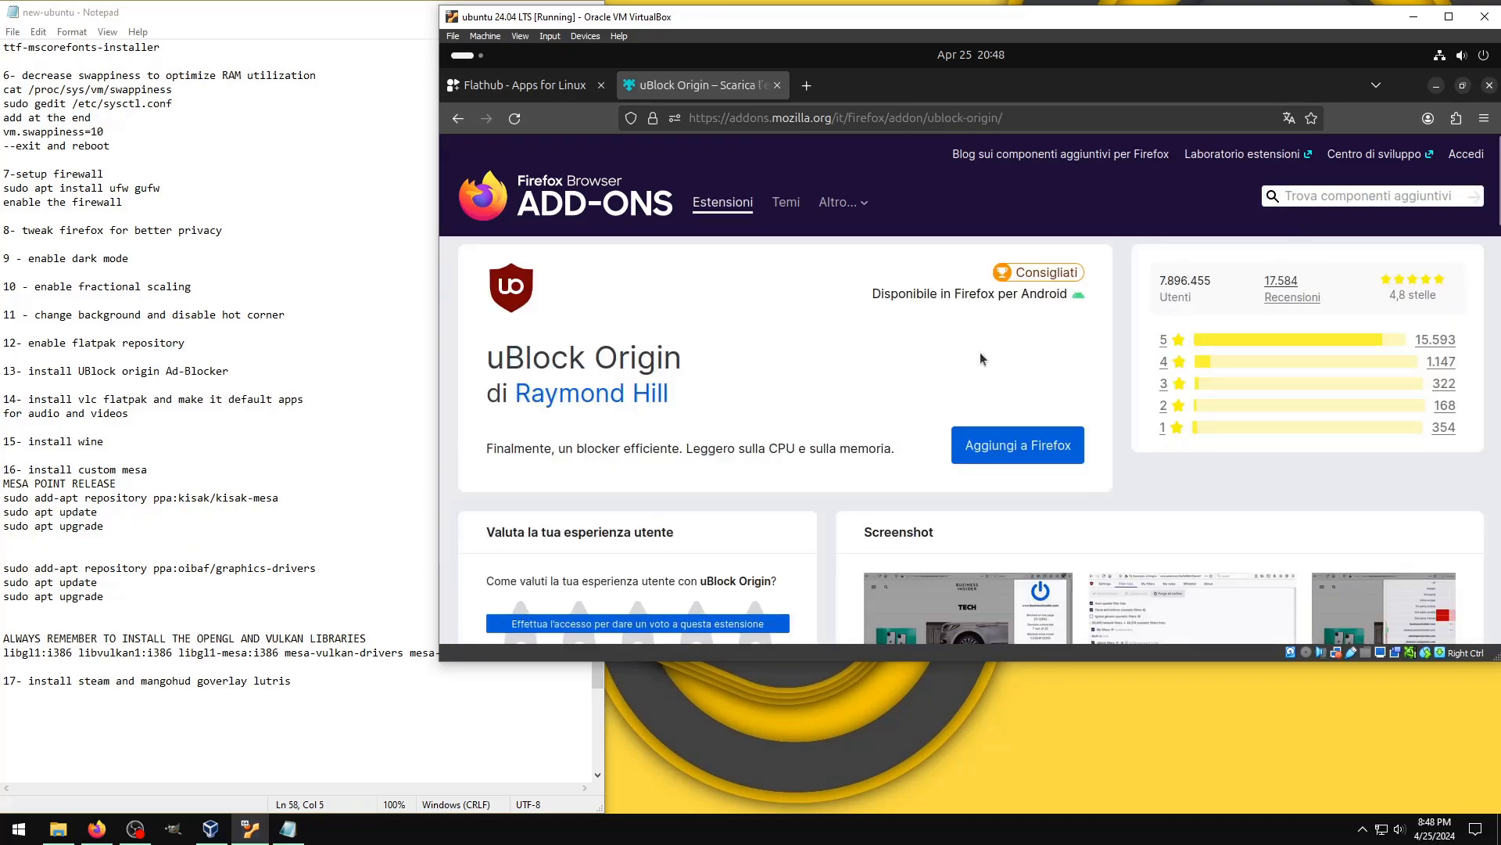
Step: Add the uBlock Origin extension to Firefox and accept its installation prompts
click(994, 432)
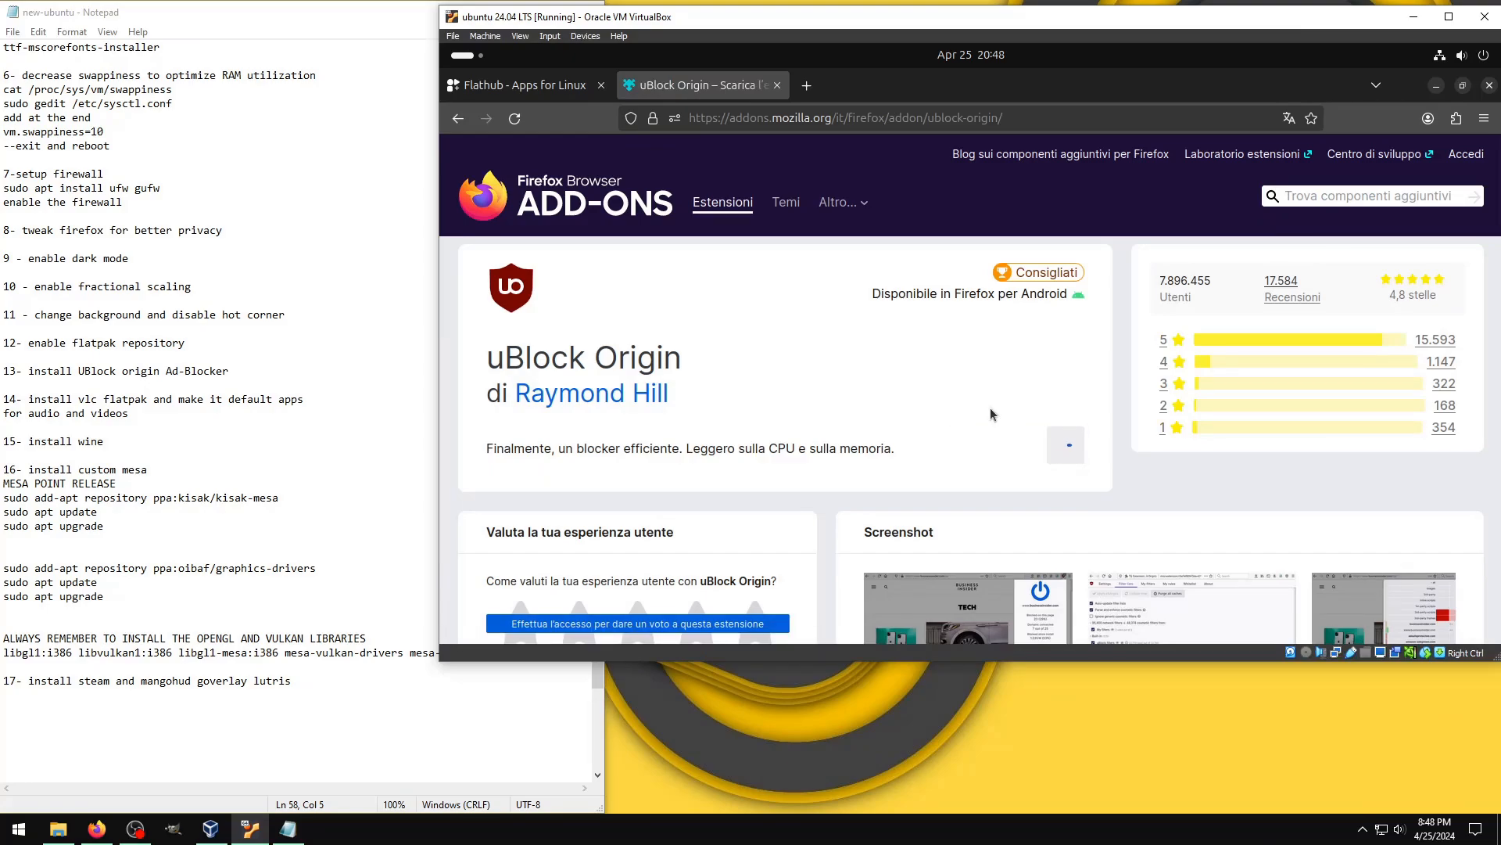
click(1431, 265)
click(1458, 239)
Step: Open the uBlock Origin dashboard and enable the "I am an advanced user" setting
click(1455, 120)
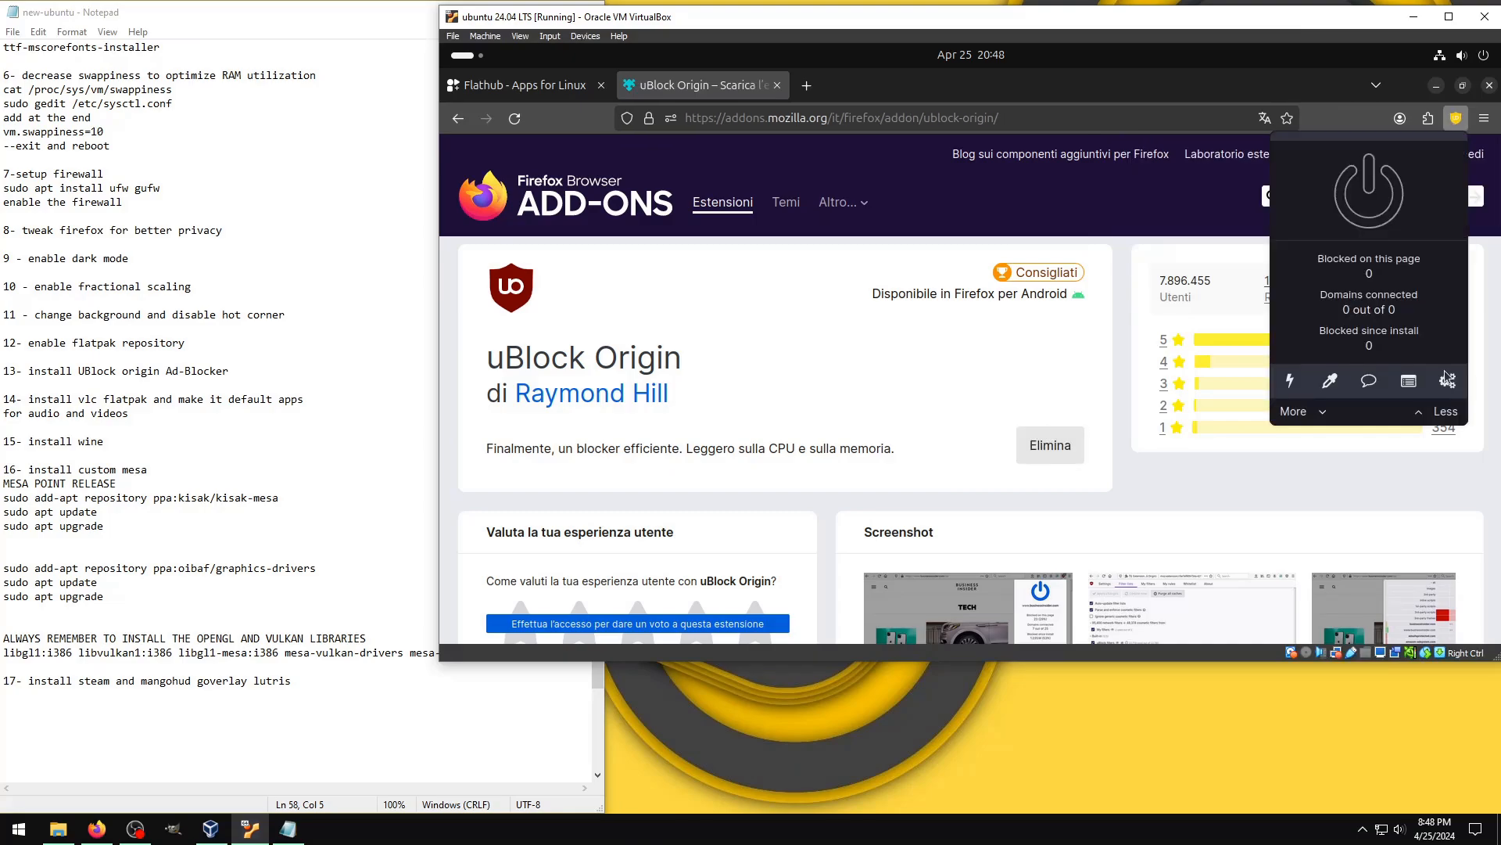
click(870, 354)
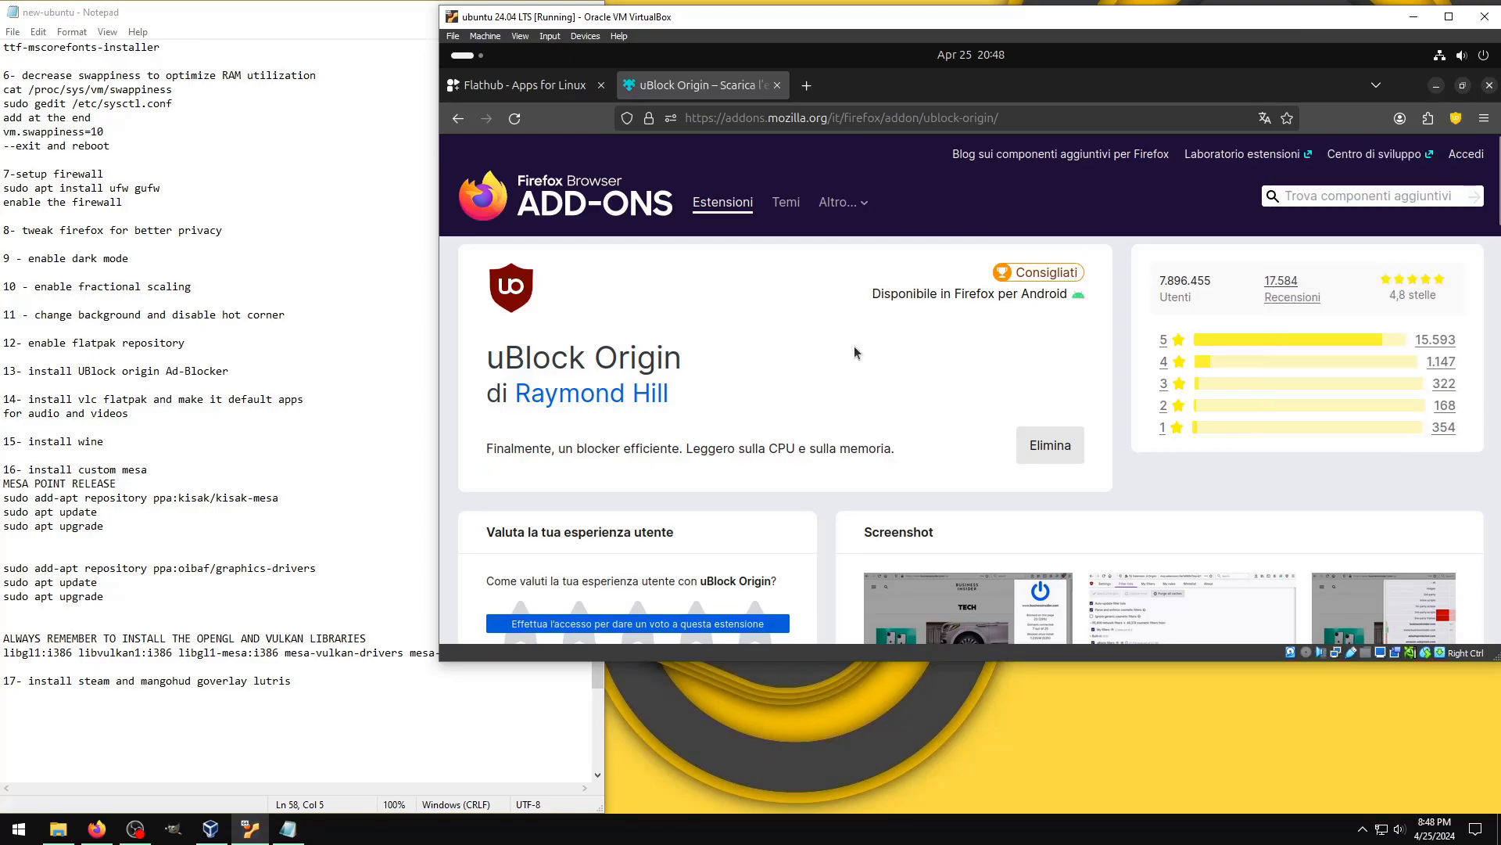
scroll(665, 308, down, 10)
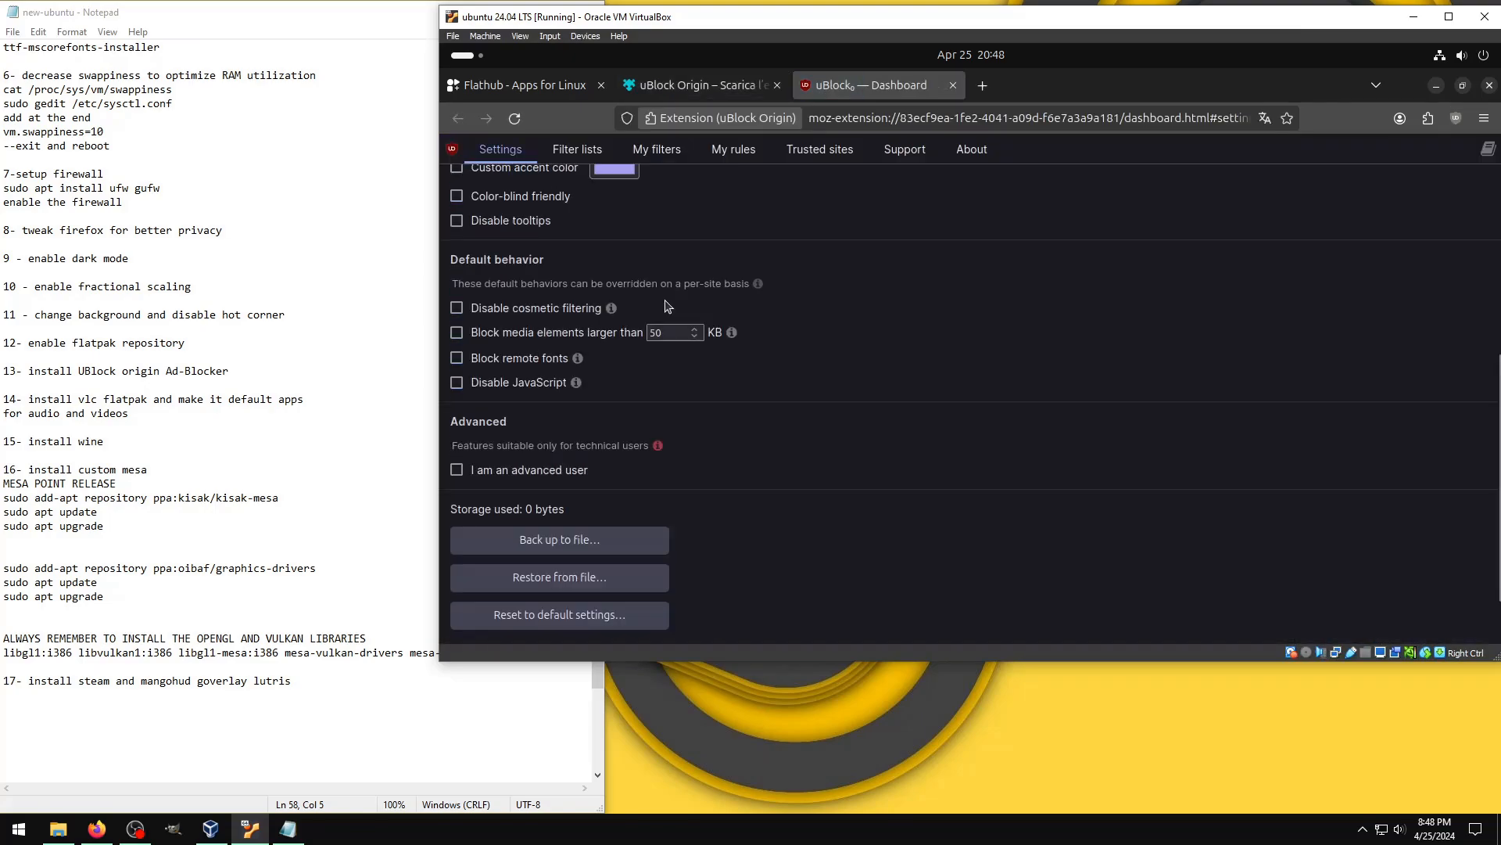
scroll(668, 307, down, 2)
click(457, 399)
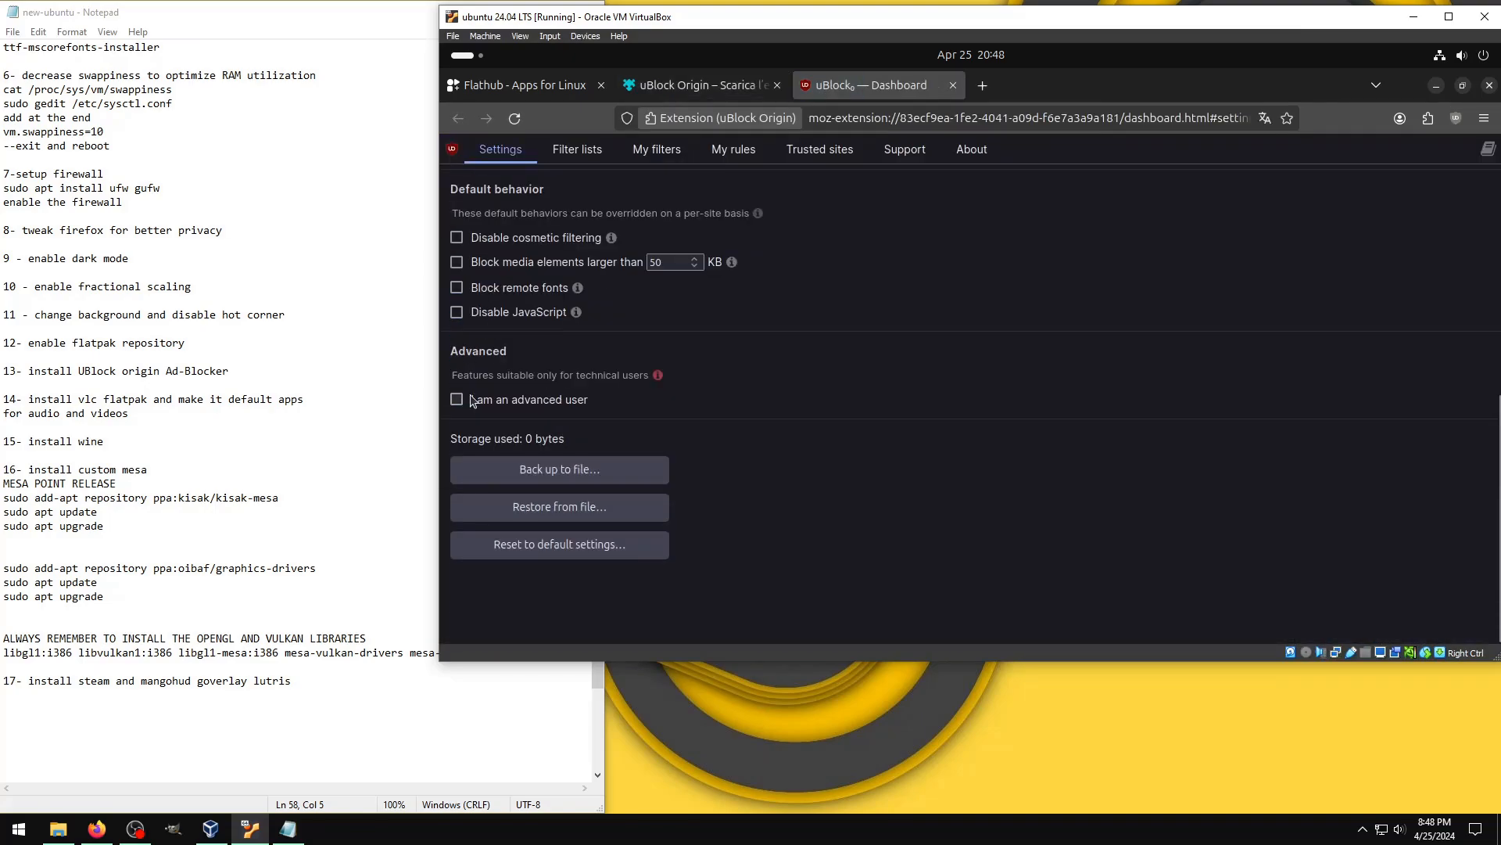
Step: In the uBlock Origin filter lists, enable AdGuard – Ads and AdGuard – Mobile Ads
click(597, 153)
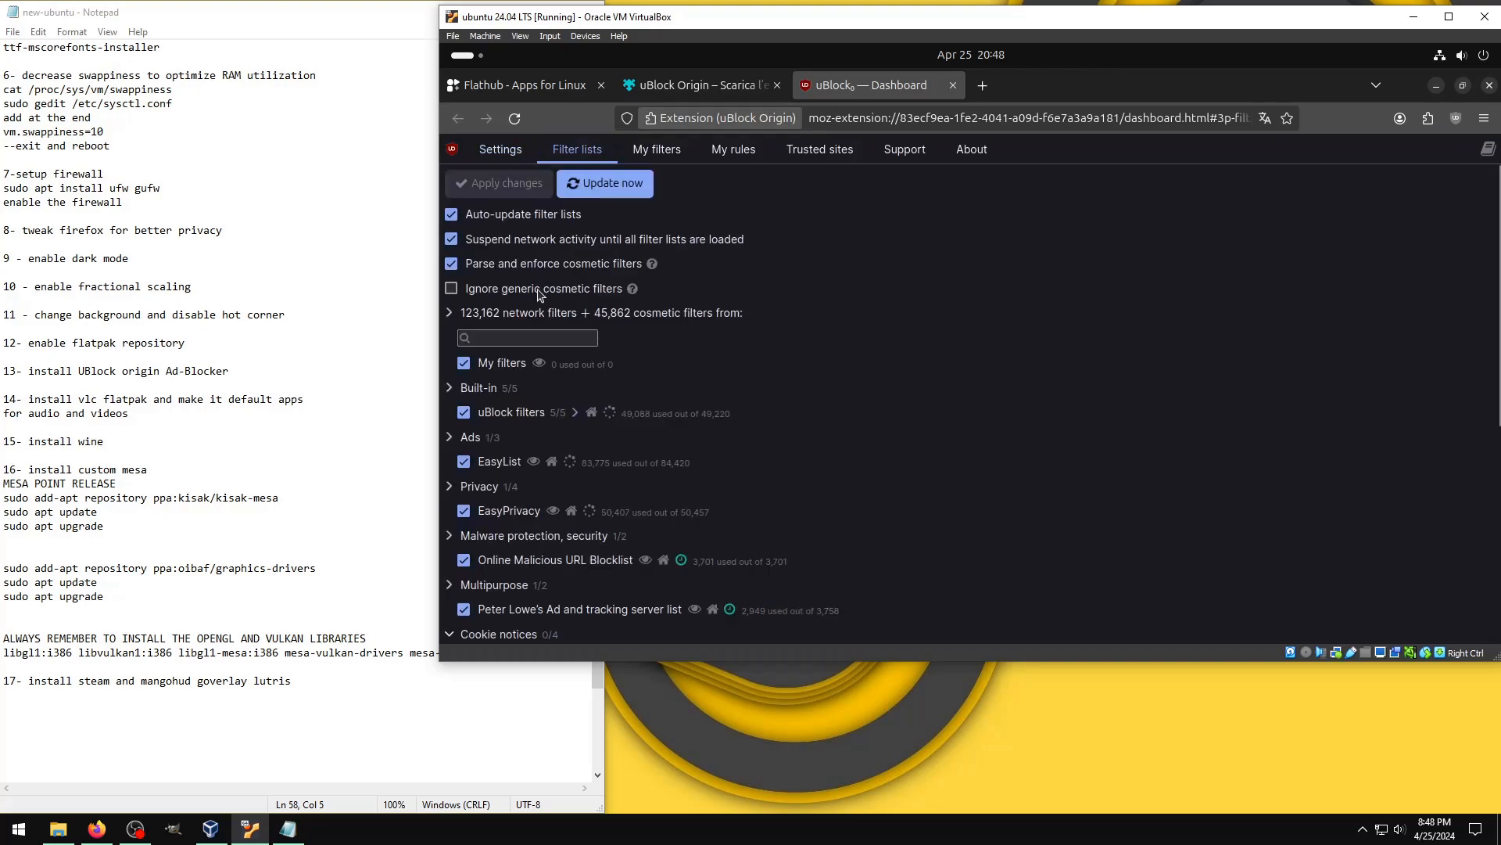
scroll(468, 332, down, 3)
click(468, 331)
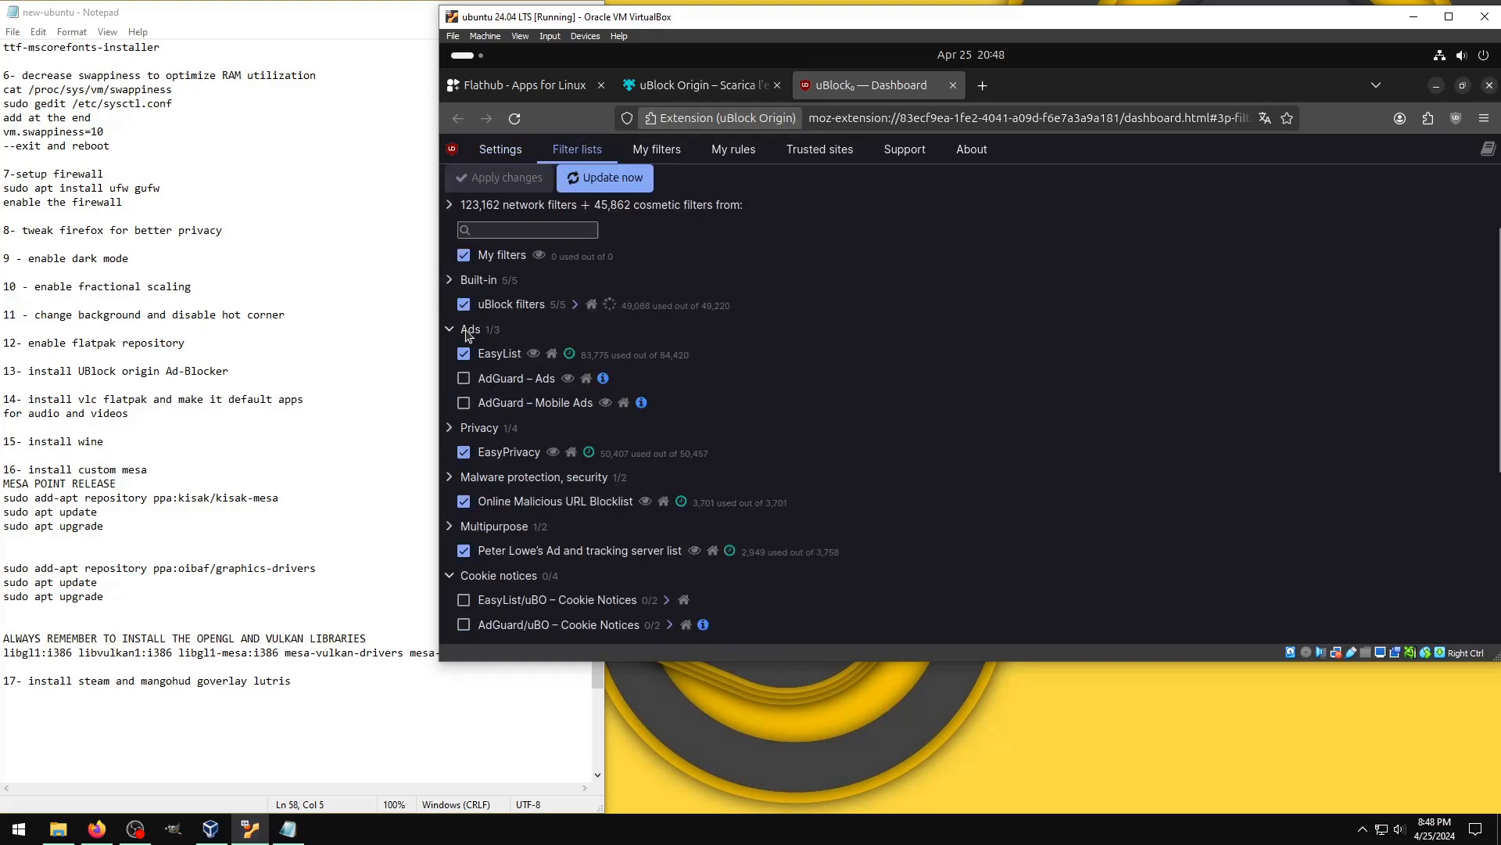
click(464, 379)
click(464, 403)
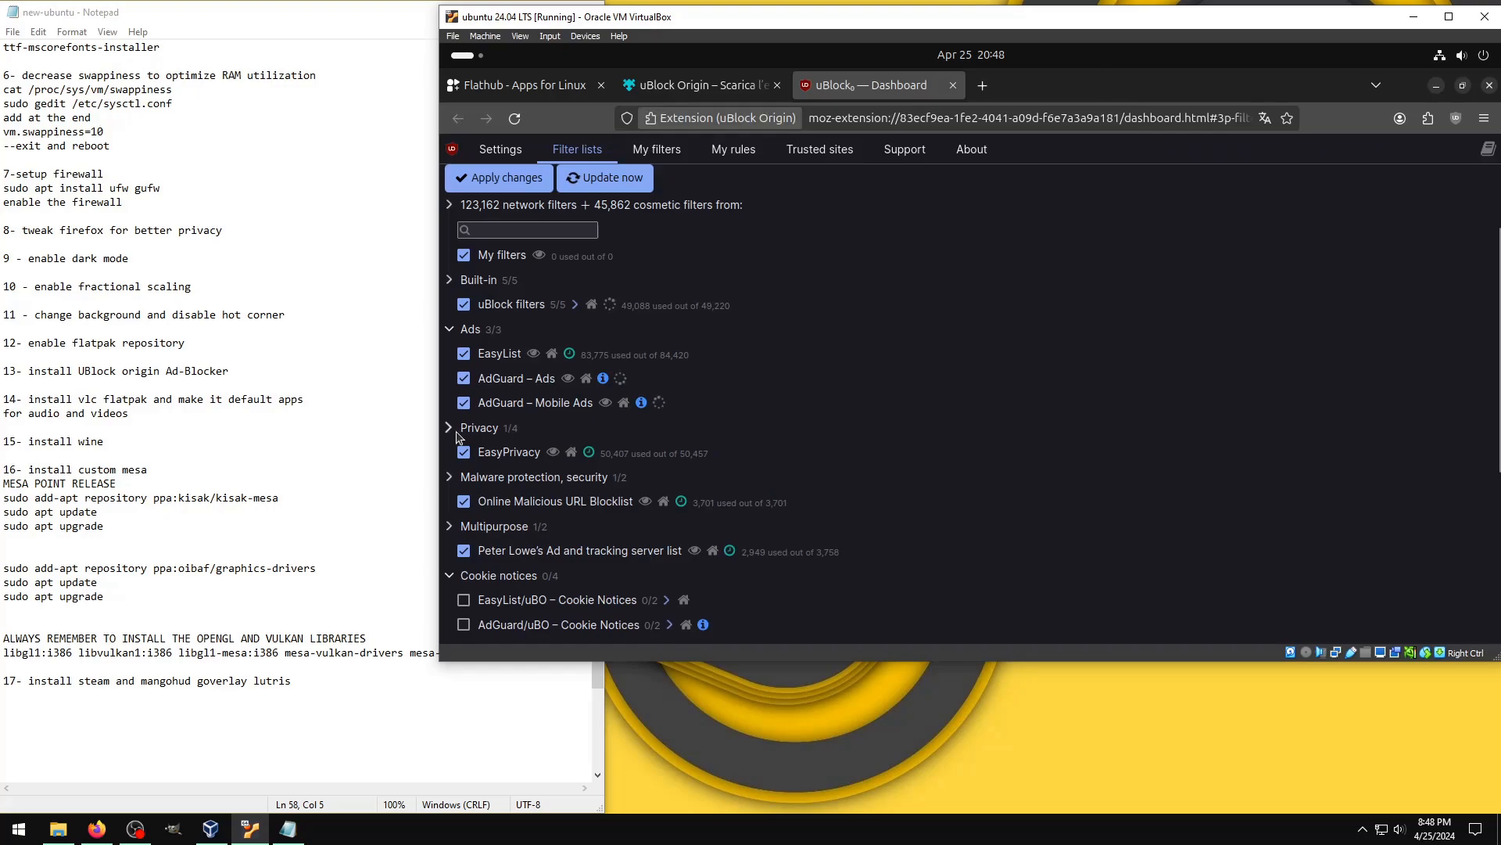
Step: Enable the Privacy lists AdGuard Tracking Protection, AdGuard URL Tracking Protection and Block Outsider Intrusion into LAN
click(452, 429)
click(464, 476)
click(464, 501)
click(464, 526)
Step: Enable the Phishing URL Blocklist under Malware protection and the hosts file list under Multipurpose
click(451, 551)
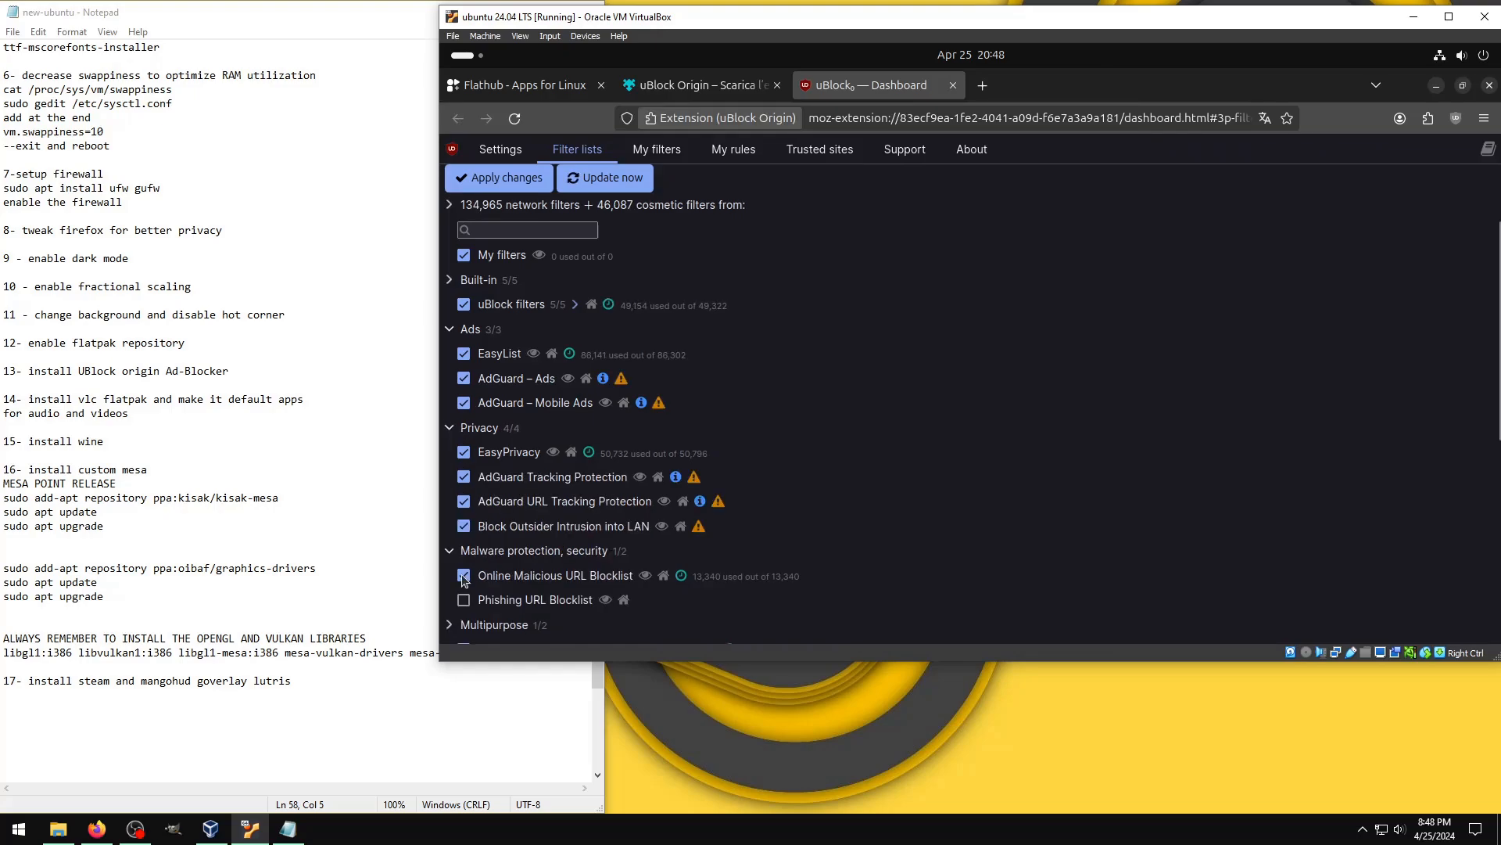
click(464, 599)
scroll(463, 600, down, 2)
click(452, 517)
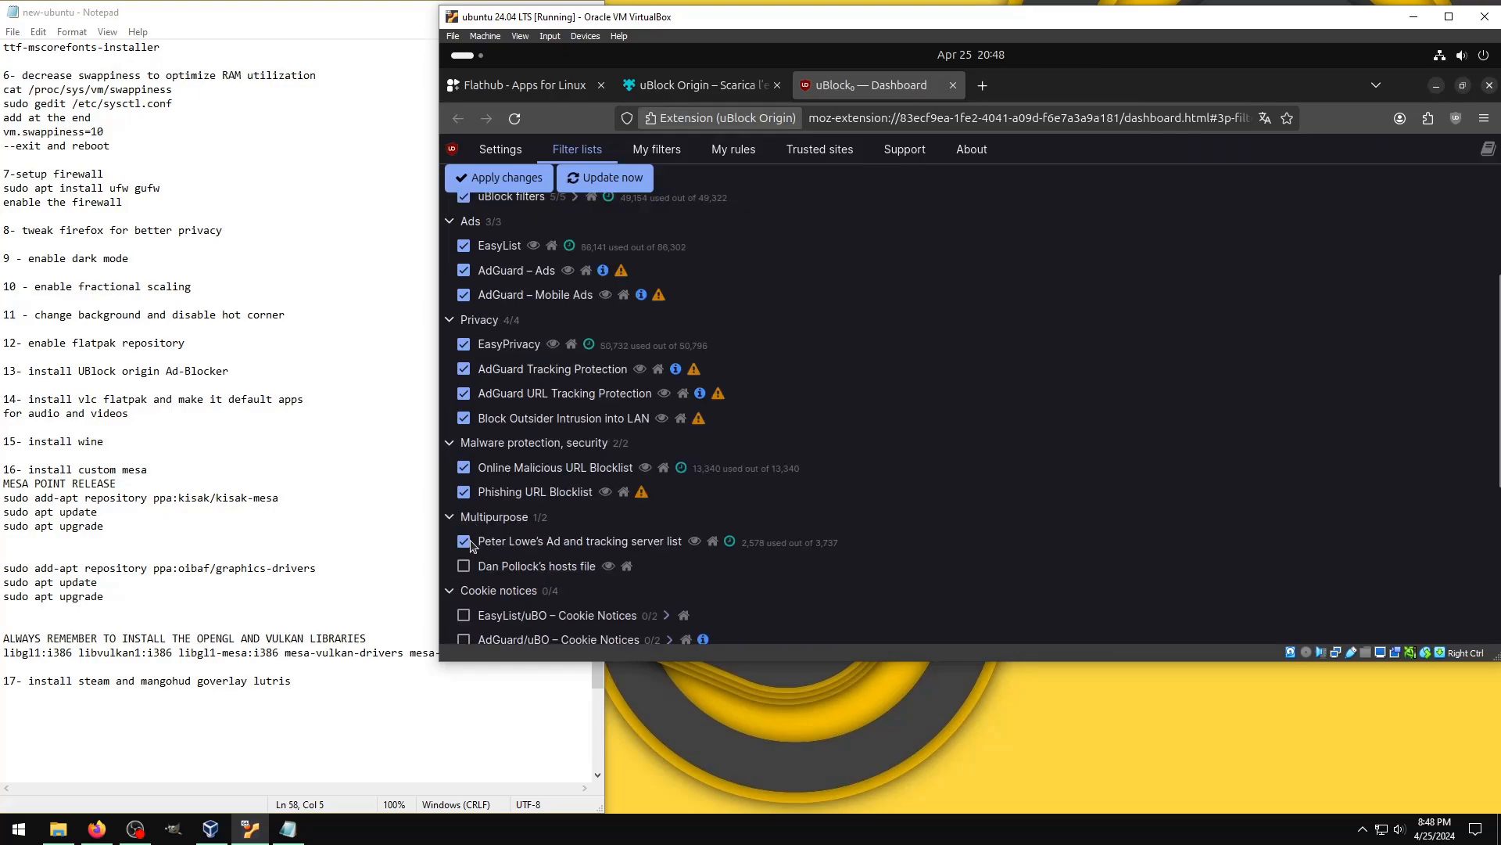
click(464, 565)
Step: Enable both Cookie Notices lists and all three Social widgets lists (EasyList, AdGuard and Fanboy – Anti-Facebook)
scroll(464, 565, down, 3)
click(464, 399)
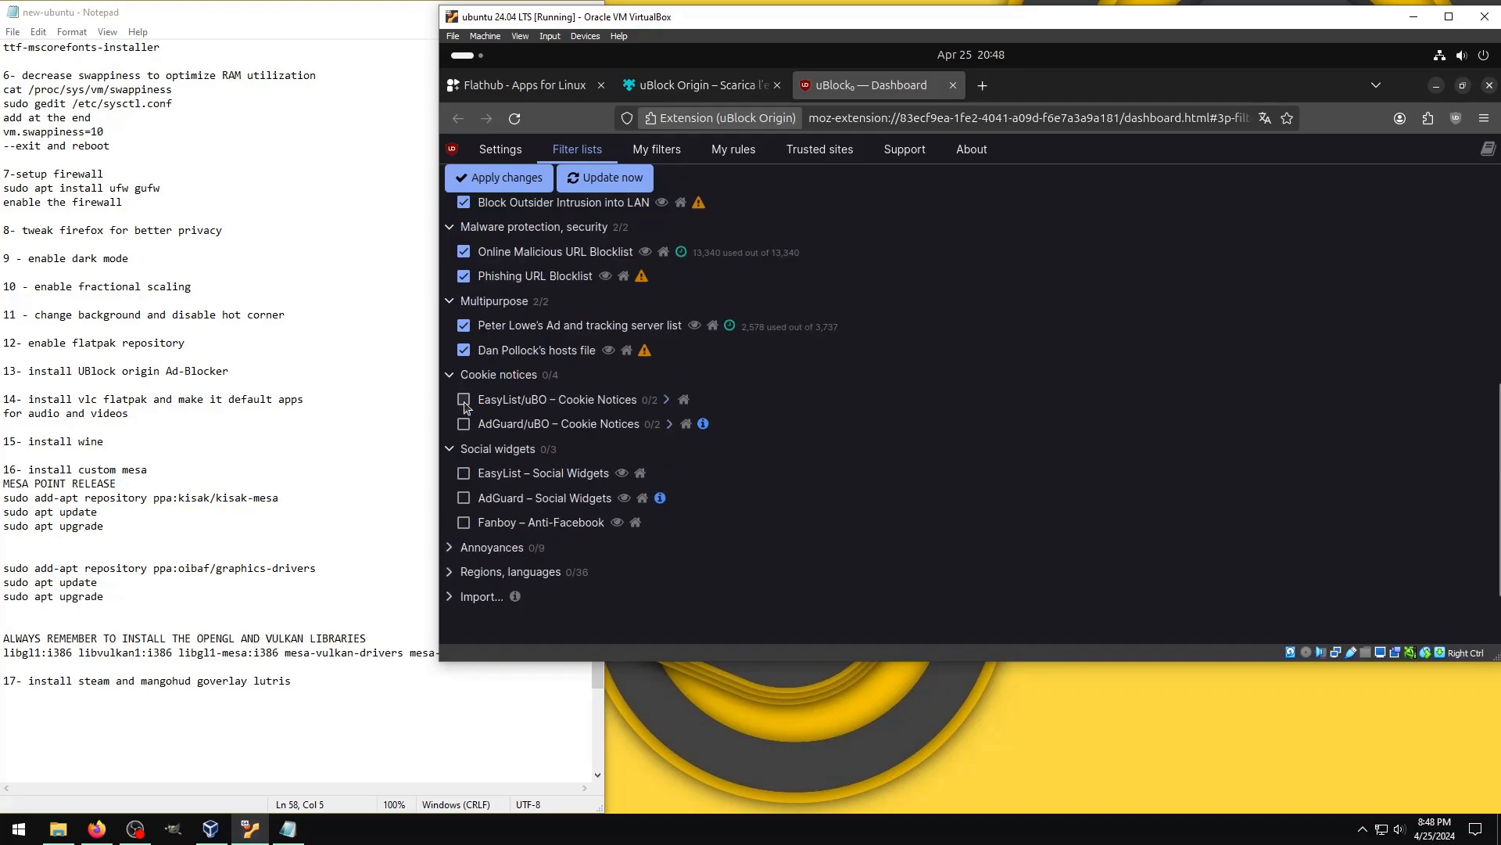
click(463, 423)
click(464, 495)
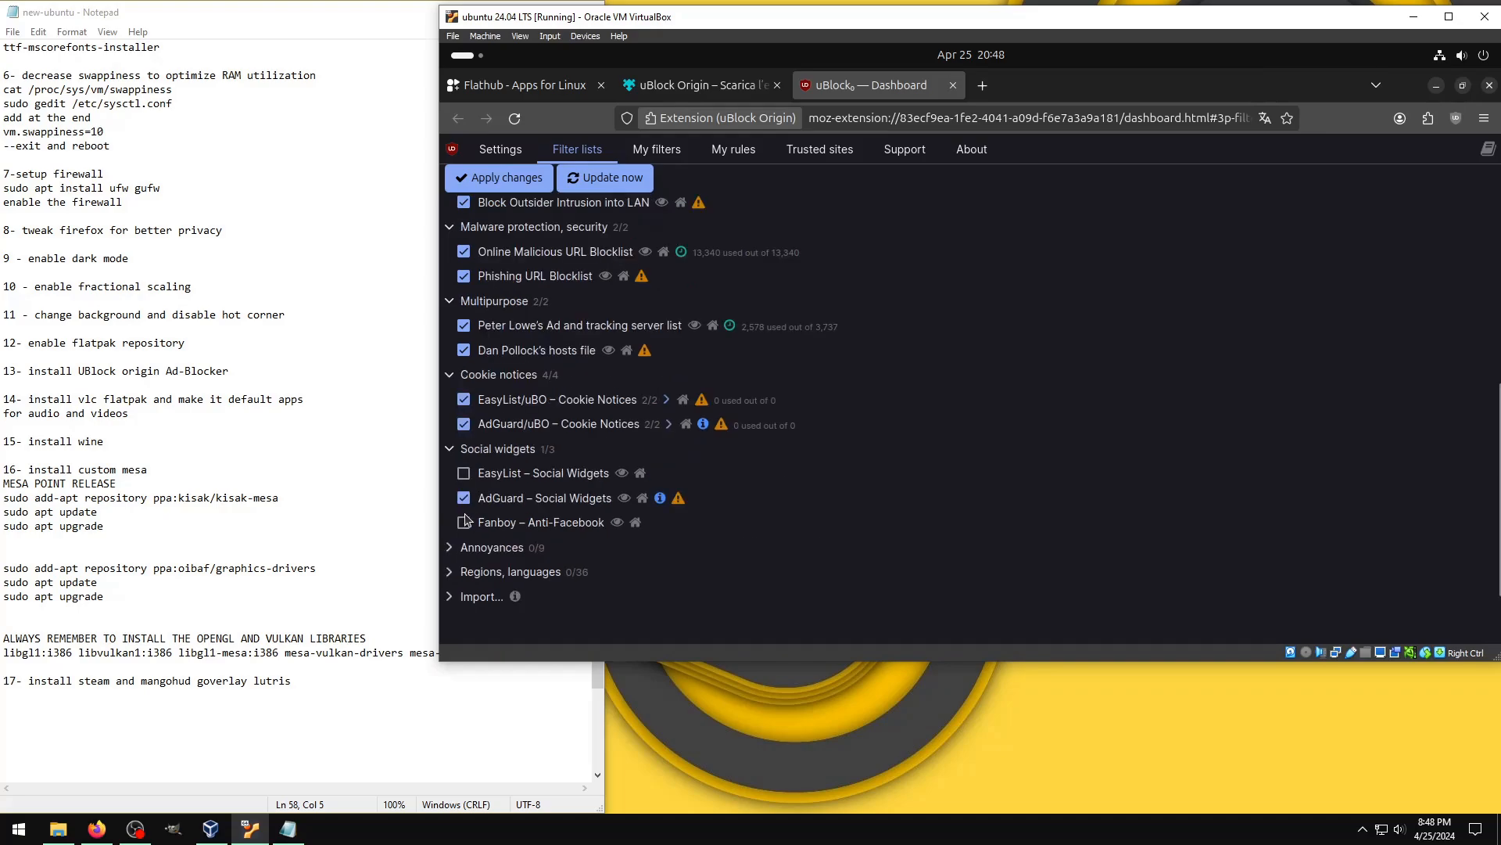
click(464, 472)
click(464, 522)
Step: Enable the EasyList, AdGuard and uBlock filters lists in the Annoyances group
scroll(463, 522, down, 2)
click(450, 382)
click(463, 407)
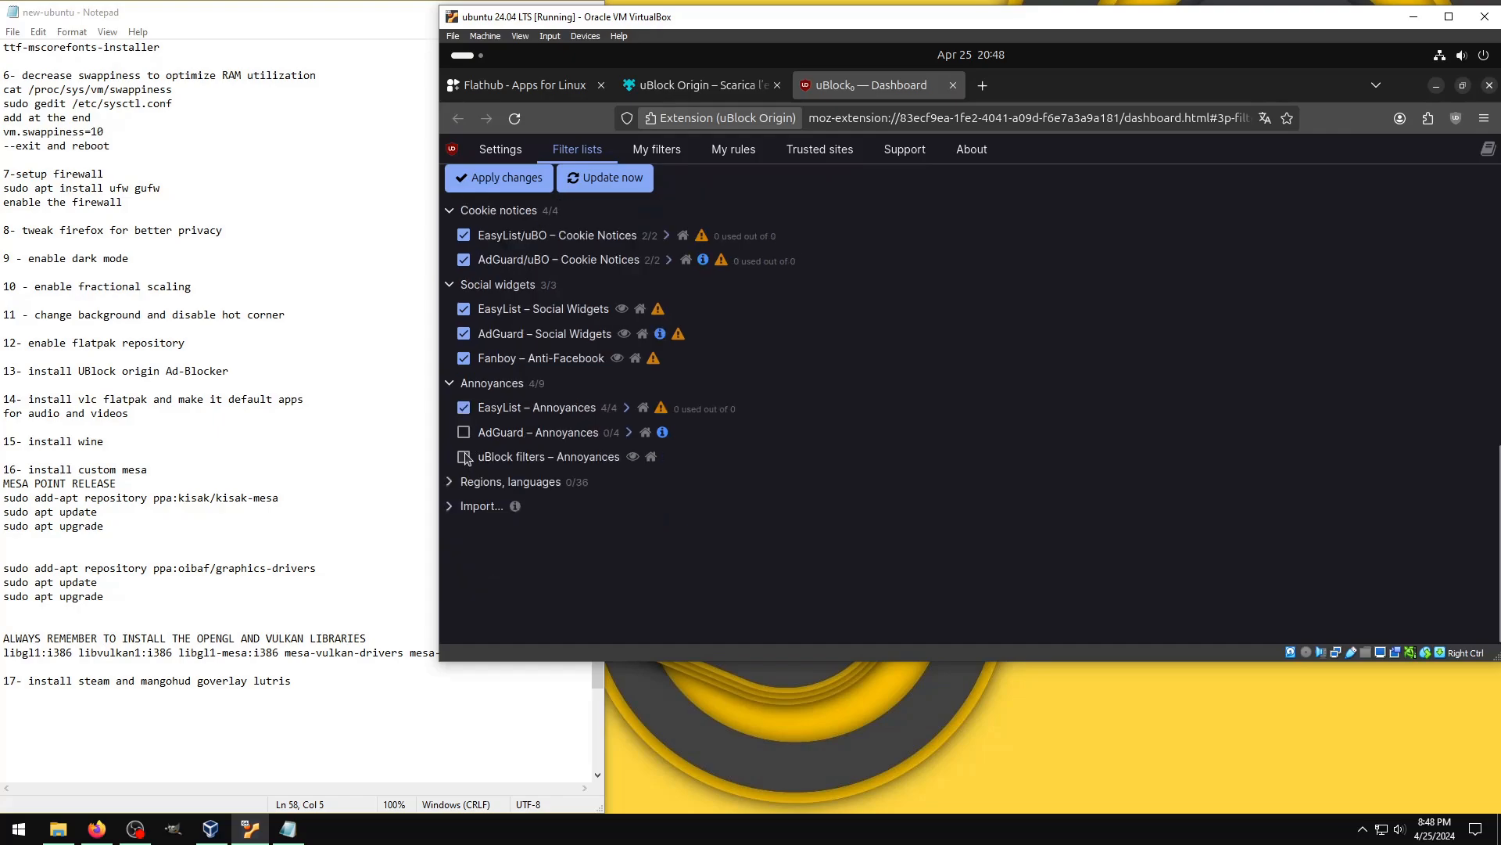
click(463, 457)
click(464, 432)
Step: Under Regions, languages, enable the Albanian, Bulgarian, Chinese, Czech and Slovak, Estonian, Arabic, Spanish/Portuguese and EasyList Spanish lists
click(450, 482)
click(463, 506)
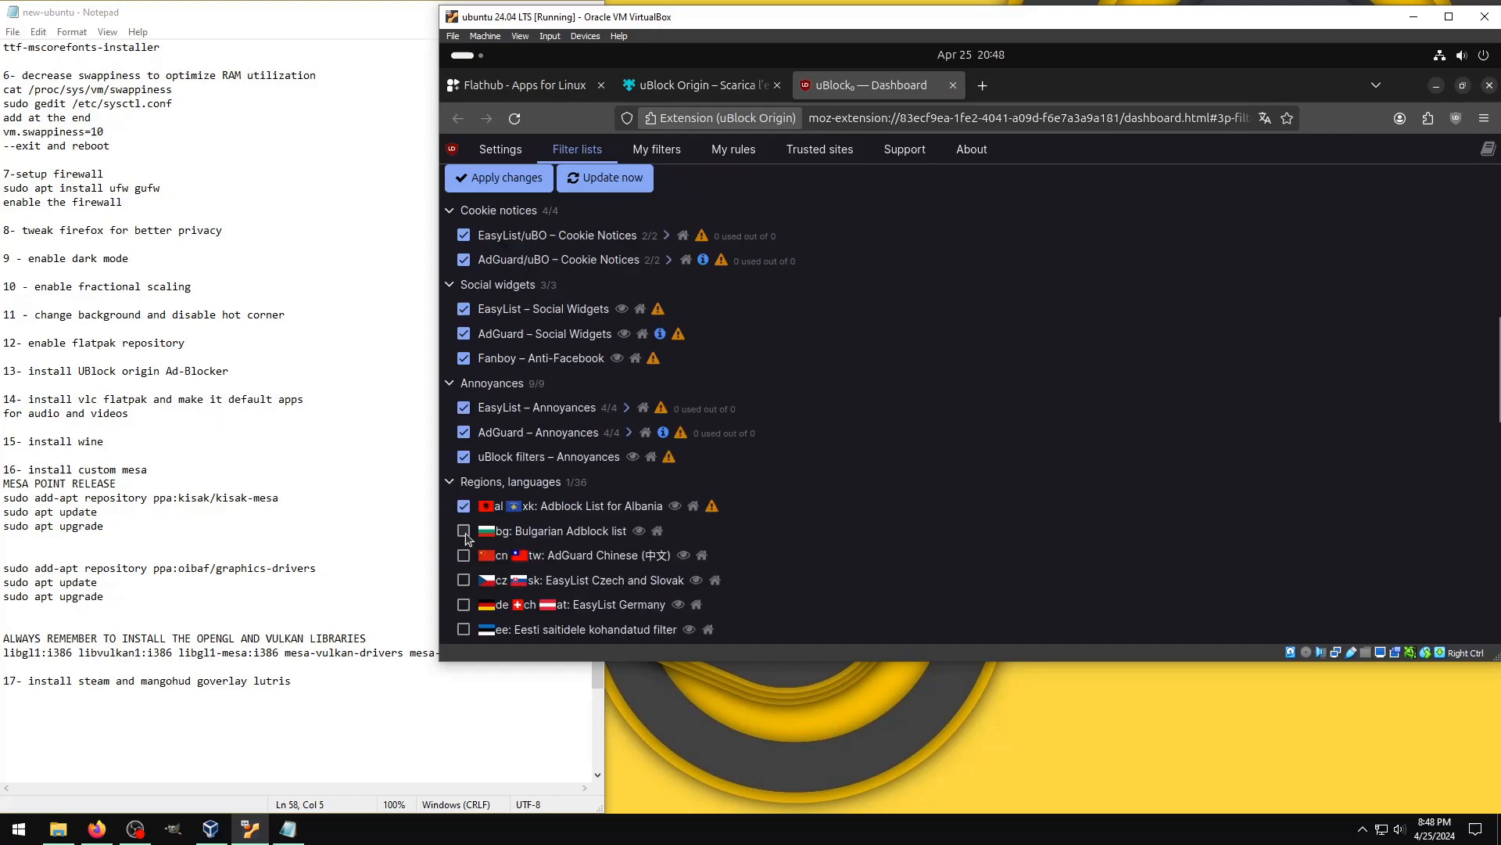
click(464, 531)
click(464, 555)
scroll(467, 448, down, 2)
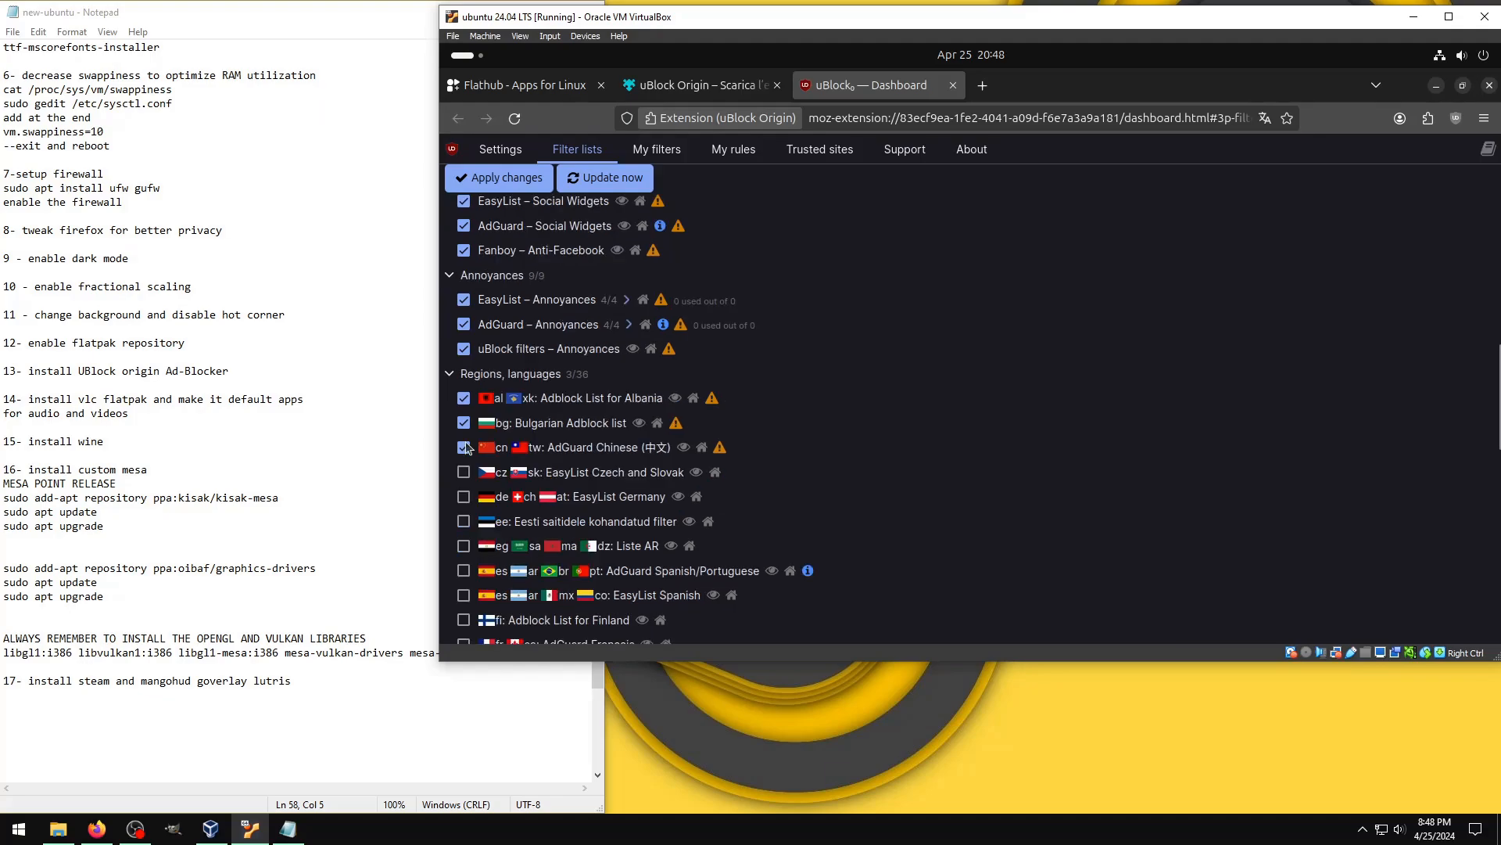
click(464, 471)
click(464, 521)
click(463, 545)
click(463, 570)
click(464, 594)
Step: Enable the regional lists from Finland down to Iceland, including French, Greek, Serbo-Croatian, Hungarian, ABPindo, Hebrew, IndianList and PersianBlocker
scroll(462, 580, down, 6)
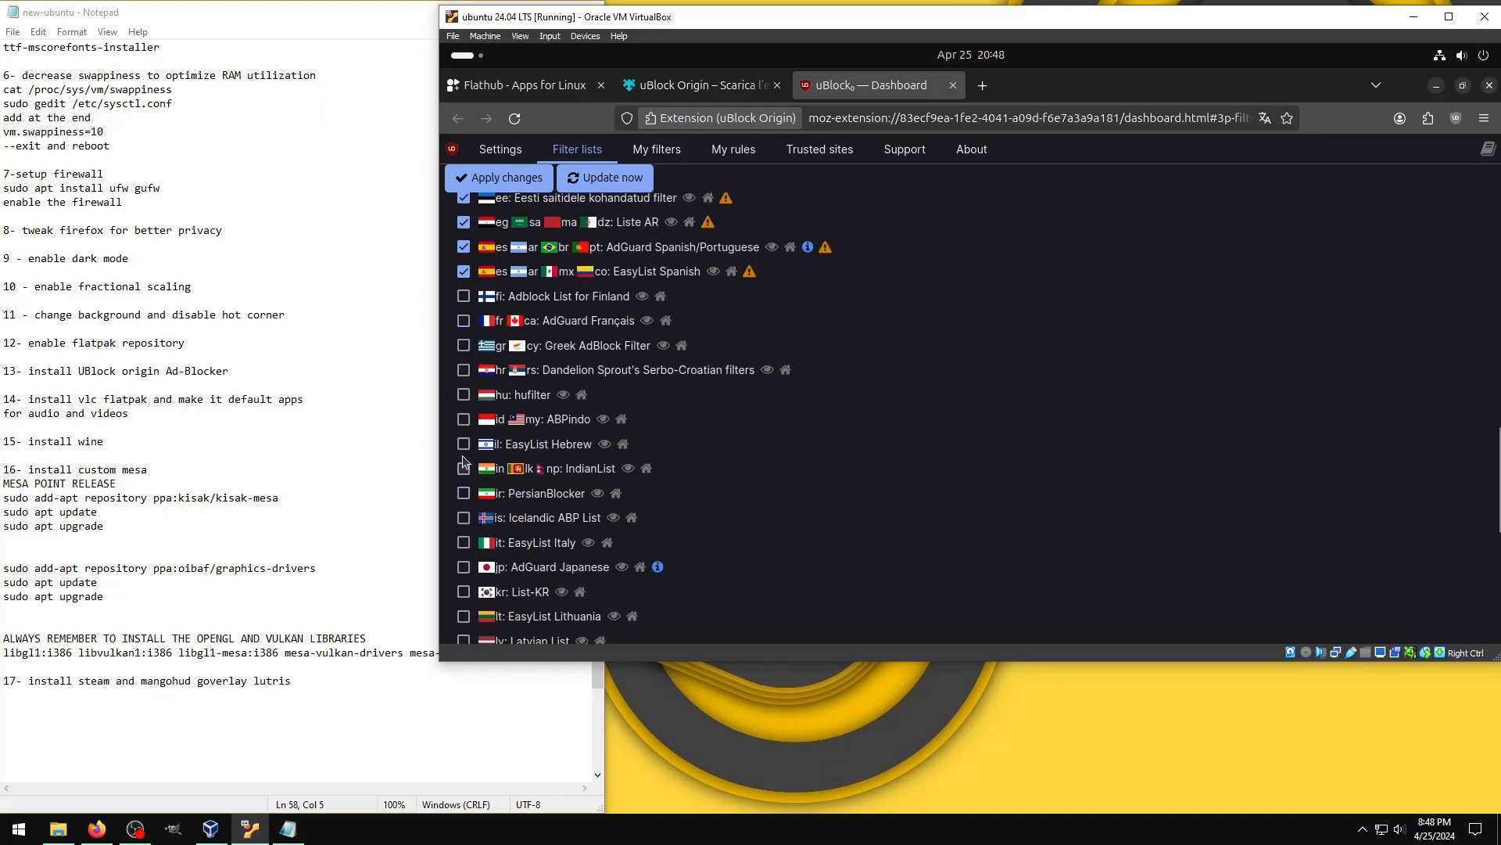
click(463, 295)
click(463, 320)
click(464, 345)
click(463, 370)
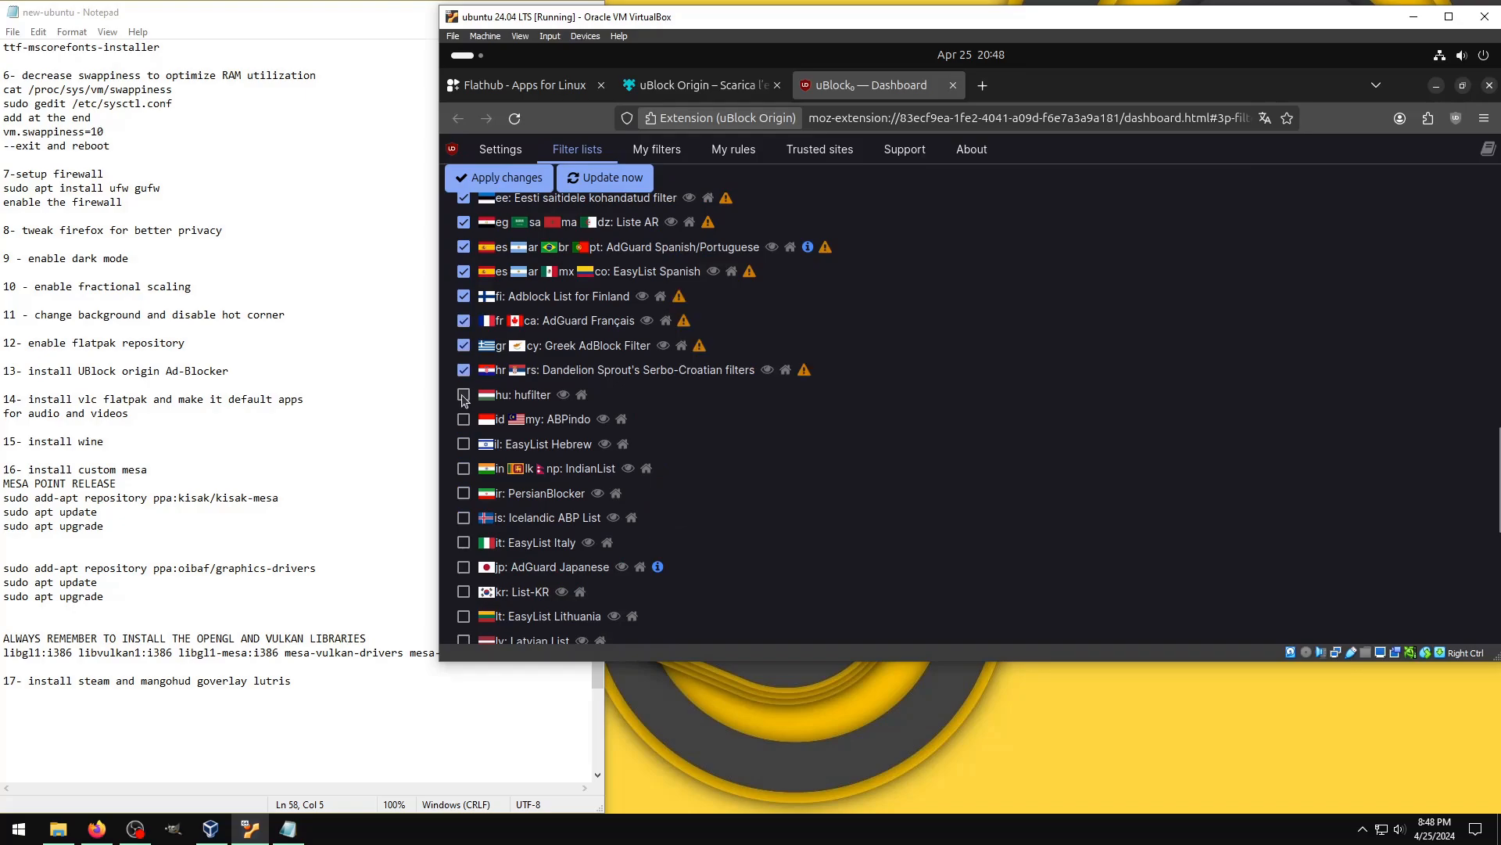
click(464, 395)
click(464, 419)
click(463, 444)
click(464, 468)
click(464, 492)
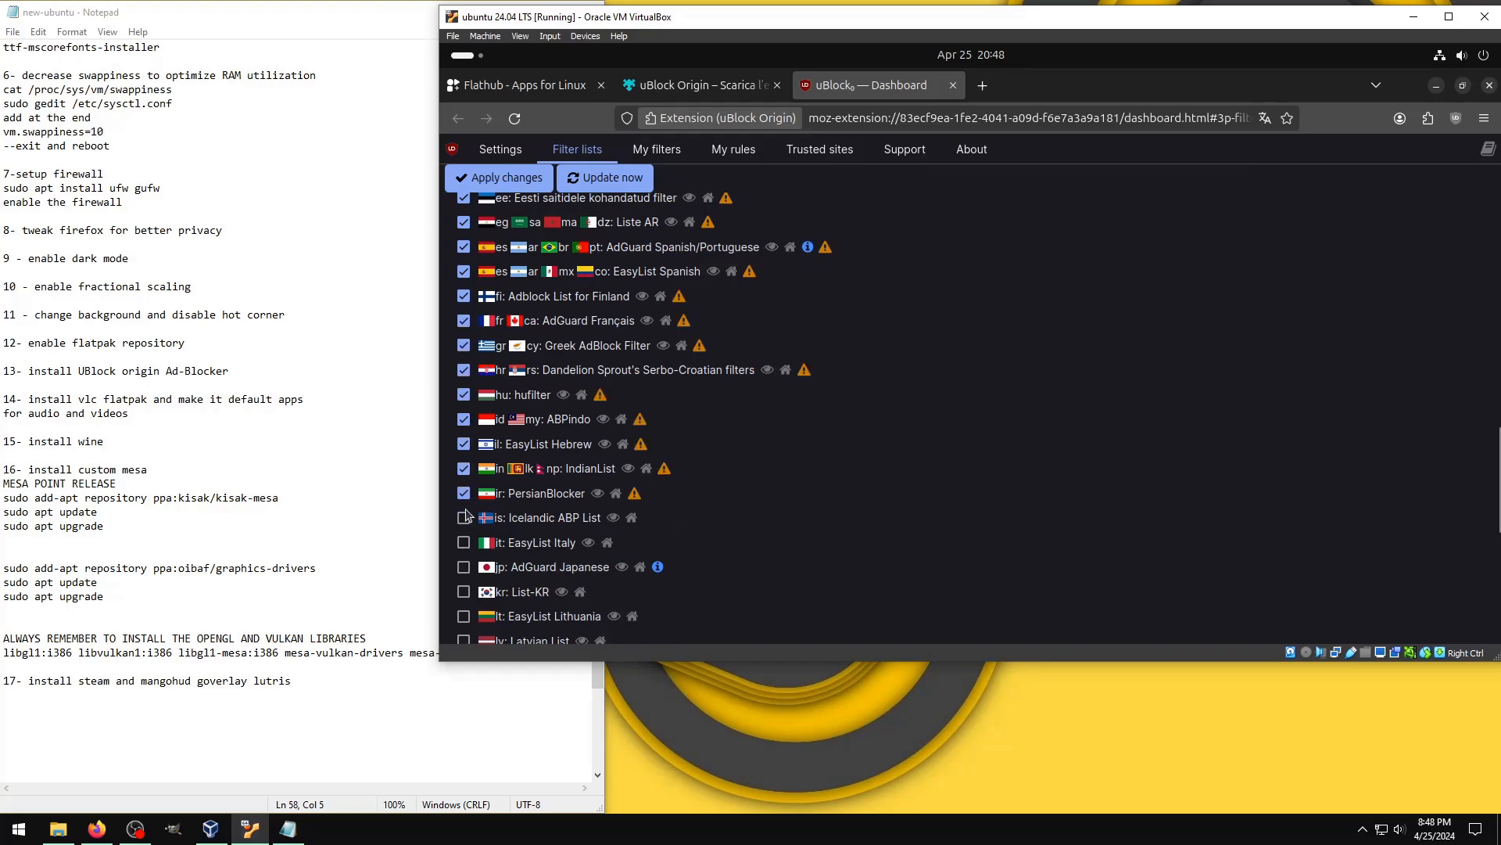
click(464, 517)
Step: Enable the regional lists EasyList Italy, AdGuard Japanese, List-KR, EasyList Lithuania and Latvian List
scroll(465, 460, down, 2)
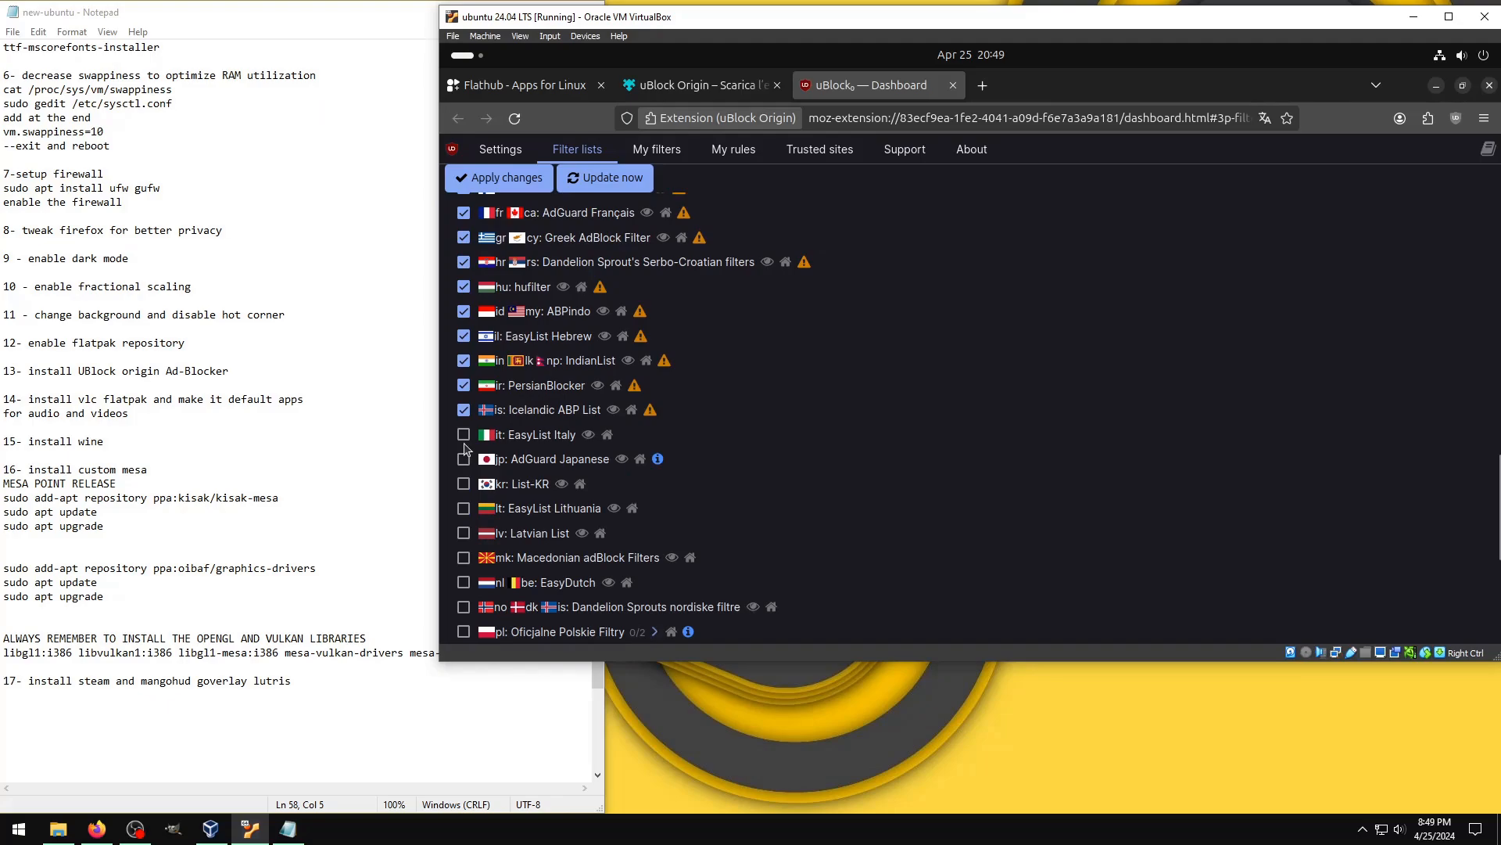
click(464, 459)
click(463, 434)
click(464, 483)
click(463, 508)
click(464, 533)
Step: Enable the remaining regional lists from Macedonian adBlock Filters through ABPVN List and update the filter lists
scroll(467, 496, down, 4)
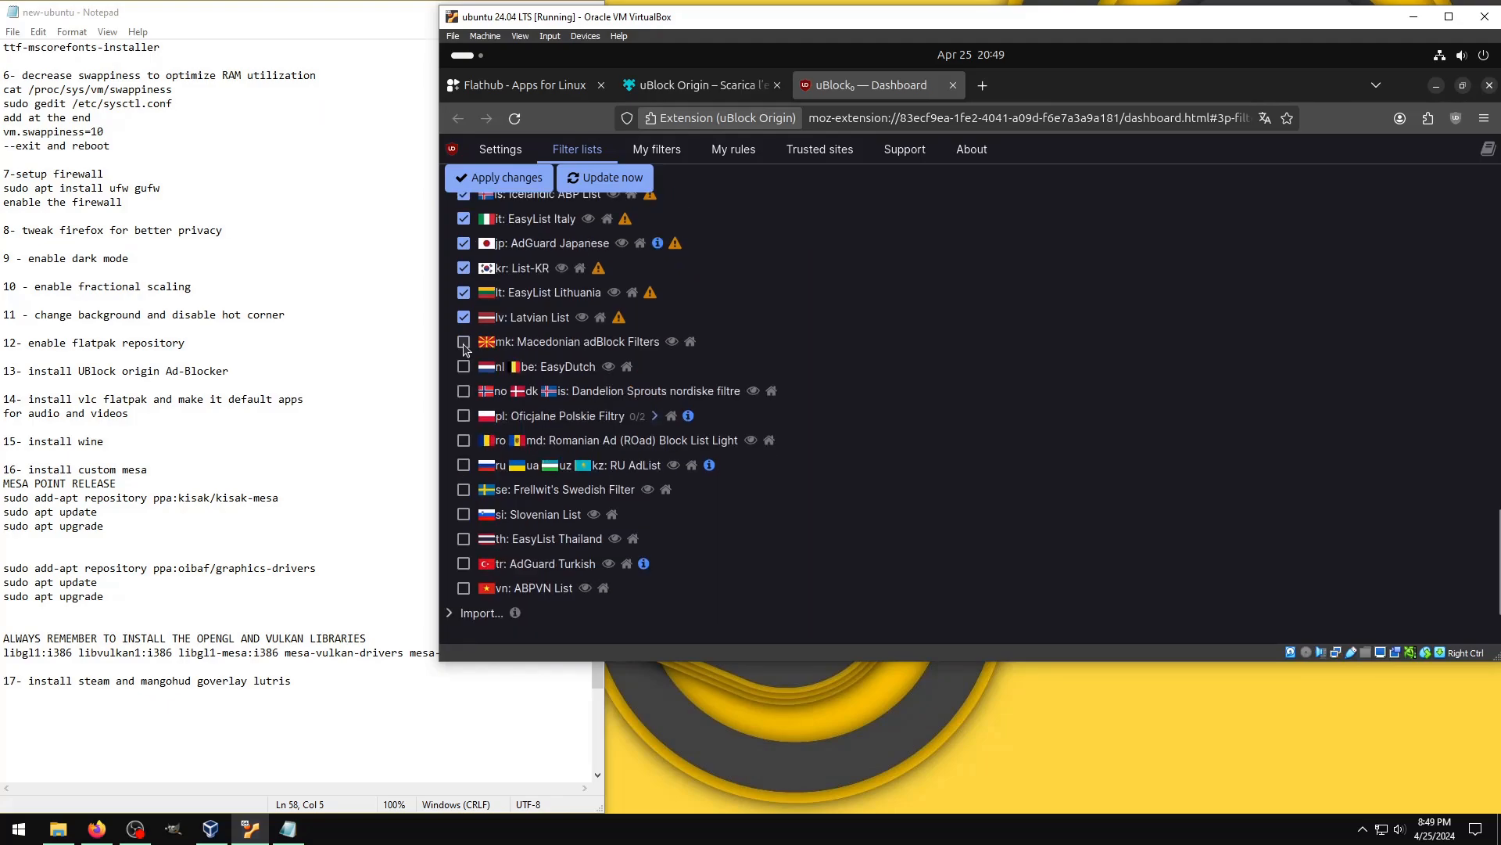
click(464, 341)
click(464, 366)
click(464, 391)
click(464, 416)
click(463, 440)
click(464, 465)
click(464, 489)
click(463, 513)
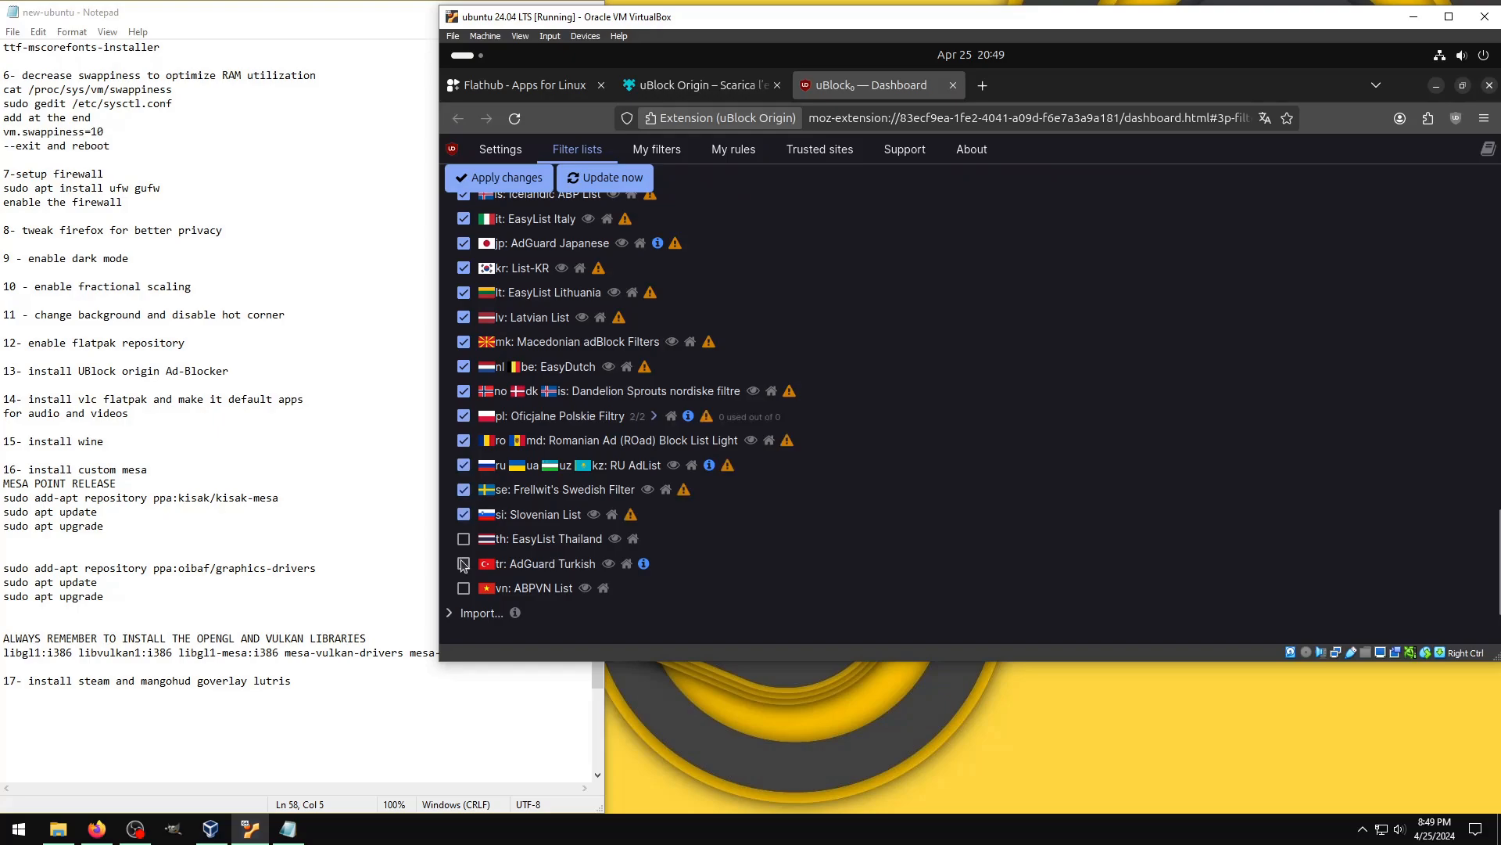
click(463, 564)
click(464, 587)
click(464, 538)
click(577, 181)
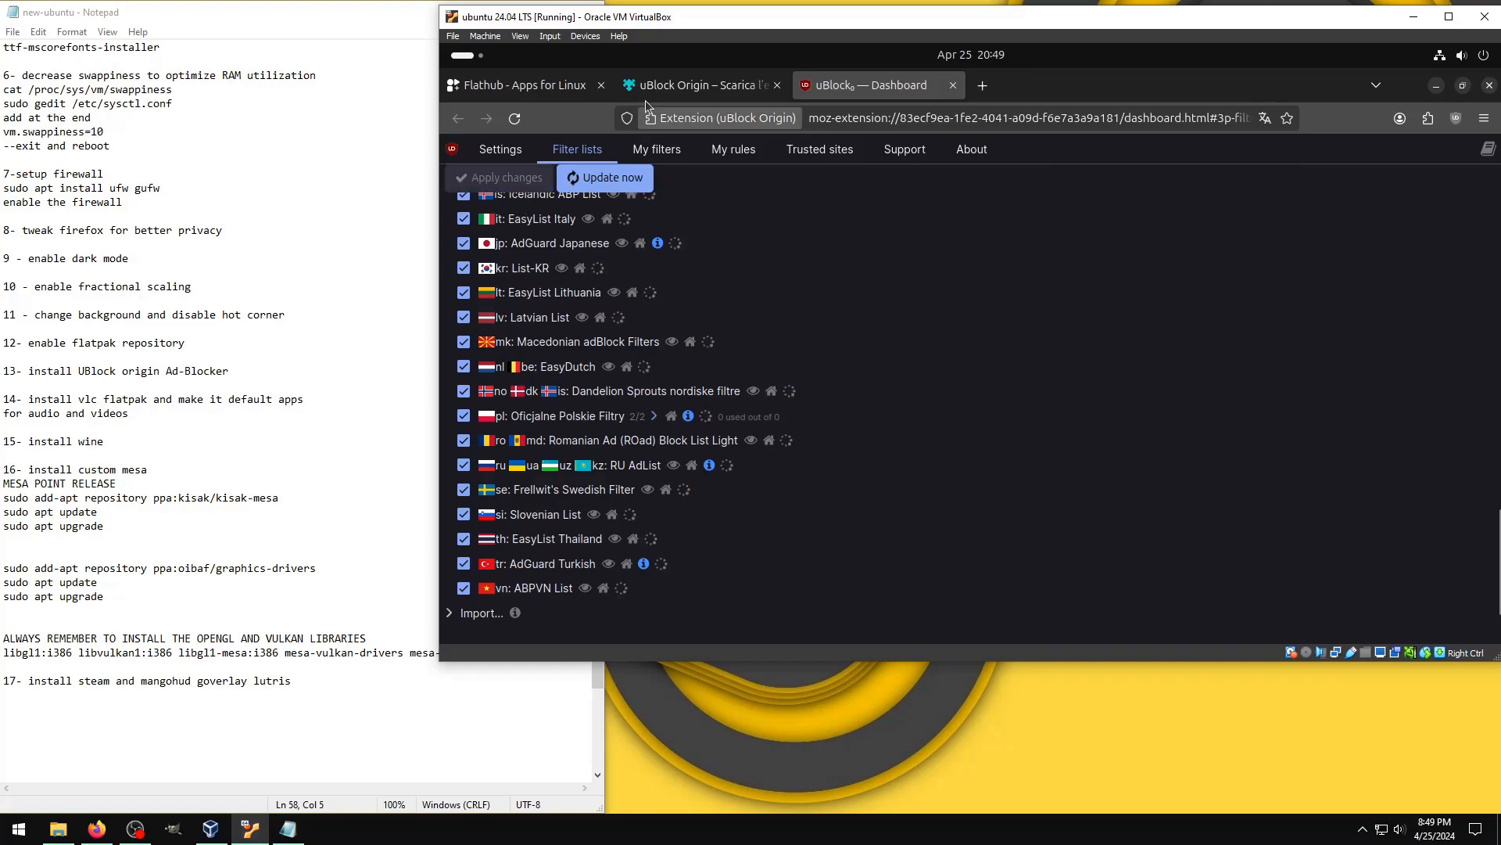
Step: Search Flathub for "vlc" and open the VLC app page
click(568, 89)
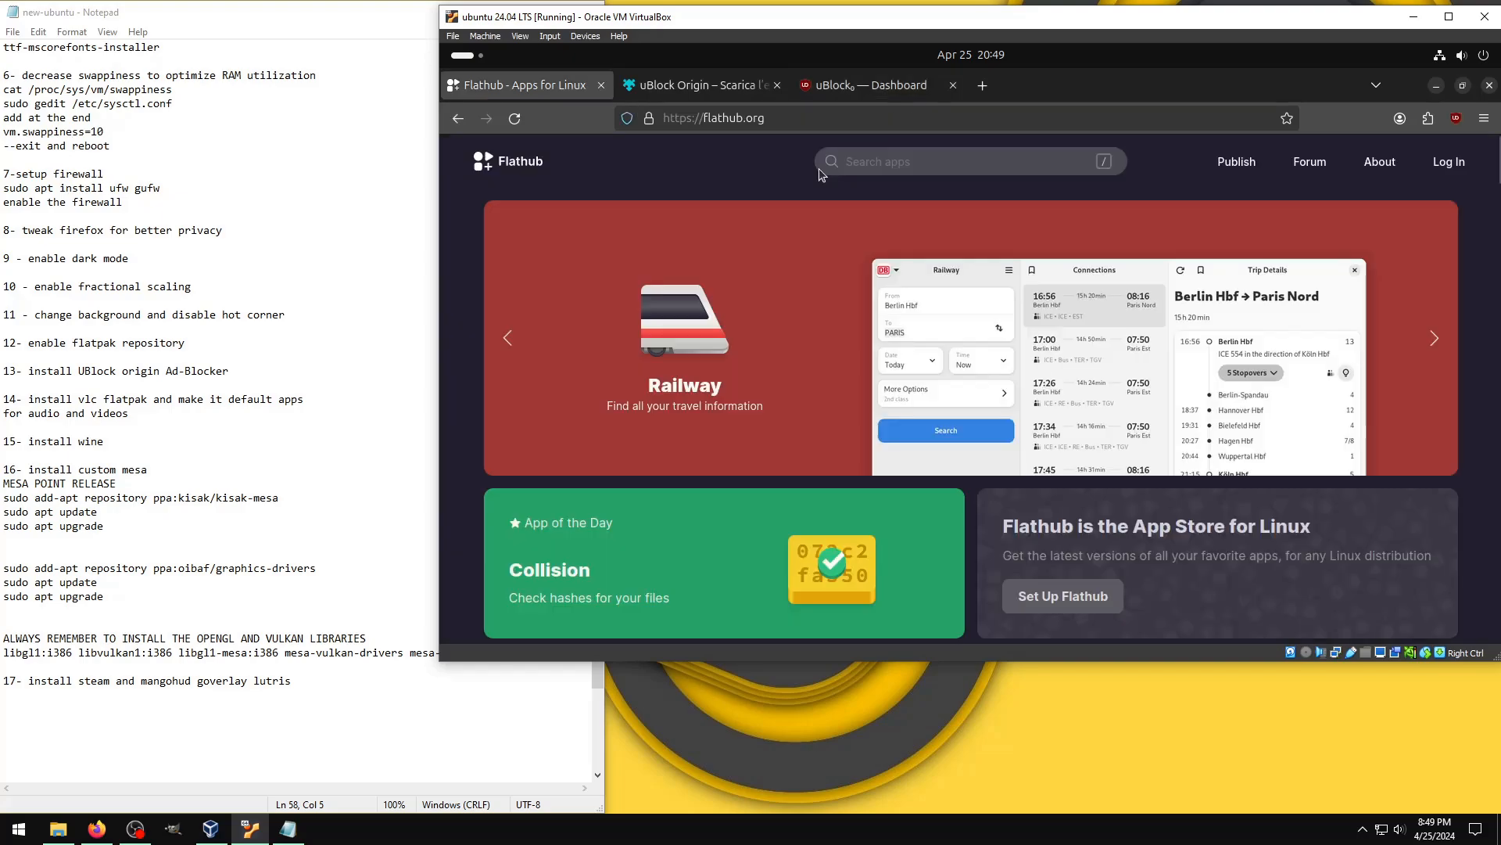
click(859, 155)
text(vlc)
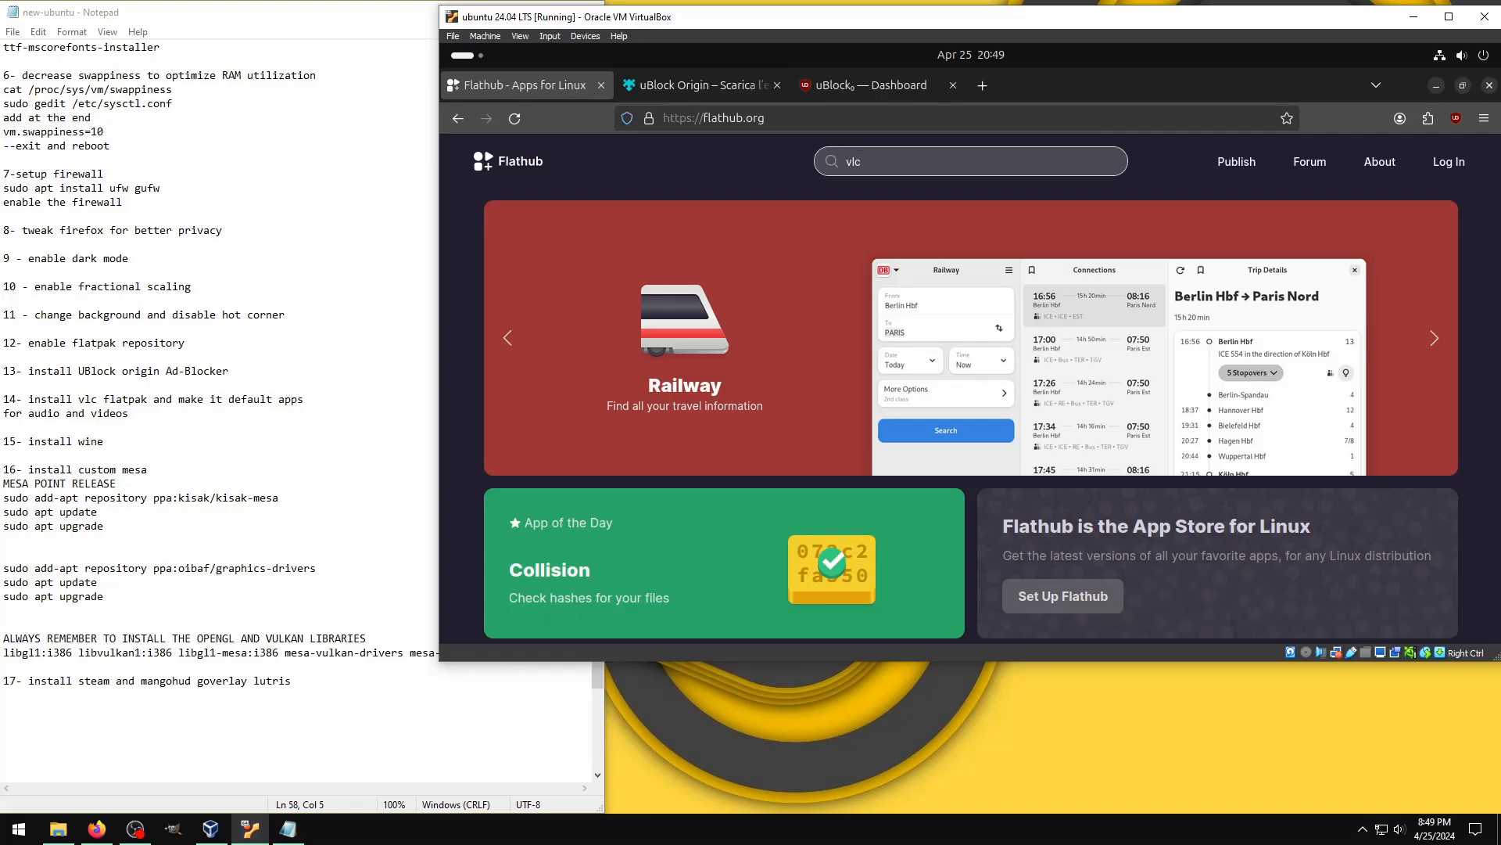
key(Return)
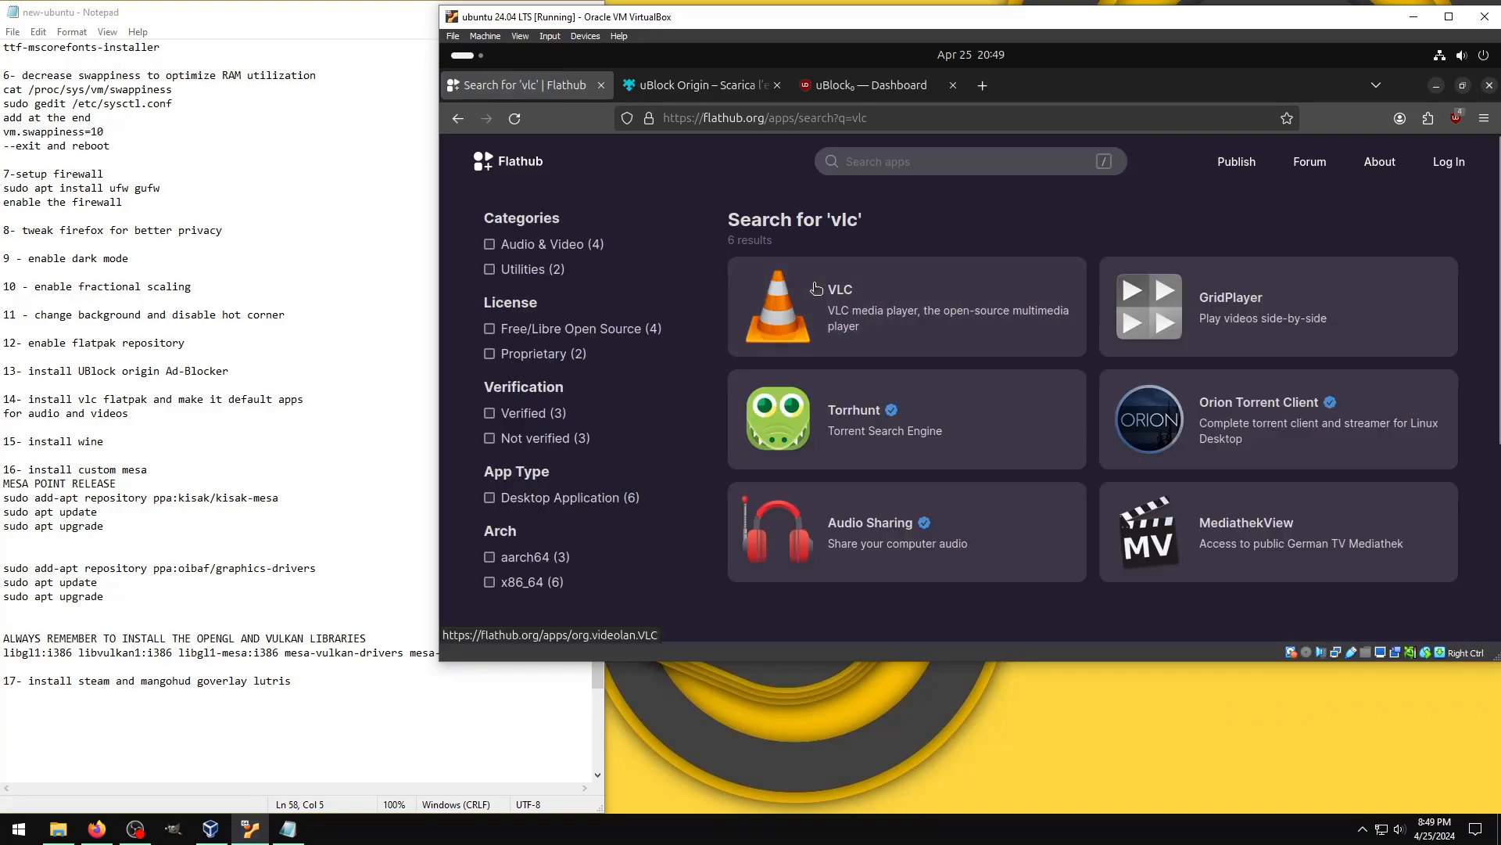
click(816, 289)
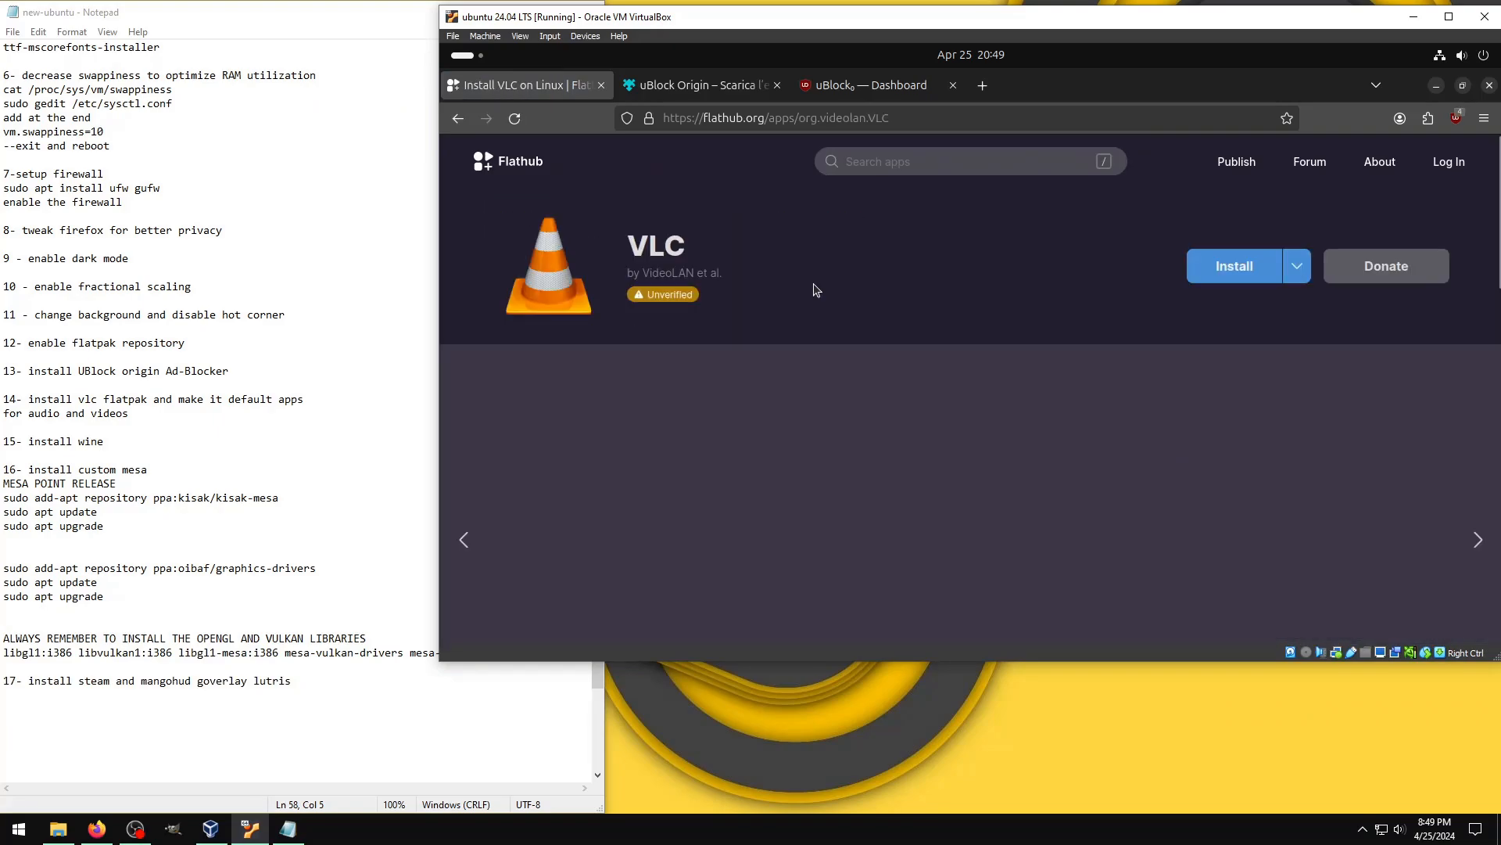
Step: Close the uBlock Origin dashboard and add-on page, open a blank tab, and return to Flathub's VLC page
click(847, 86)
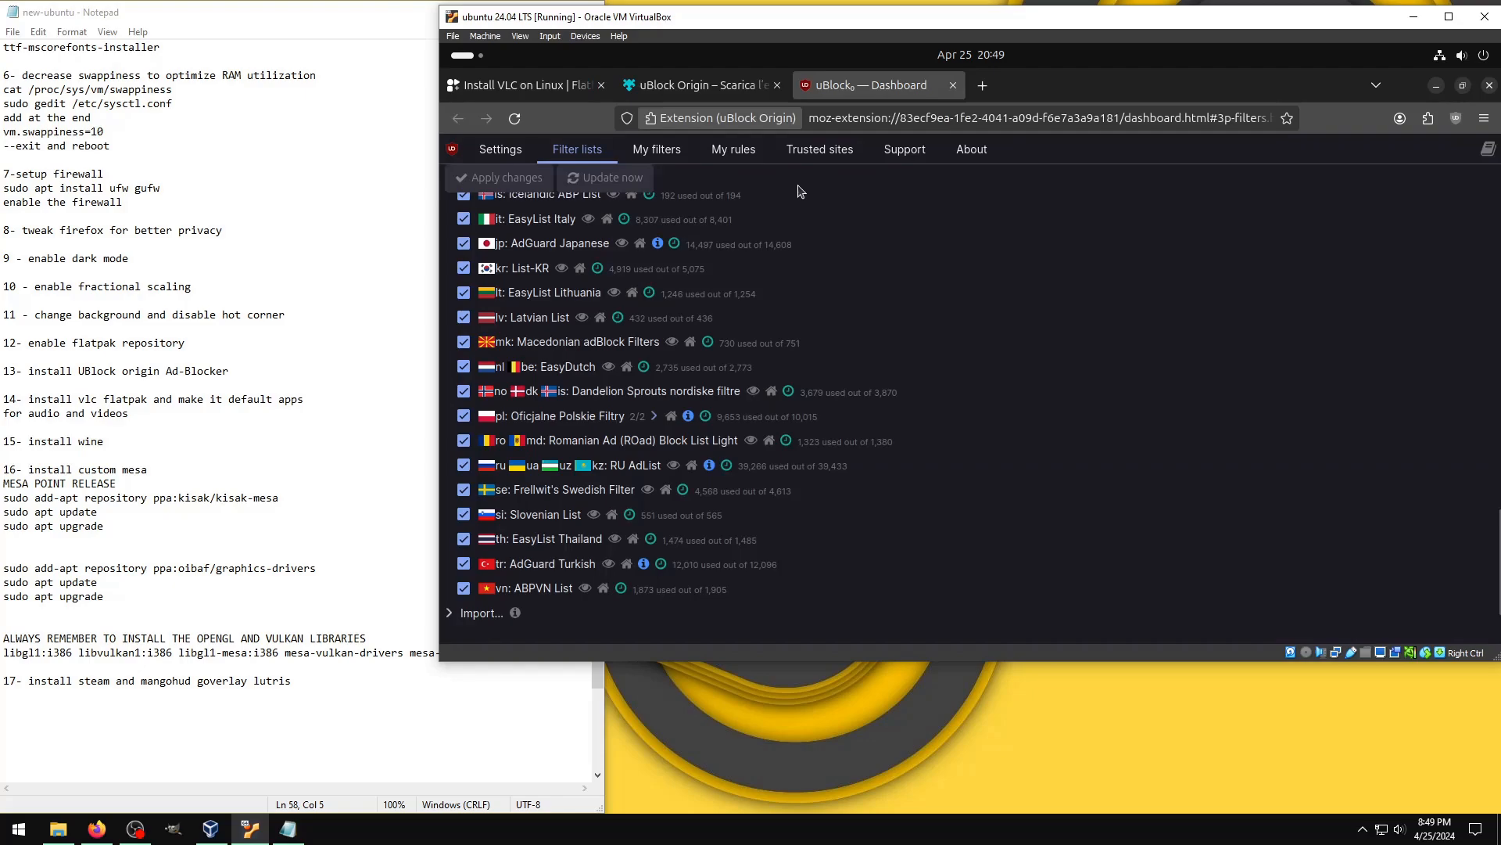
click(953, 86)
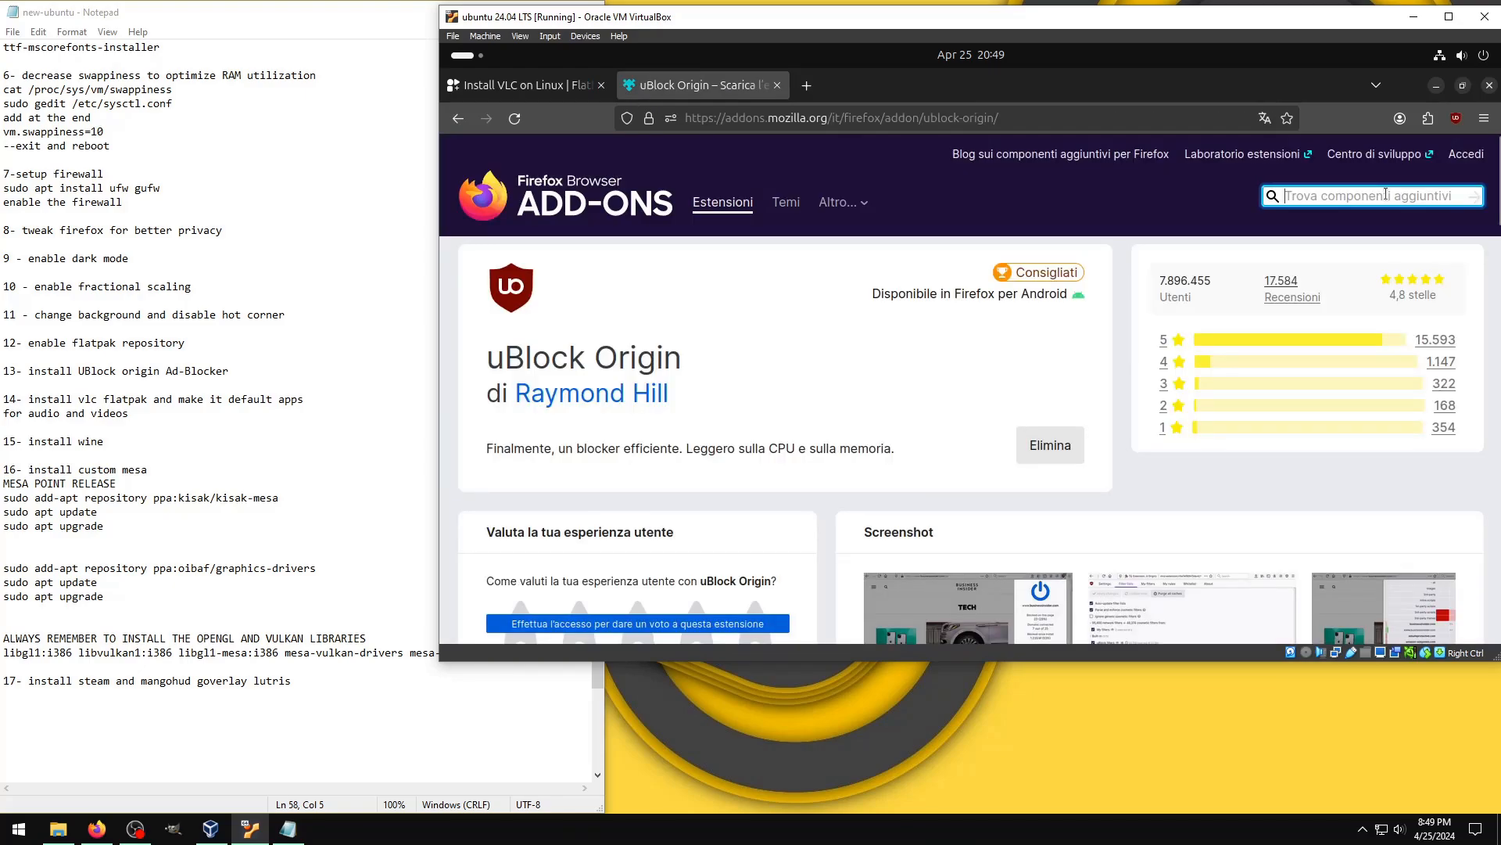
click(806, 86)
click(777, 86)
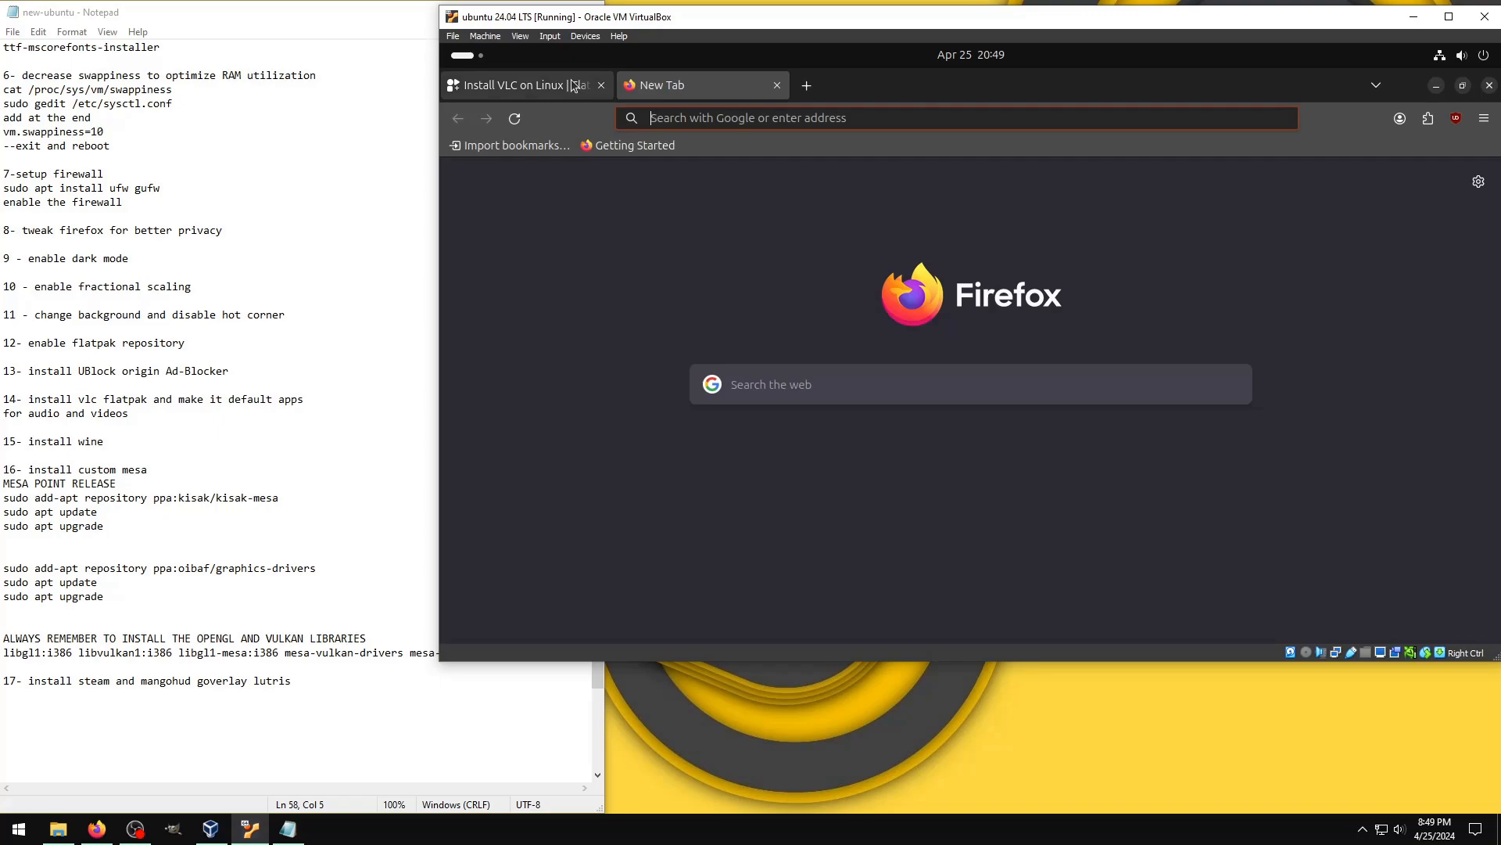
click(548, 86)
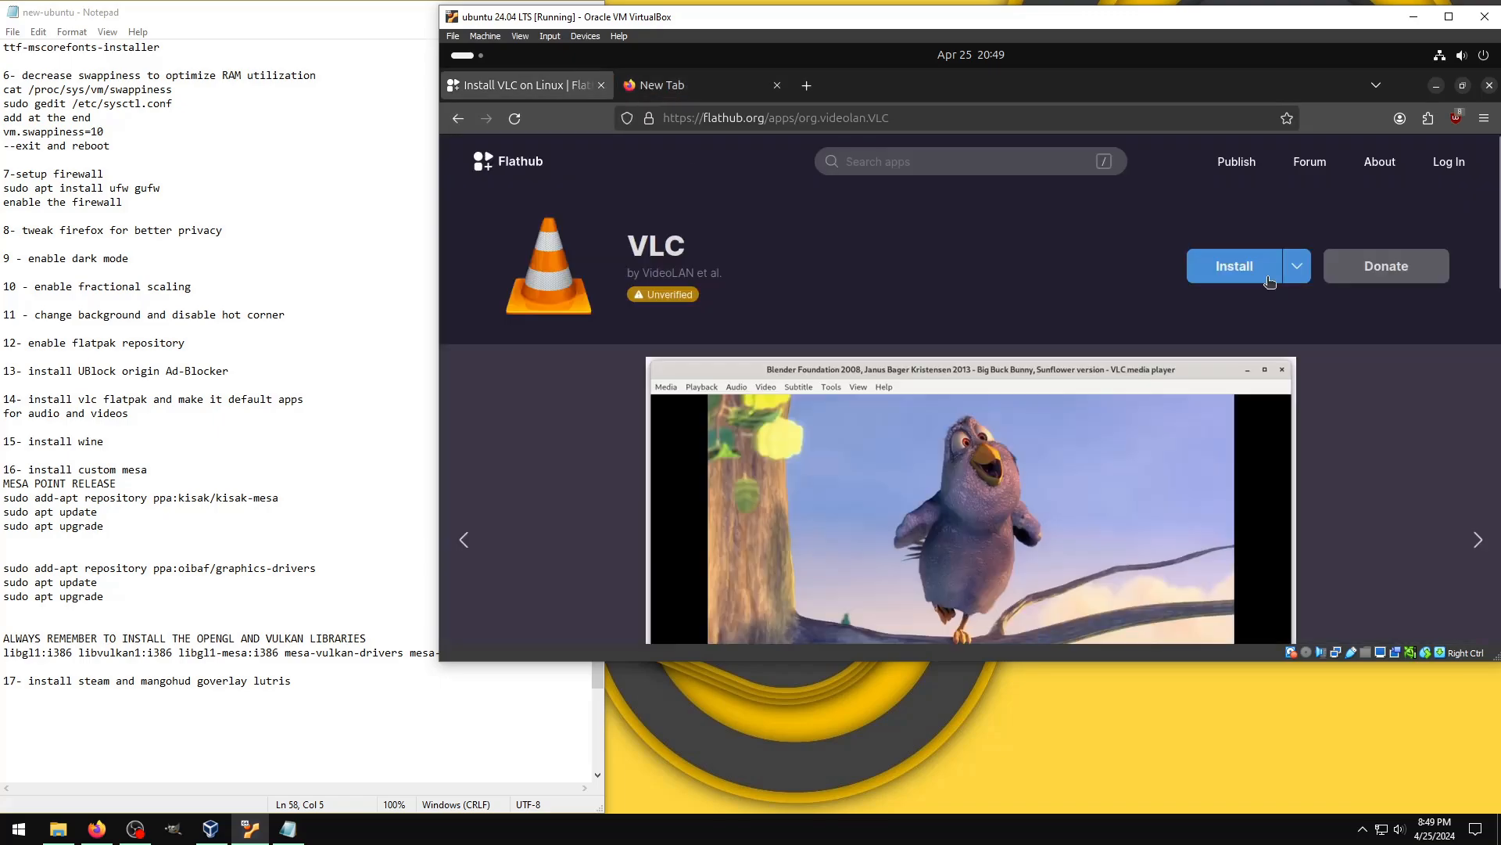
Step: Copy VLC's manual install command "flatpak install flathub org.videolan.VLC" from its Flathub page
click(1308, 268)
drag(1243, 405, 978, 406)
right_click(992, 413)
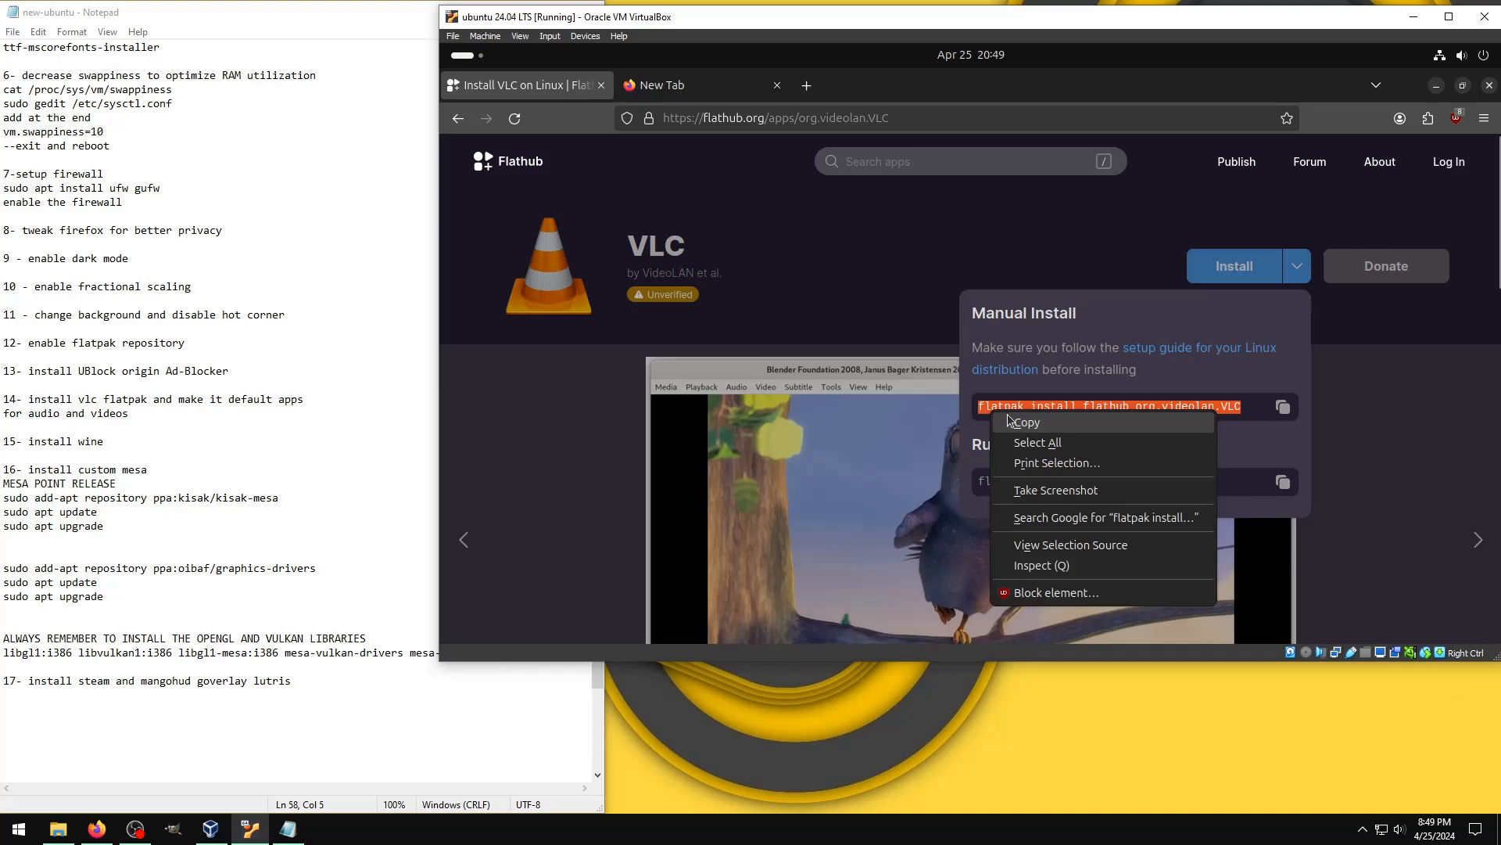
click(1026, 422)
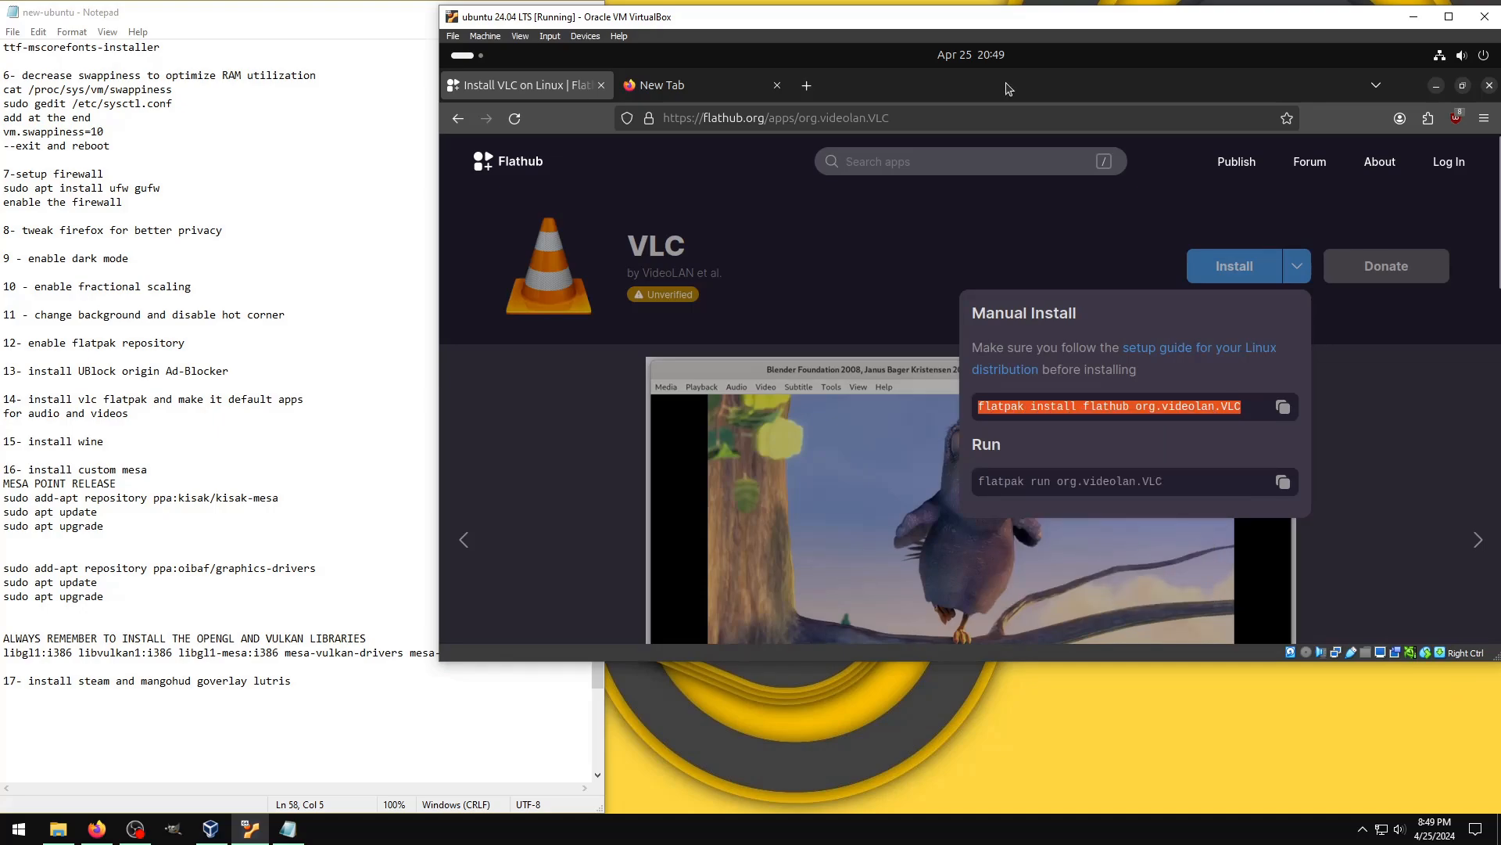
Step: Close Firefox, run "flatpak install flathub org.videolan.VLC" in a new terminal and accept the proposed changes
click(1490, 87)
right_click(778, 205)
click(900, 236)
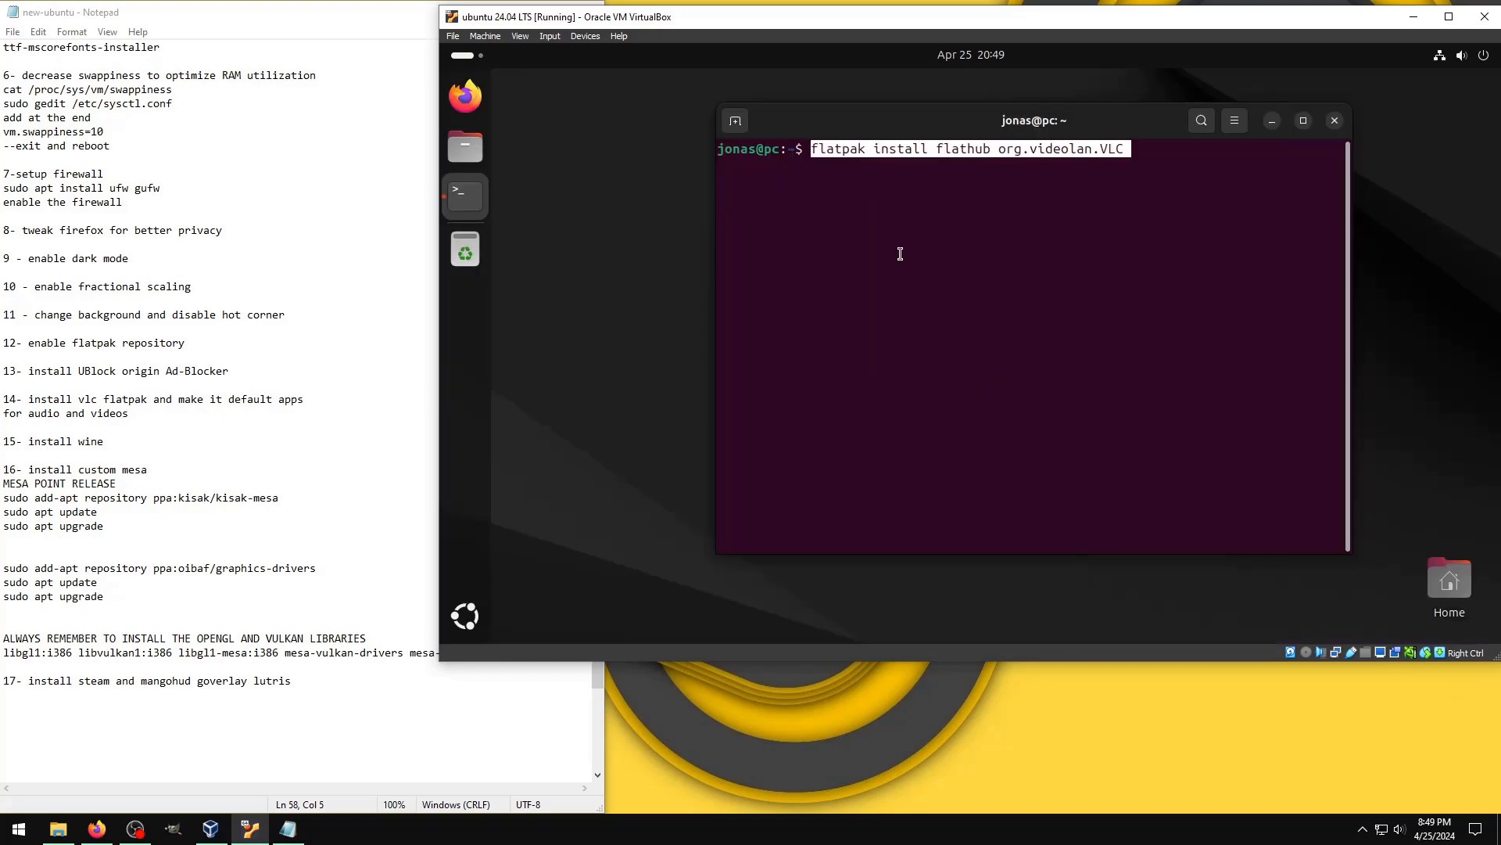
key(Return)
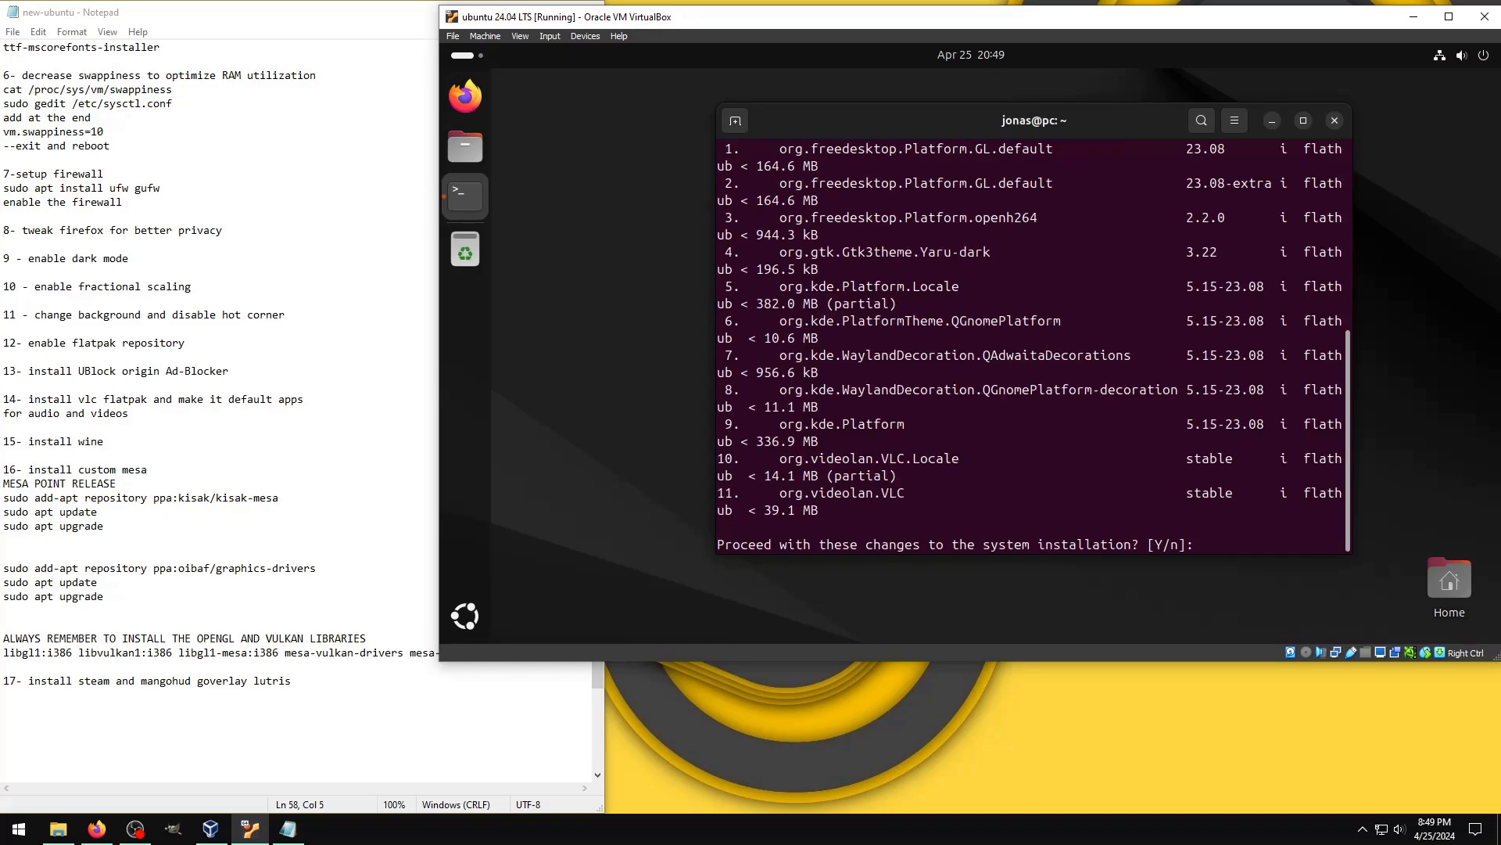
key(Return)
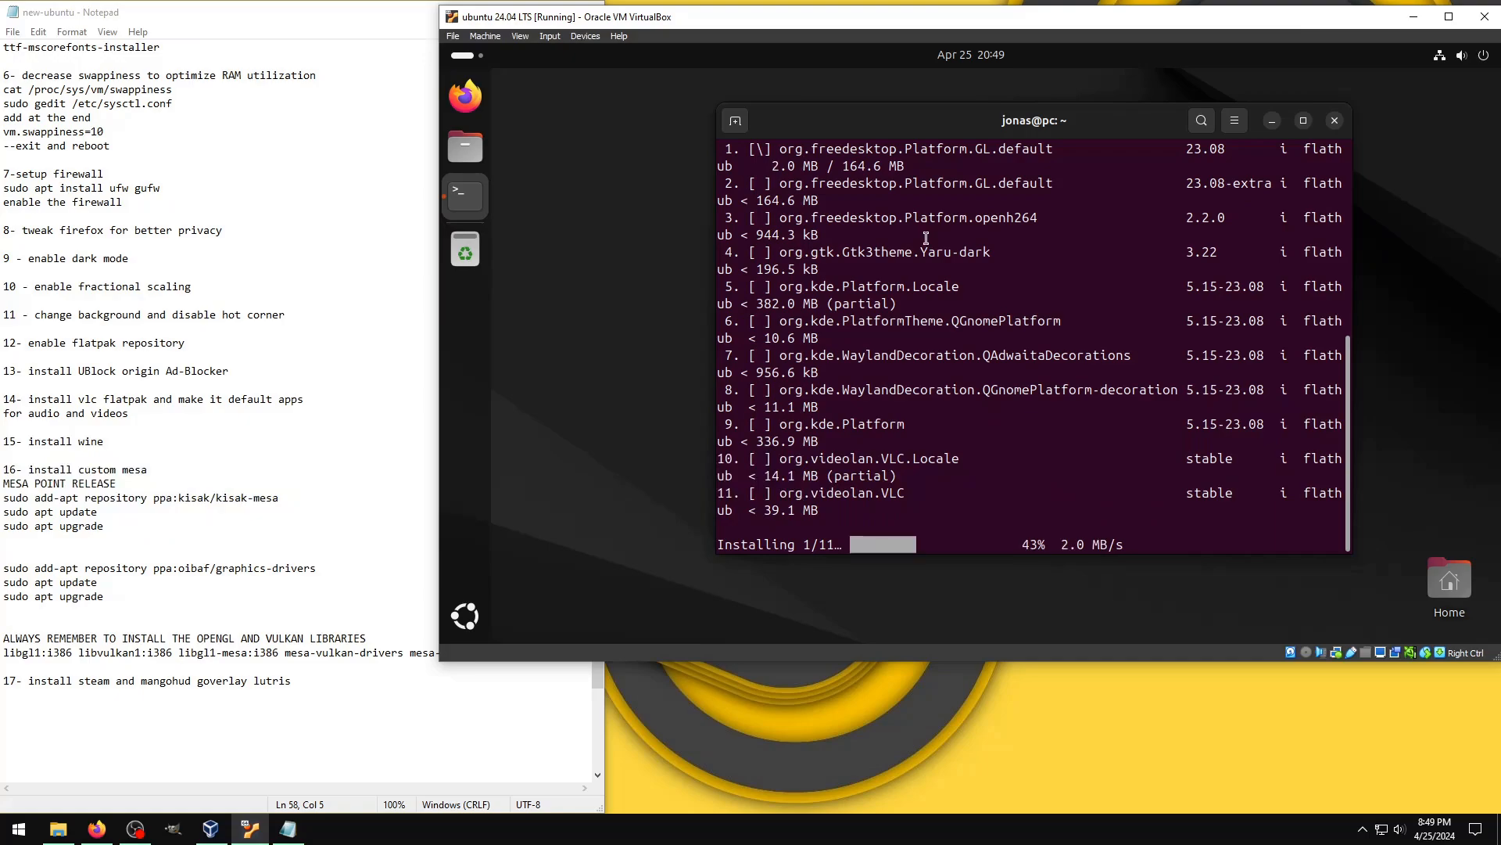
click(1360, 827)
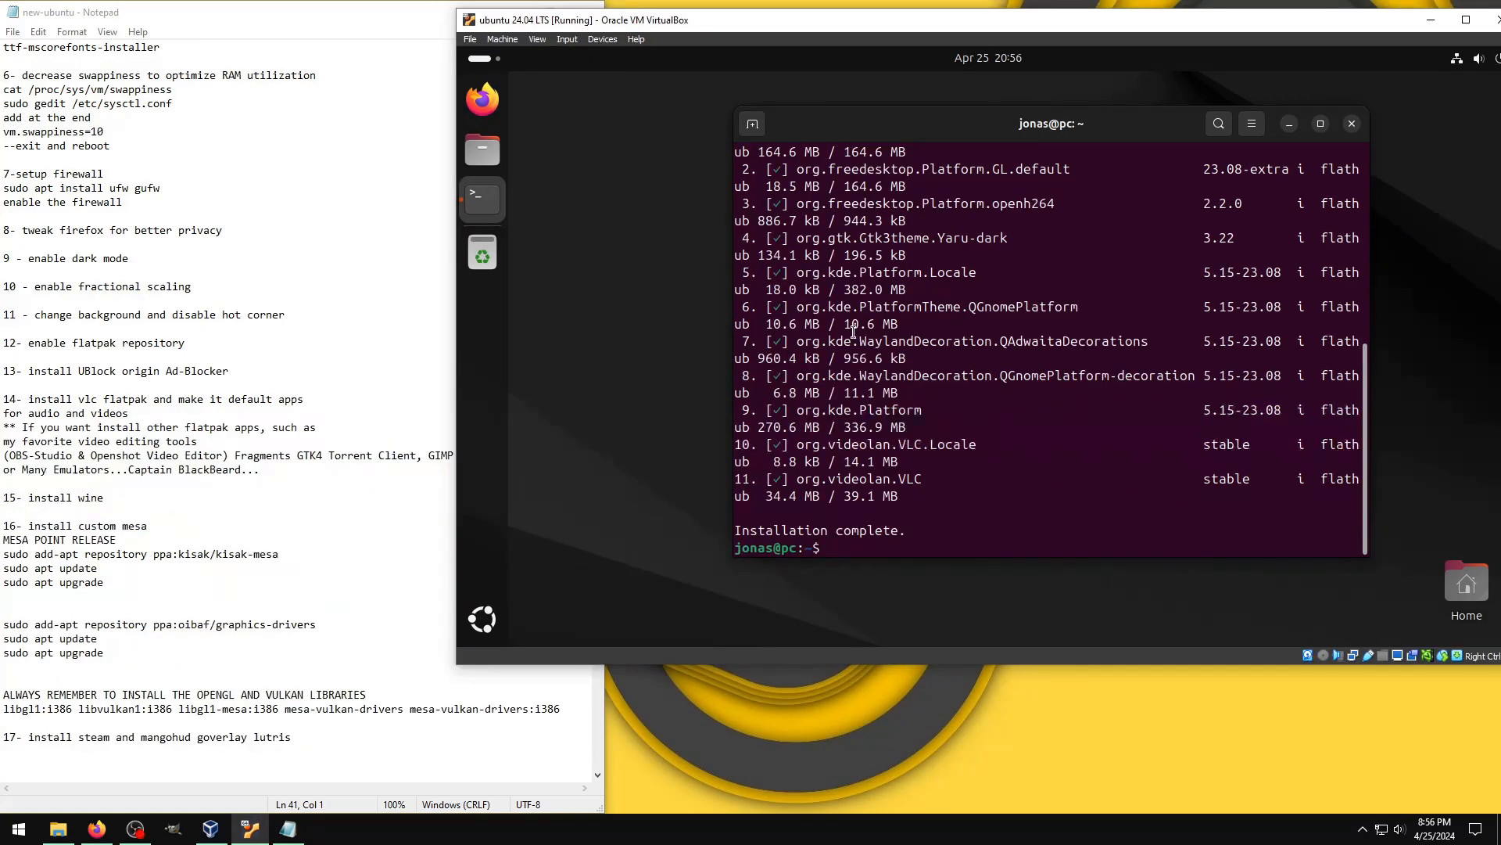
Step: Clear the terminal, then launch VLC media player and accept its privacy policy with metadata network access allowed
key(ctrl+l)
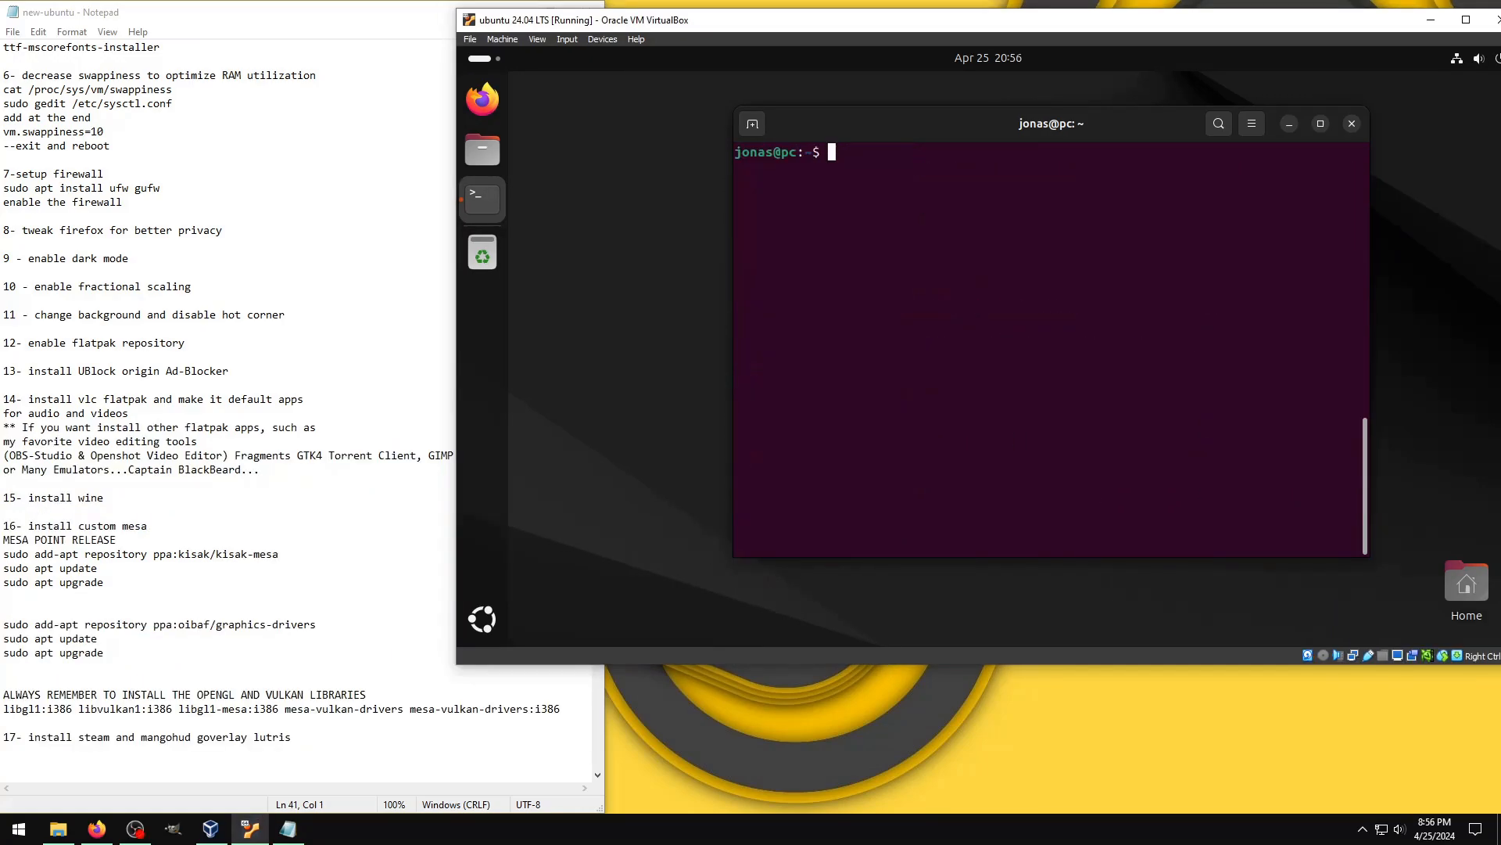
click(483, 619)
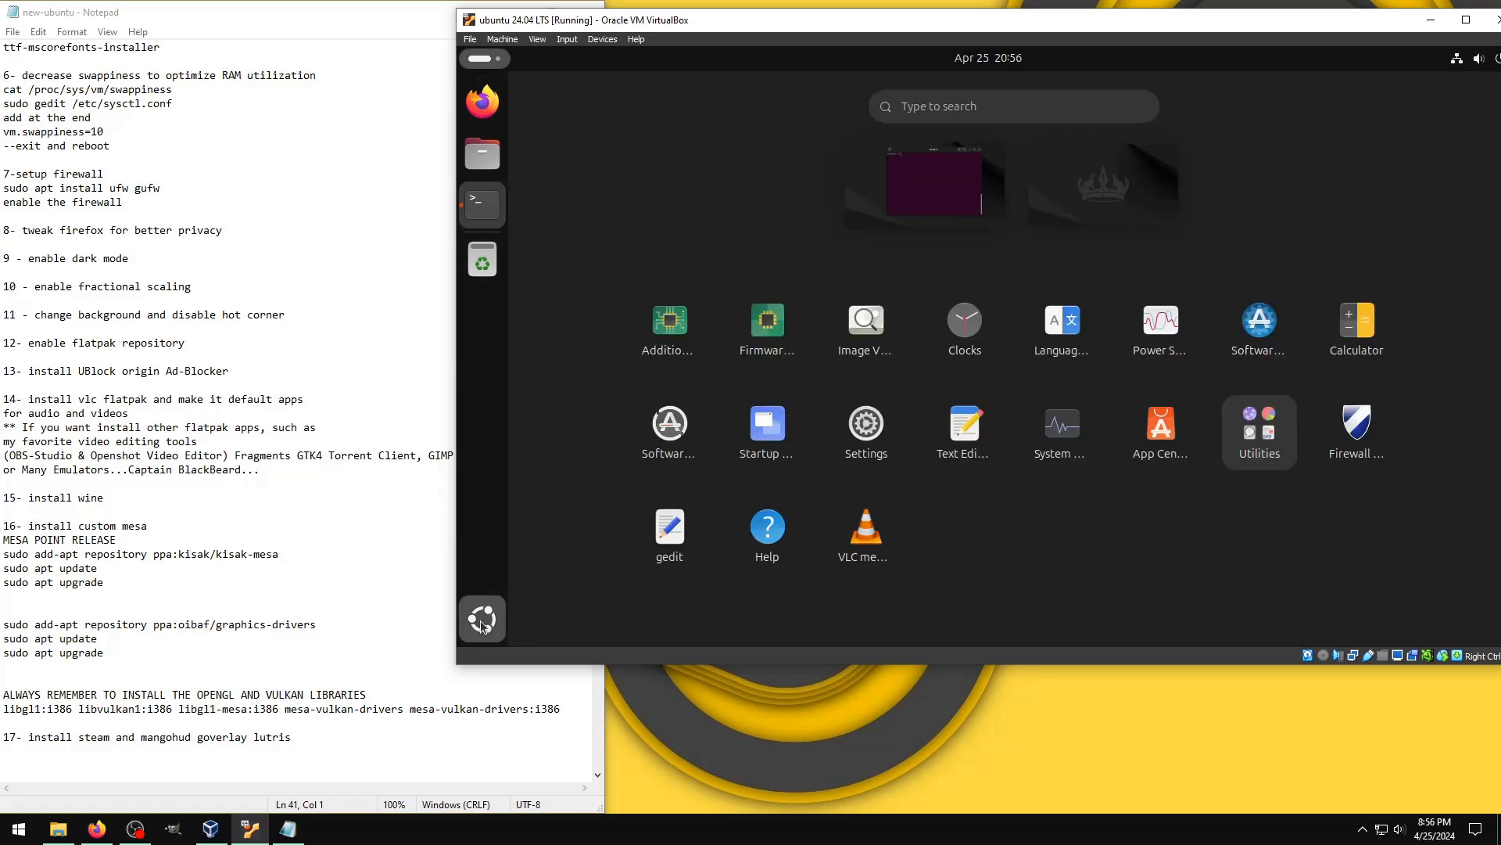
click(860, 537)
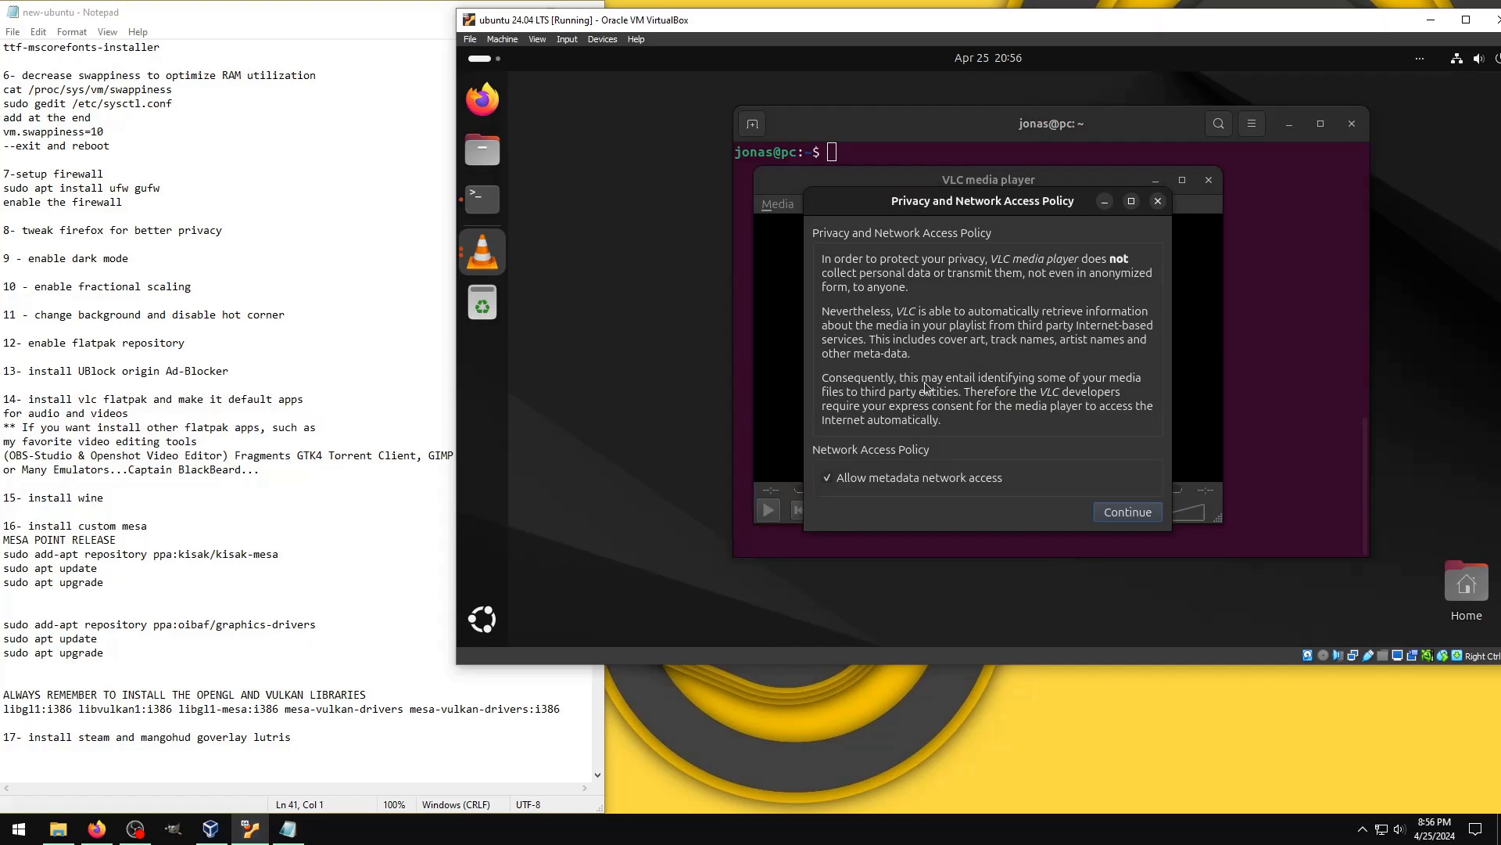
click(1128, 511)
Step: View VLC's About information and close the player
click(1088, 204)
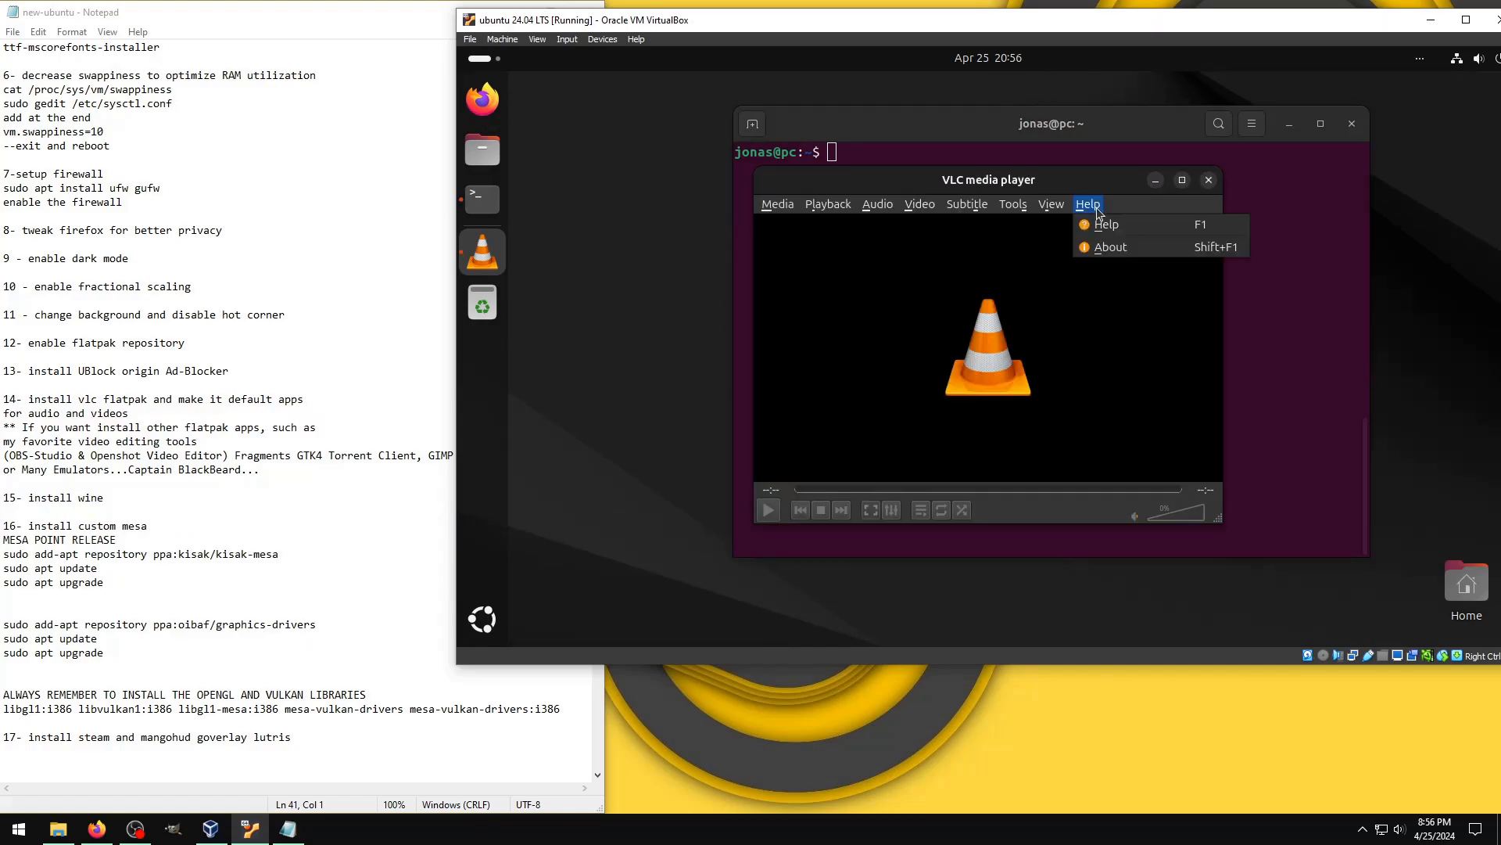
click(1097, 252)
click(1270, 192)
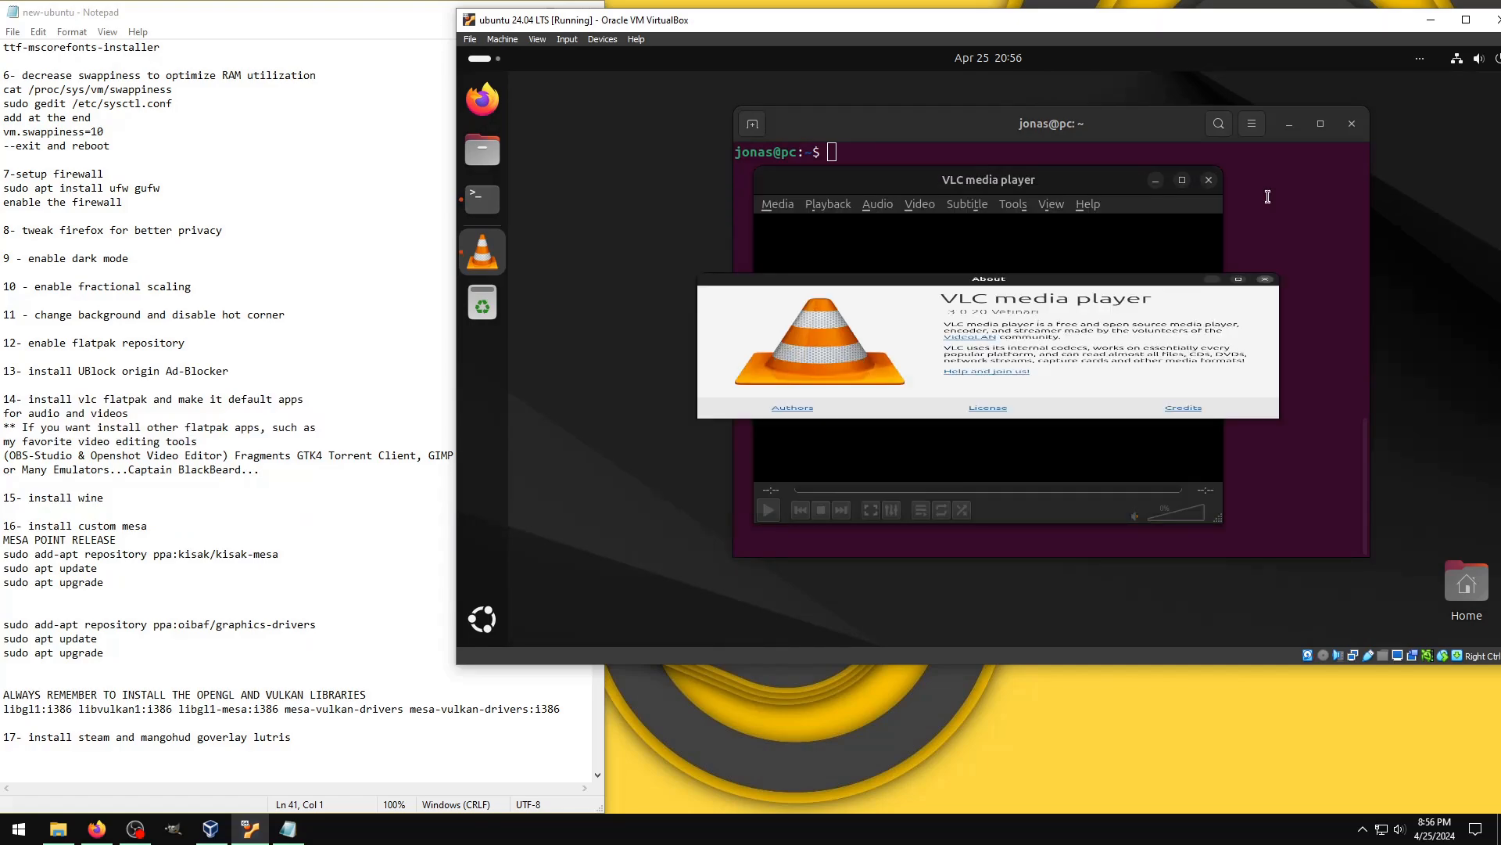
click(1209, 181)
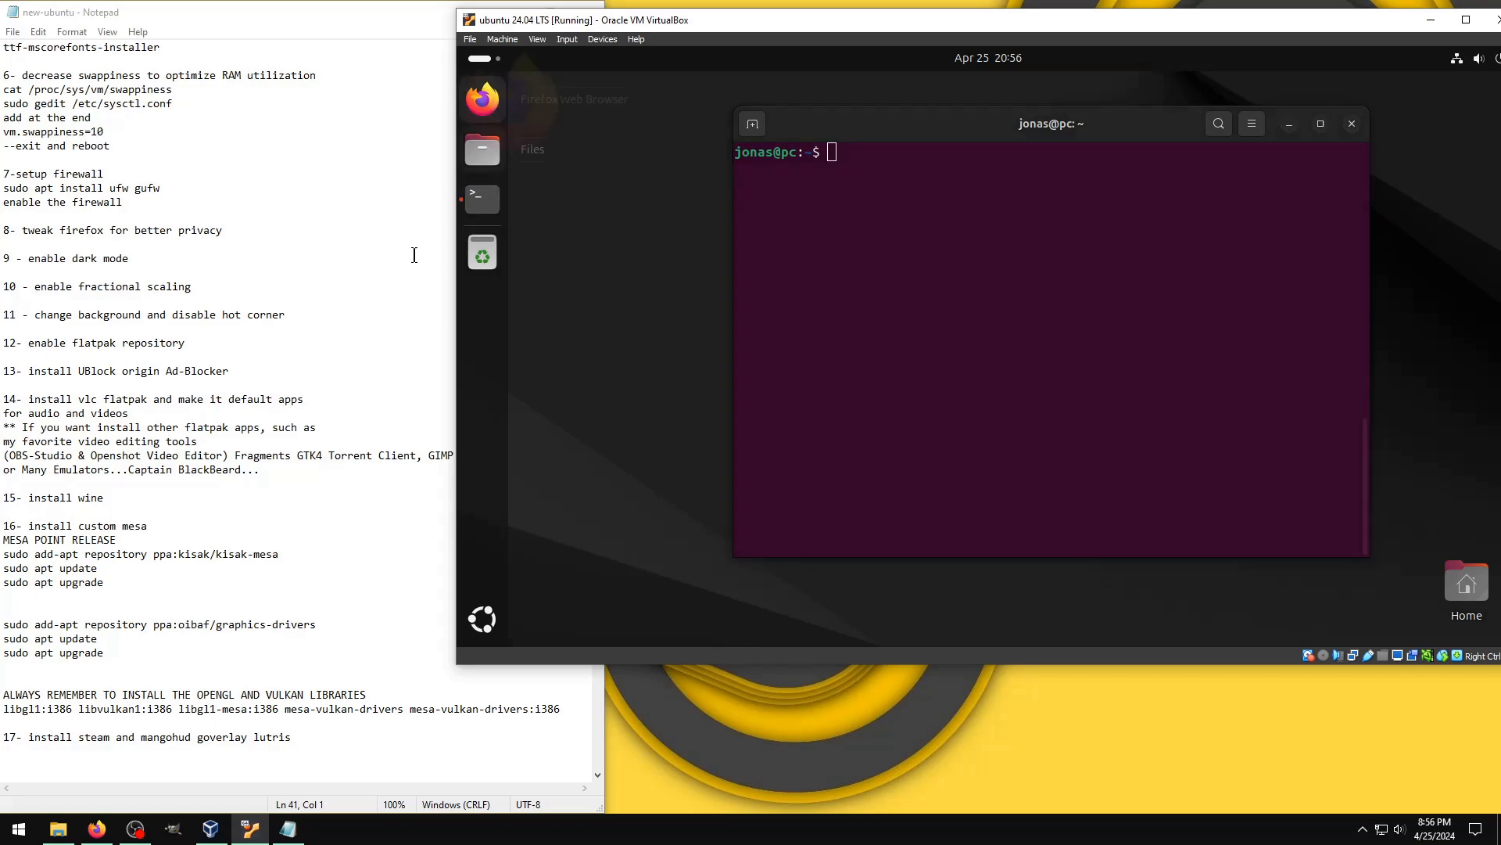
Step: Highlight the checklist note about other Flatpak apps in Notepad, and open flathub.org in Firefox
drag(283, 479, 2, 415)
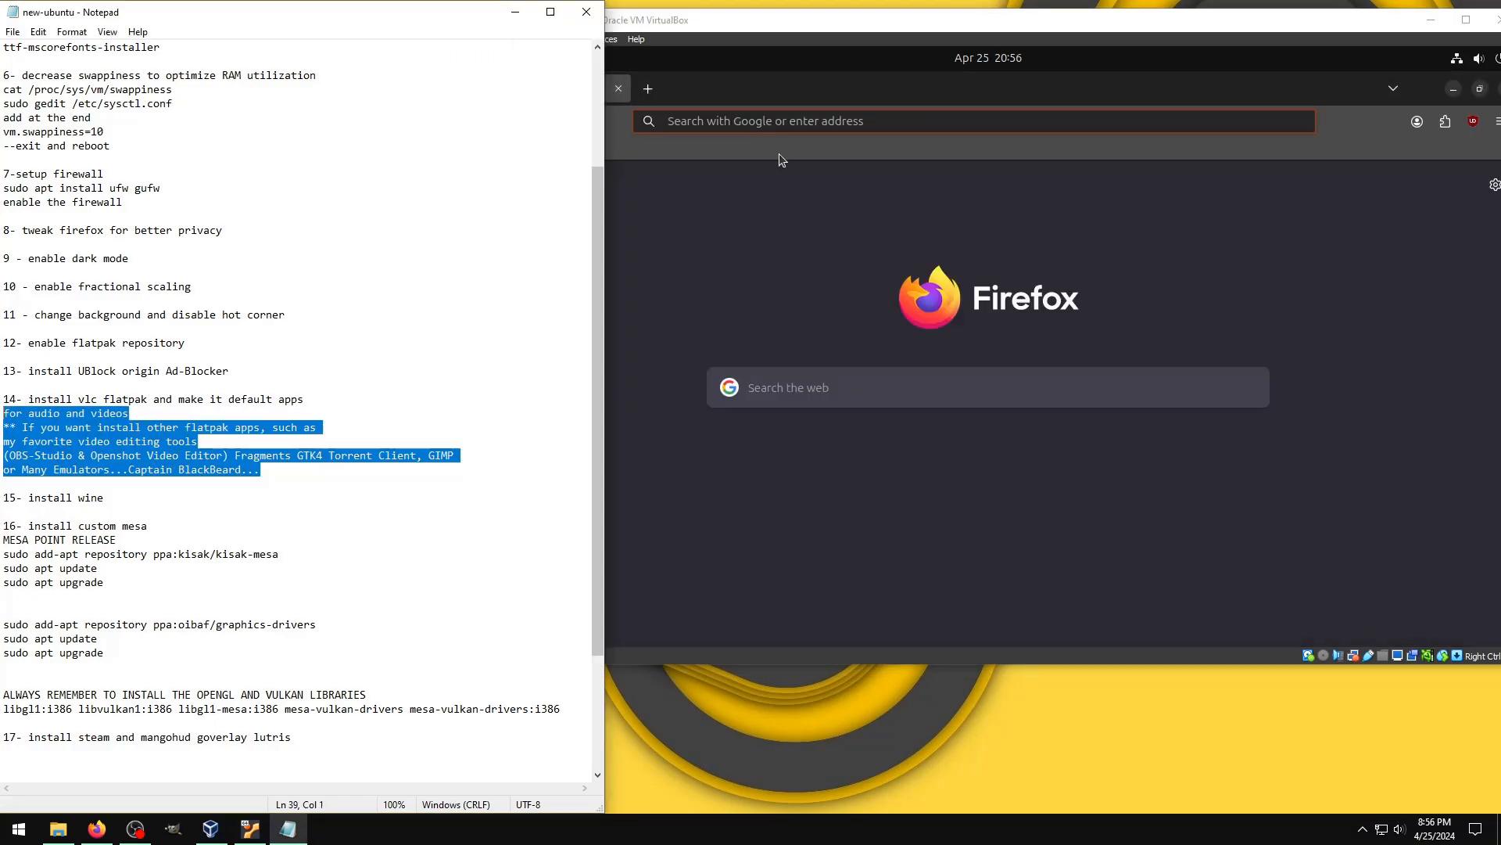
click(761, 120)
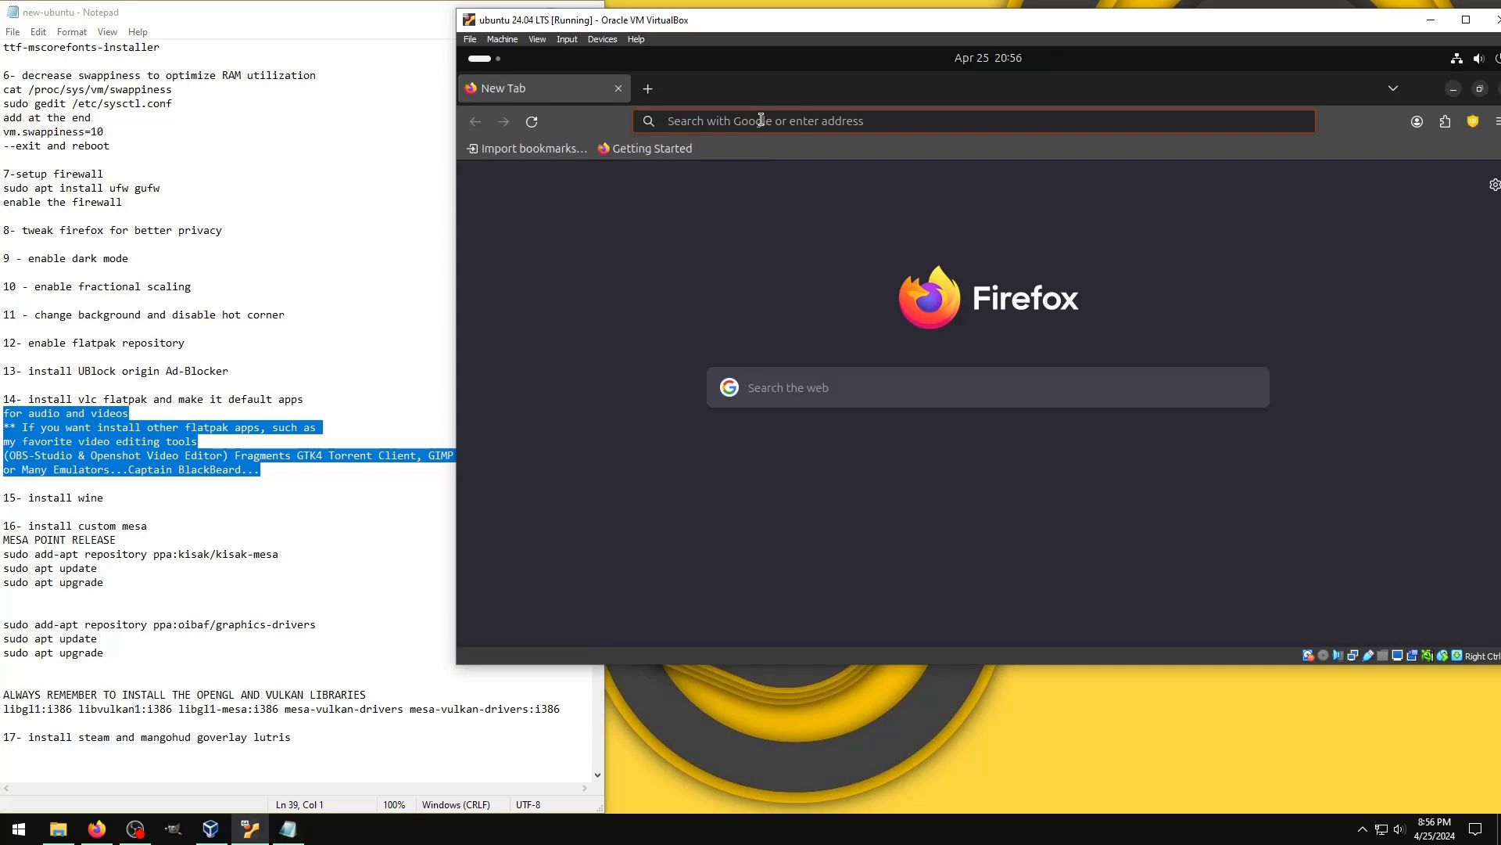
text(flathub.org)
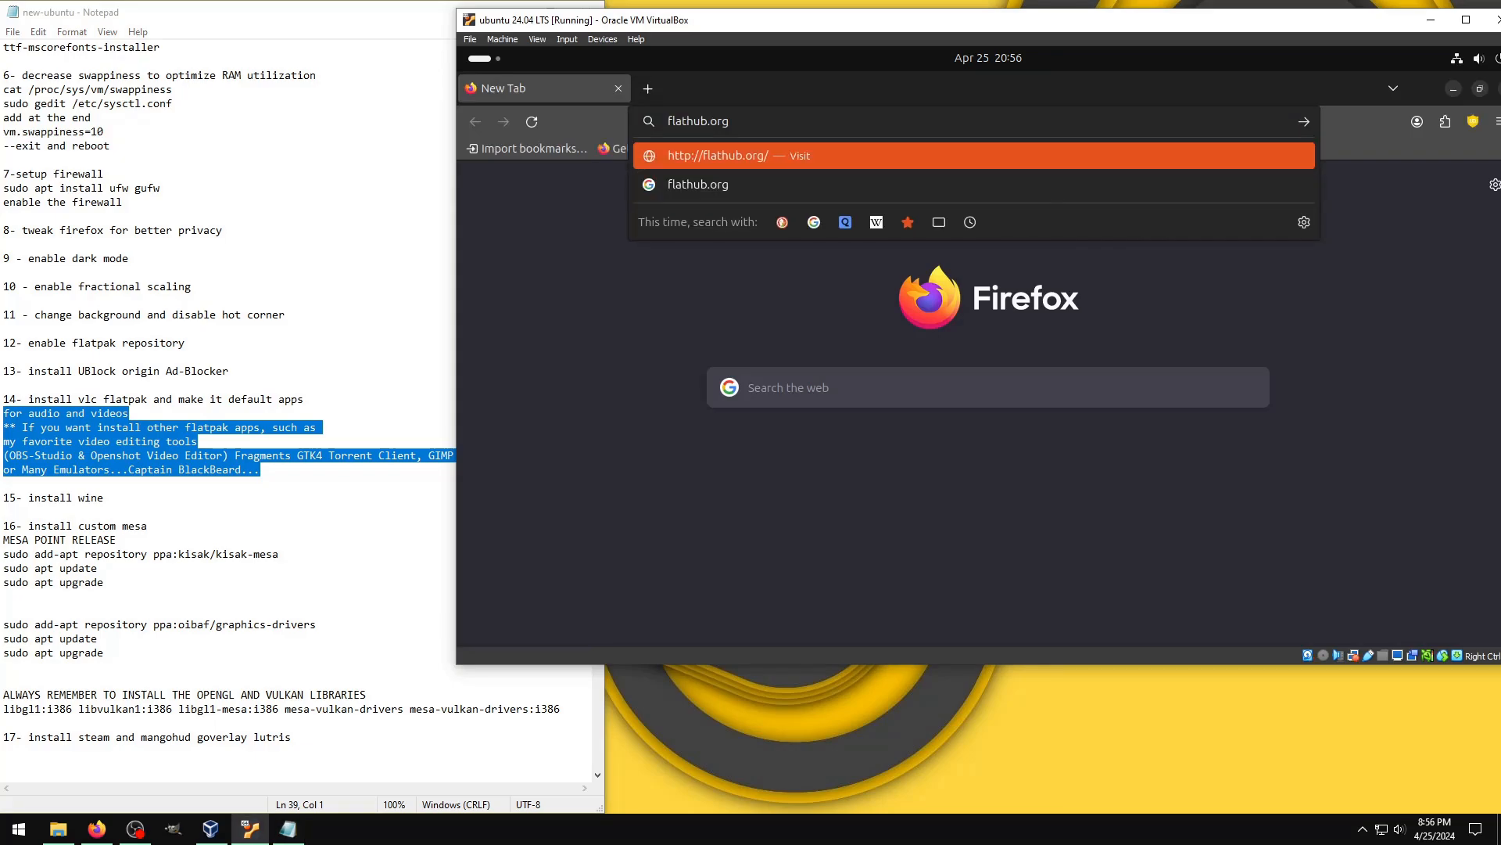
key(Return)
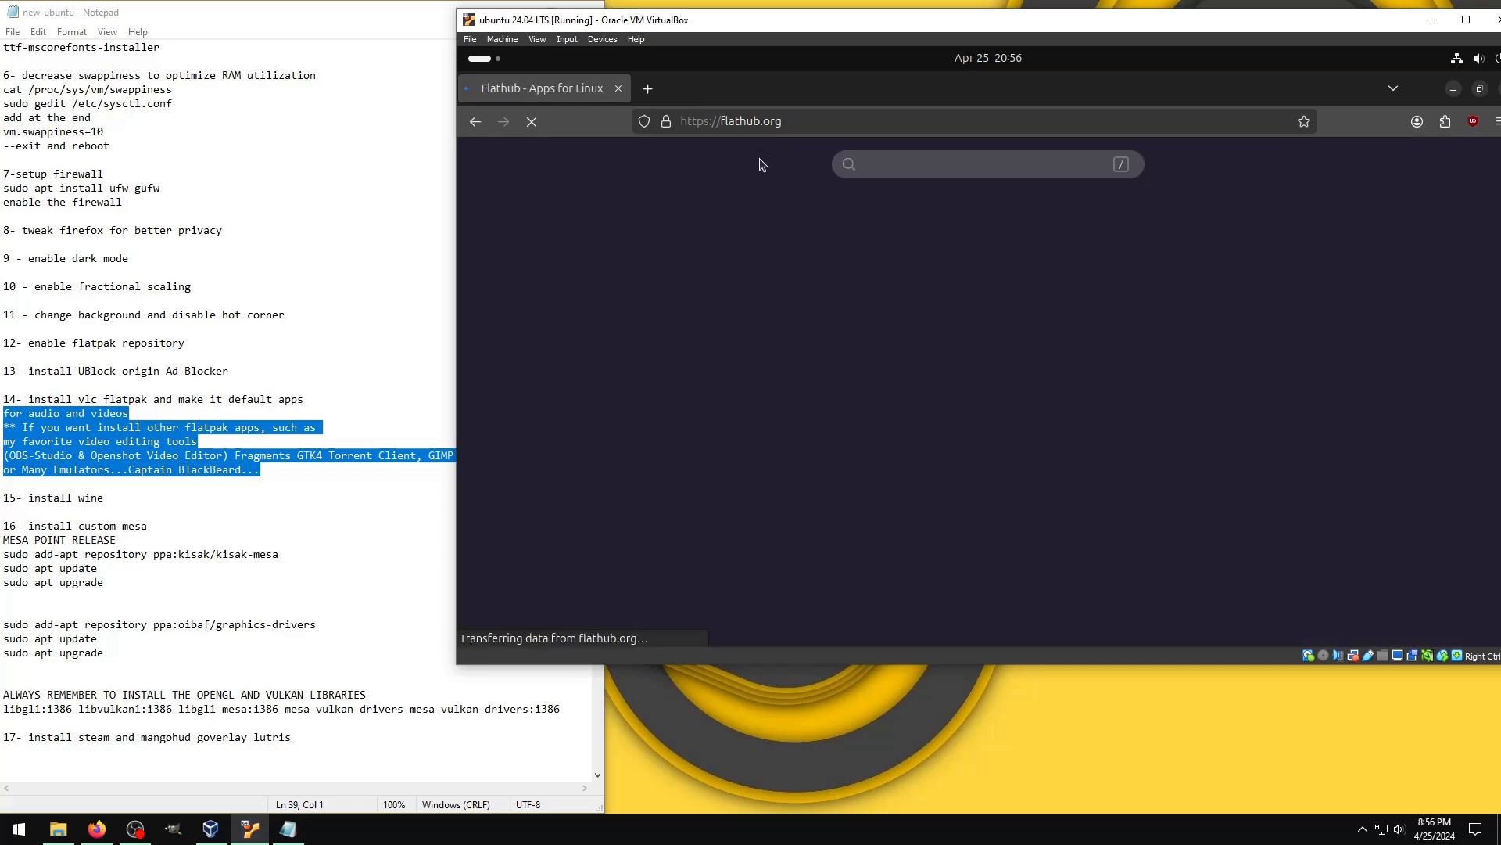
Step: Search Flathub for "fragments" and open the Fragments app page
click(903, 165)
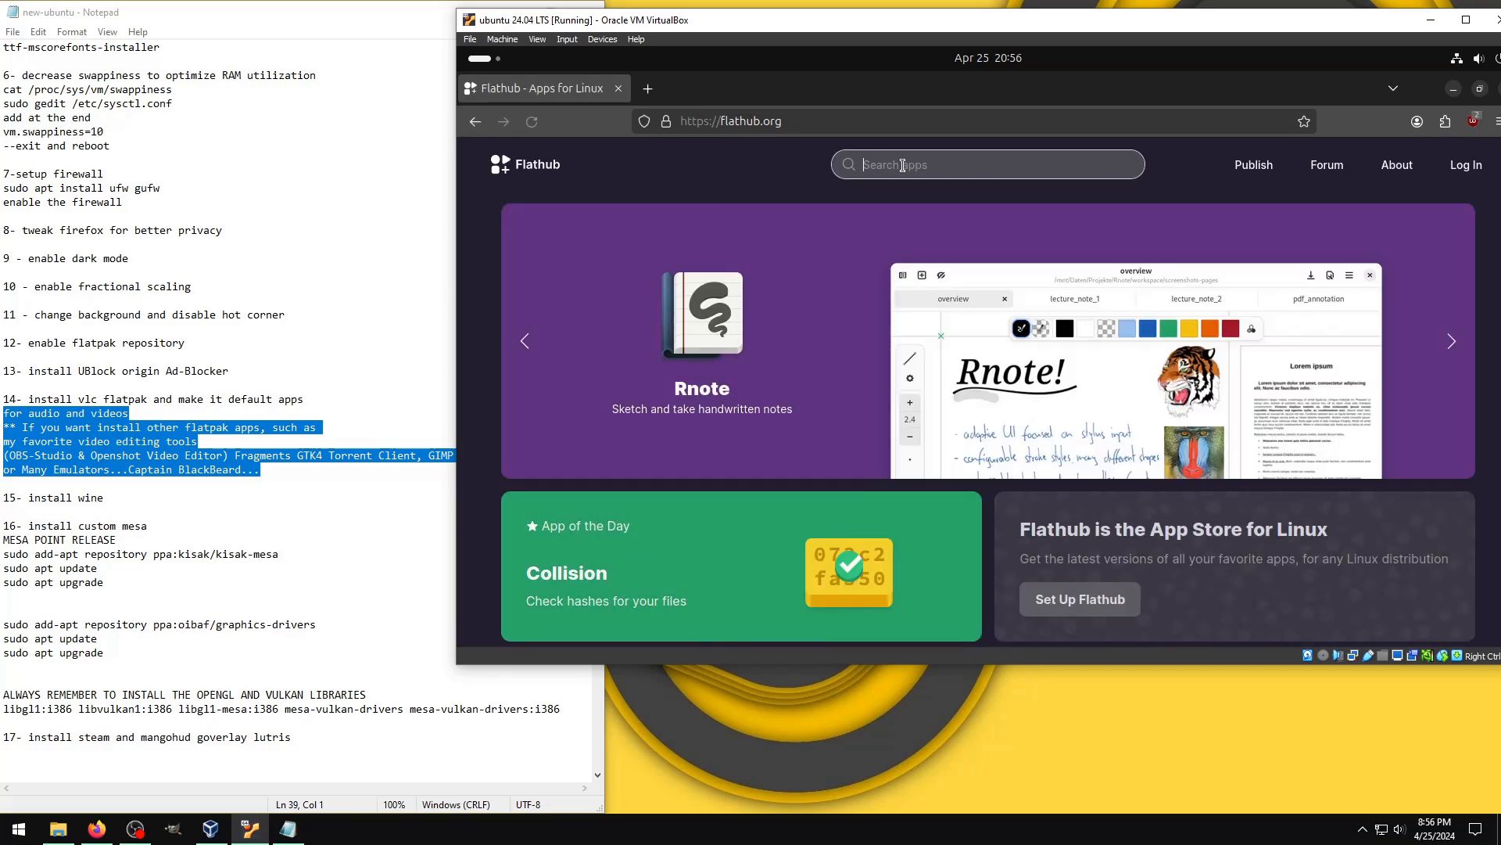
text(fragments)
key(Return)
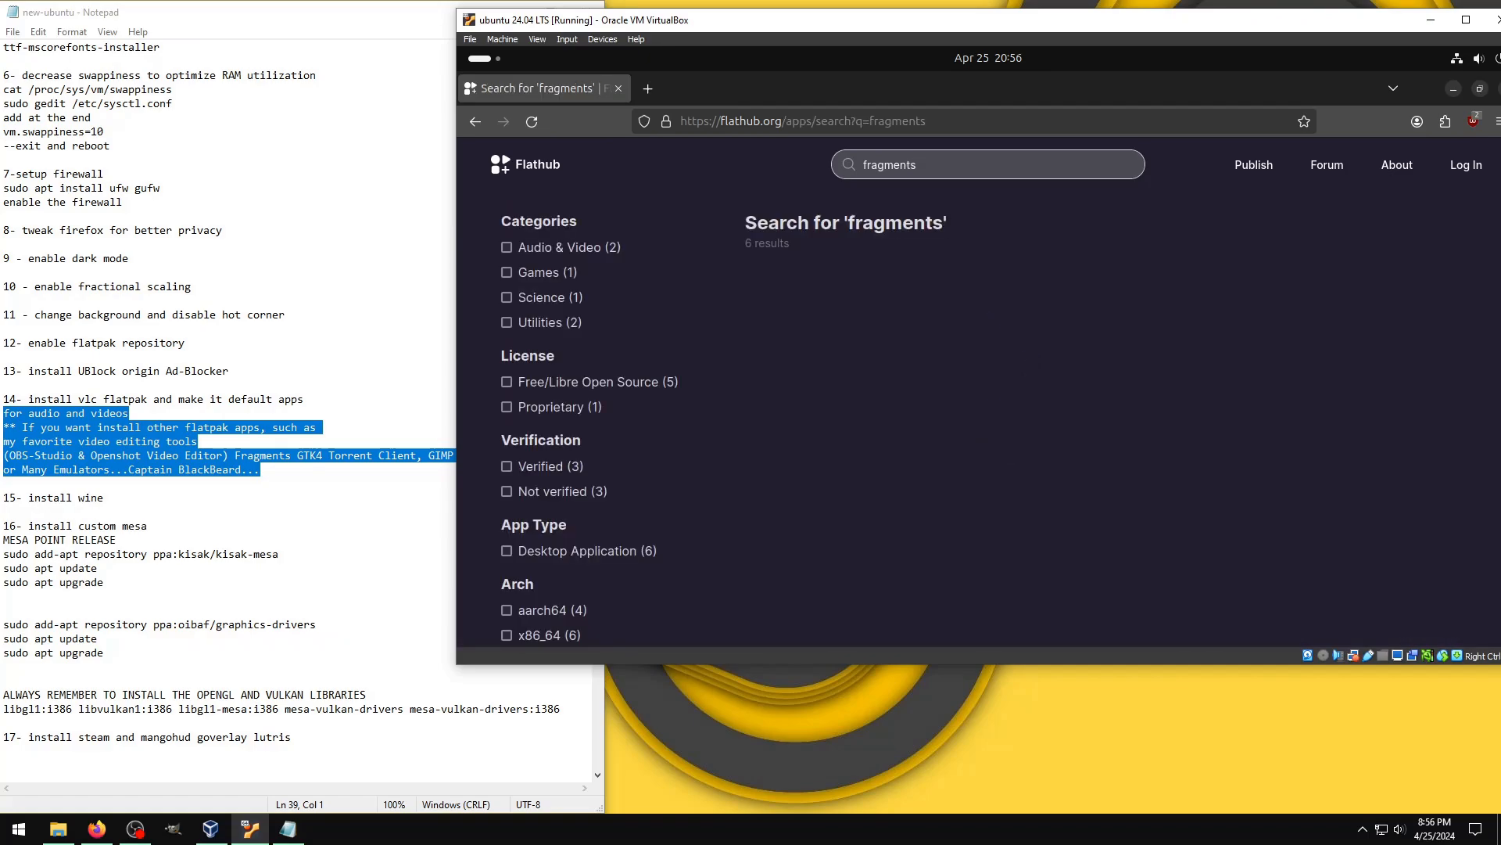
click(860, 219)
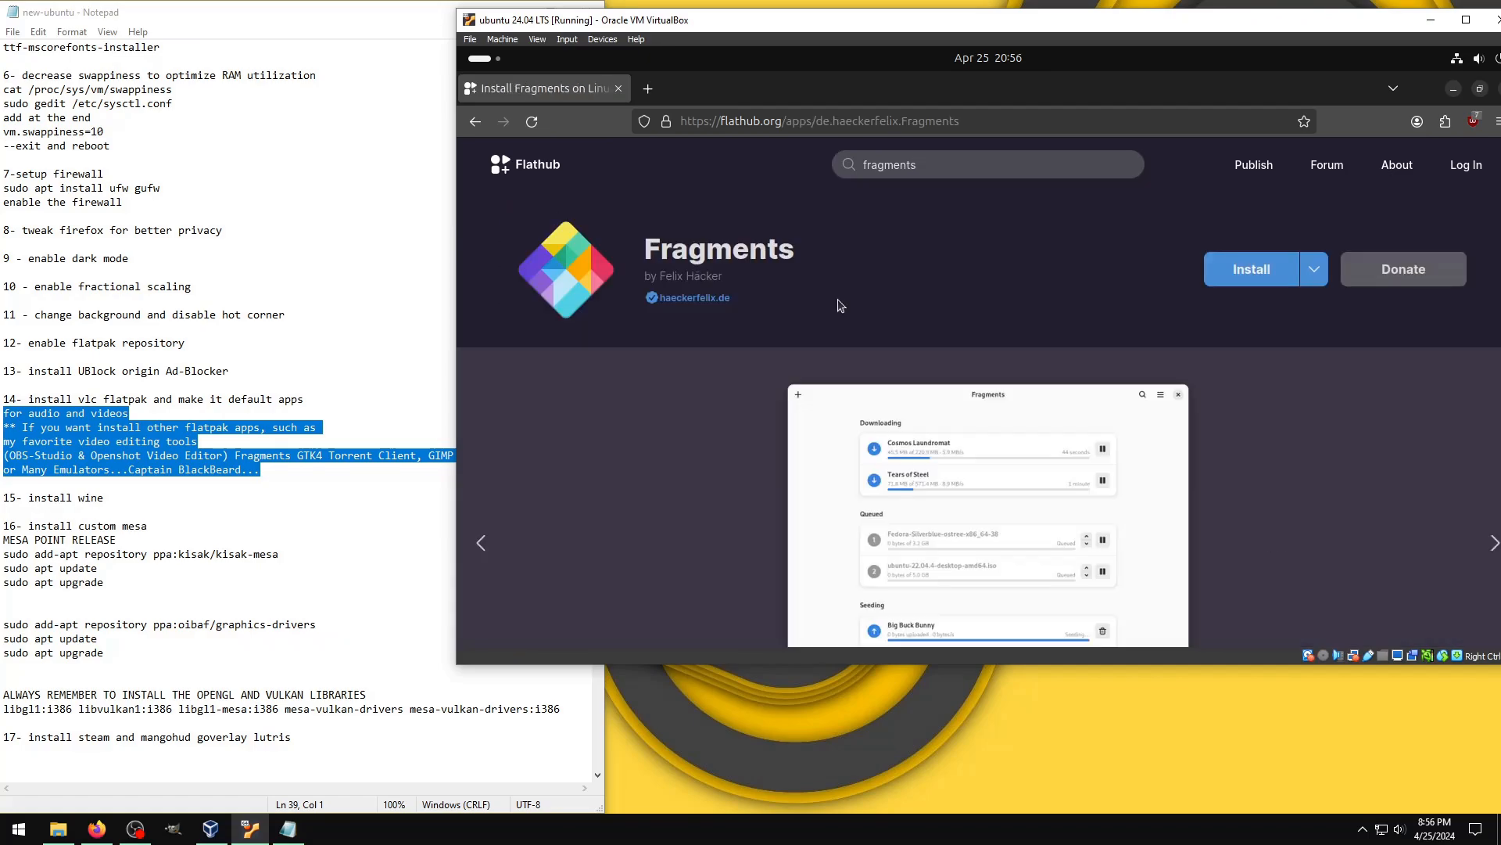
Step: Search Flathub for "gimp" and view the GNU Image Manipulation Program page
drag(934, 167, 816, 161)
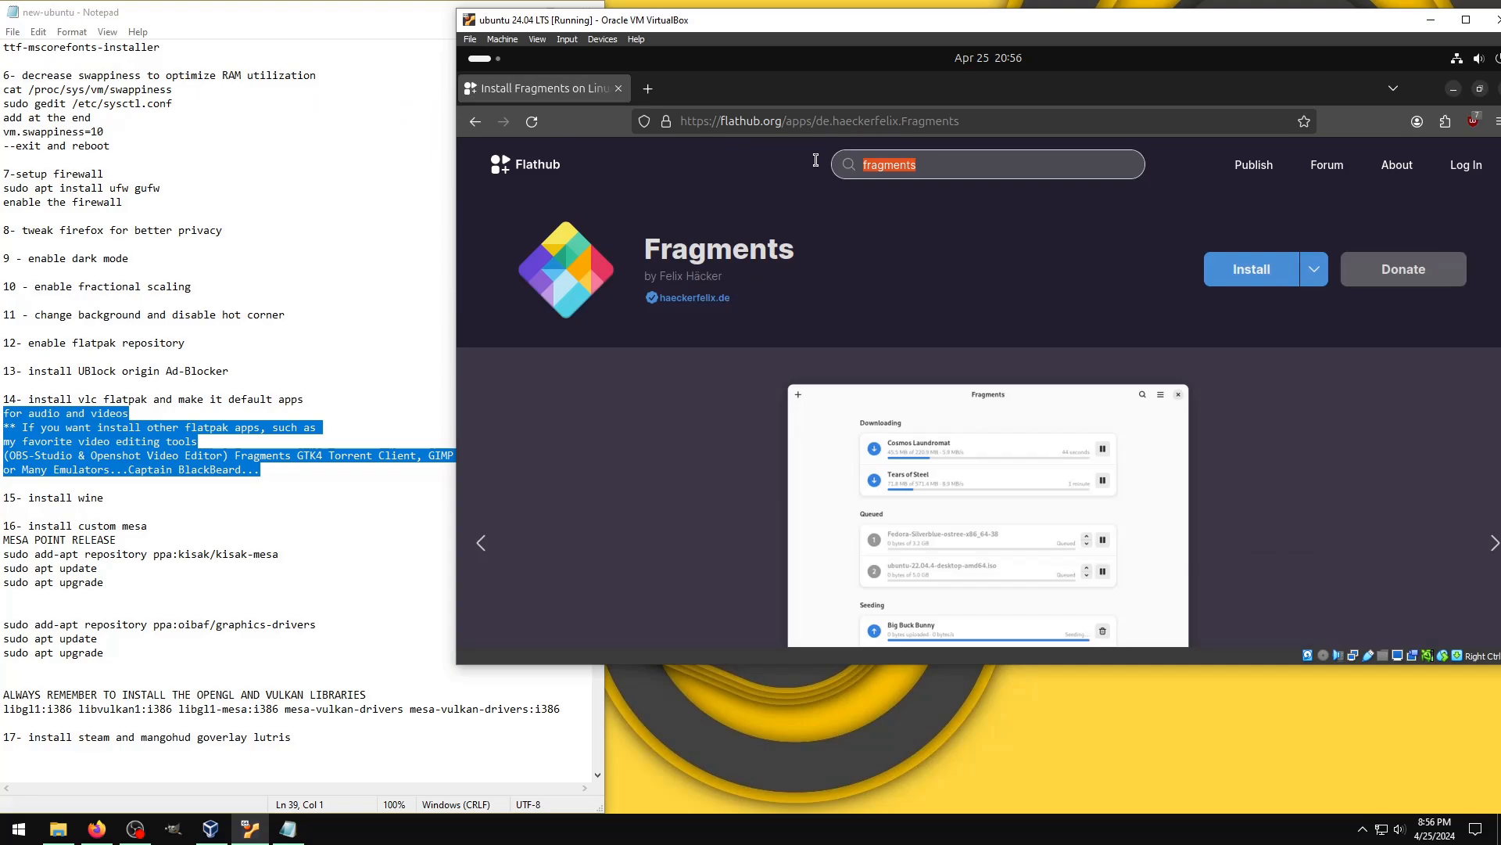
text(gimp)
key(Return)
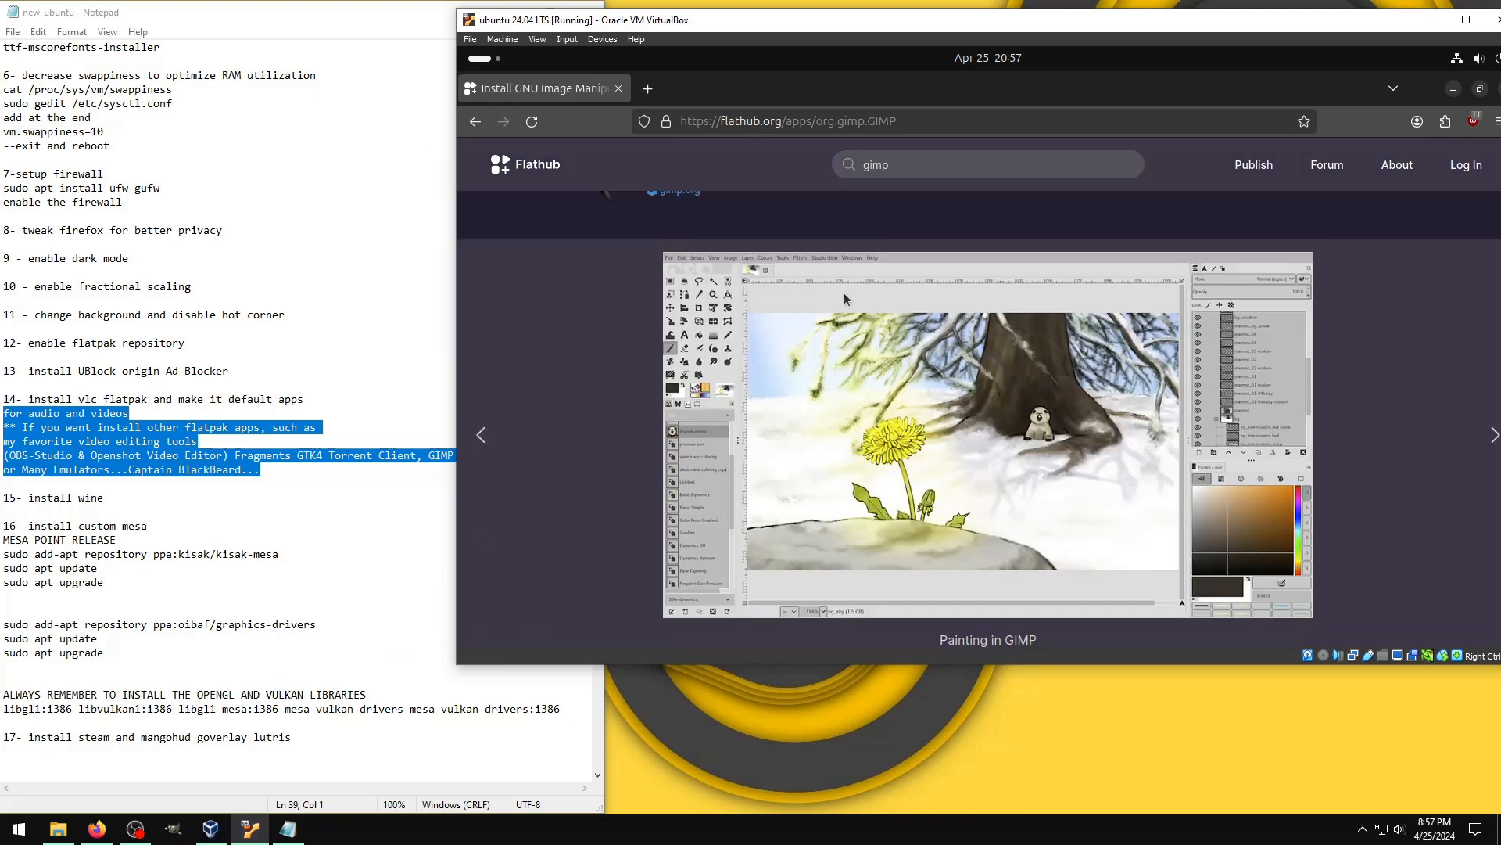
Step: Search Flathub for "pcsx2" and open the PCSX2 app page
click(875, 165)
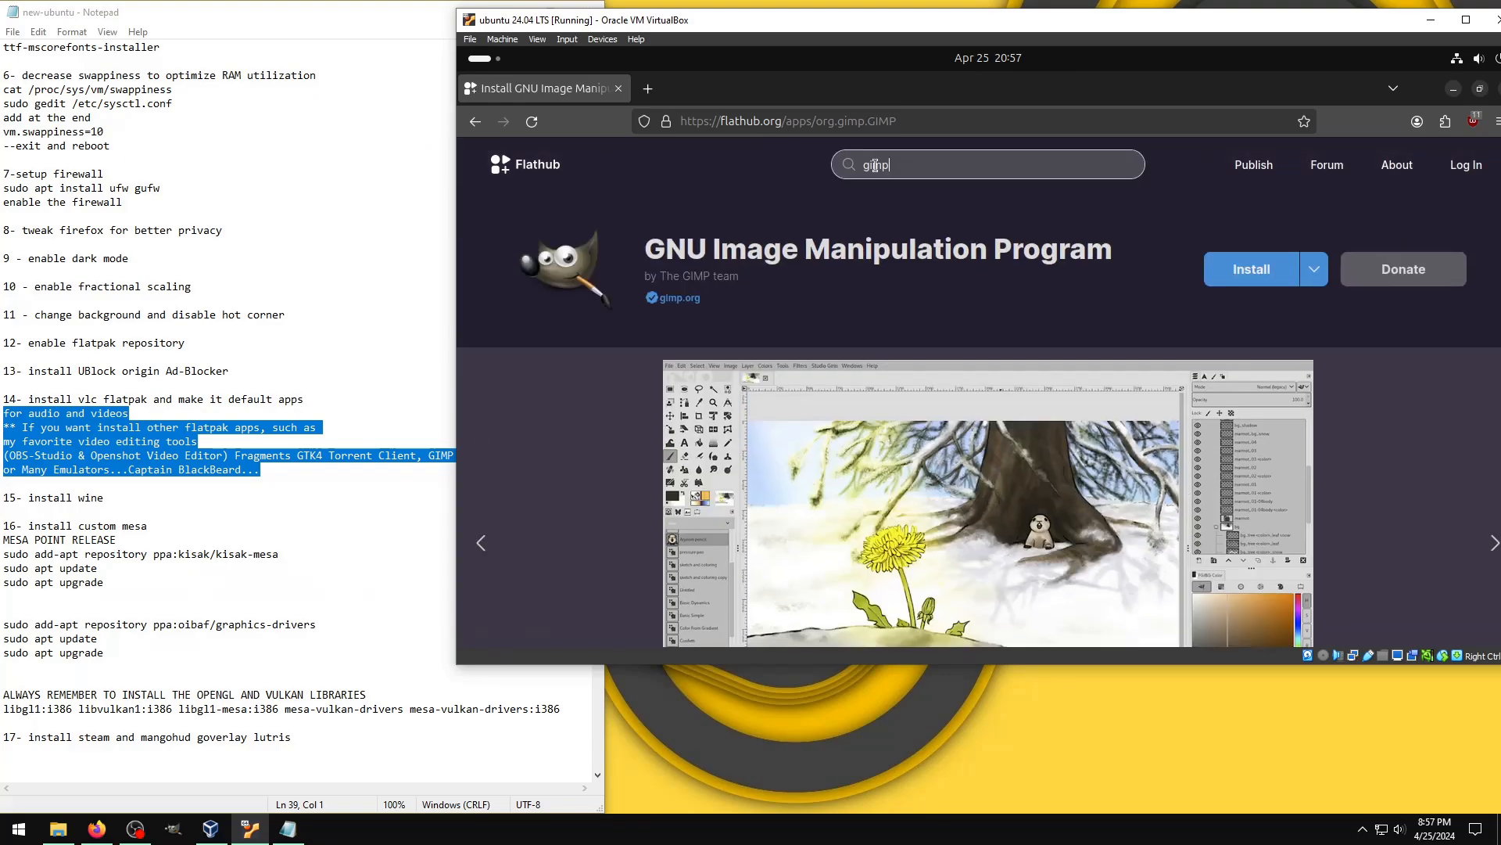
key(BackSpace)
key(BackSpace)
key(BackSpace)
key(BackSpace)
text(pc)
text(2)
key(Return)
click(915, 305)
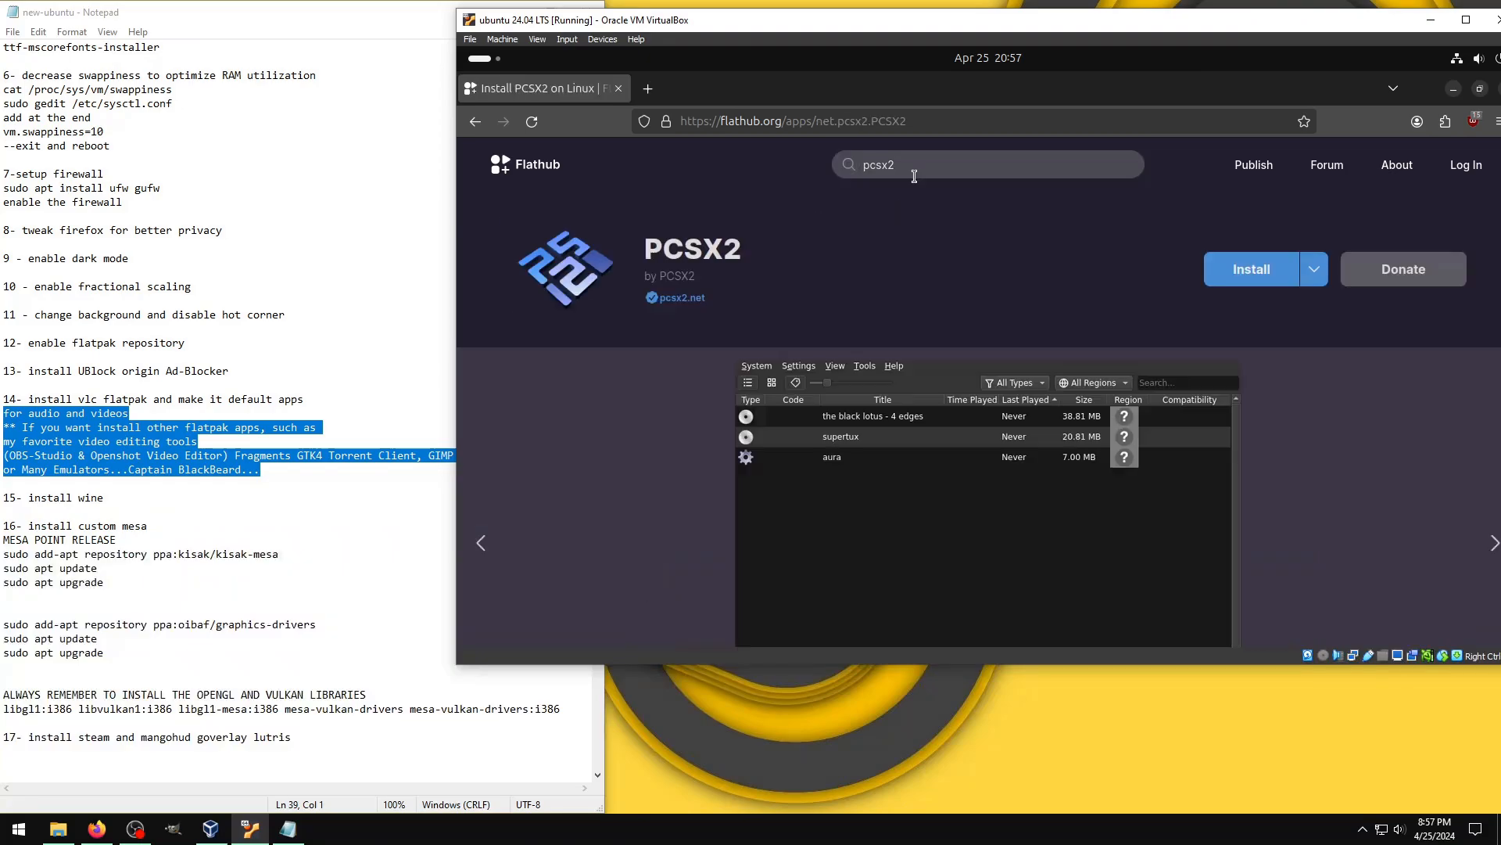
Step: Search Flathub for "duckstation" and open the DuckStation app page
drag(914, 176, 827, 163)
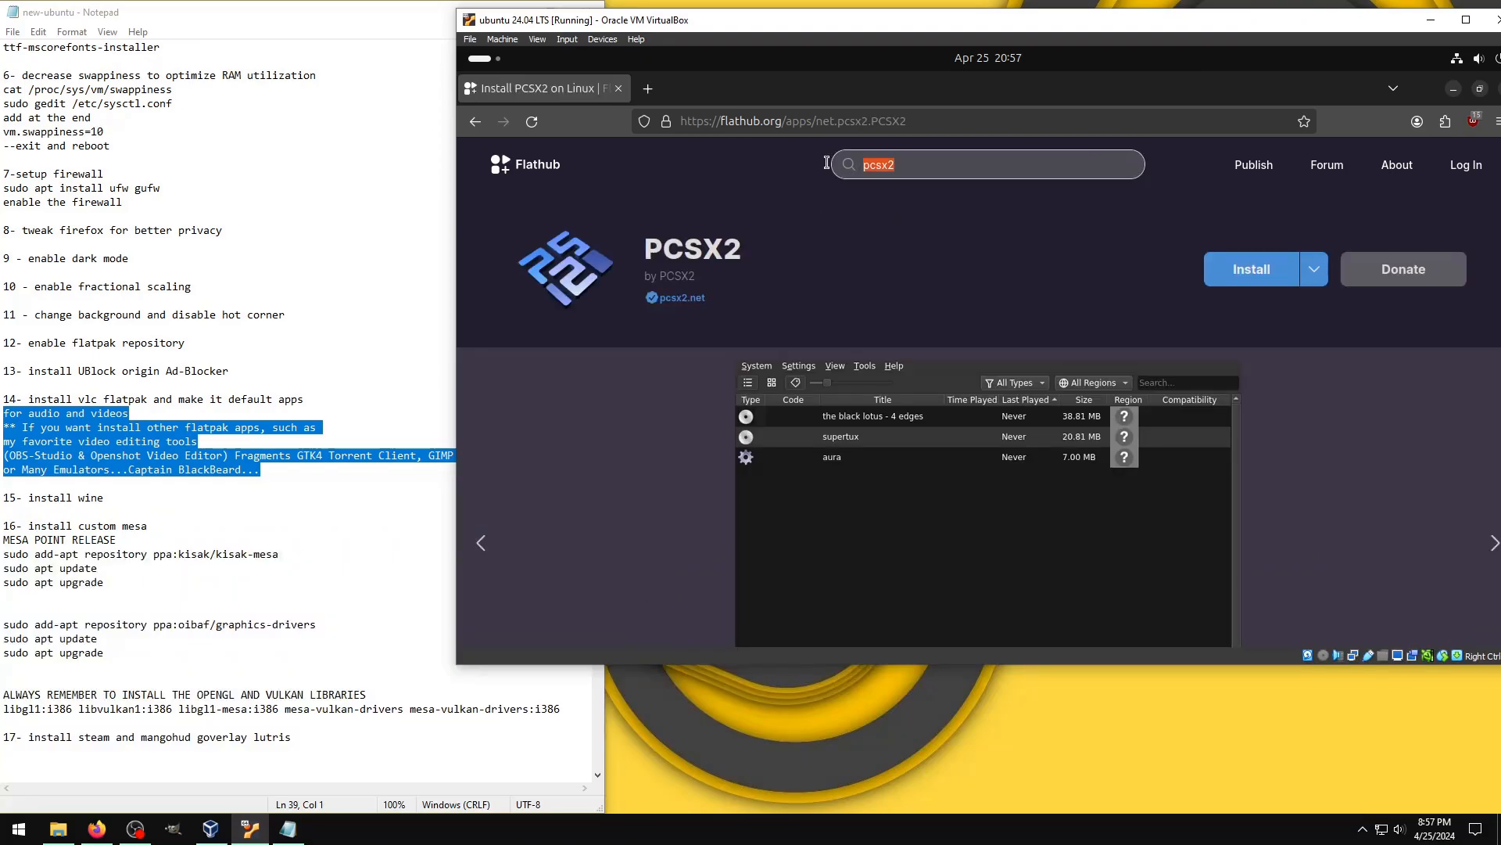
text(duckstation)
key(Return)
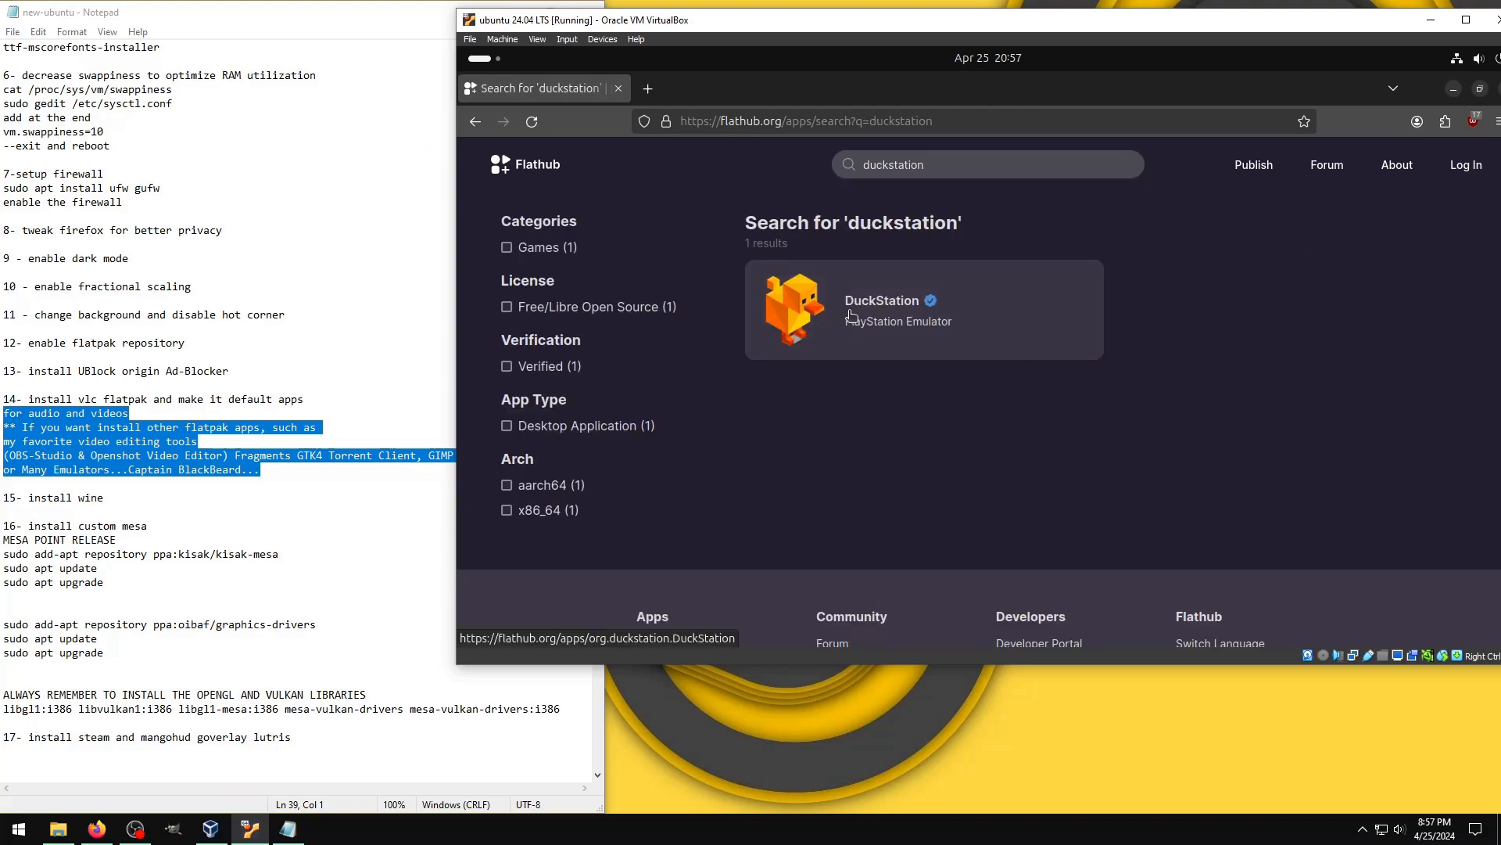
click(851, 315)
Step: Search Flathub for "reicast" and open the Flycast emulator page
double_click(957, 165)
text(reicast)
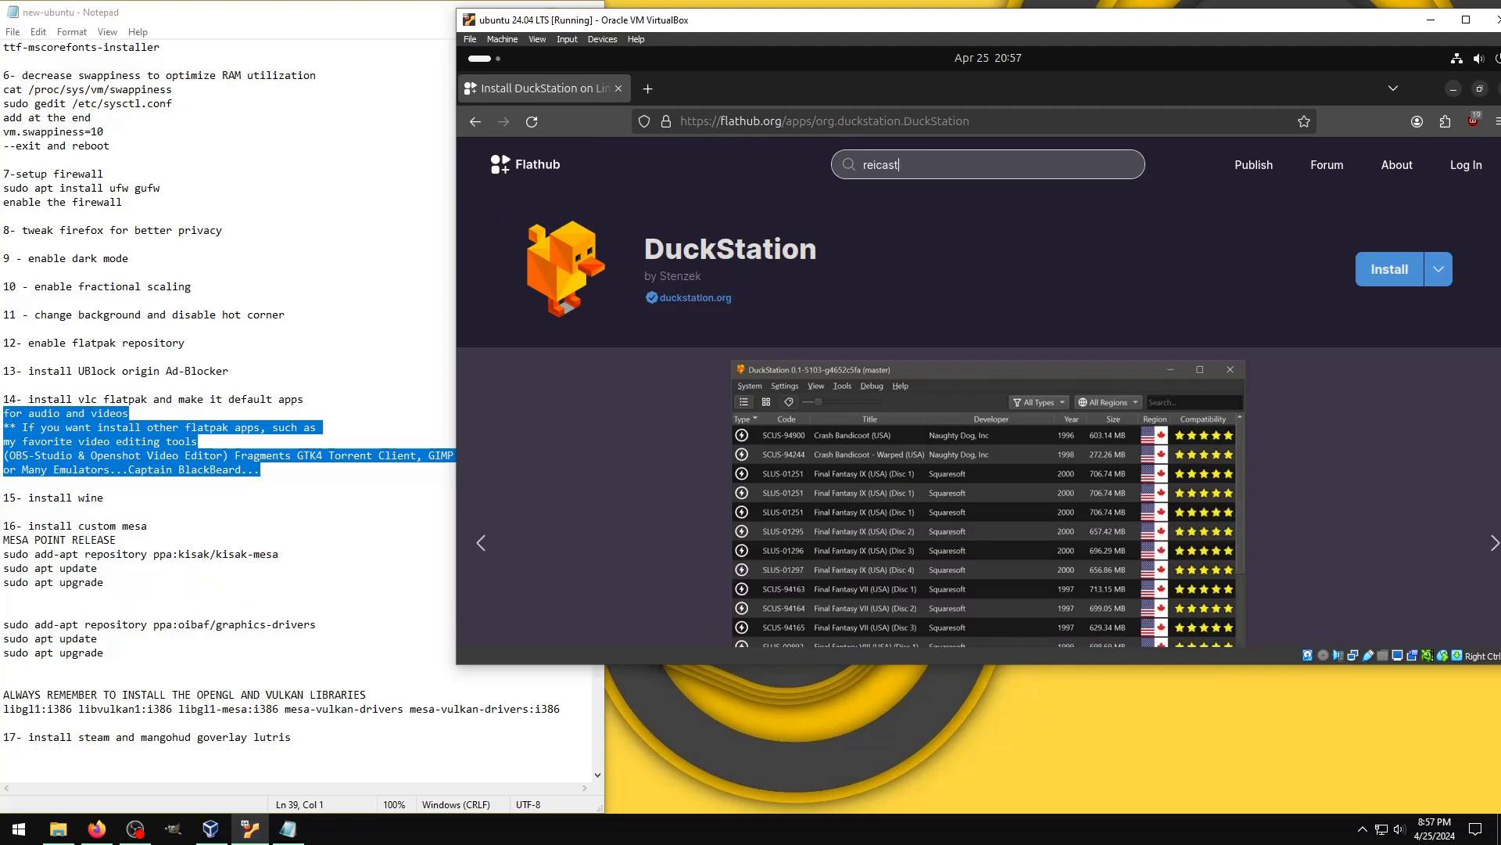
key(Return)
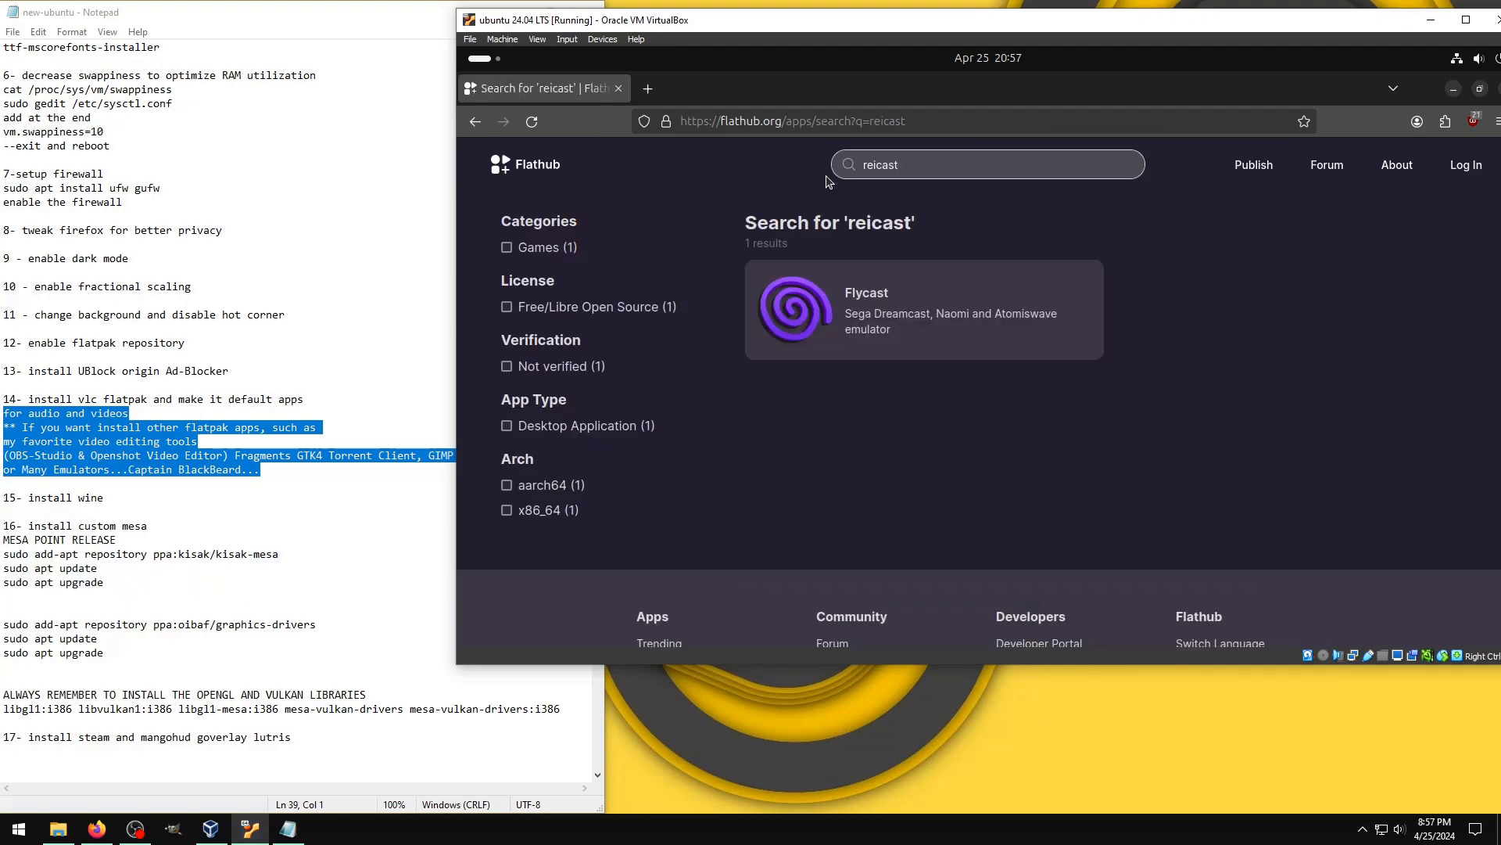
click(825, 309)
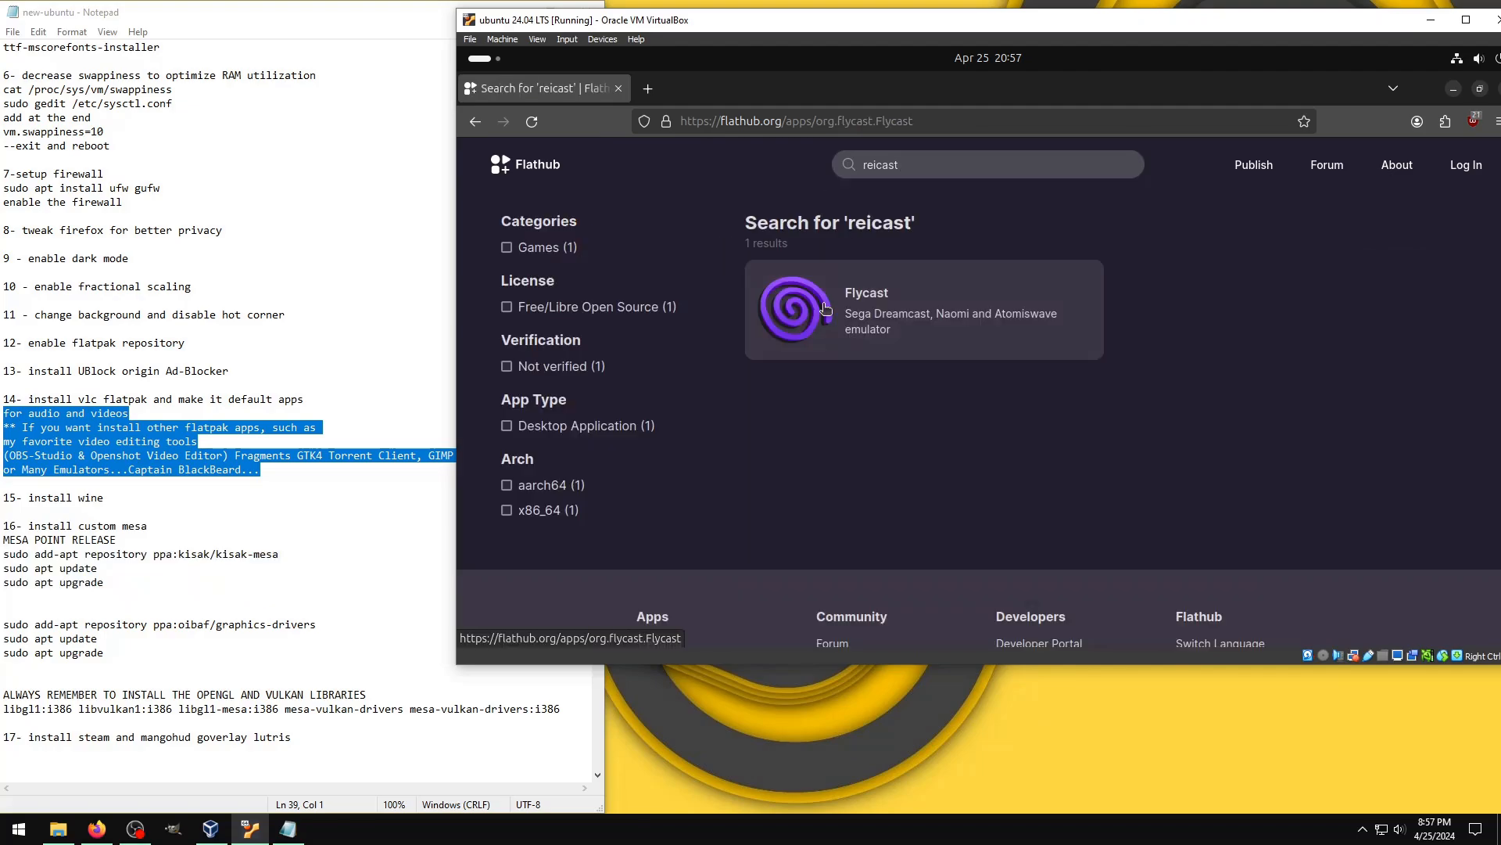
Step: Search Flathub for "psp" and open the PPSSPP emulator page
double_click(849, 162)
text(psp)
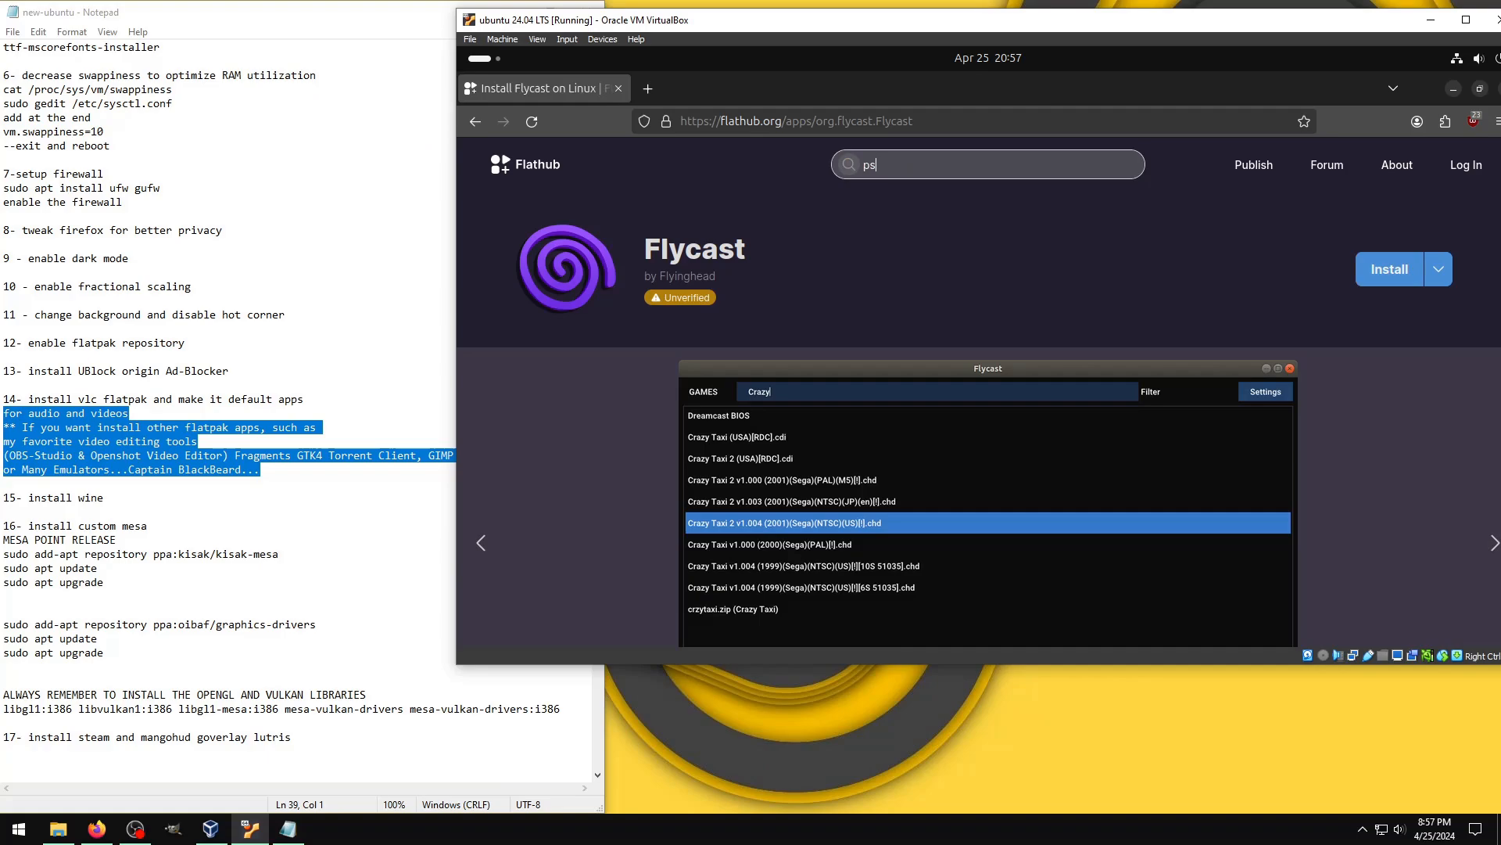
key(Return)
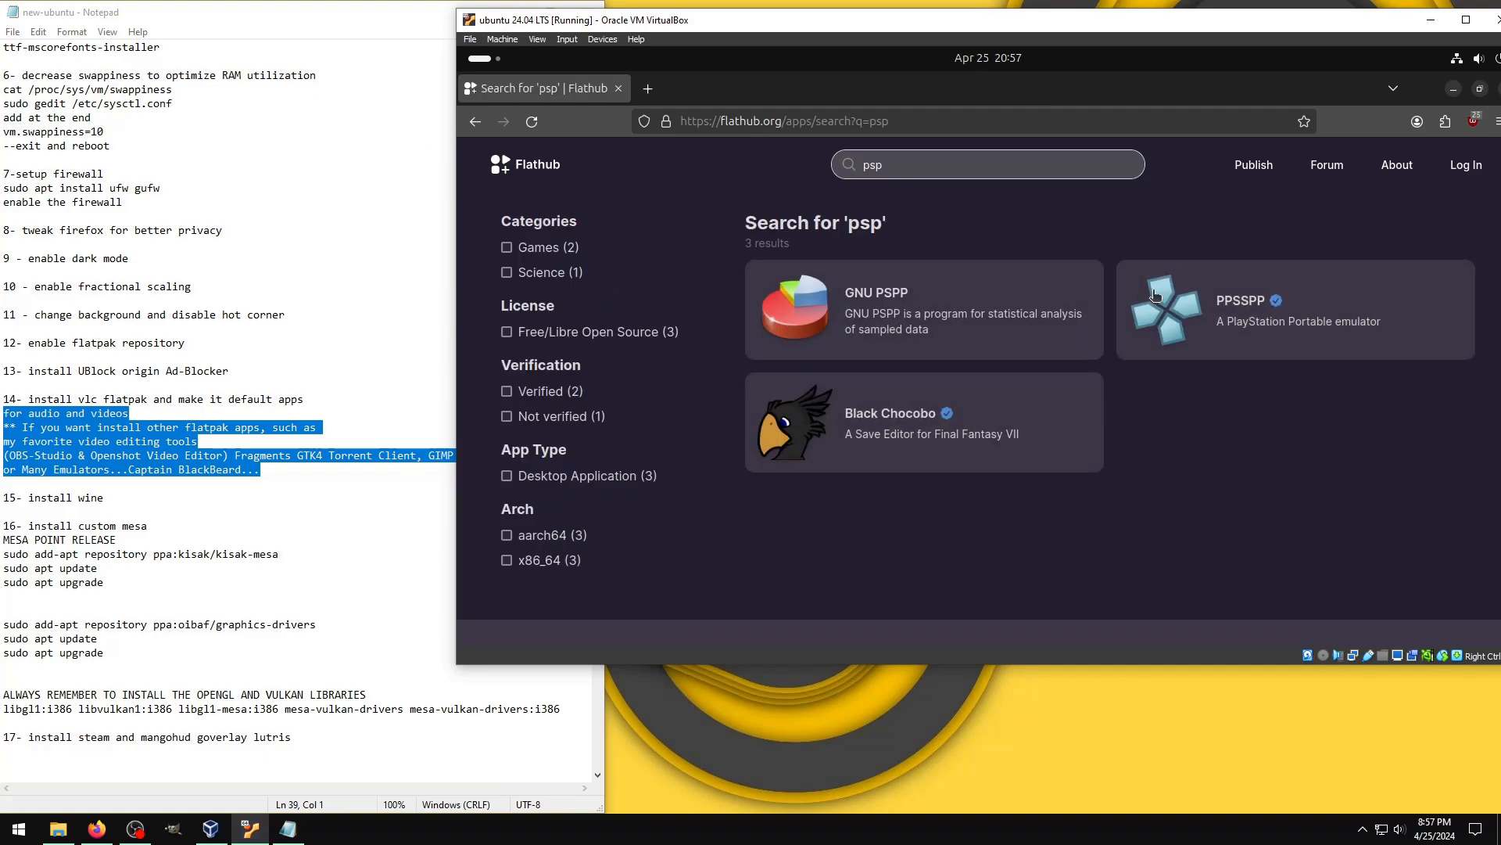
click(1155, 295)
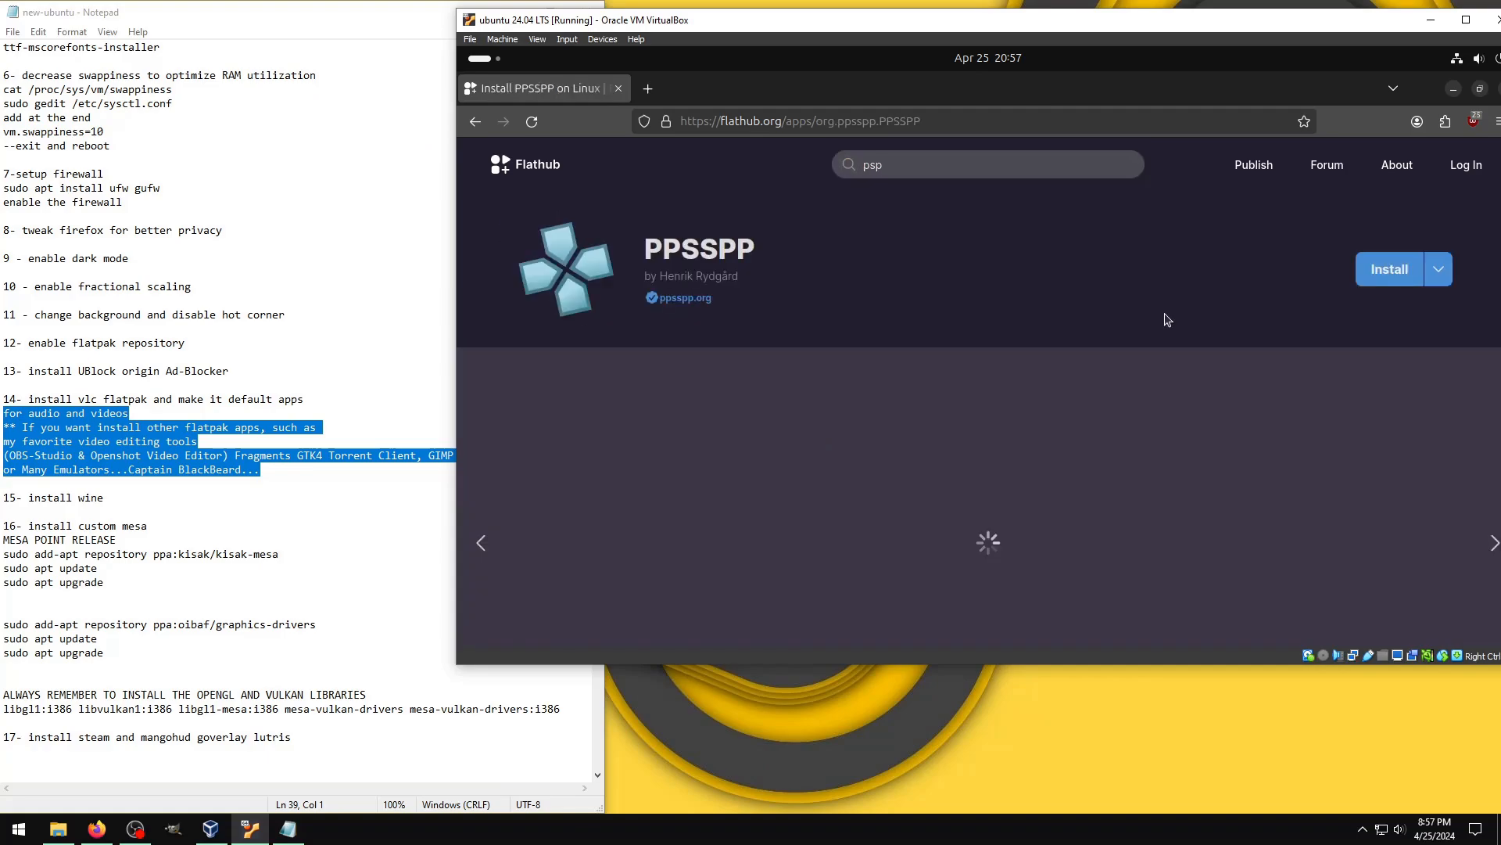
Step: Search Flathub for "supertux"
click(841, 159)
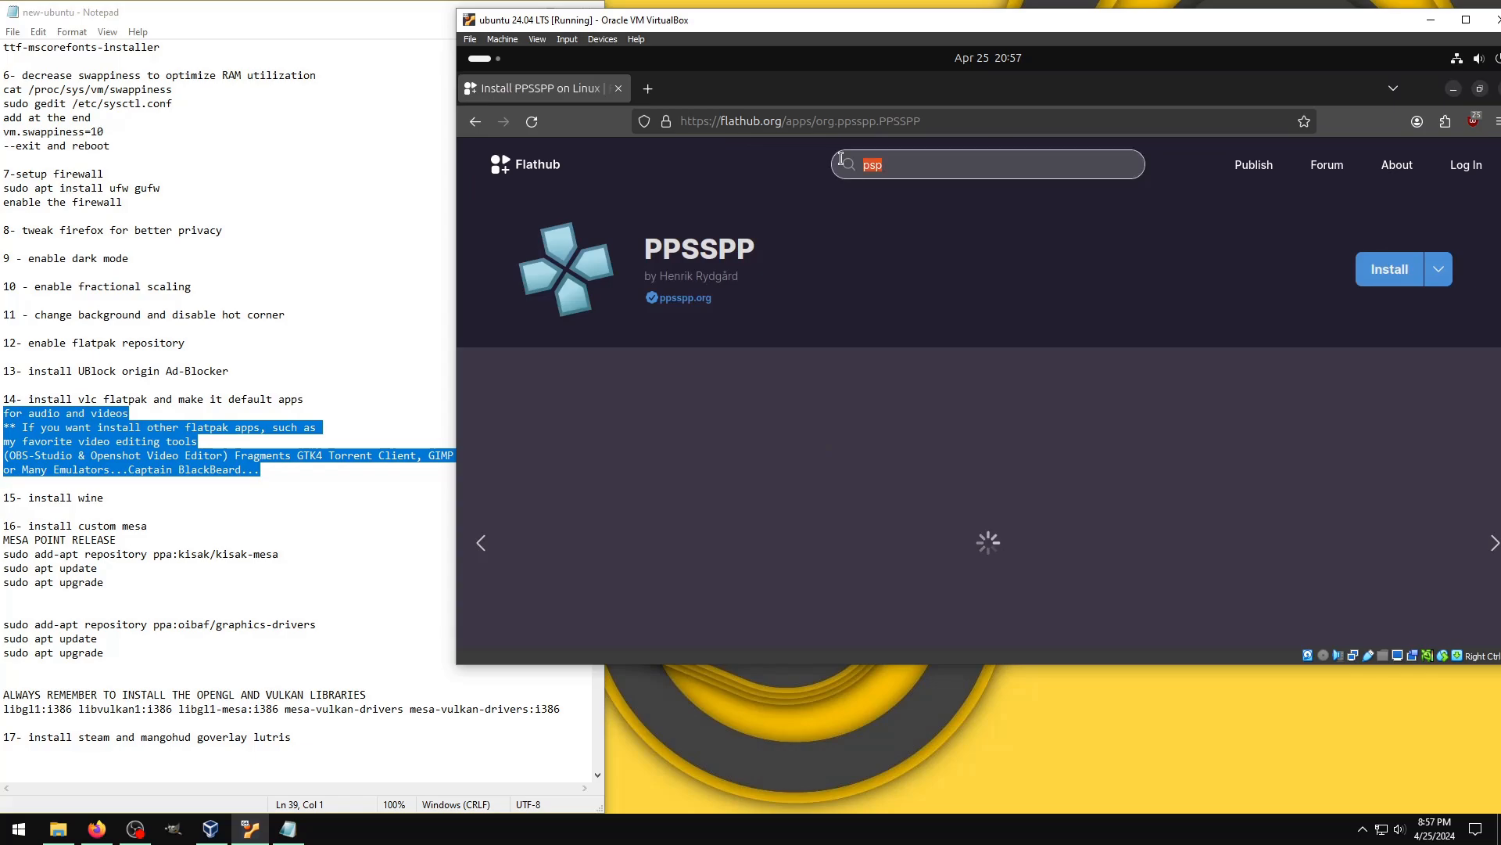
text(supr)
key(BackSpace)
text(ery)
key(BackSpace)
text(tux)
key(Return)
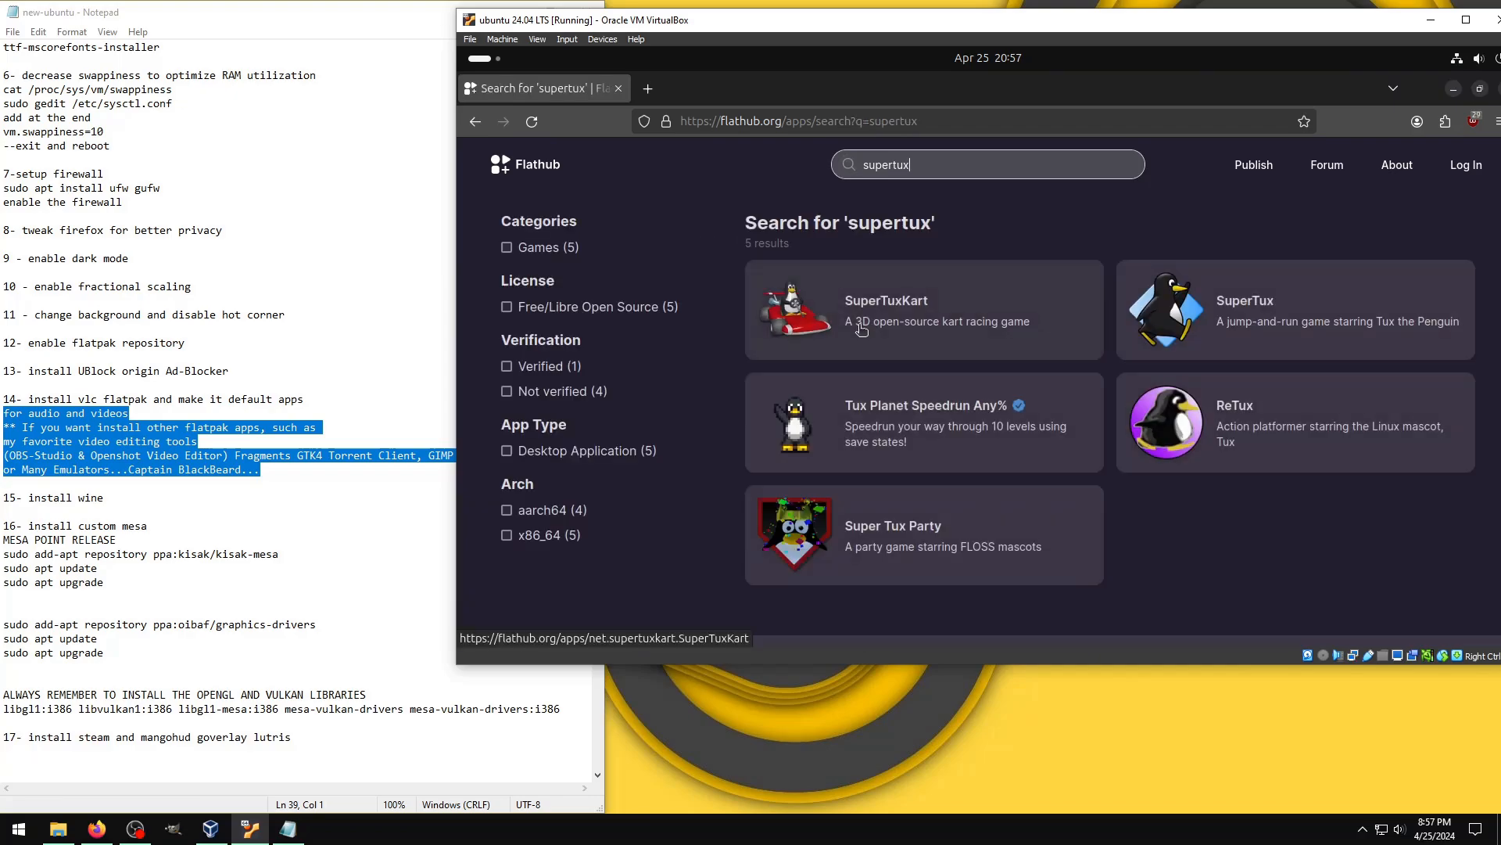
click(1362, 829)
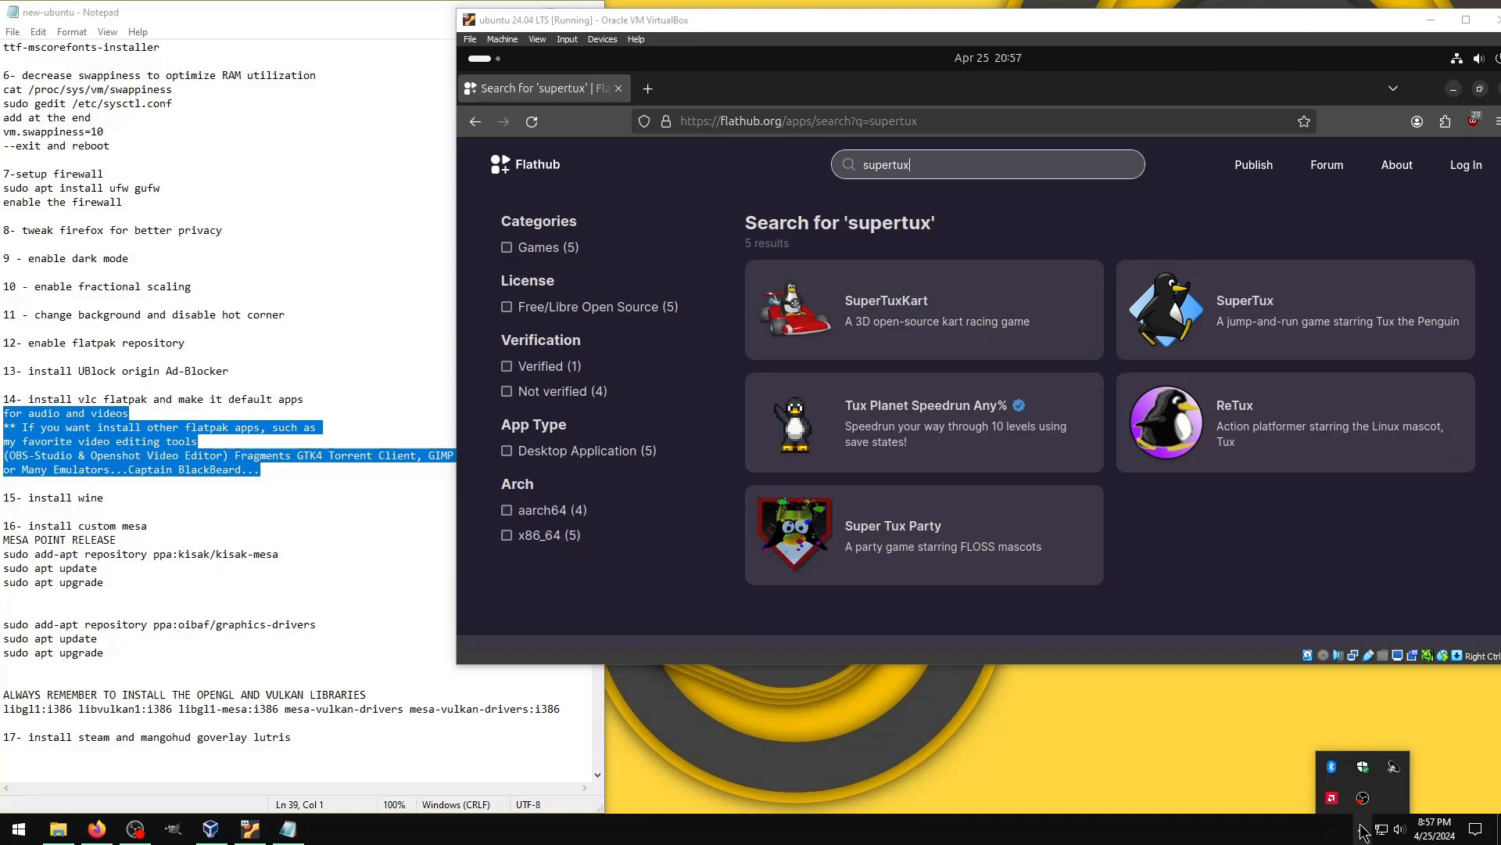
right_click(1362, 799)
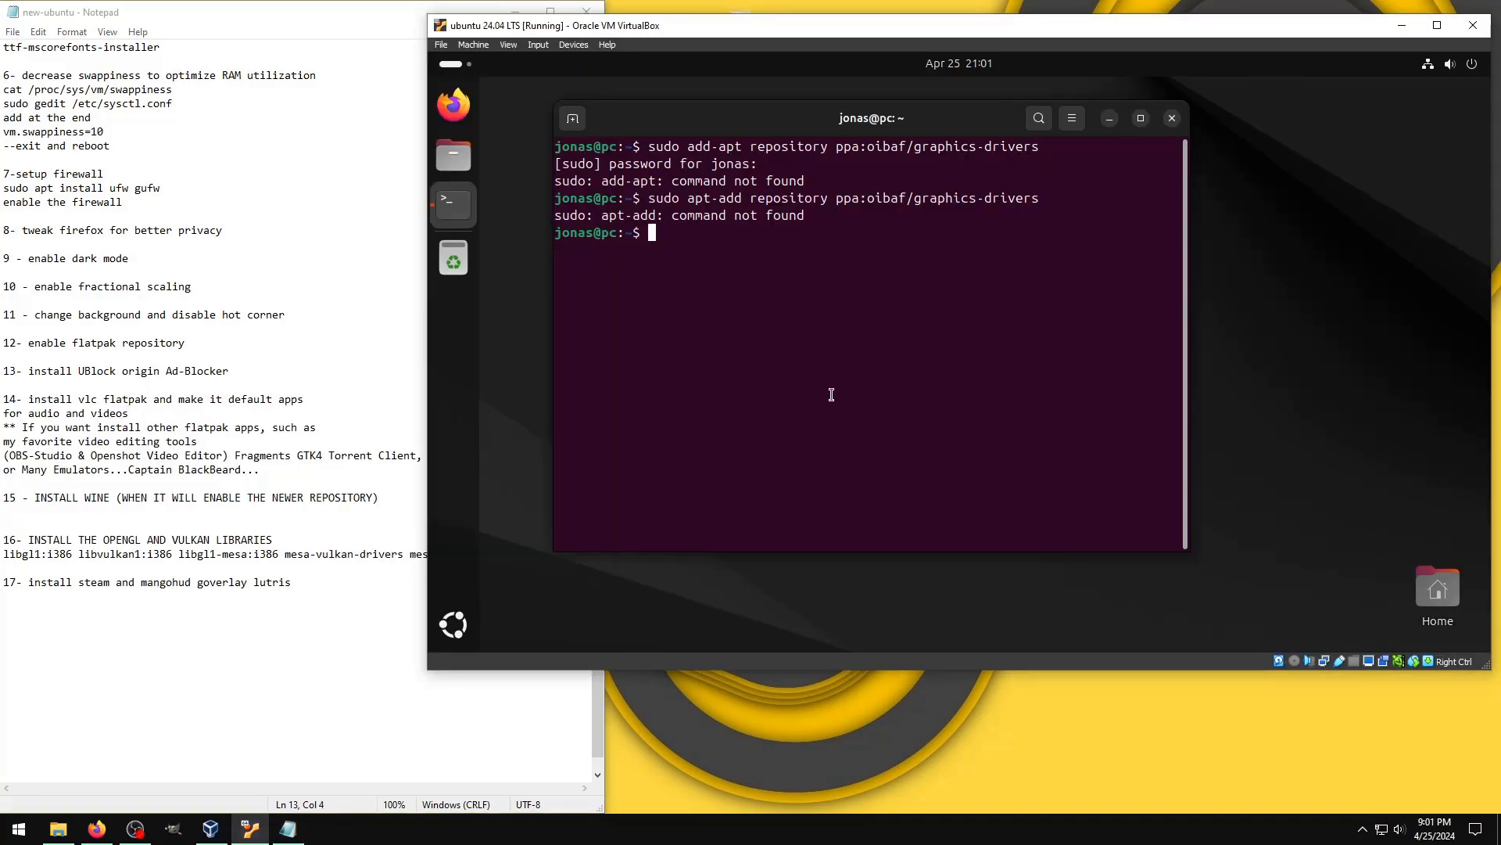
Step: Begin the package installation command in the terminal with "sudo apt install libgl1:i386"
text(sudo apt insdt)
key(BackSpace)
key(BackSpace)
text(tall li)
text(n)
key(BackSpace)
text(bgl1:i386)
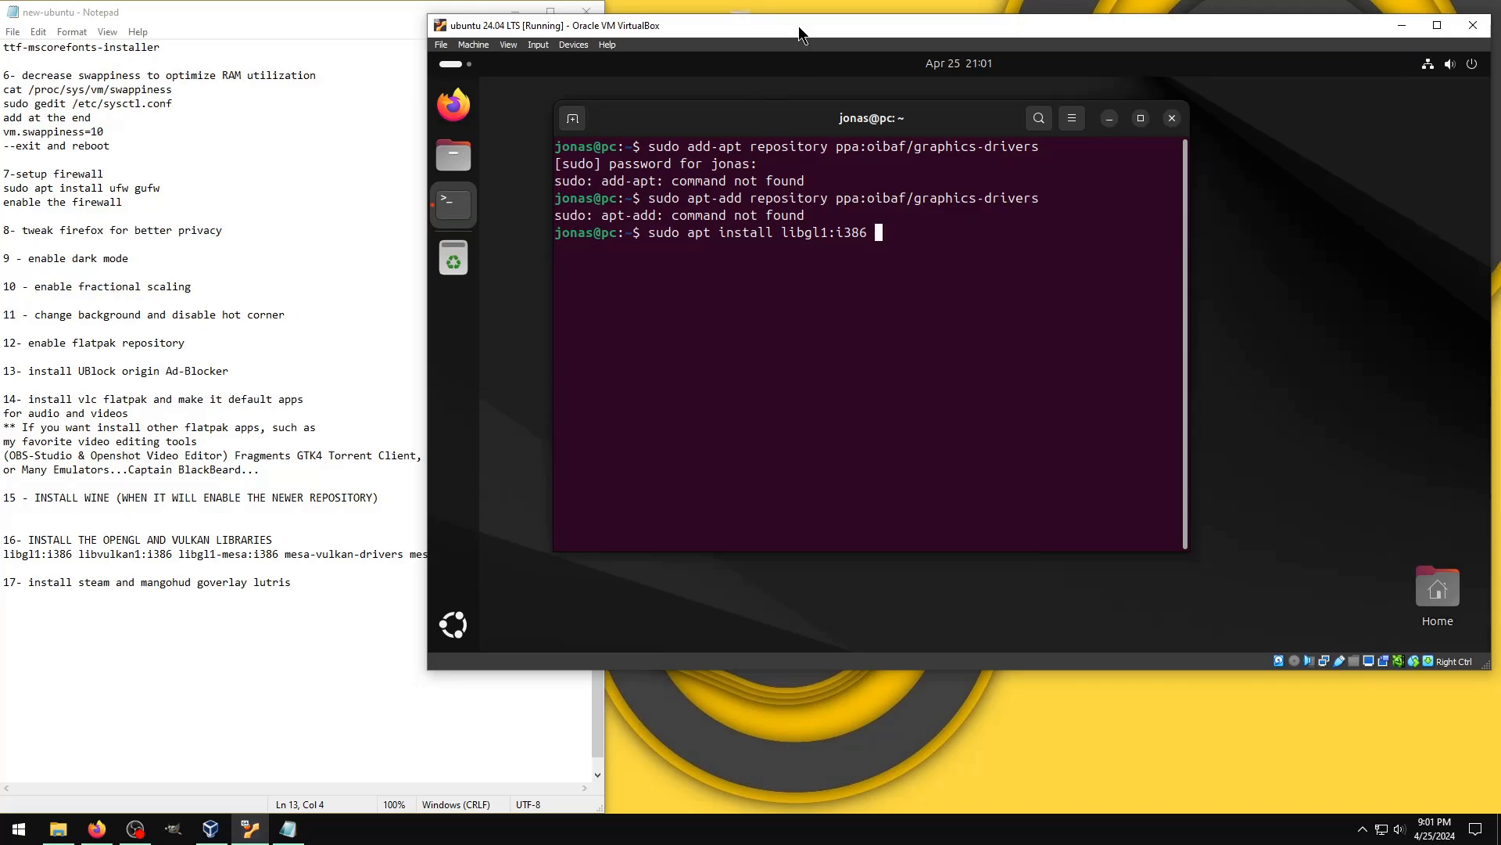
Step: Move the virtual machine window clear of the checklist's package list and append "libgl1-mesa:i386" to the install command
drag(799, 26, 924, 25)
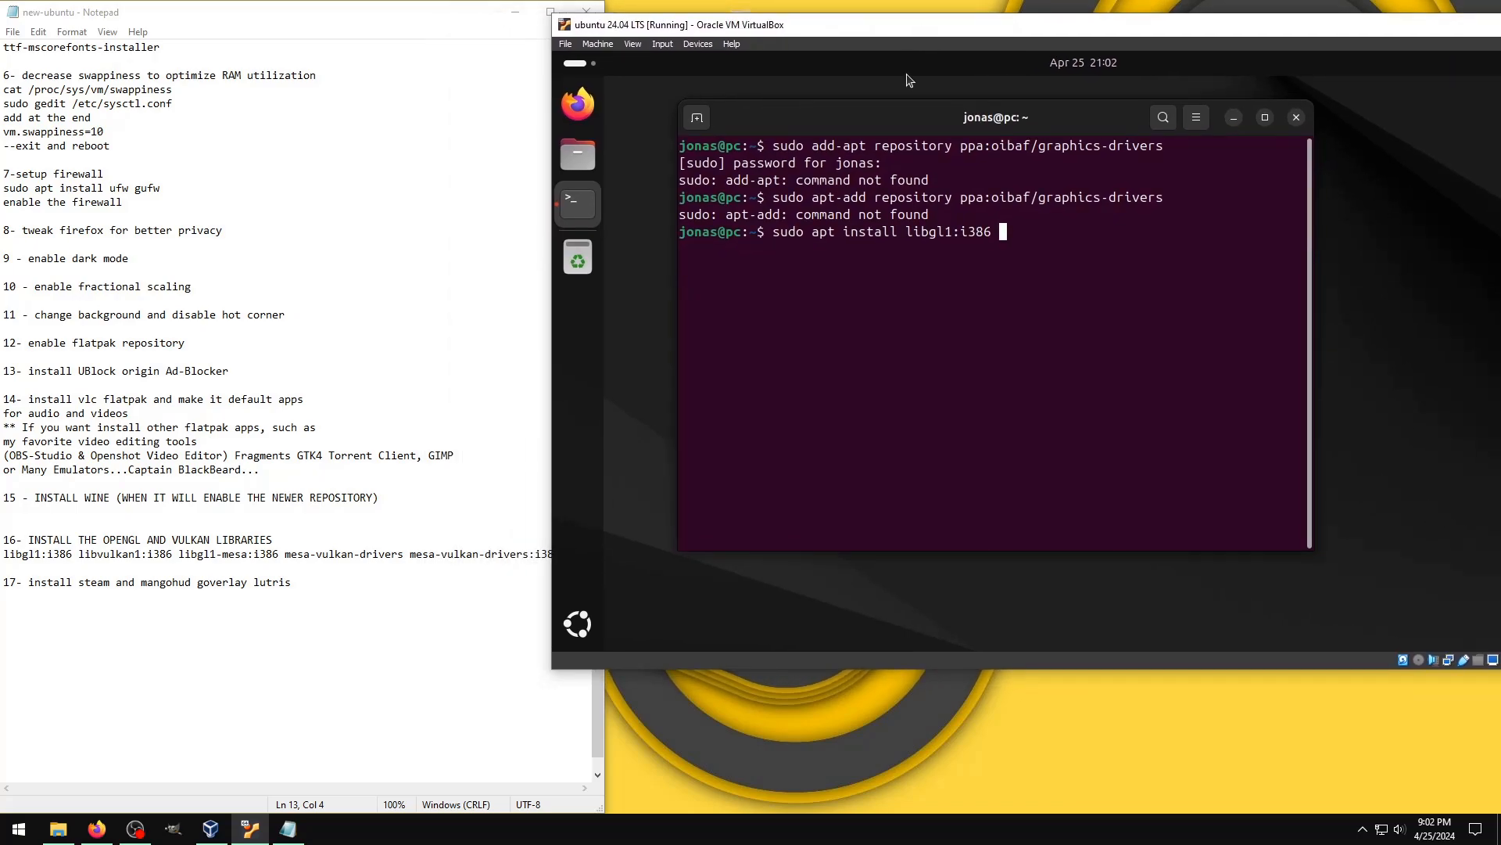
text(li)
text(bgl)
text(1-nm)
key(BackSpace)
key(BackSpace)
text(mesa:i386 mesa-vu)
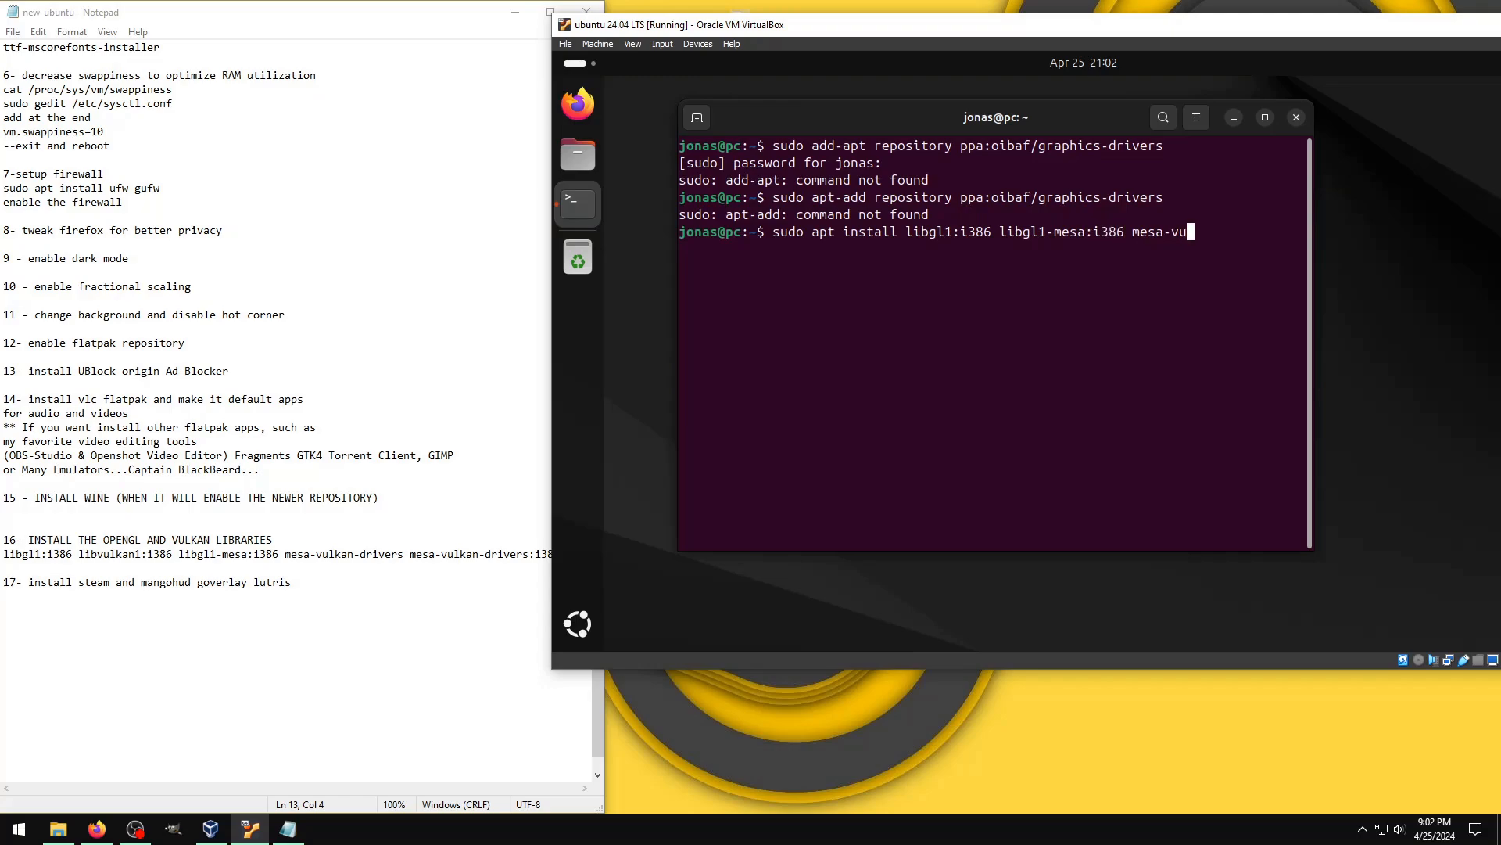
text(lkan-drivers mesa-vul)
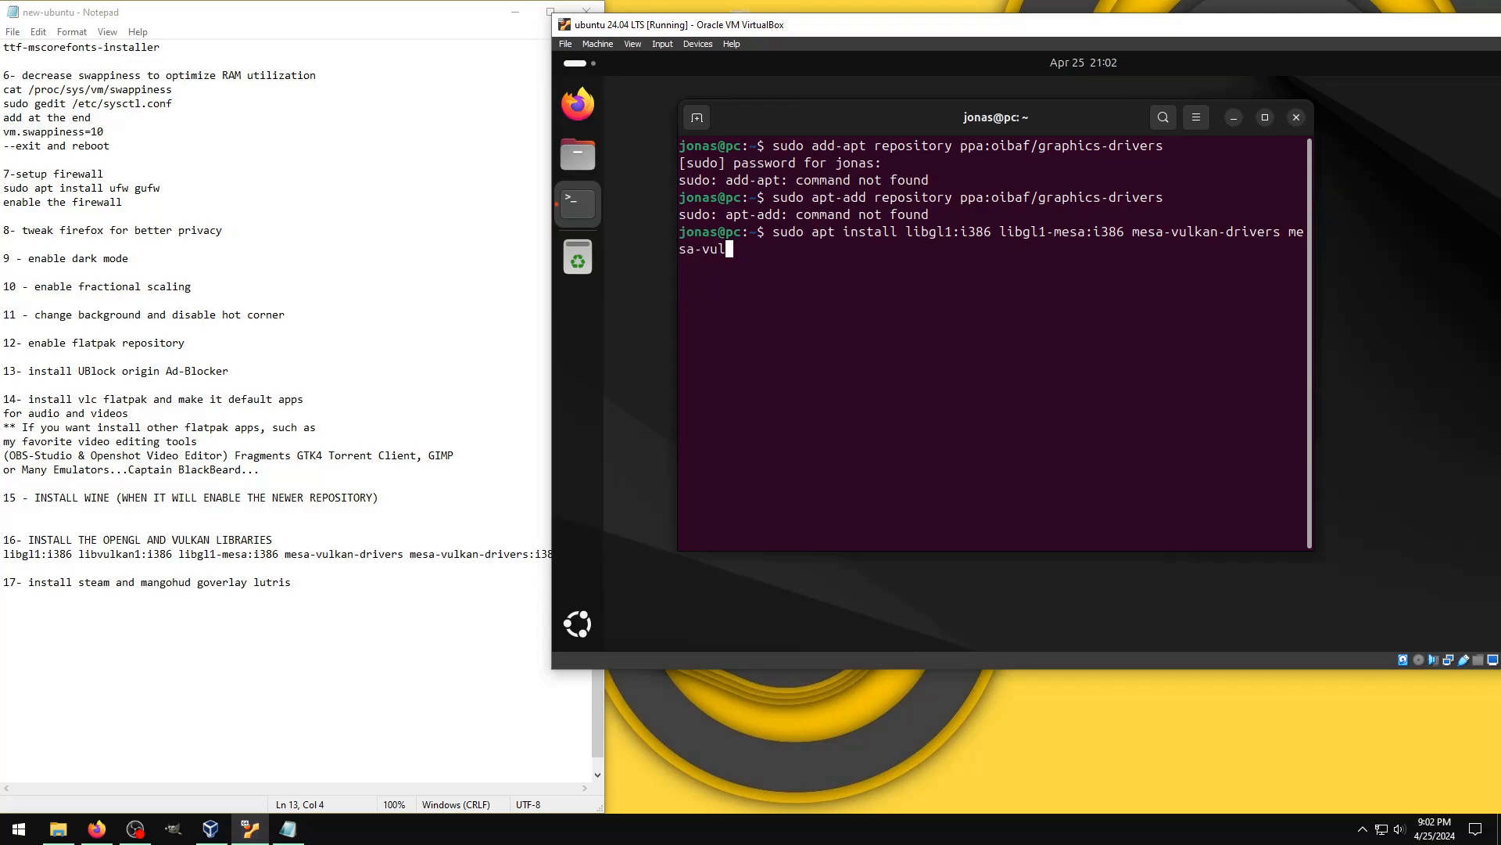
Step: Append "mesa-vulkan-drivers mesa-vulkan-drivers:i386" to the install command and run it
text(kan-drivers:i386)
key(Return)
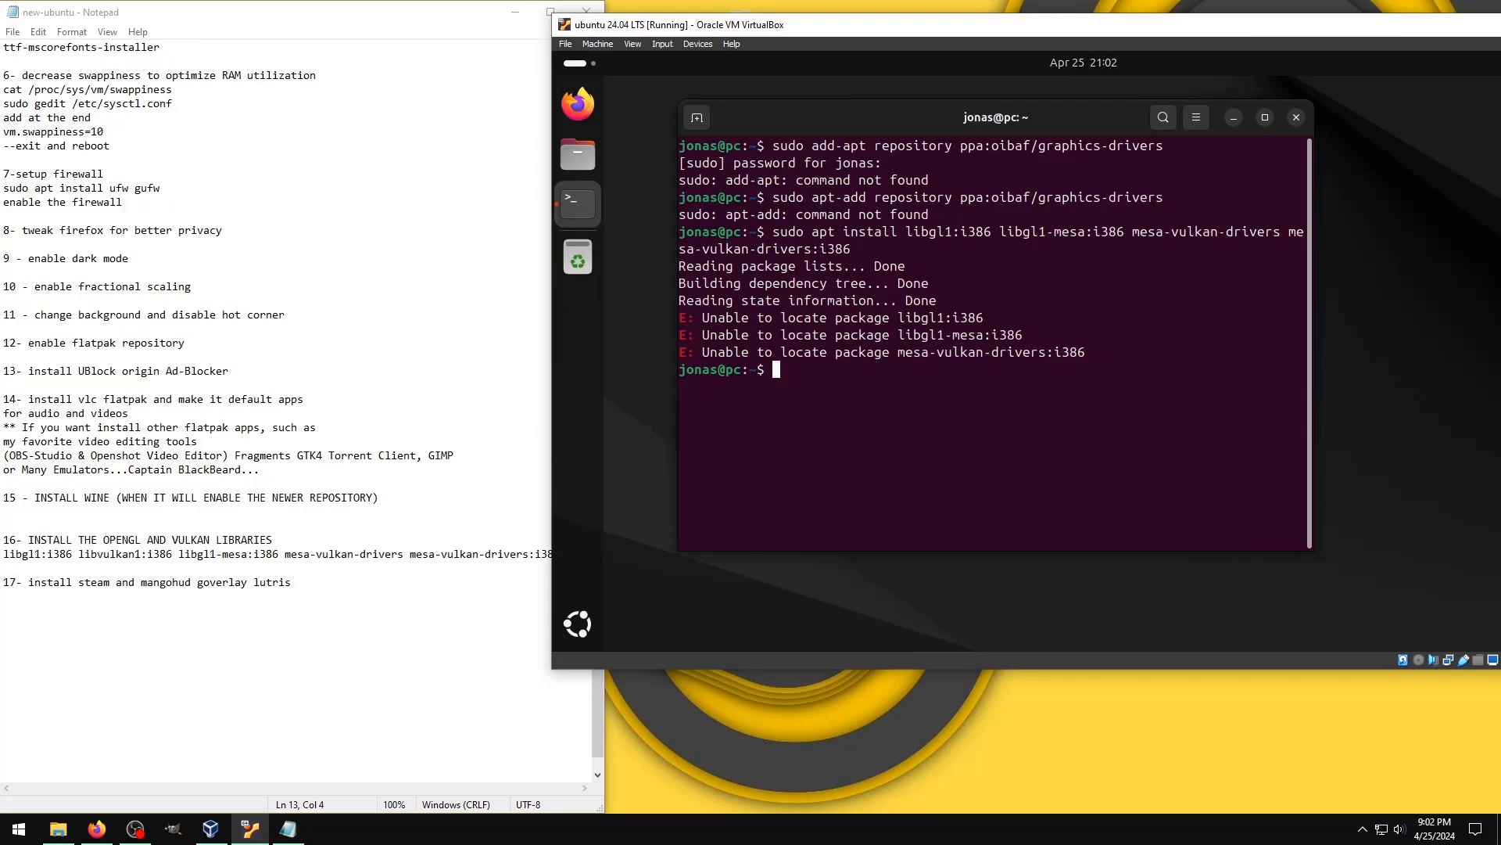
Step: Try to install the gaming packages with "sudo apt install steam mangohud goverlay lutris"
text(sudo apt install steam man)
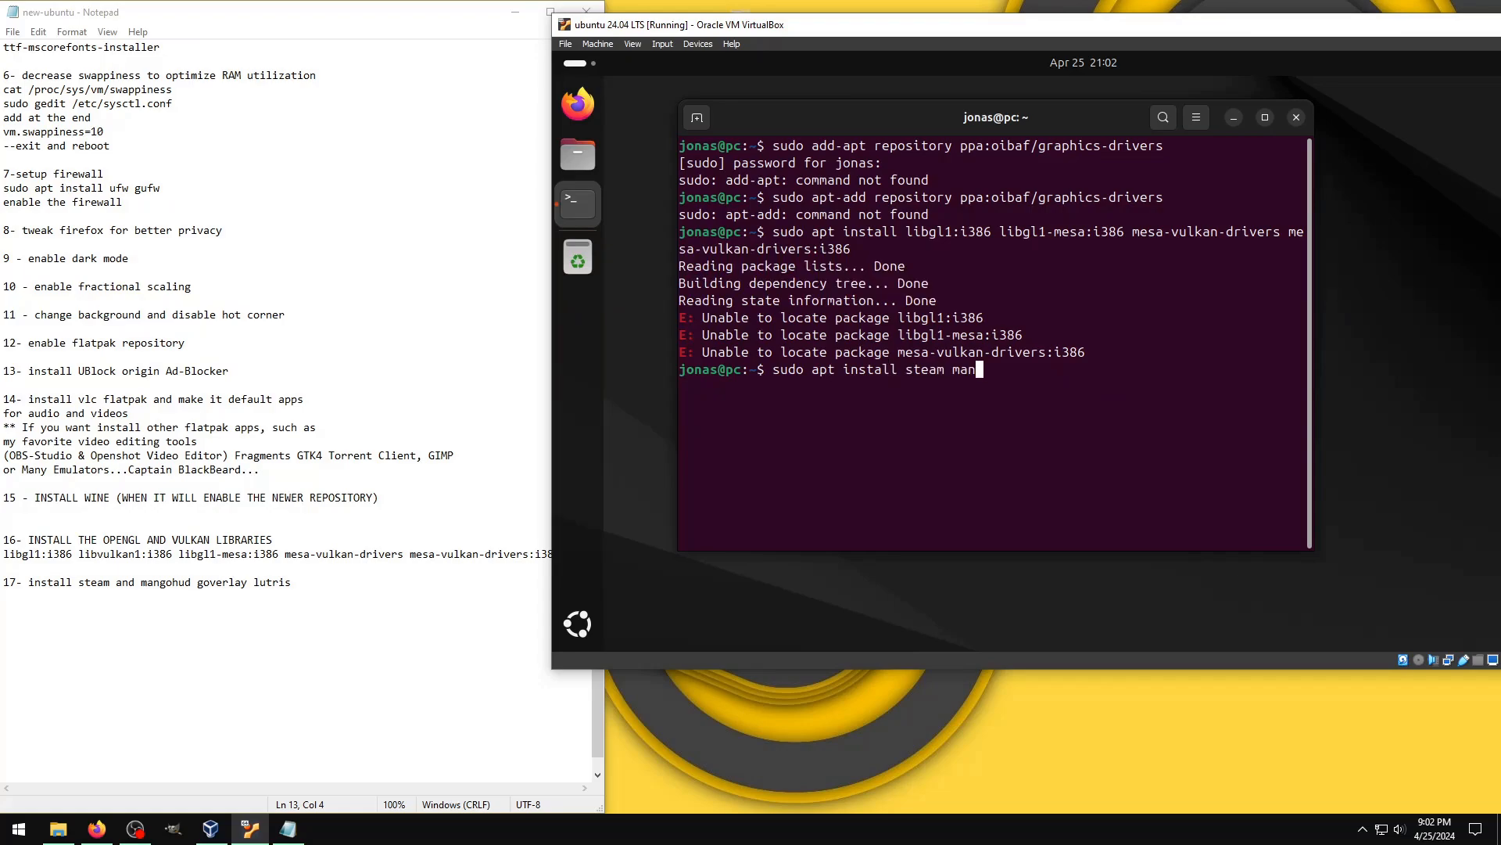
text(gohud goverlay lutris)
key(Return)
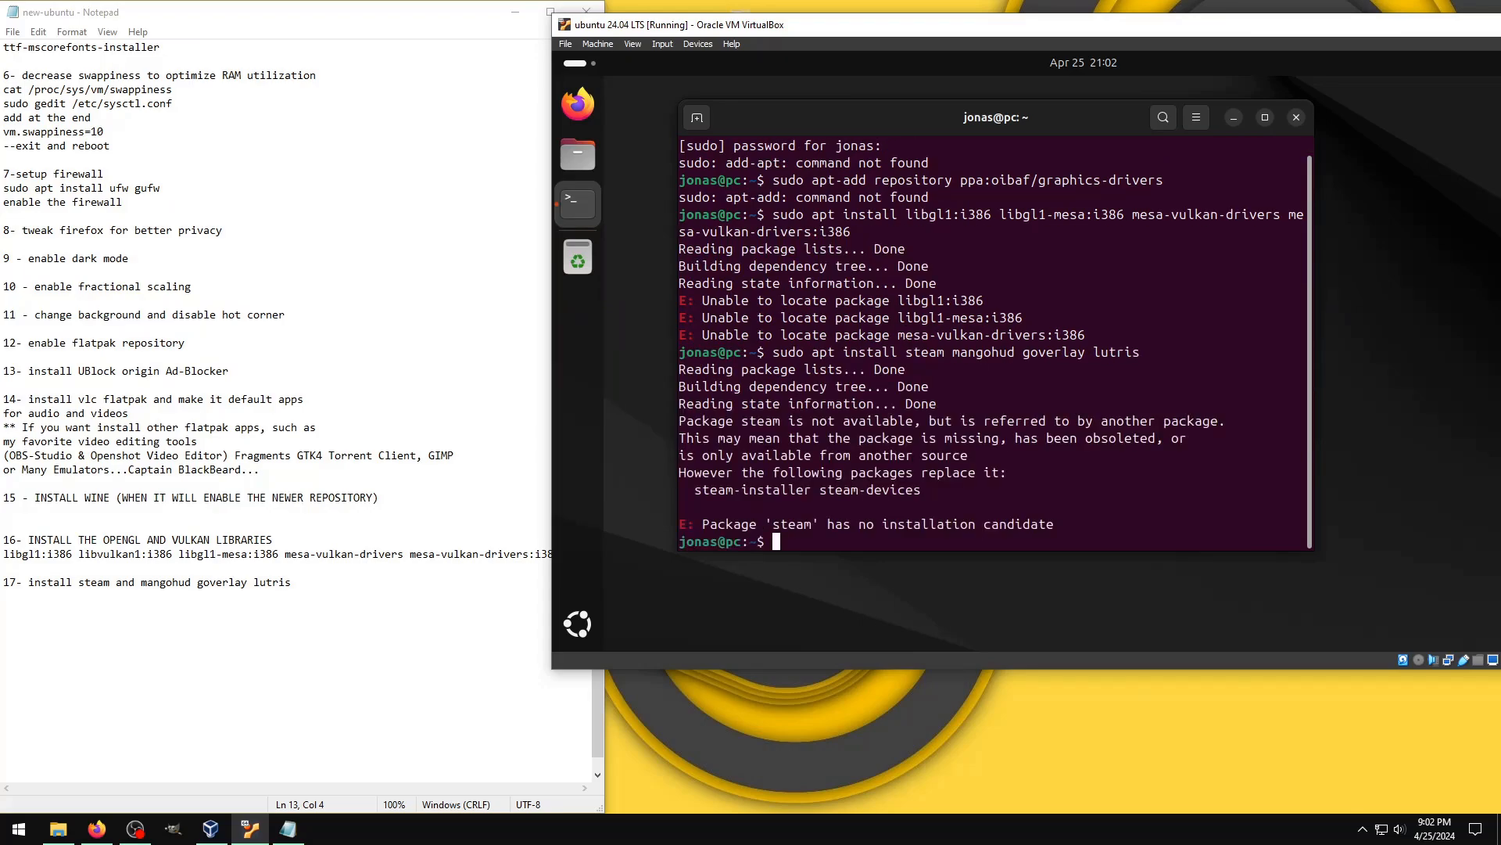
Step: Remove "steam" from the previous install command, run it for mangohud, goverlay and lutris, and accept the installation
key(Up)
key(Left)
key(Left)
key(Left)
key(Left)
key(Left)
key(Left)
key(Left)
key(Left)
key(Left)
key(Left)
key(Left)
key(Left)
key(Left)
key(Left)
key(Left)
key(Left)
key(Left)
key(Left)
key(Left)
key(Left)
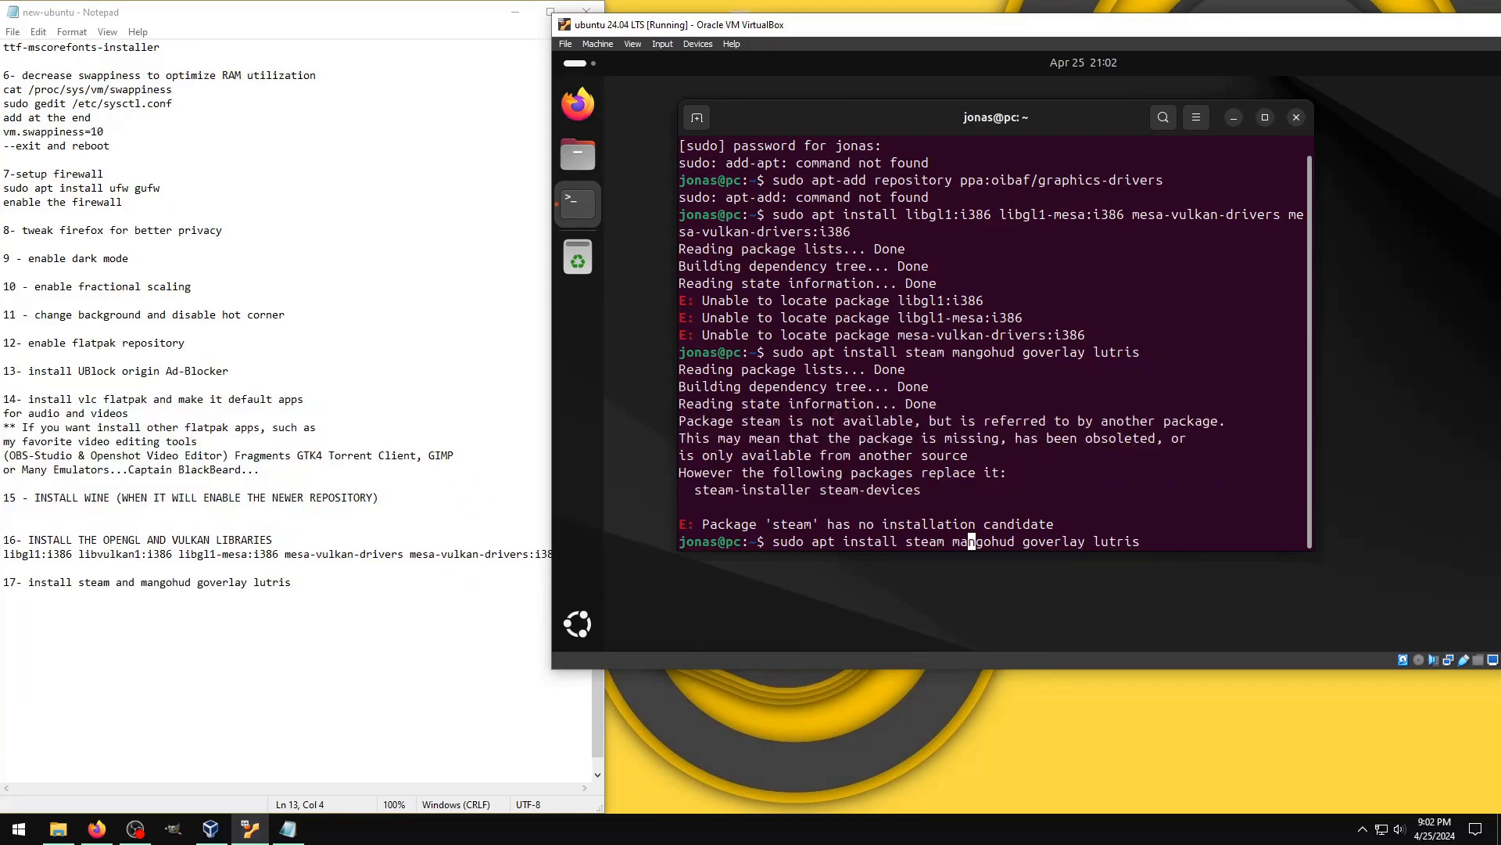
key(Left)
key(Left)
key(BackSpace)
key(BackSpace)
key(BackSpace)
key(BackSpace)
key(BackSpace)
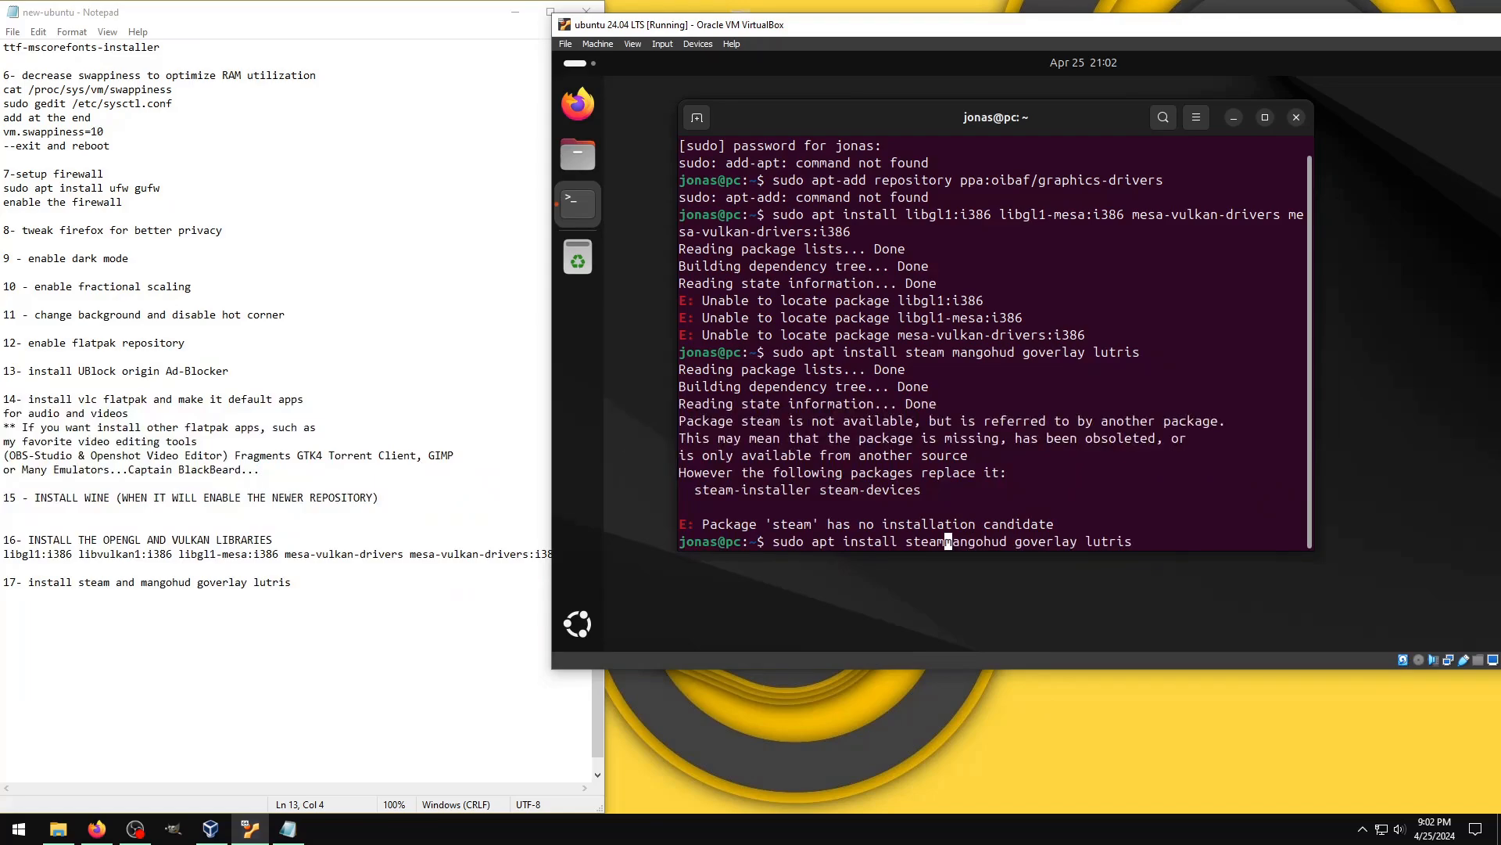
key(BackSpace)
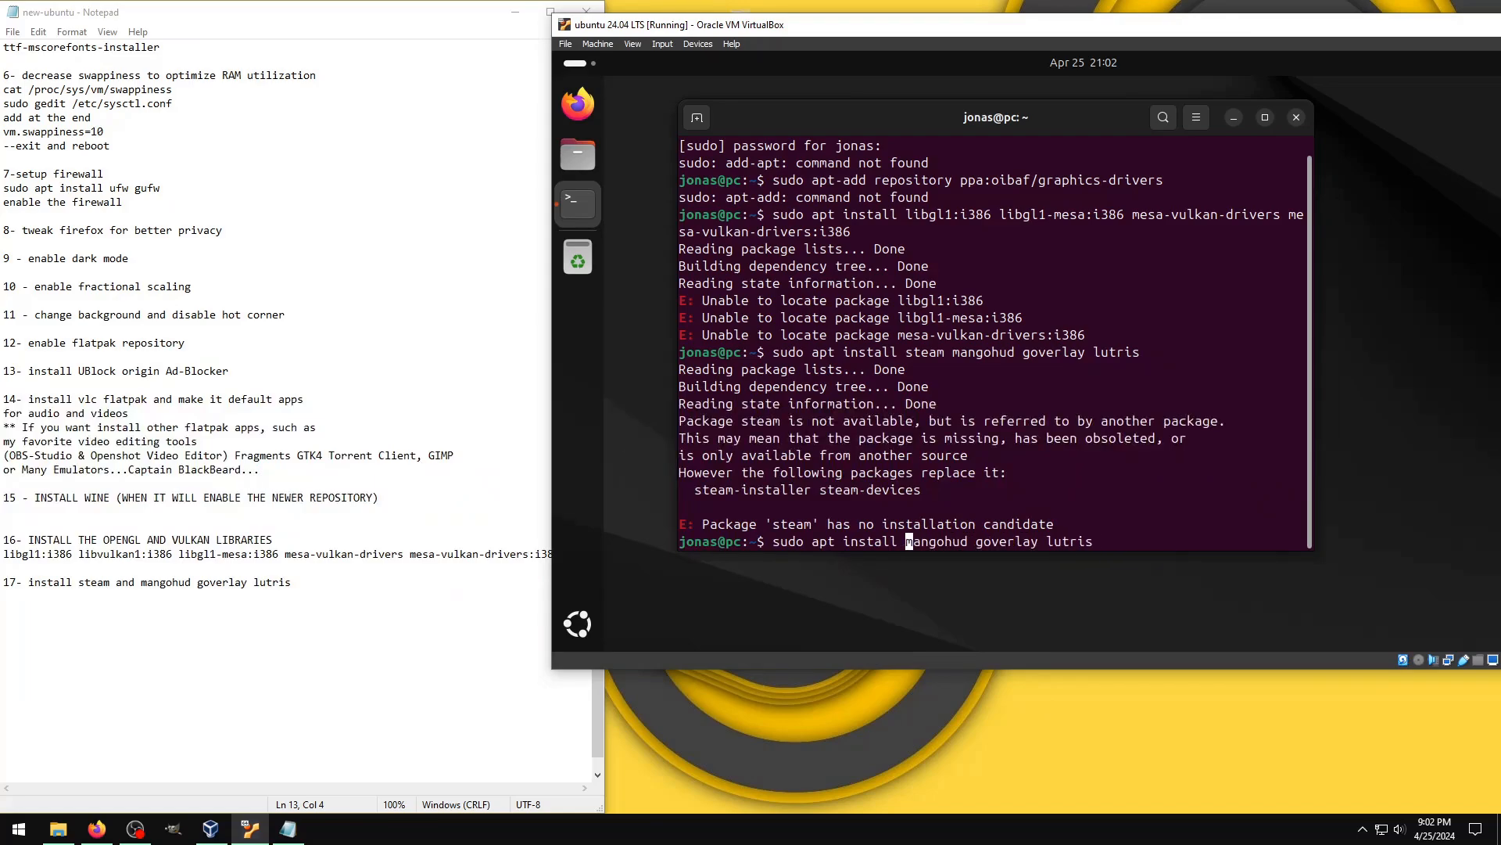
key(Return)
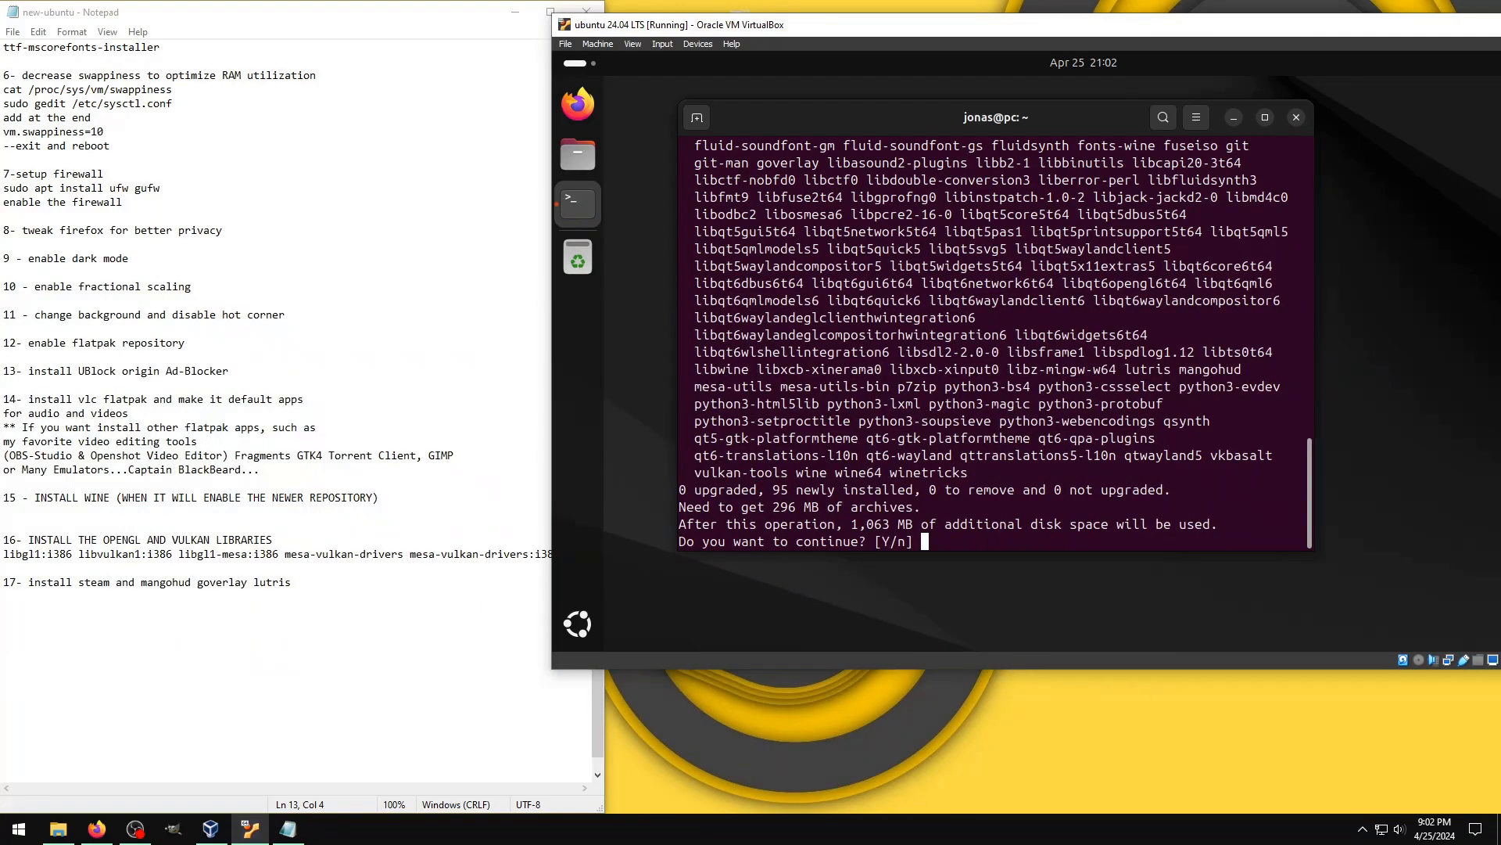
text(y)
key(Return)
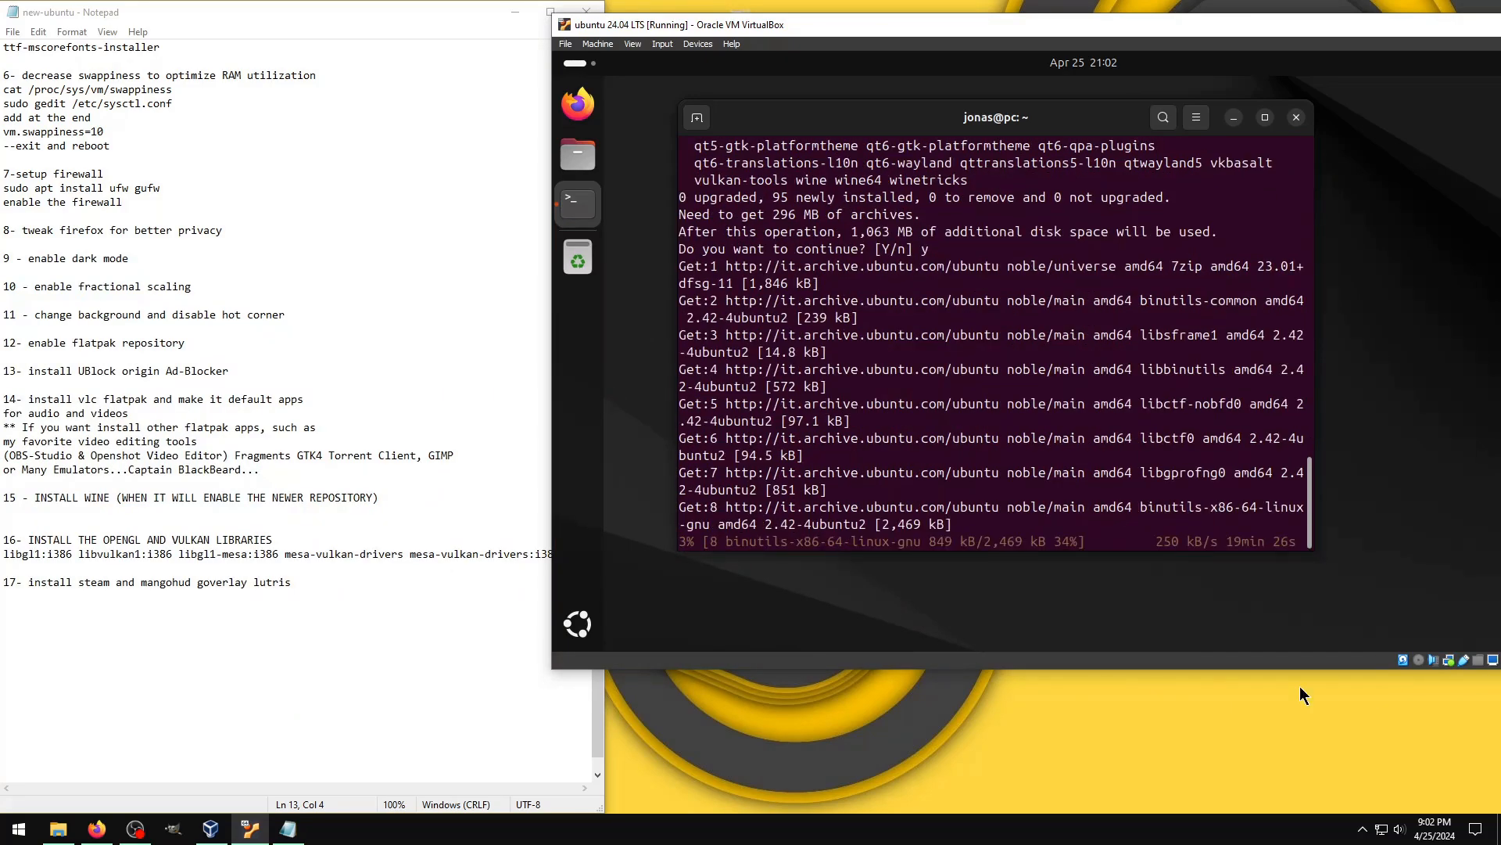
click(1362, 829)
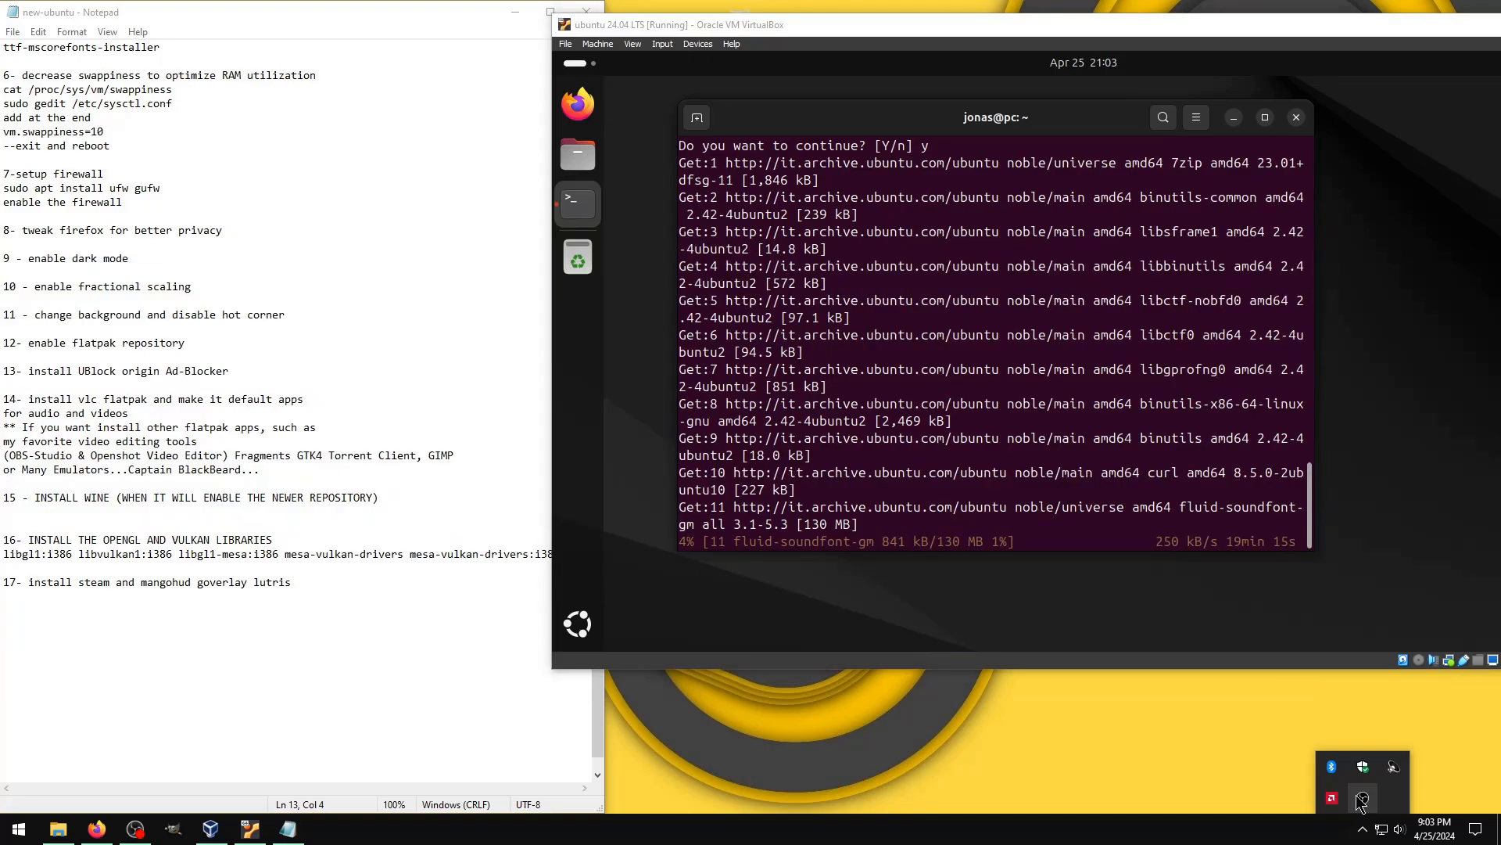
right_click(1362, 799)
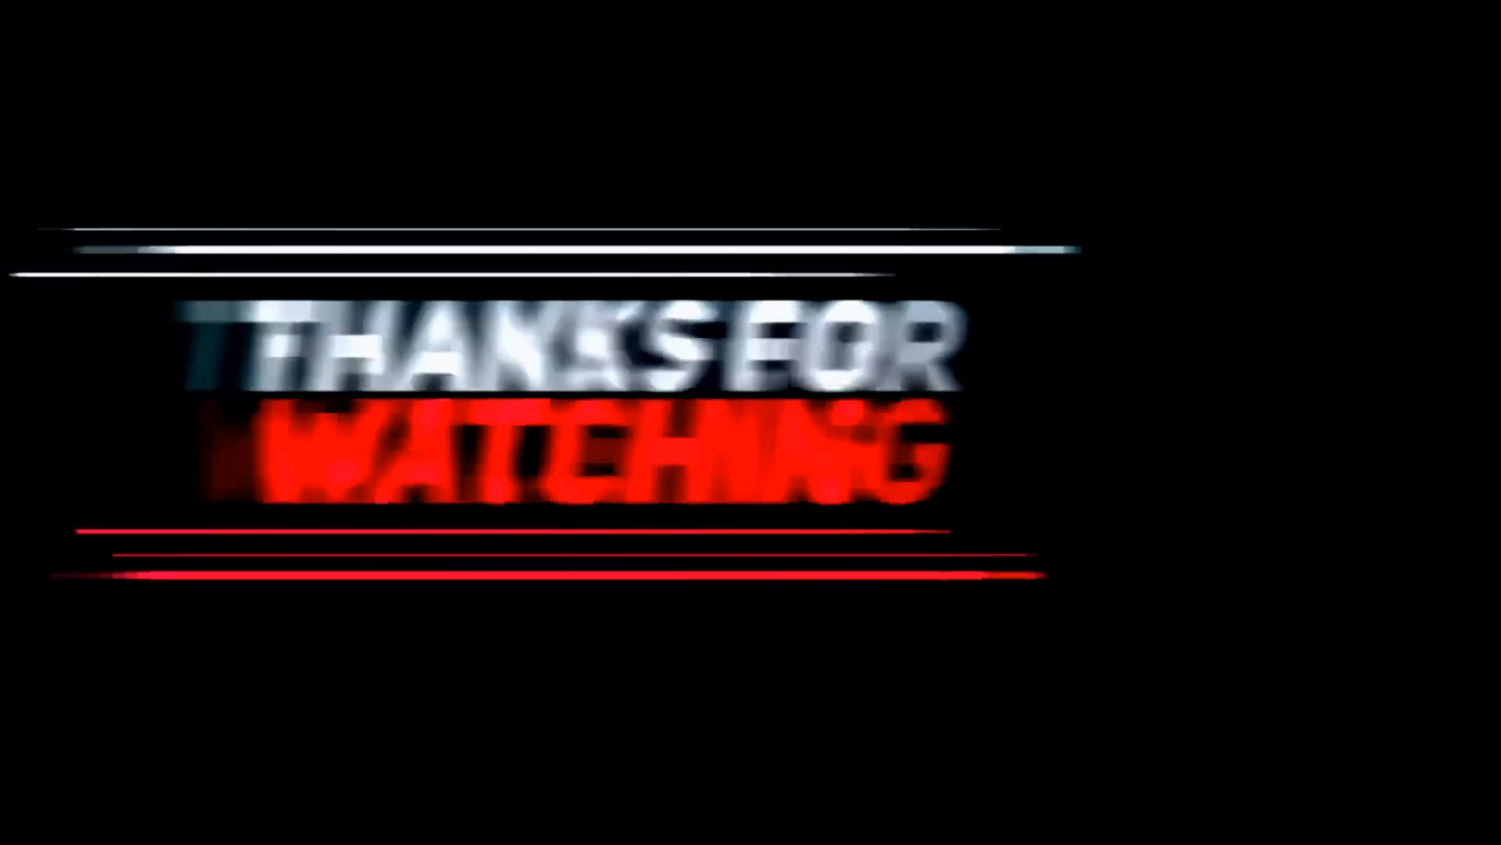